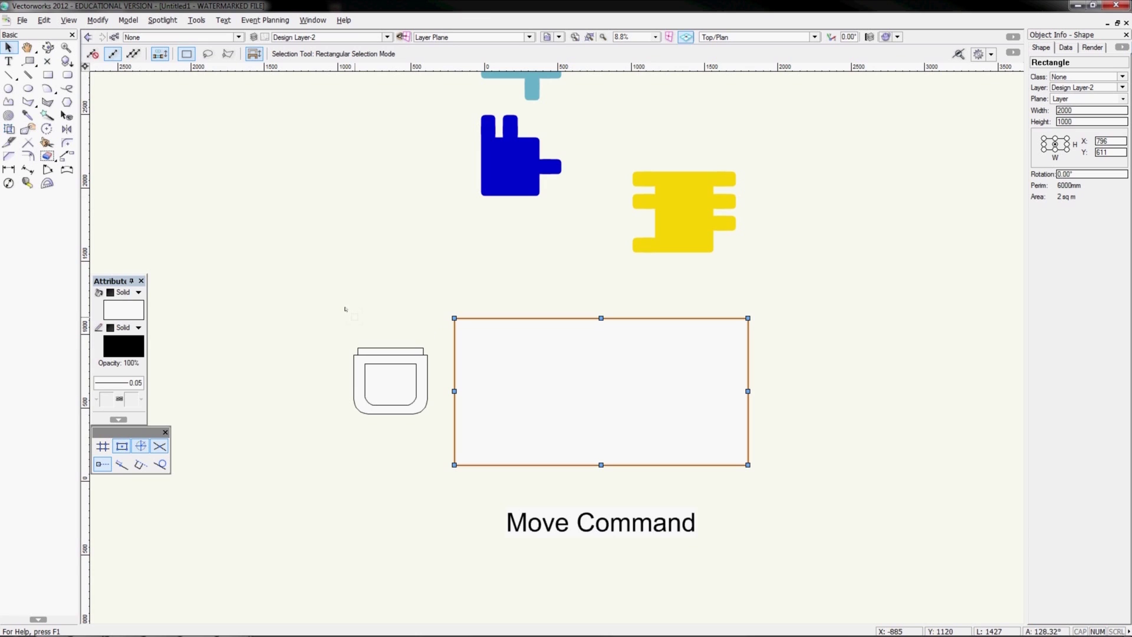
Select the chair group beside the rectangle and increase its X size by 100 mm to 600 mm
{"action": "left_click", "coordinate": [381, 370]}
{"action": "left_click", "coordinate": [392, 277]}
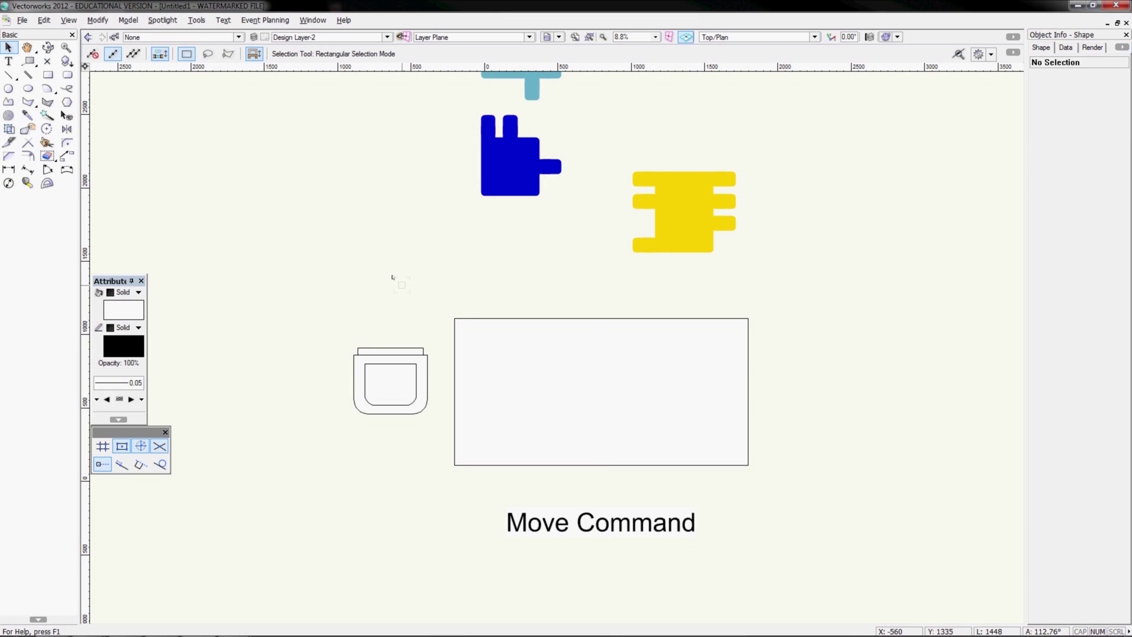
{"action": "left_click", "coordinate": [391, 348]}
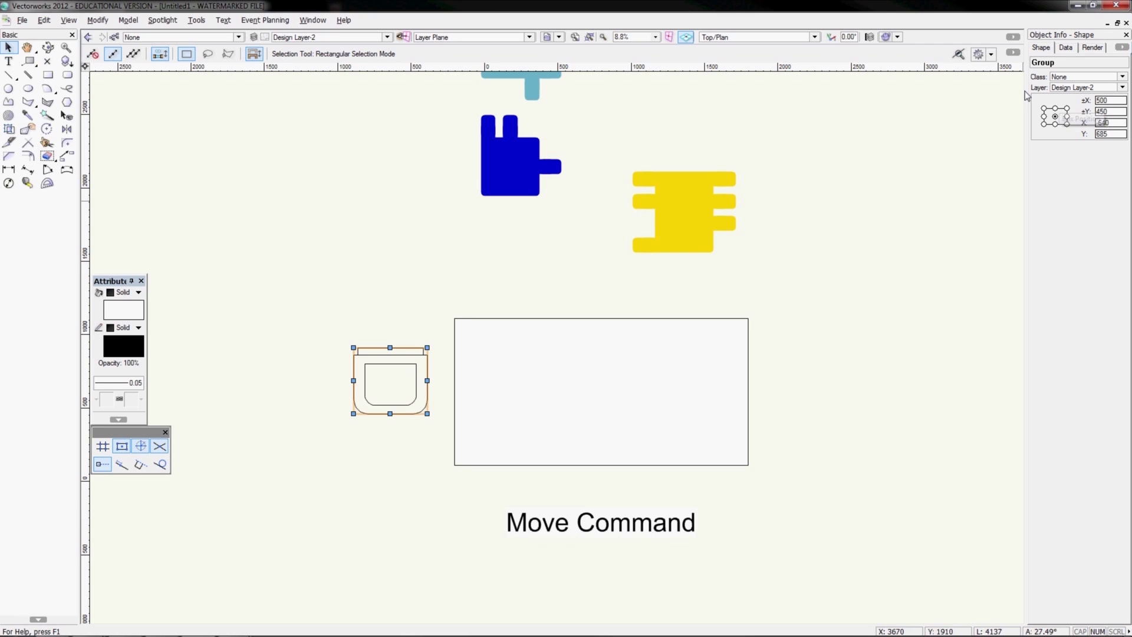
{"action": "left_click", "coordinate": [1112, 102]}
{"action": "type", "text": "+100"}
{"action": "key", "text": "Return"}
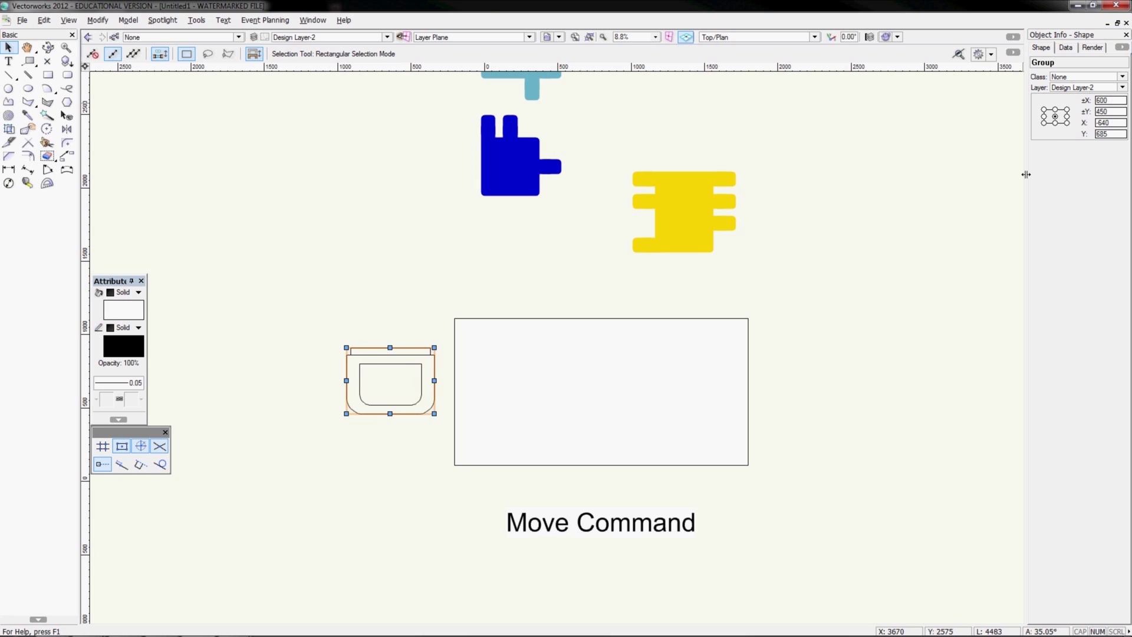
Shift the chair group by +100 mm through its X coordinate
{"action": "left_click", "coordinate": [1121, 123]}
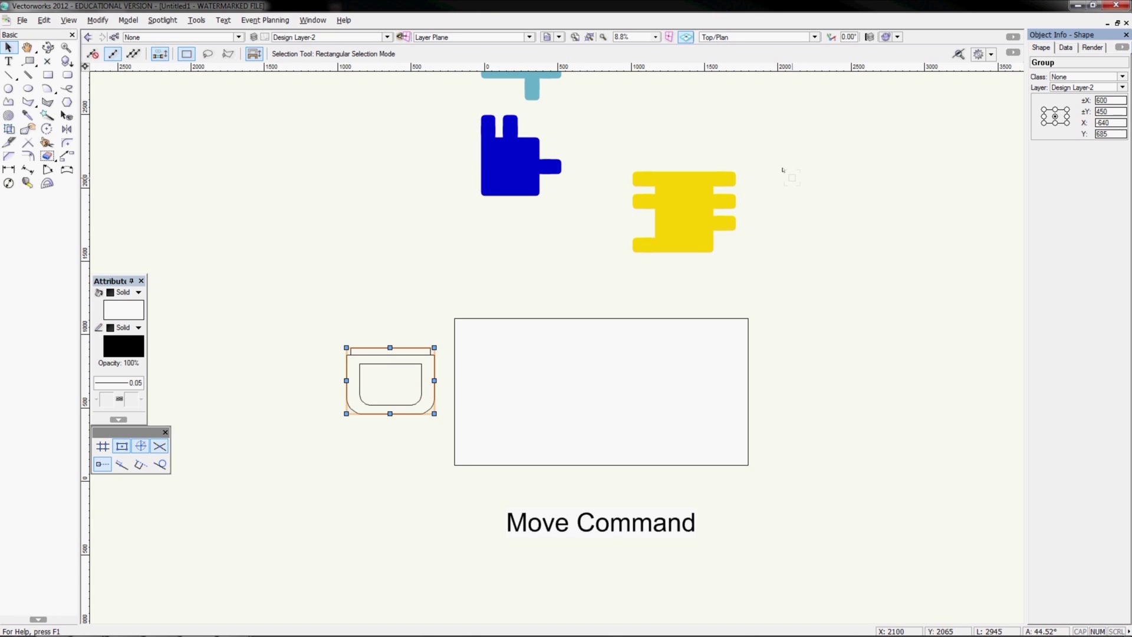
{"action": "type", "text": "+100"}
{"action": "key", "text": "Return"}
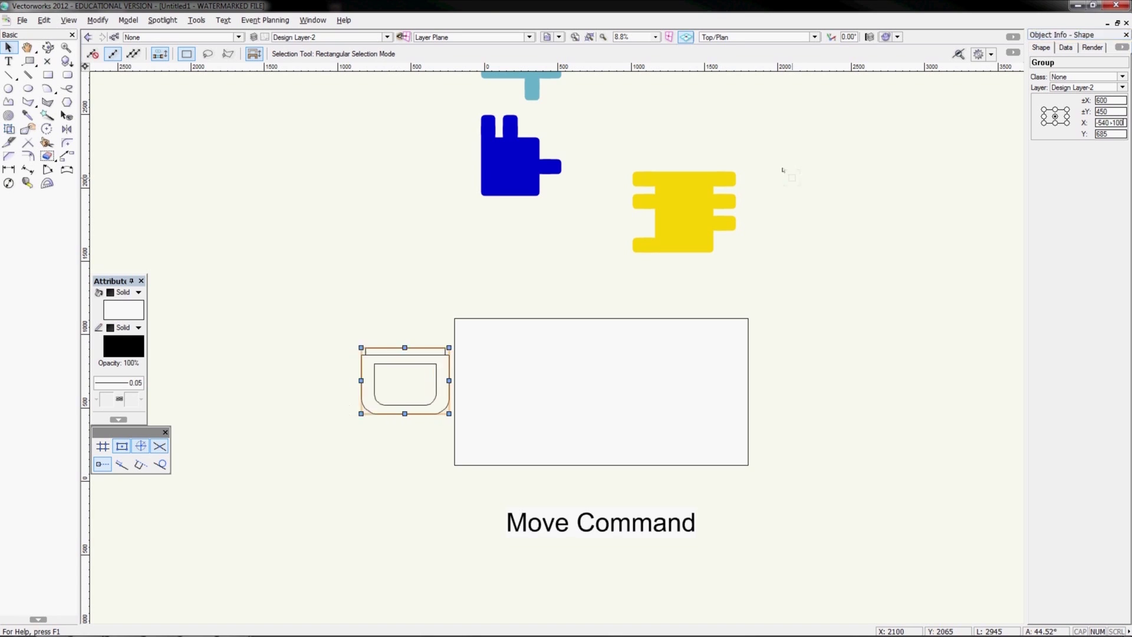
Move the chair so its top centre snaps to the midpoint of the large rectangle's top edge
{"action": "left_click", "coordinate": [394, 334]}
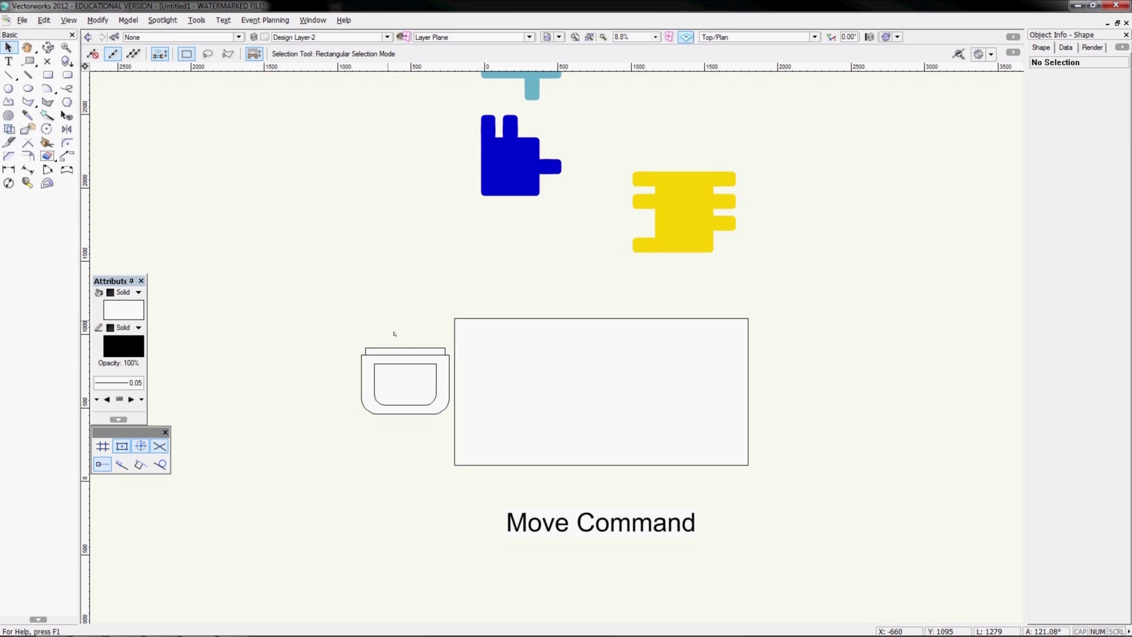
{"action": "left_click_drag", "start_coordinate": [404, 348], "coordinate": [601, 319]}
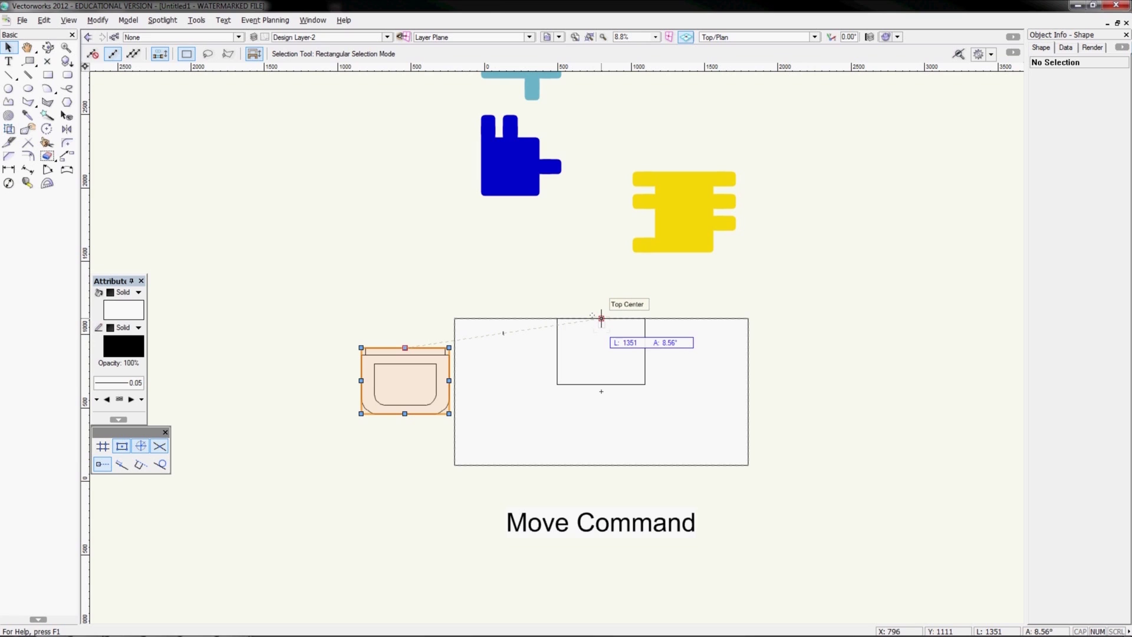
{"action": "left_click_drag", "start_coordinate": [601, 319], "coordinate": [601, 318]}
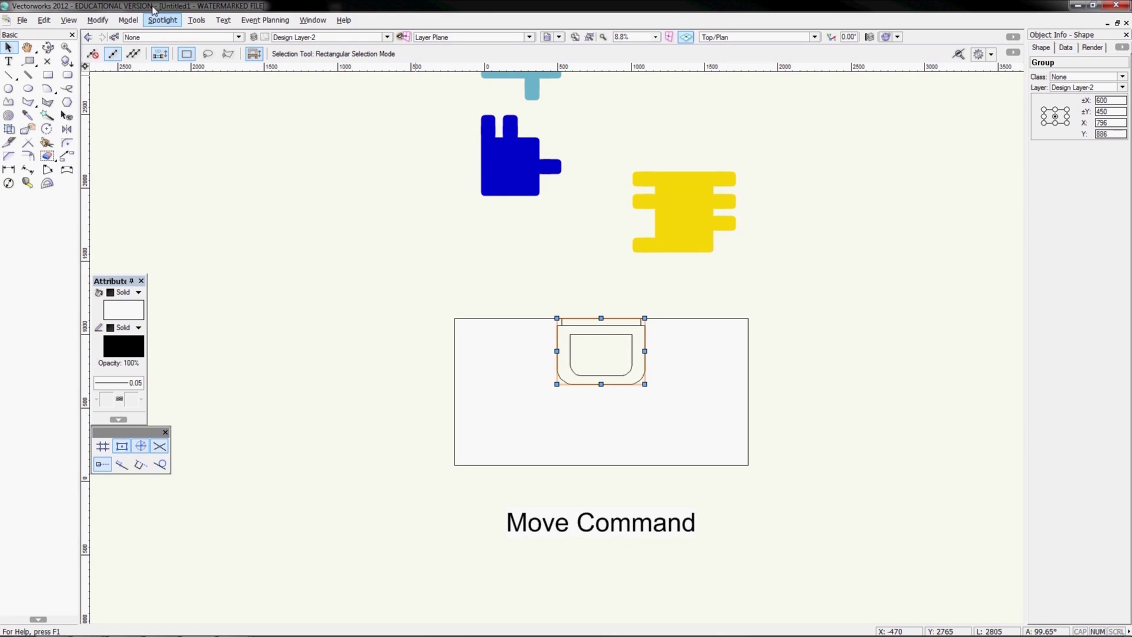
Move the chair with the Move command using a Cartesian X offset of -300 mm and Y offset of -200 mm
{"action": "left_click", "coordinate": [93, 22]}
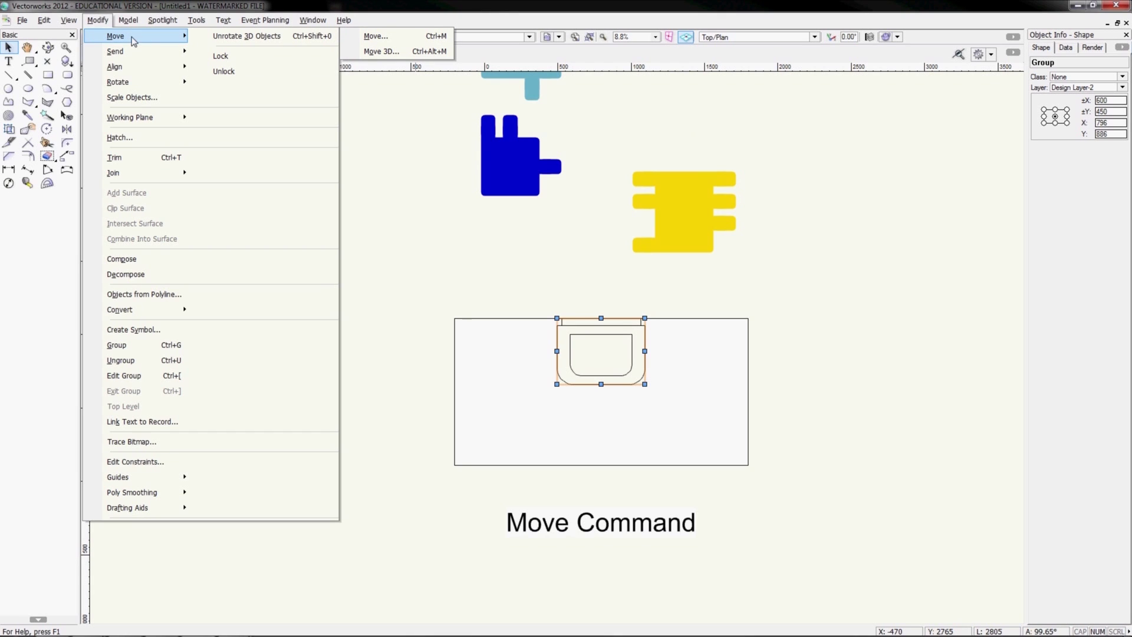
{"action": "left_click", "coordinate": [430, 39]}
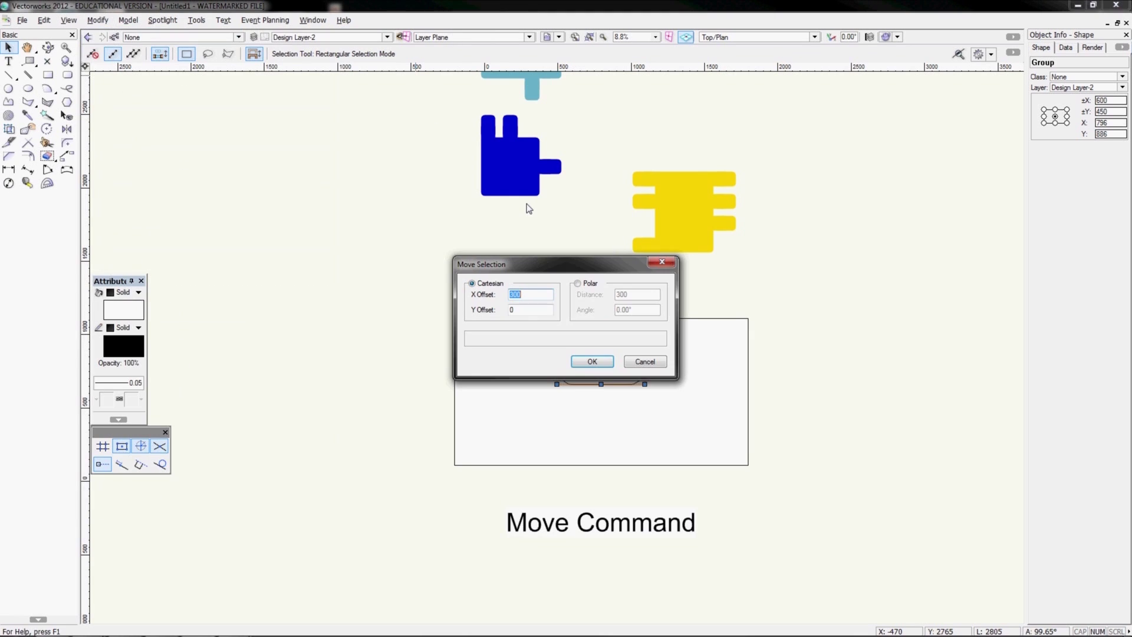
{"action": "left_click_drag", "start_coordinate": [530, 267], "coordinate": [271, 184]}
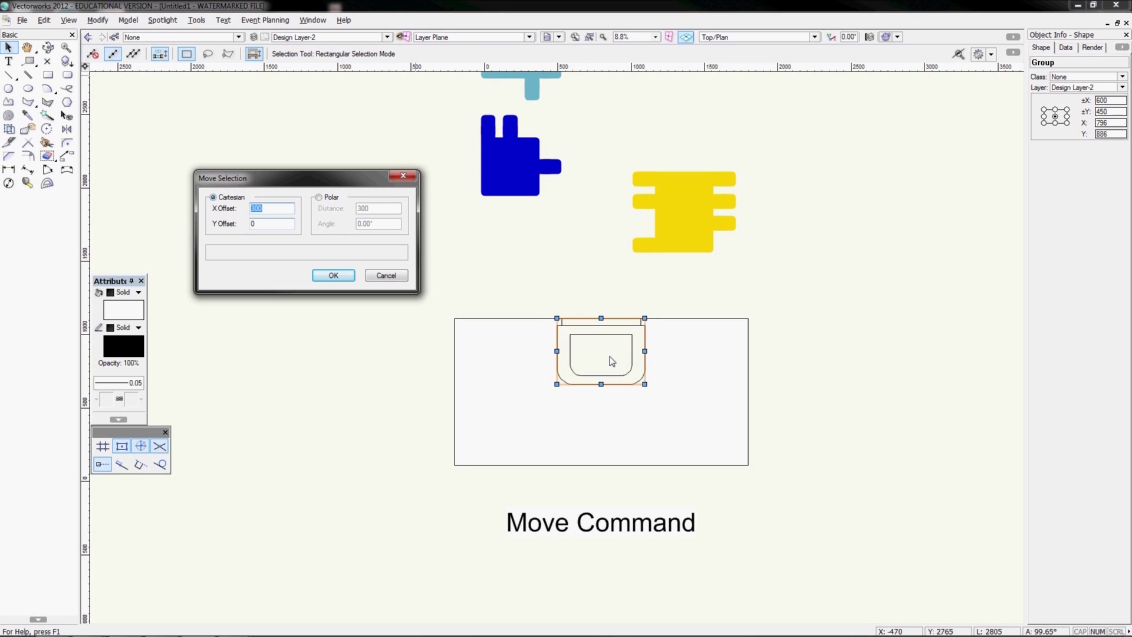
{"action": "key", "text": "Tab"}
{"action": "type", "text": "-200"}
{"action": "left_click", "coordinate": [332, 277]}
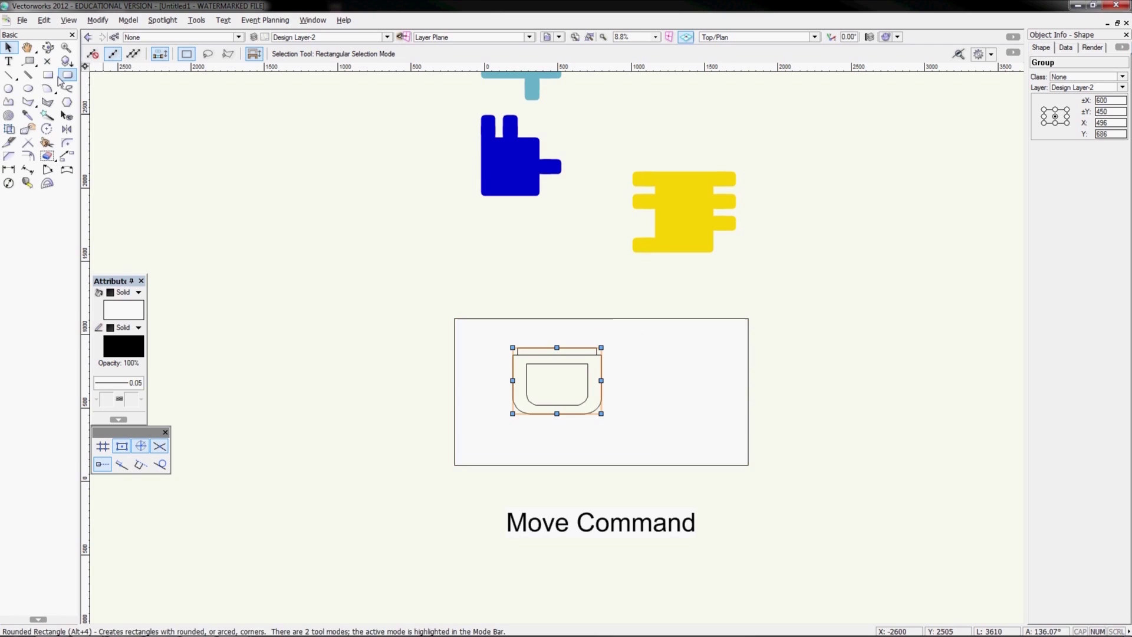
Measure the chair's vertical and horizontal offsets from the large rectangle's top-edge midpoint using the Line tool
{"action": "key", "text": "2"}
{"action": "left_click", "coordinate": [560, 318]}
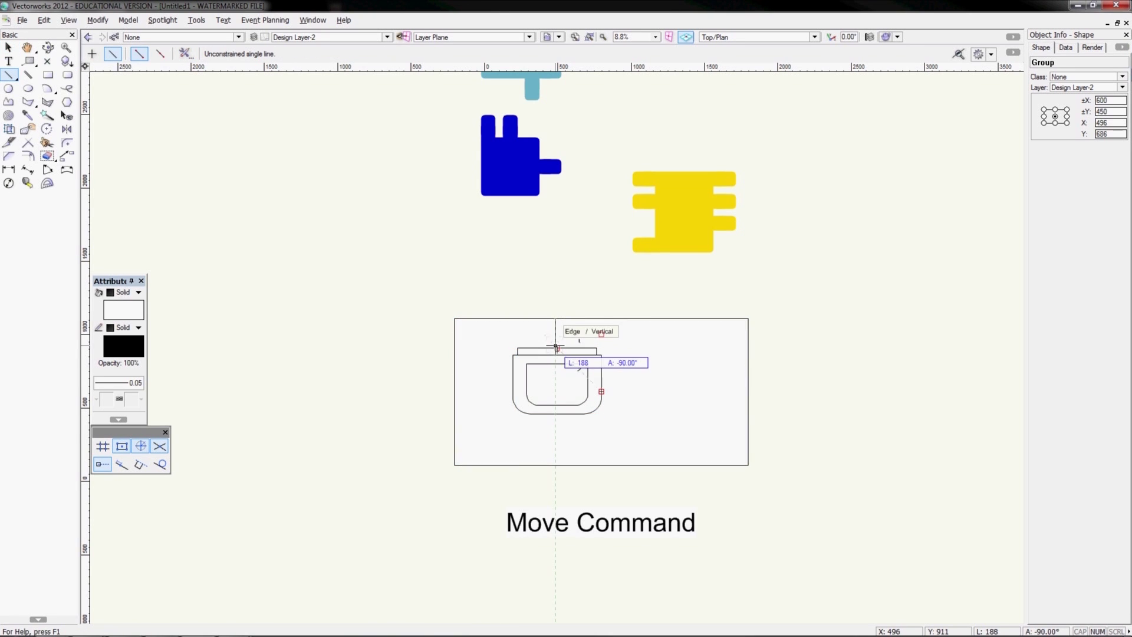
{"action": "left_click", "coordinate": [557, 348]}
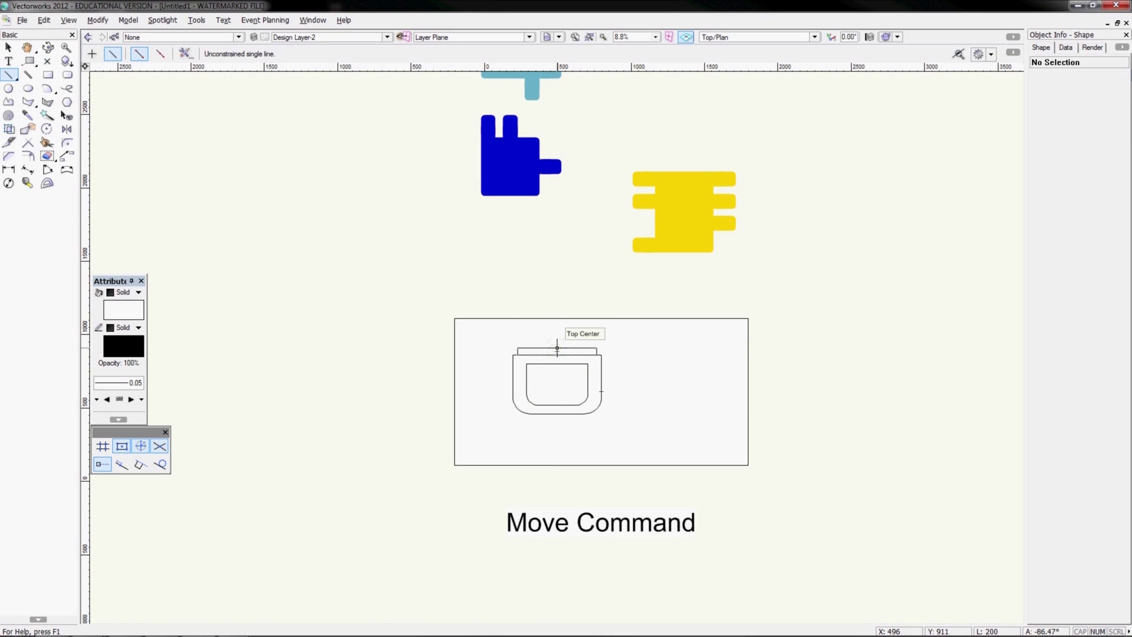
{"action": "left_click", "coordinate": [601, 319]}
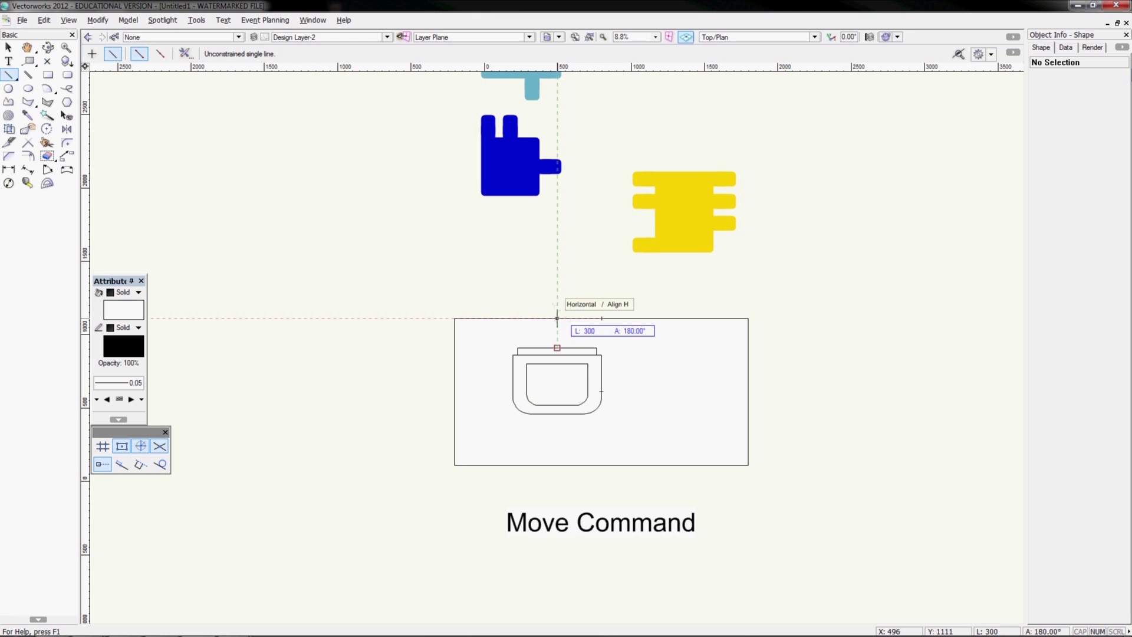
{"action": "key", "text": "x"}
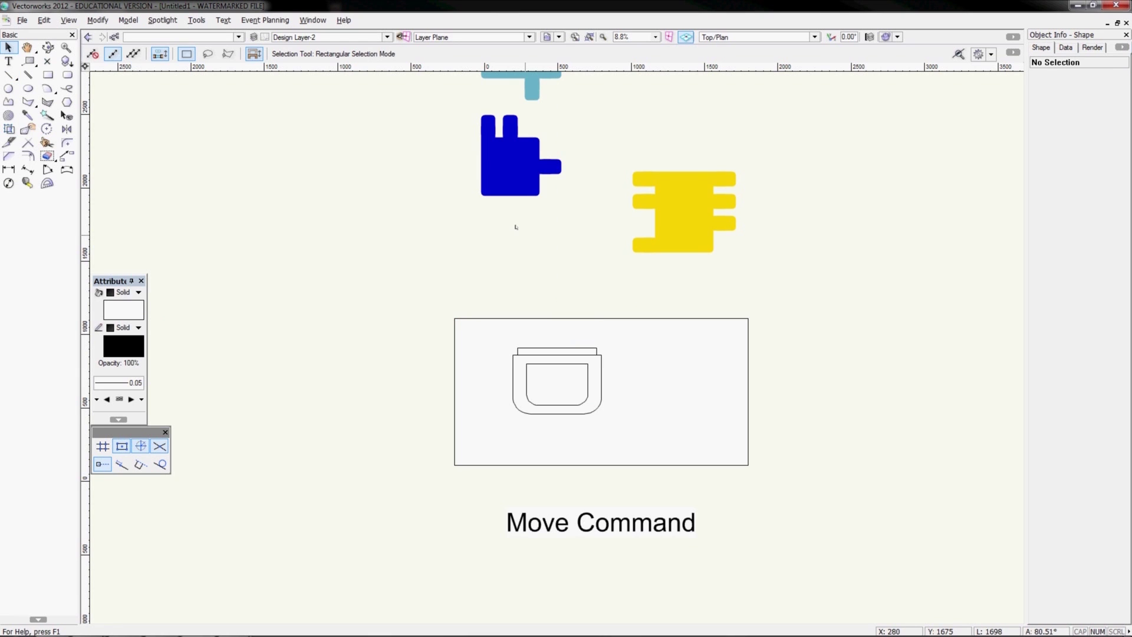
Decline the backup save and snap the purple piece's tab tip into the notch of the adjacent teal piece
{"action": "mouse_move", "coordinate": [516, 227]}
{"action": "middle_mouse_down"}
{"action": "mouse_move", "coordinate": [532, 402]}
{"action": "mouse_move", "coordinate": [515, 331]}
{"action": "middle_mouse_up"}
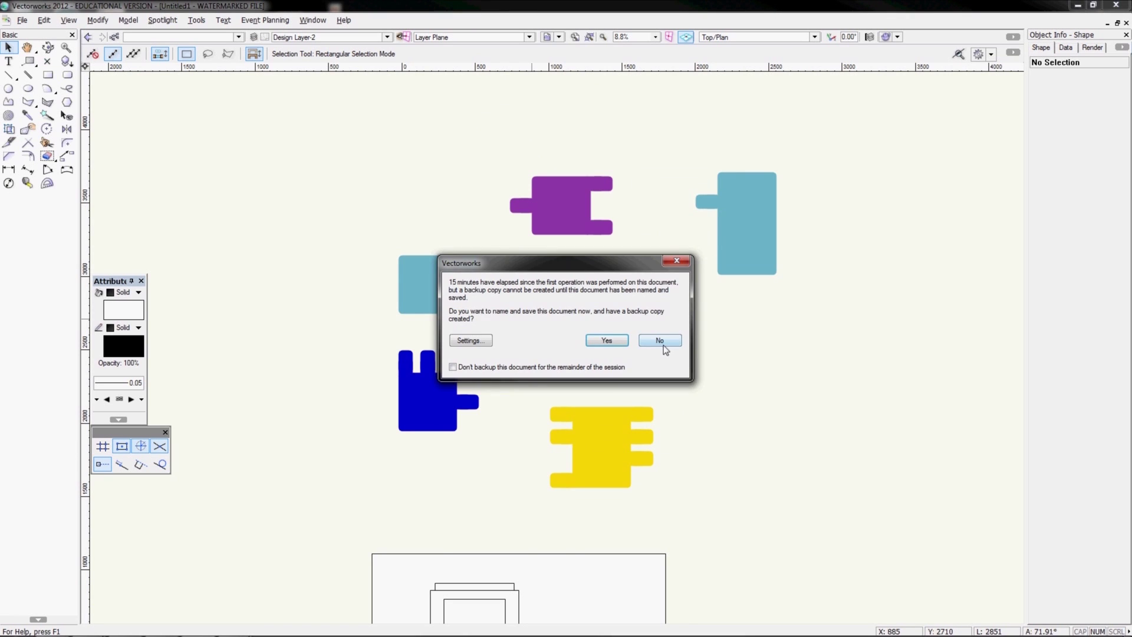
{"action": "left_click", "coordinate": [664, 344]}
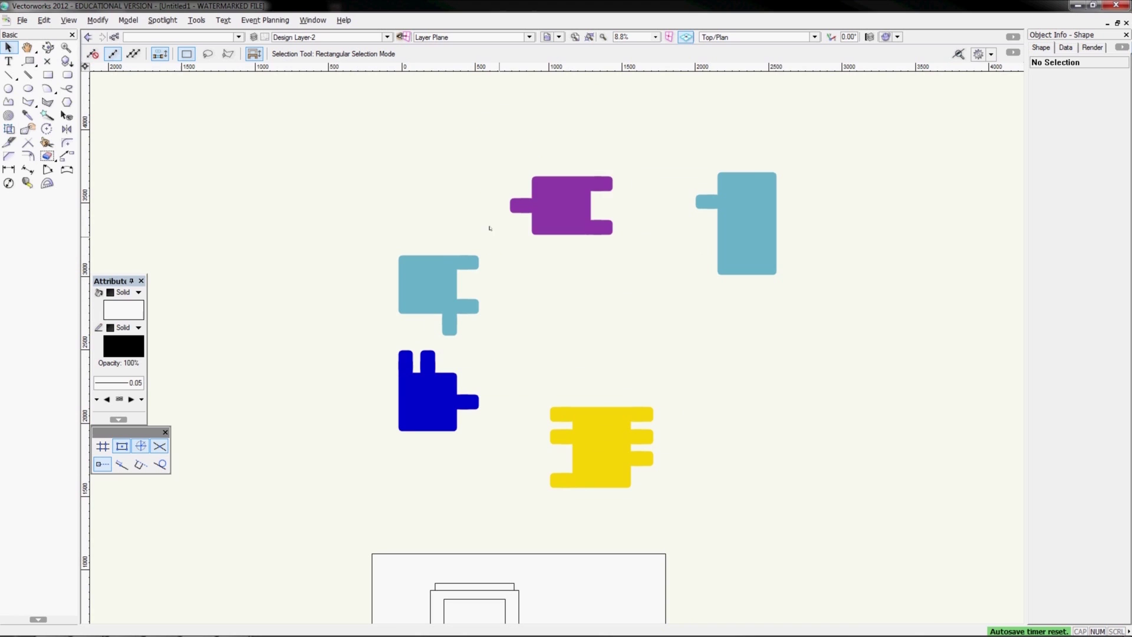
{"action": "left_click_drag", "start_coordinate": [511, 206], "coordinate": [458, 284]}
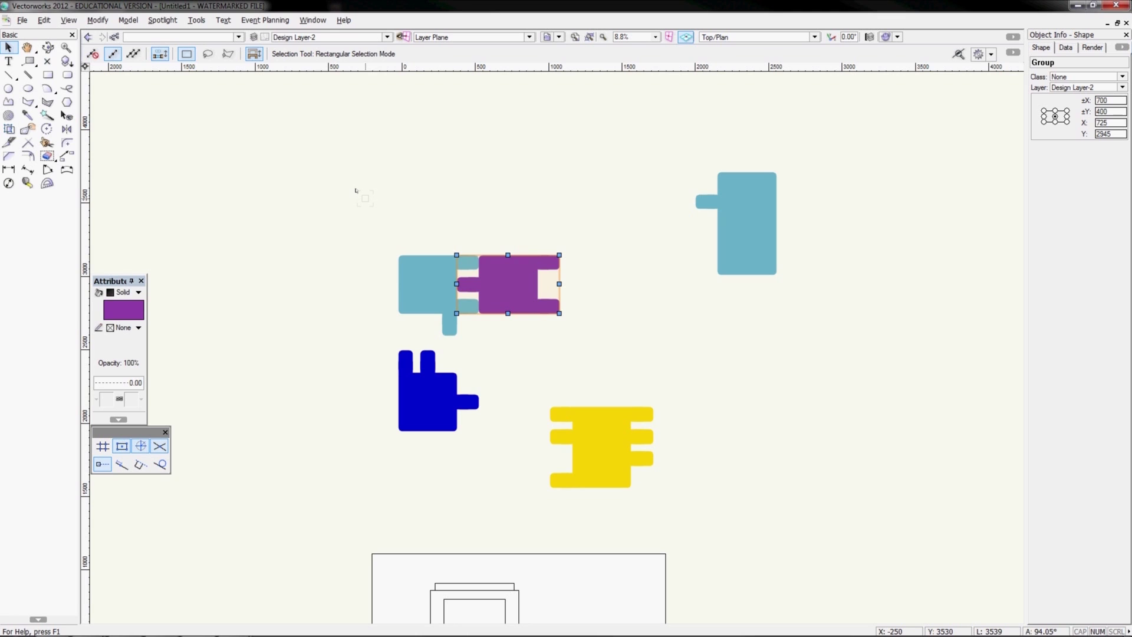
Move the purple piece away from the teal piece with an X offset of 50 mm and Y offset of 0
{"action": "key", "text": "ctrl+m"}
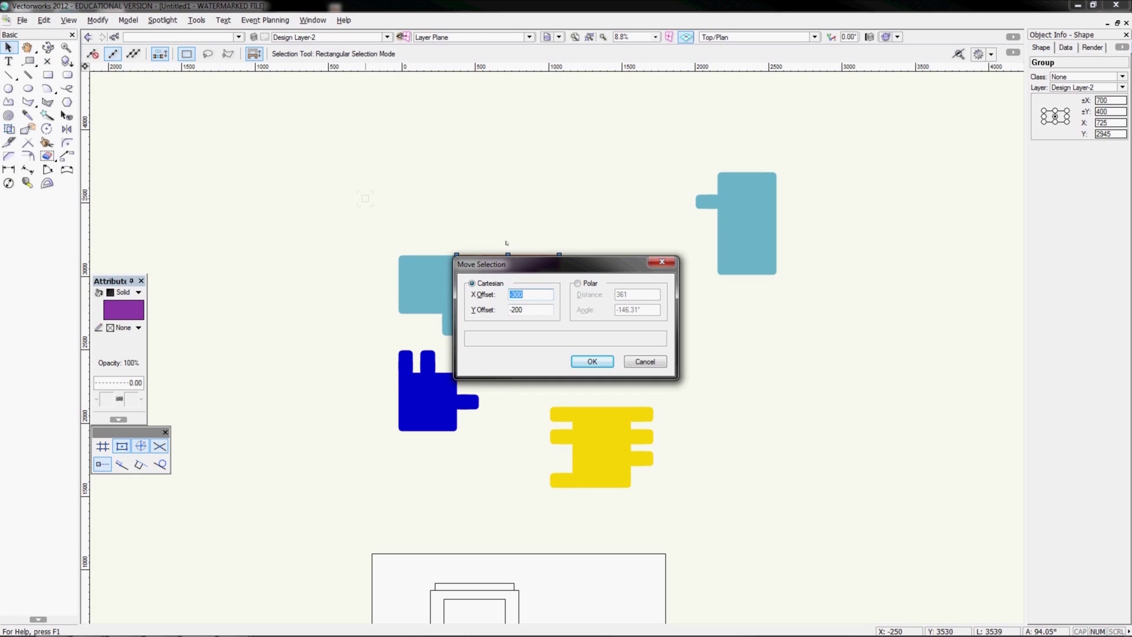
{"action": "left_click_drag", "start_coordinate": [509, 269], "coordinate": [291, 121]}
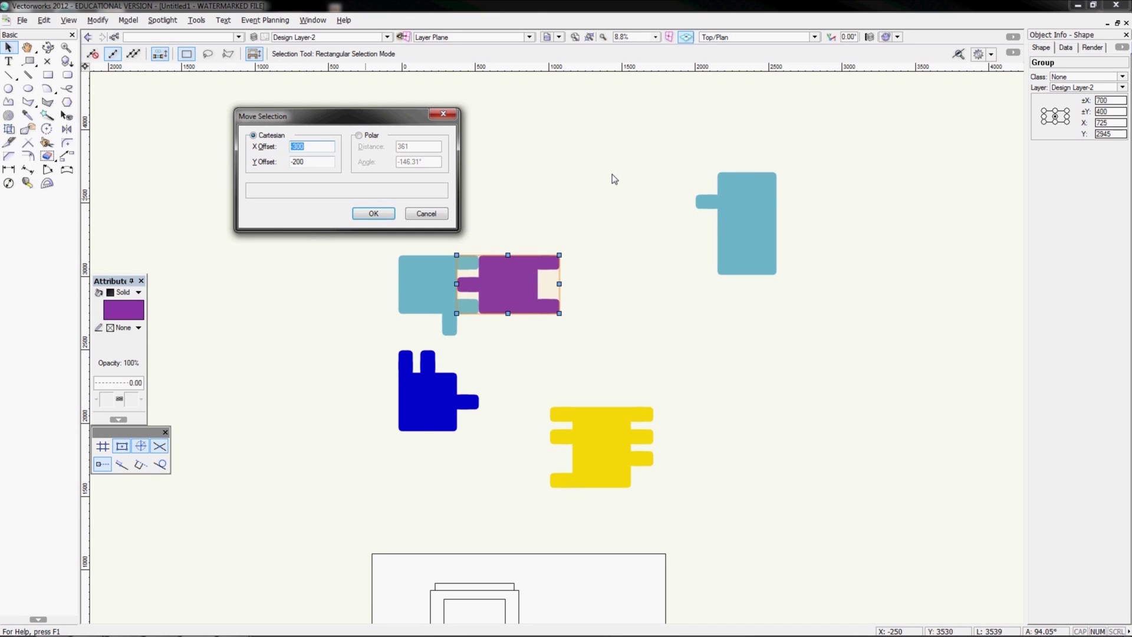
{"action": "type", "text": "50"}
{"action": "key", "text": "Tab"}
{"action": "type", "text": "0"}
{"action": "key", "text": "Return"}
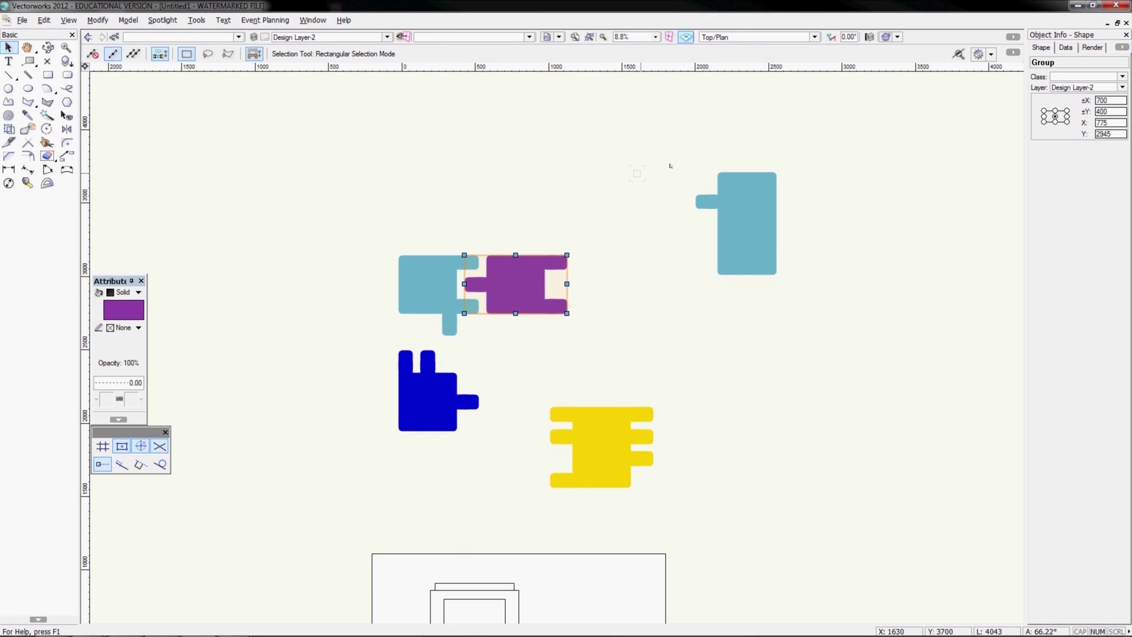
{"action": "left_click", "coordinate": [653, 221]}
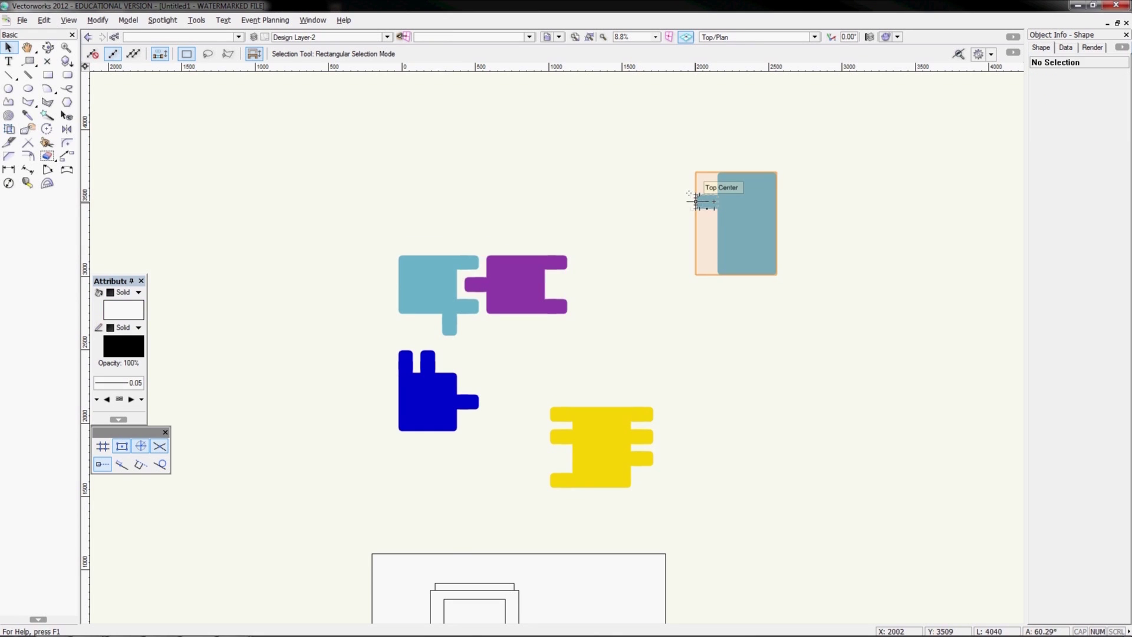
Snap the tall teal piece's tab into the purple piece's notch and offset it 50 mm in X and 0 in Y
{"action": "left_click_drag", "start_coordinate": [696, 202], "coordinate": [545, 285]}
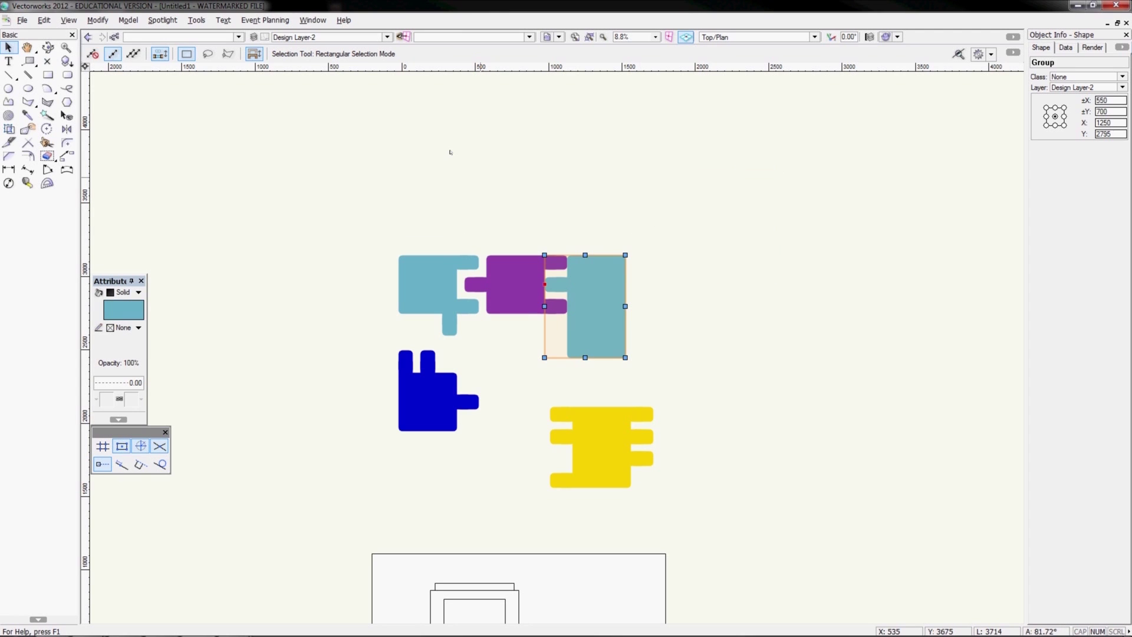
{"action": "key", "text": "ctrl+m"}
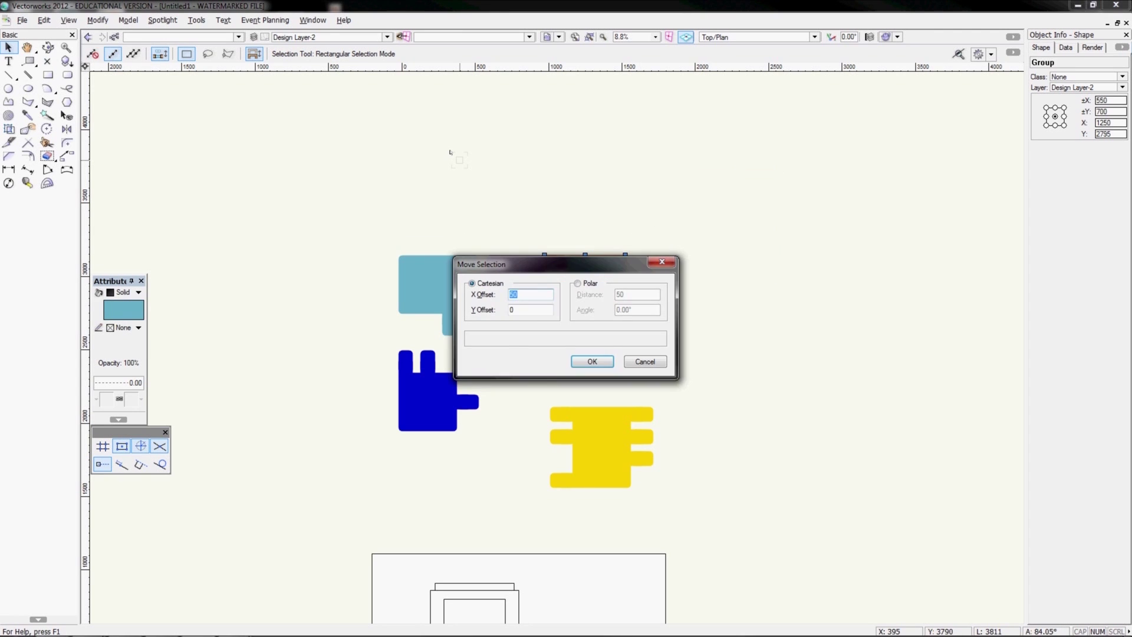
{"action": "left_click_drag", "start_coordinate": [517, 271], "coordinate": [750, 179]}
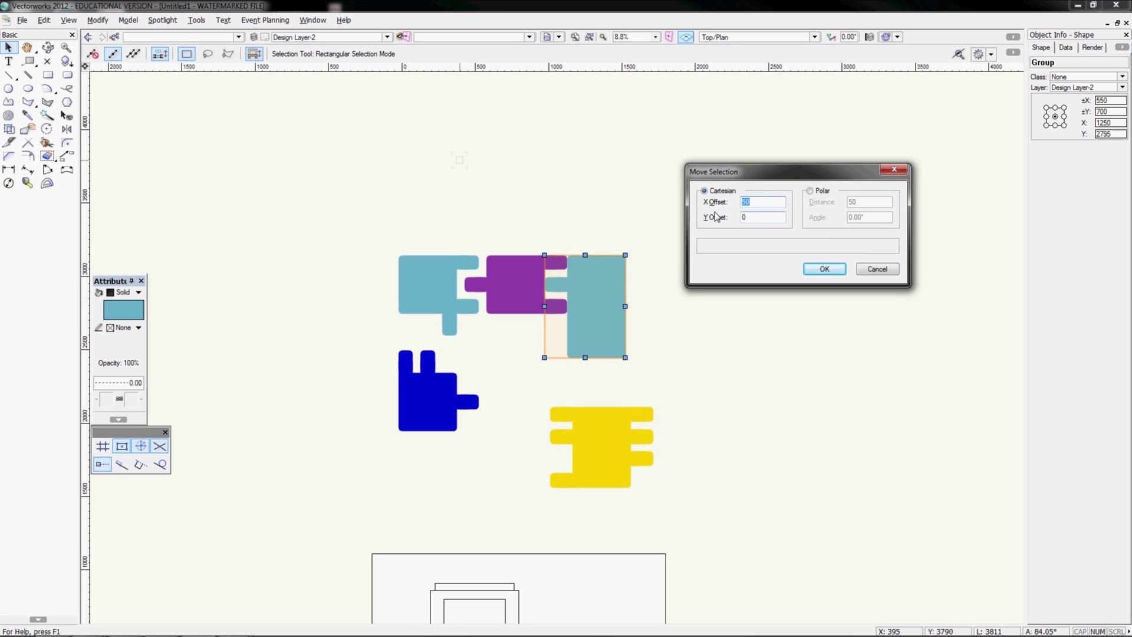
{"action": "left_click", "coordinate": [828, 269]}
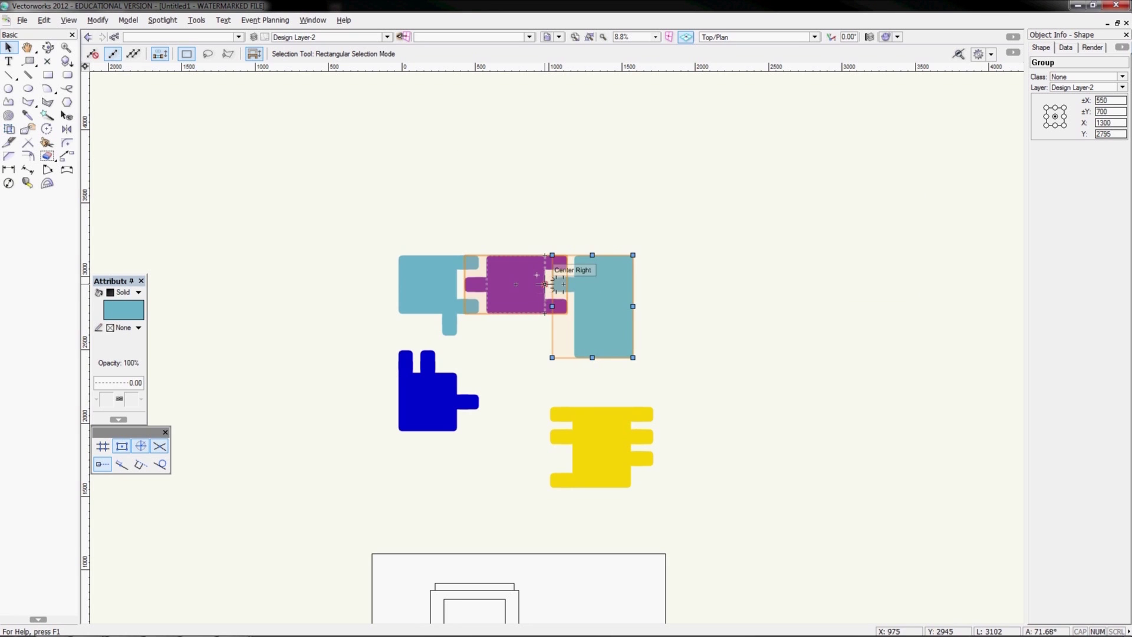
{"action": "left_click", "coordinate": [672, 280]}
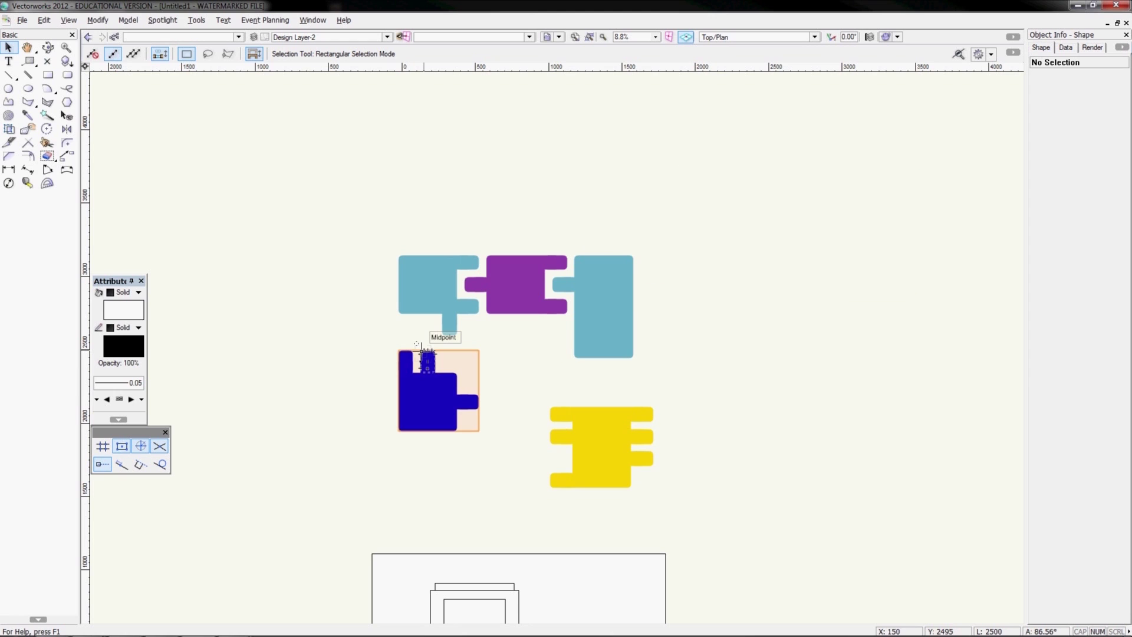
Snap the blue piece's second prong to the teal piece's bottom edge and offset it 0 in X and -50 mm in Y
{"action": "left_click_drag", "start_coordinate": [427, 351], "coordinate": [428, 313]}
{"action": "left_click", "coordinate": [364, 363]}
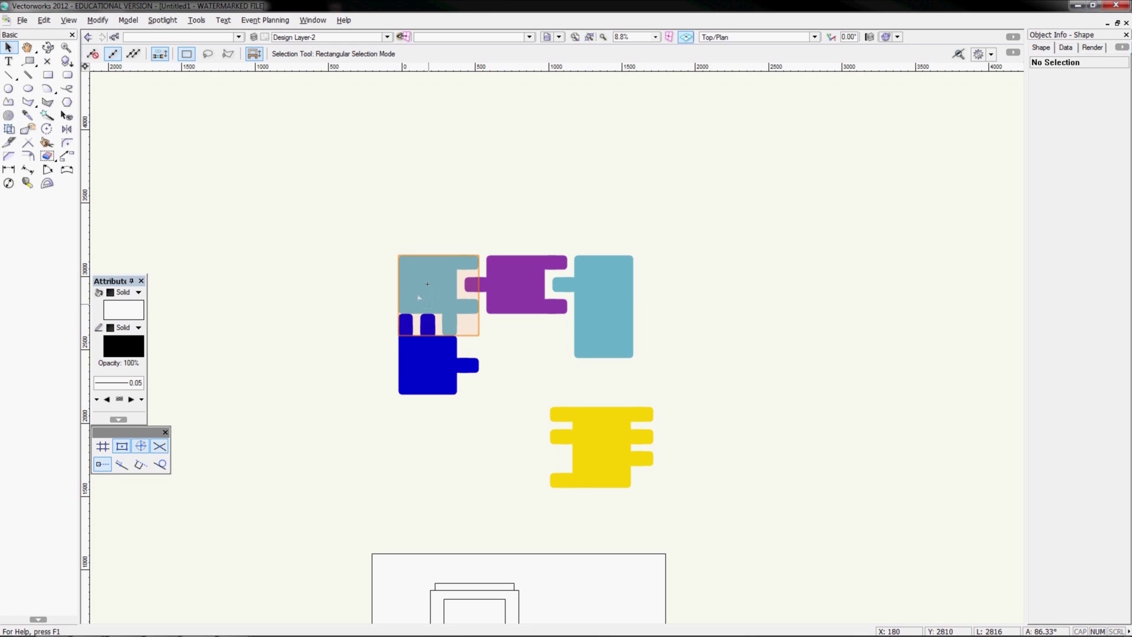
{"action": "left_click", "coordinate": [414, 355]}
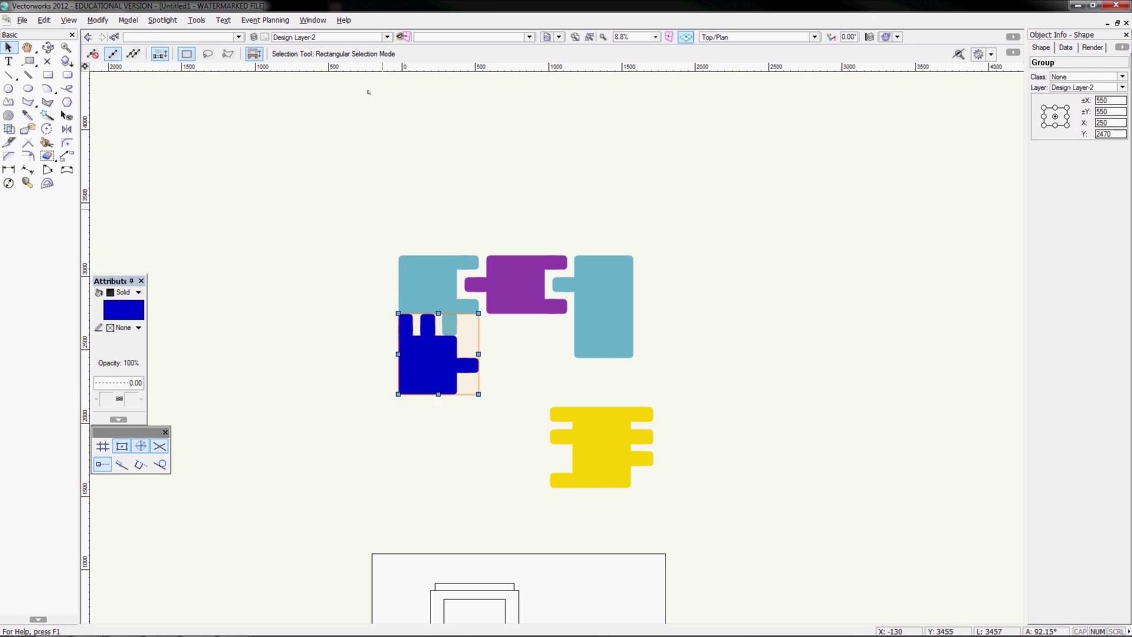
{"action": "key", "text": "ctrl+m"}
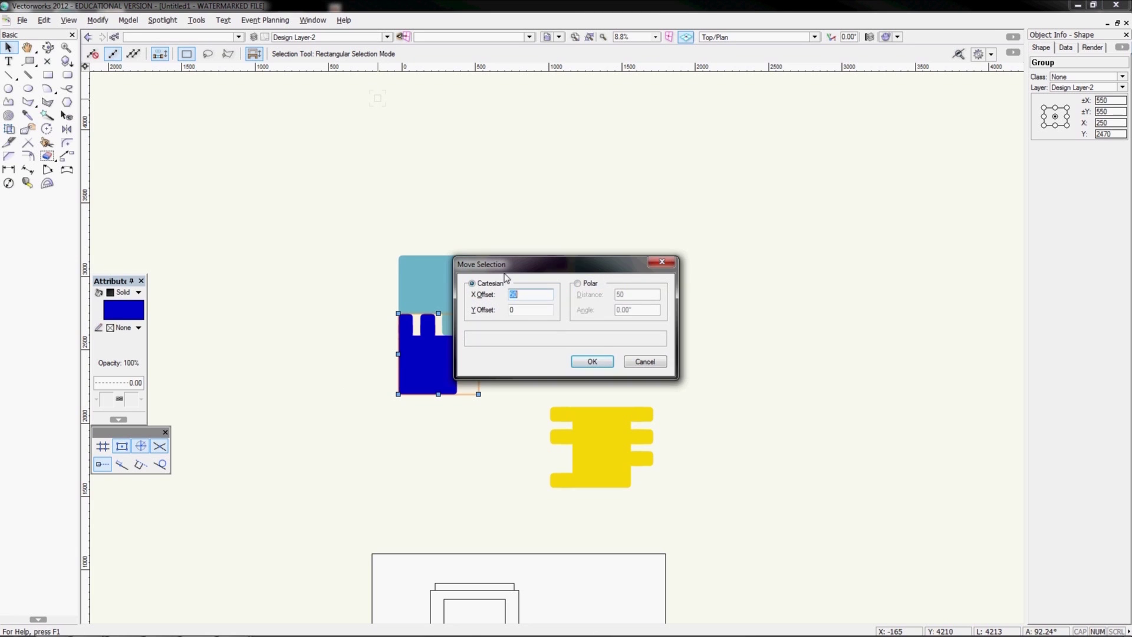
{"action": "left_click_drag", "start_coordinate": [509, 263], "coordinate": [489, 111]}
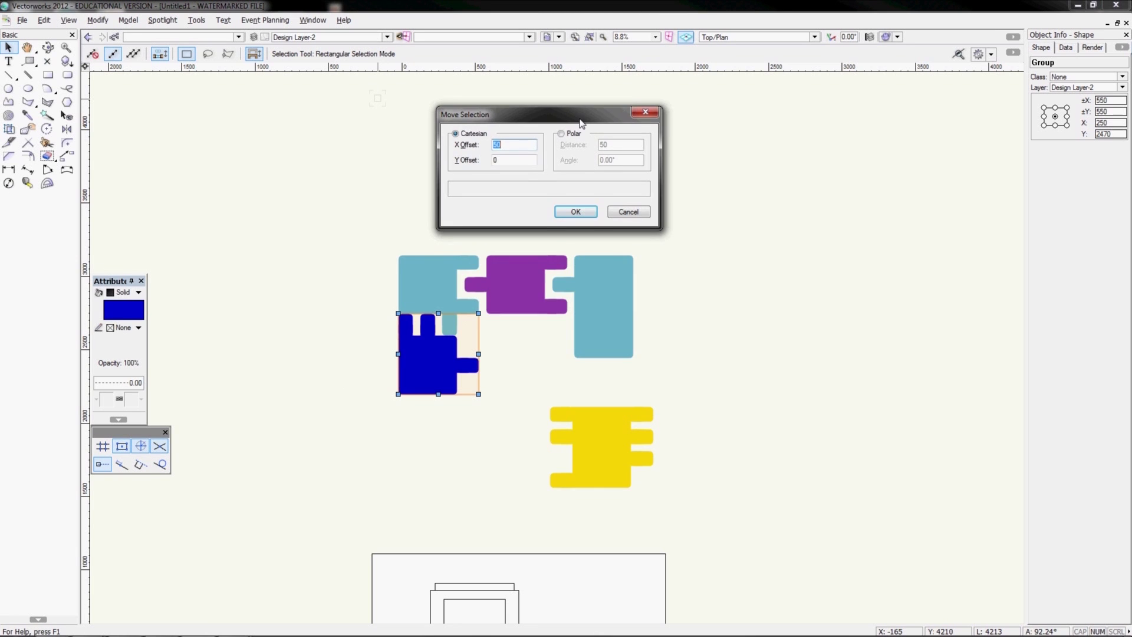
{"action": "type", "text": "0"}
{"action": "key", "text": "Tab"}
{"action": "type", "text": "-50"}
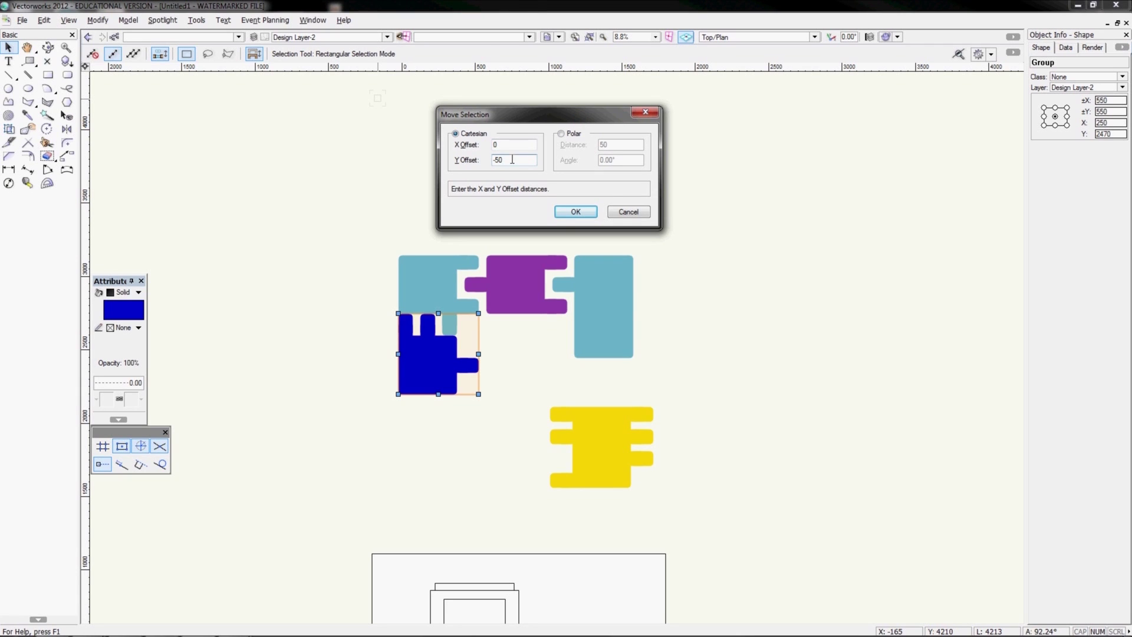
{"action": "left_click", "coordinate": [575, 212]}
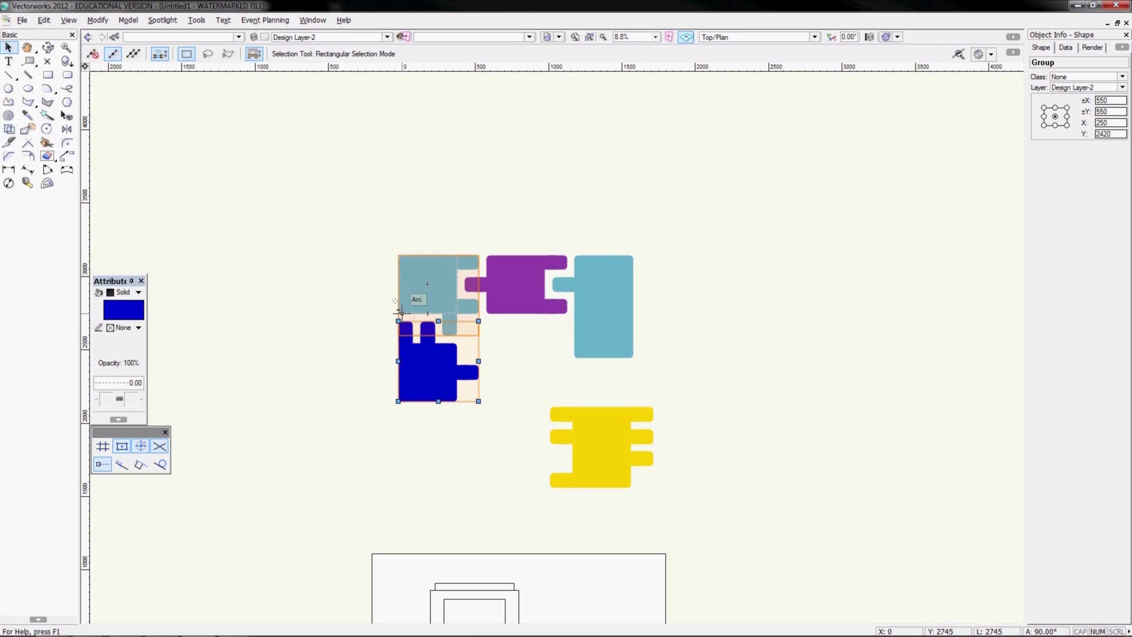
{"action": "left_click", "coordinate": [398, 310]}
Snap the yellow piece's top edge to the purple piece's bottom edge and offset it 0 in X and -50 mm in Y
{"action": "left_click_drag", "start_coordinate": [601, 407], "coordinate": [516, 314]}
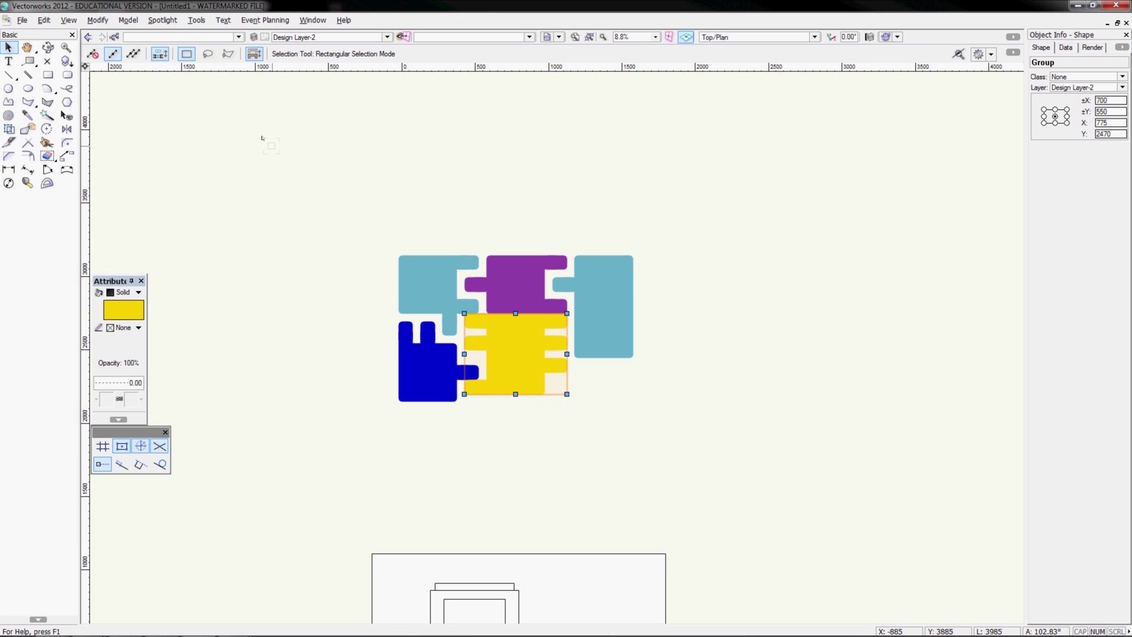
{"action": "key", "text": "ctrl+m"}
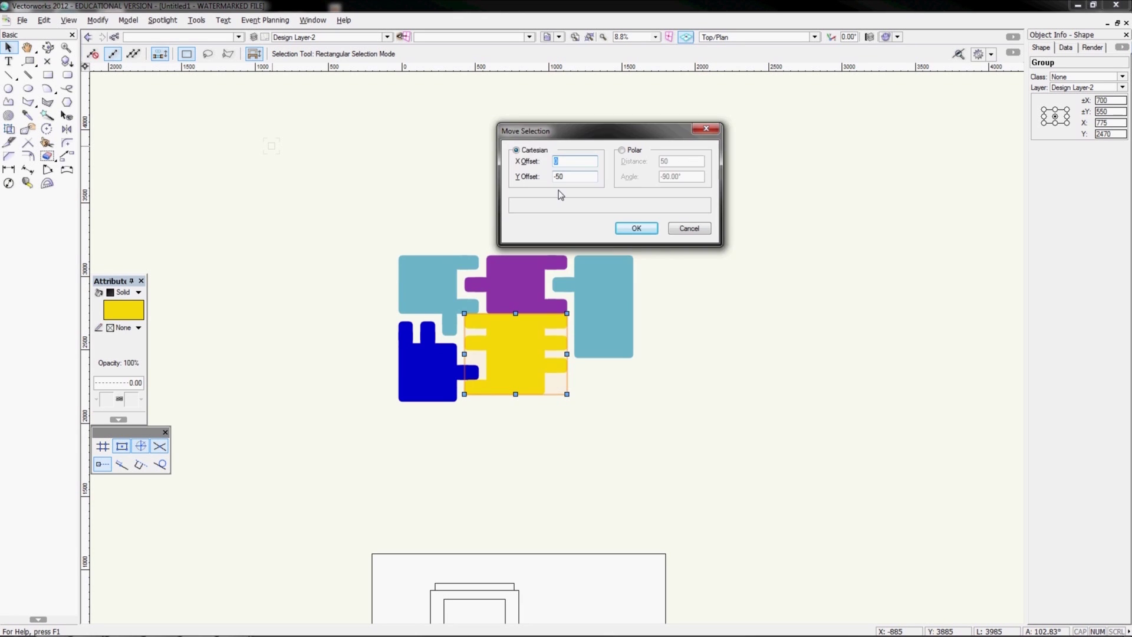
{"action": "key", "text": "Return"}
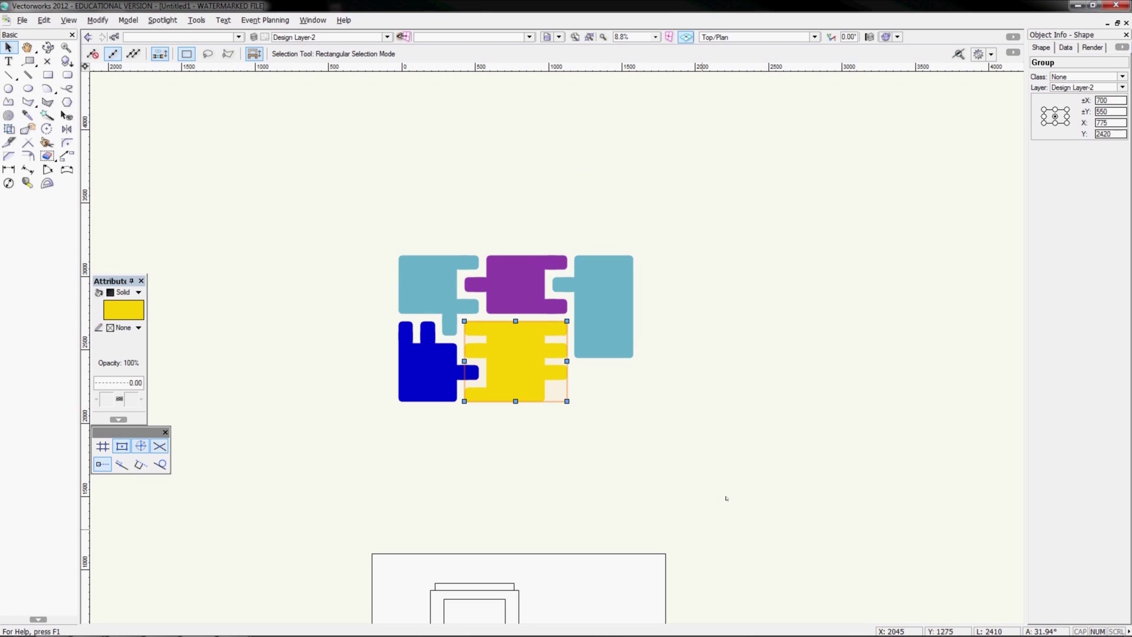
{"action": "left_click", "coordinate": [670, 428]}
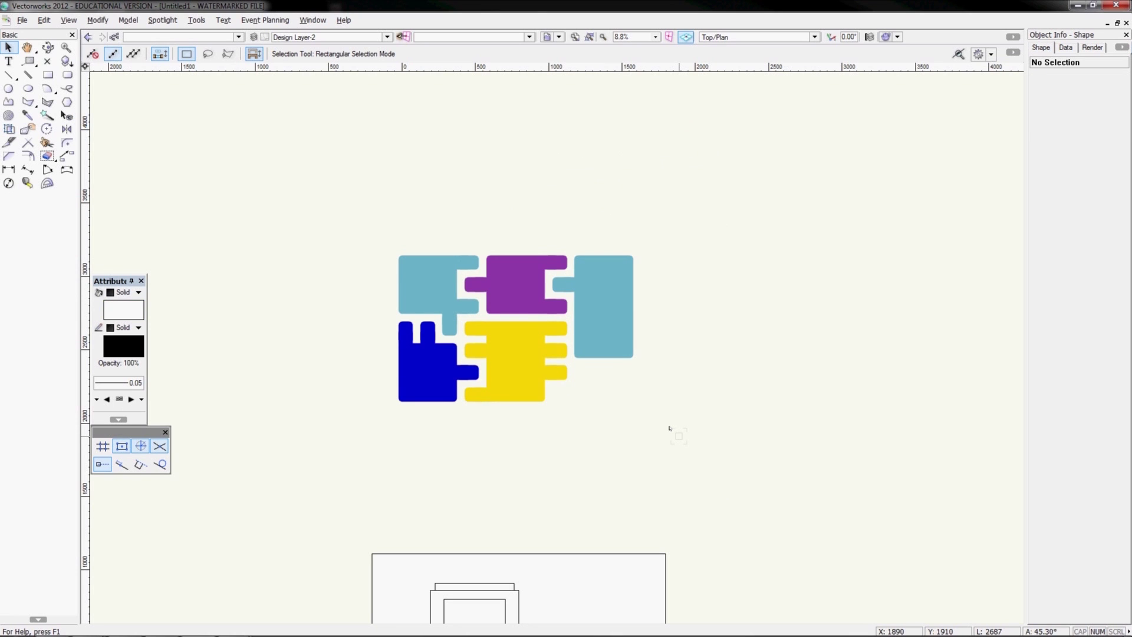
{"action": "left_click", "coordinate": [502, 337]}
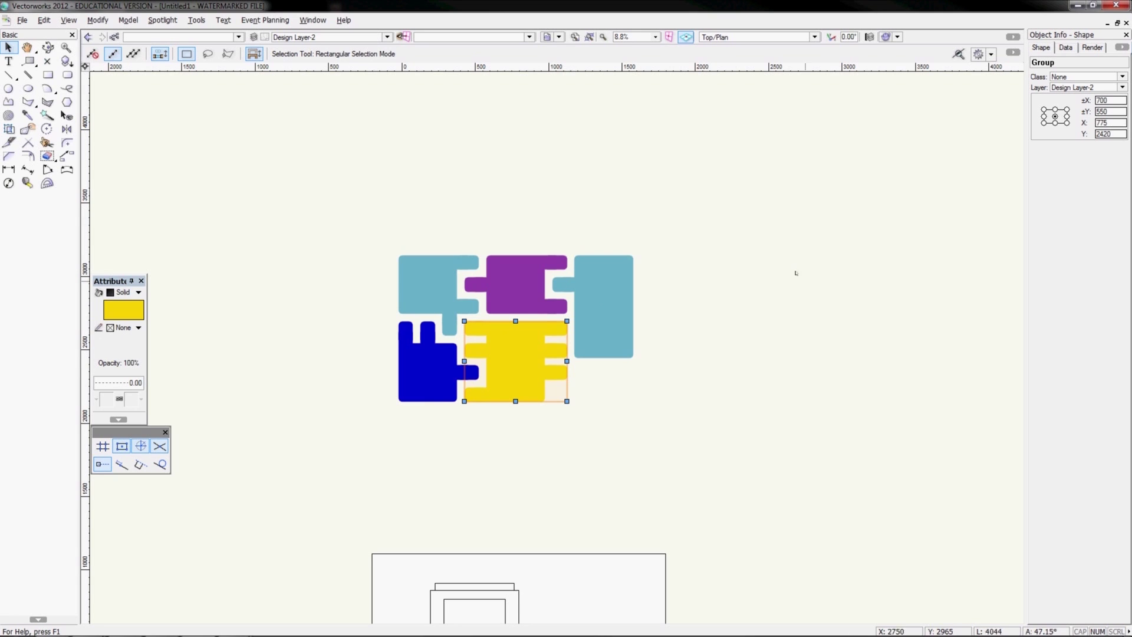
{"action": "left_click", "coordinate": [682, 376]}
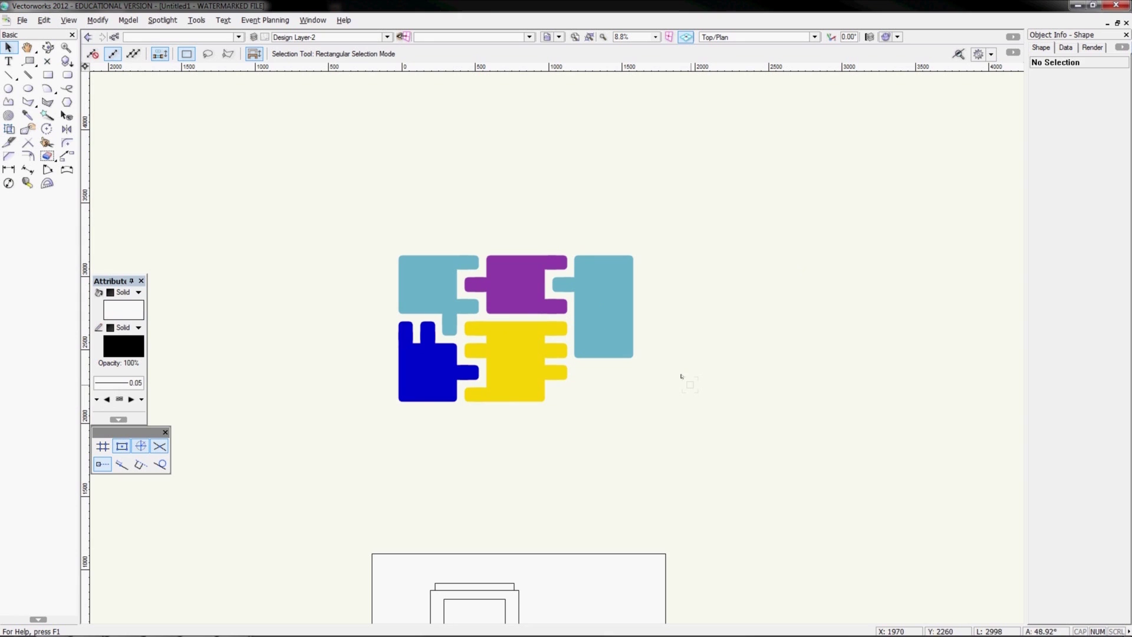
Bring the Rotate Command exercise into view and compare the small square with the diamond cutout below it
{"action": "mouse_move", "coordinate": [682, 376]}
{"action": "middle_mouse_down"}
{"action": "mouse_move", "coordinate": [662, 348]}
{"action": "mouse_move", "coordinate": [676, 306]}
{"action": "middle_mouse_up"}
{"action": "scroll", "coordinate": [675, 305], "scroll_direction": "down", "scroll_amount": 2}
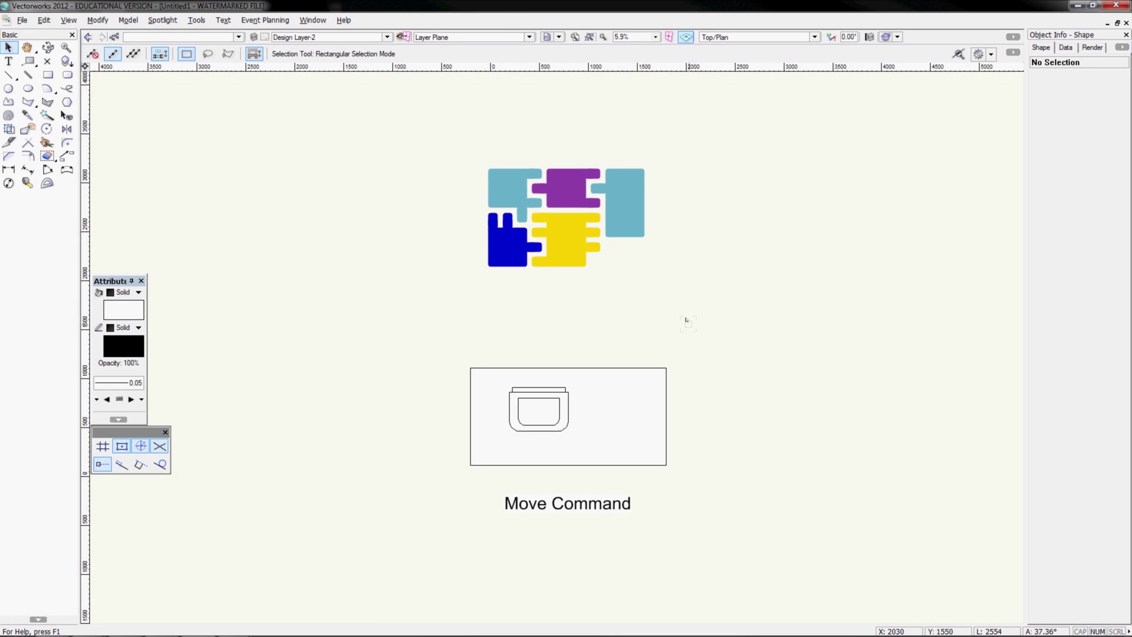
{"action": "key", "text": "space"}
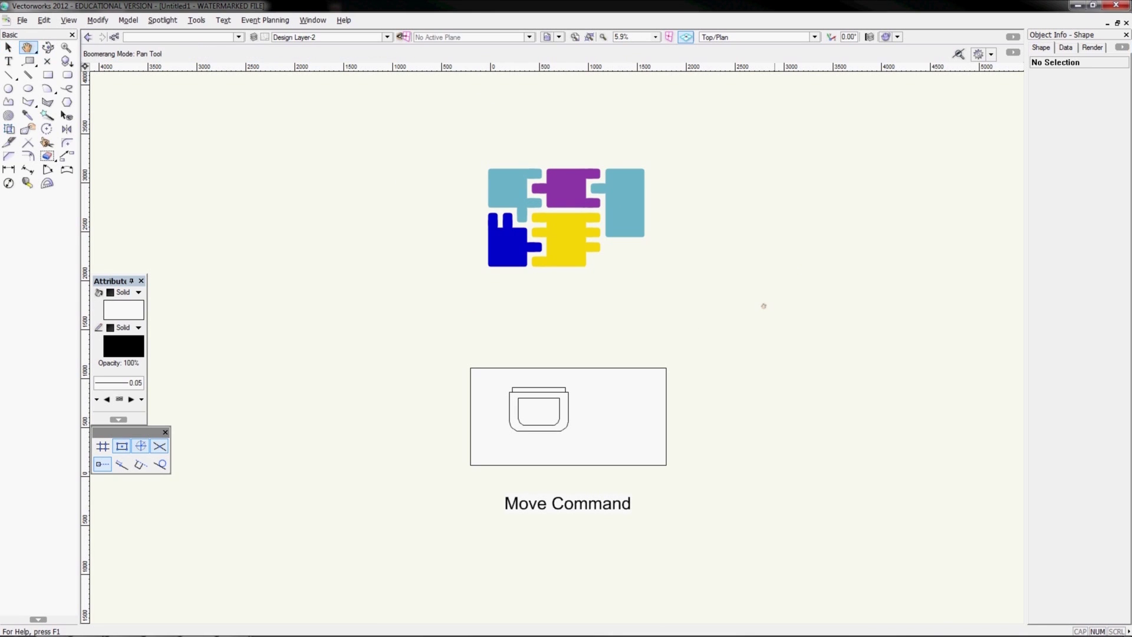
{"action": "key", "text": "space"}
{"action": "left_click_drag", "start_coordinate": [810, 315], "coordinate": [379, 298]}
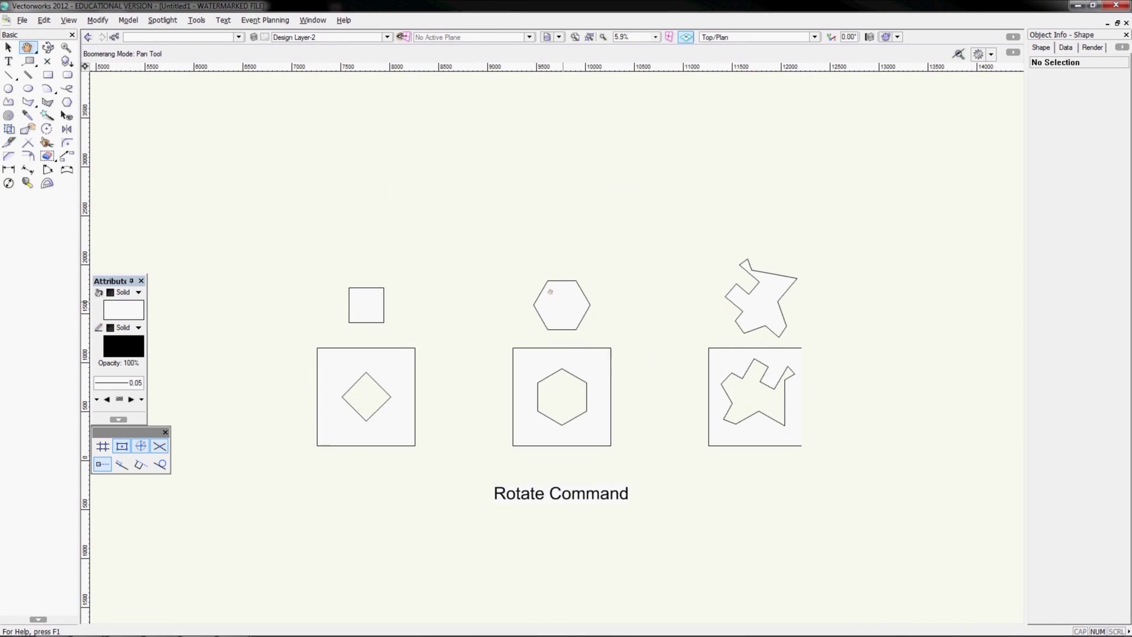
{"action": "left_click_drag", "start_coordinate": [550, 291], "coordinate": [543, 290]}
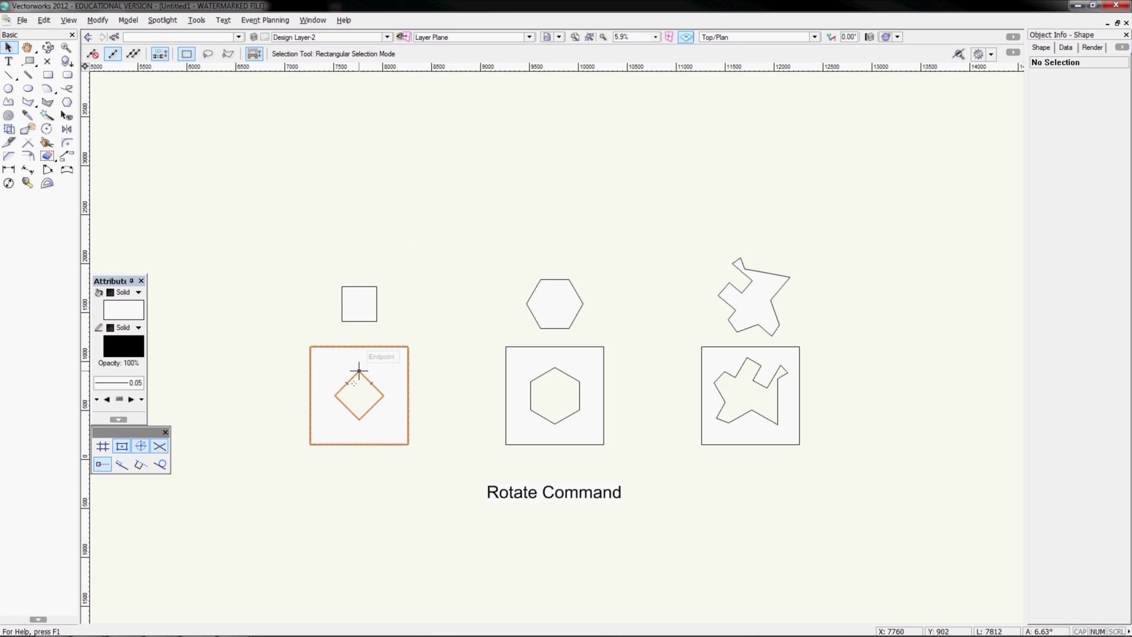
{"action": "left_click", "coordinate": [341, 303]}
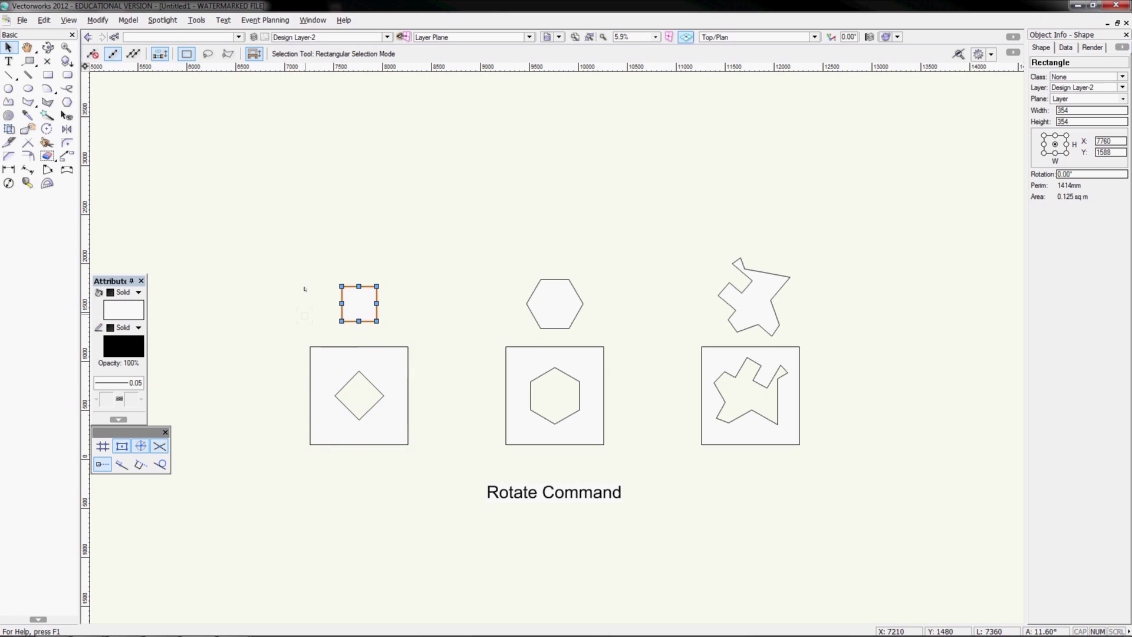
{"action": "left_click", "coordinate": [297, 237]}
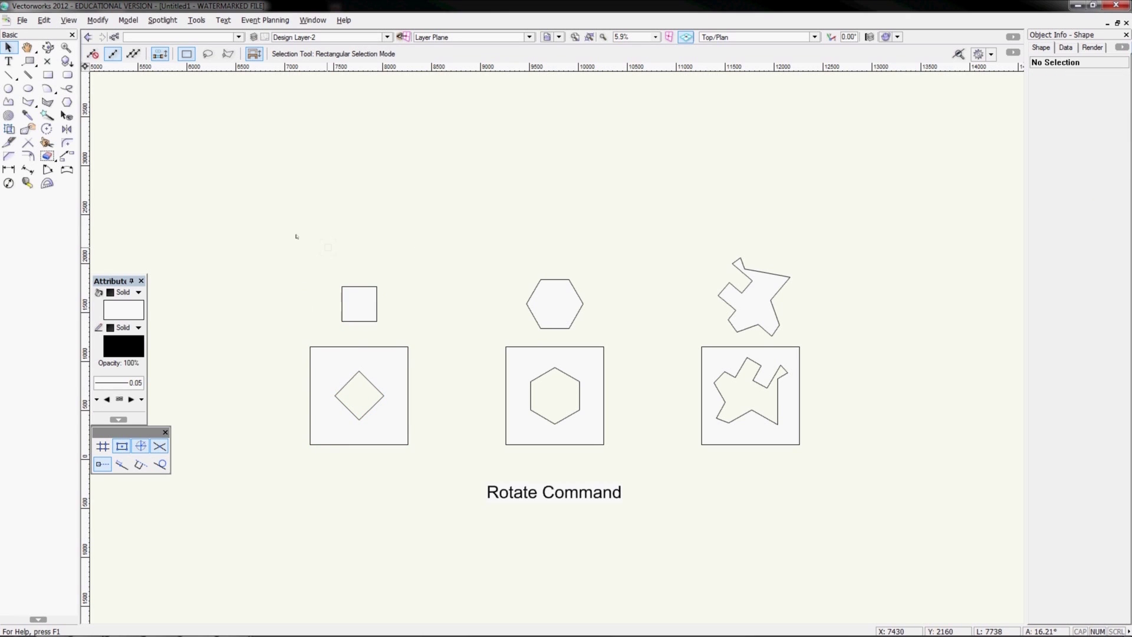
Try to rotate the small square 45° about its lower-right corner with the Rotate tool
{"action": "left_click", "coordinate": [342, 304]}
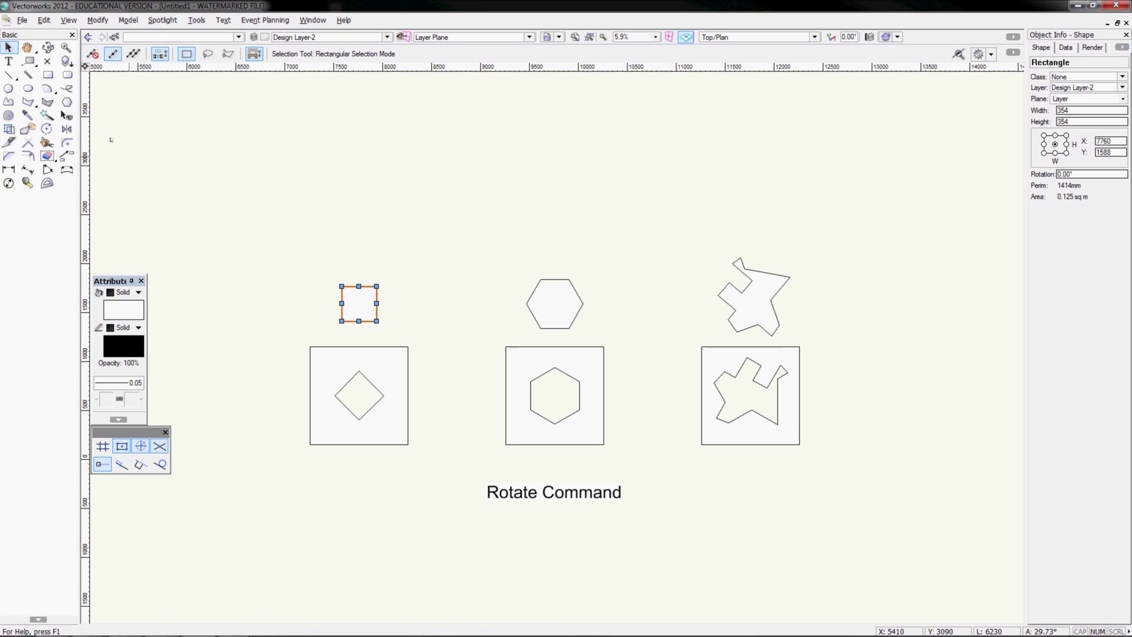
{"action": "left_click", "coordinate": [47, 129]}
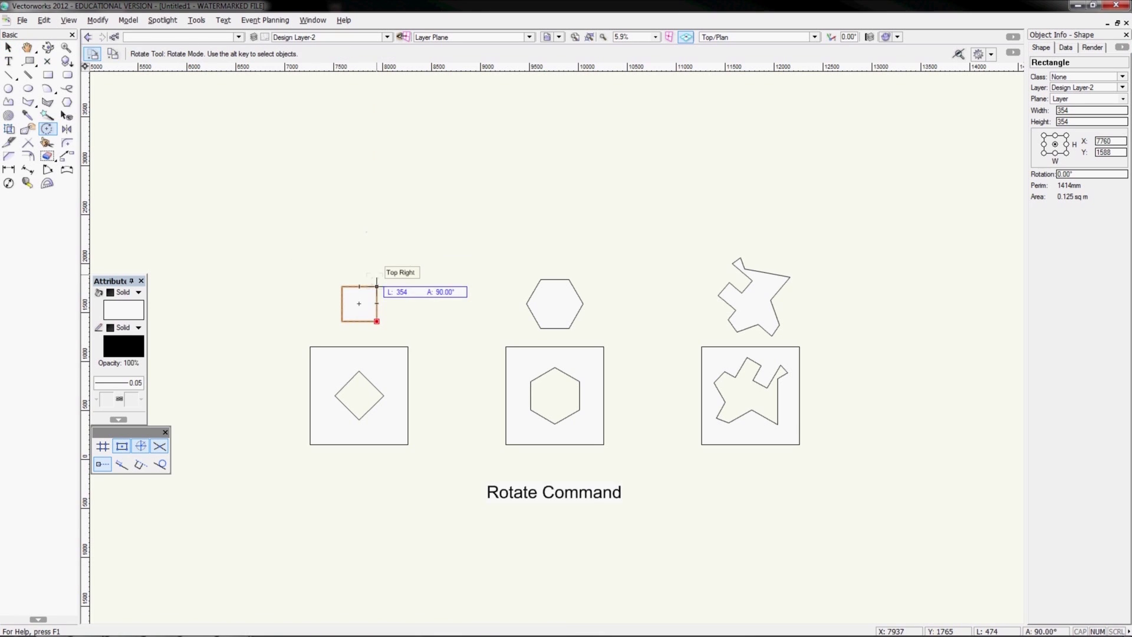
{"action": "left_click", "coordinate": [376, 322]}
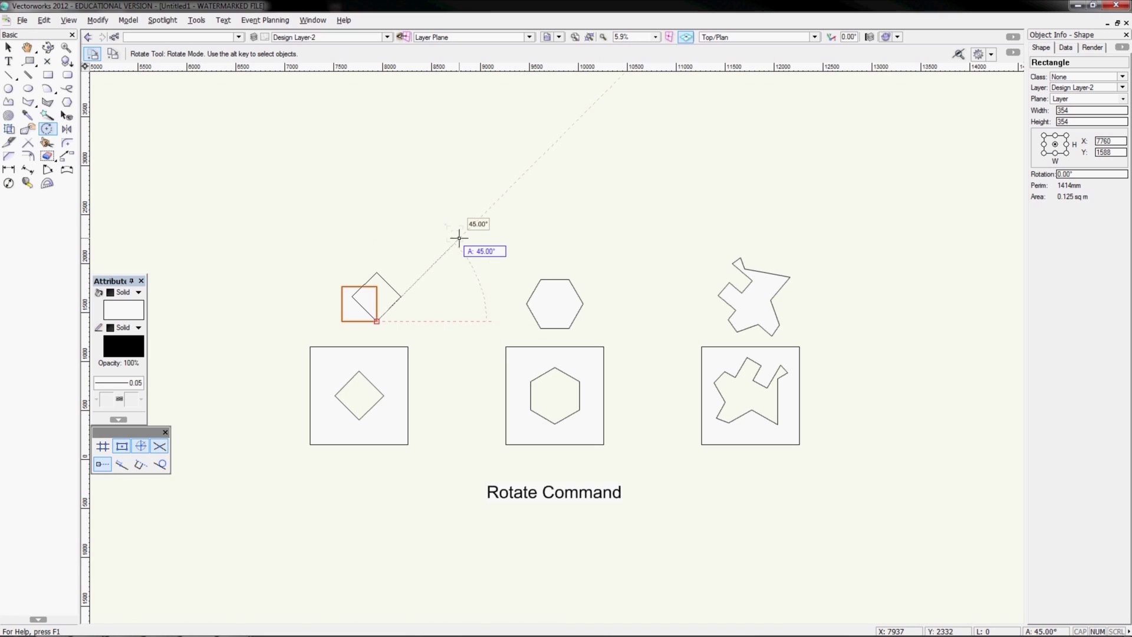
{"action": "left_click", "coordinate": [458, 237]}
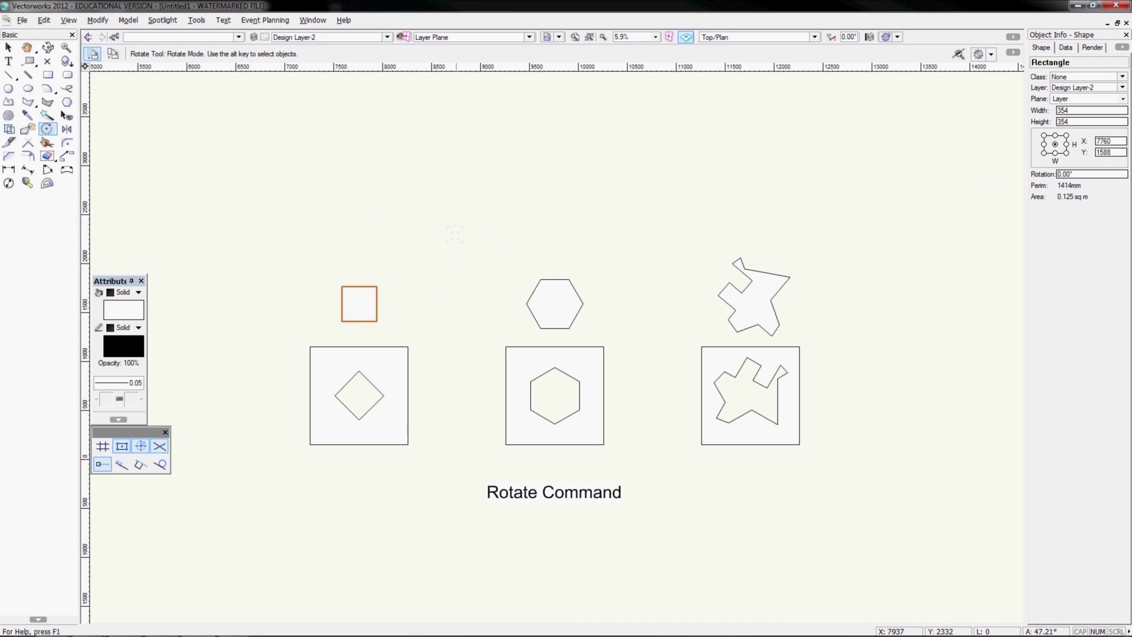
{"action": "key", "text": "x"}
Try setting the small square's rotation property to 45°
{"action": "left_click", "coordinate": [1087, 173]}
{"action": "double_click", "coordinate": [1087, 174]}
{"action": "type", "text": "4"}
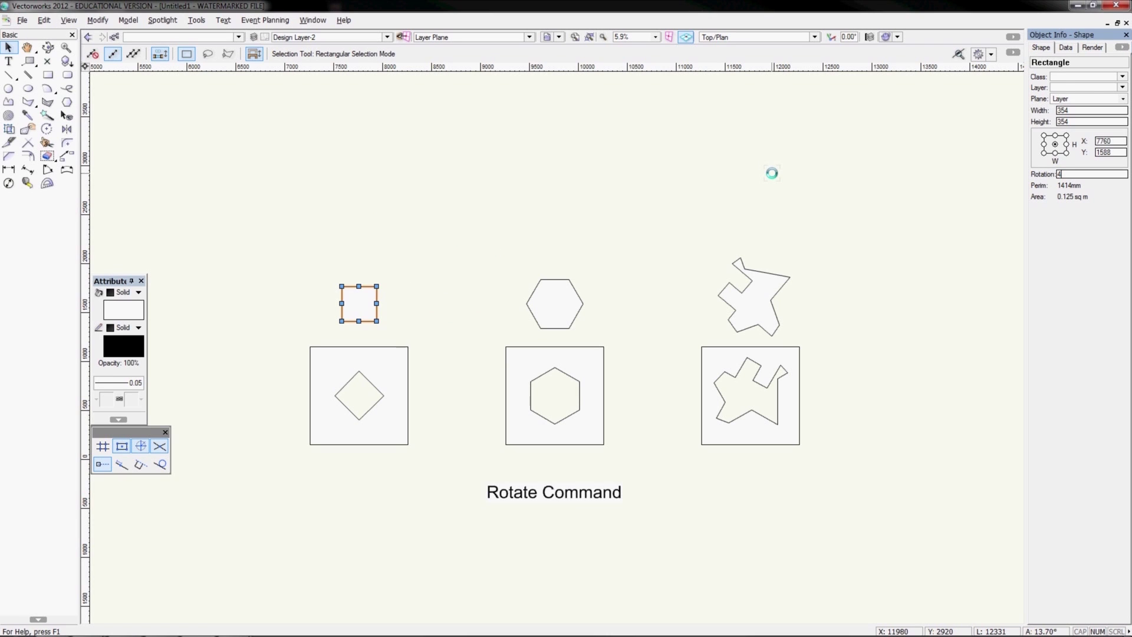
{"action": "type", "text": "5"}
{"action": "key", "text": "Return"}
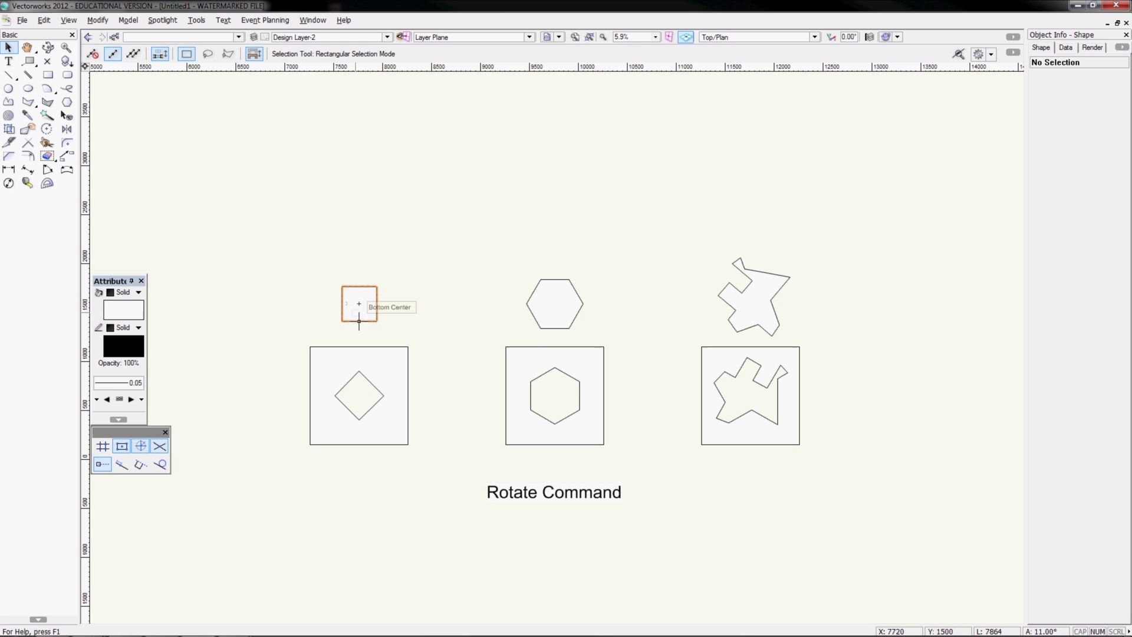
Rotate the small square by an exact angle of 45° with the Rotate command
{"action": "left_click", "coordinate": [359, 321]}
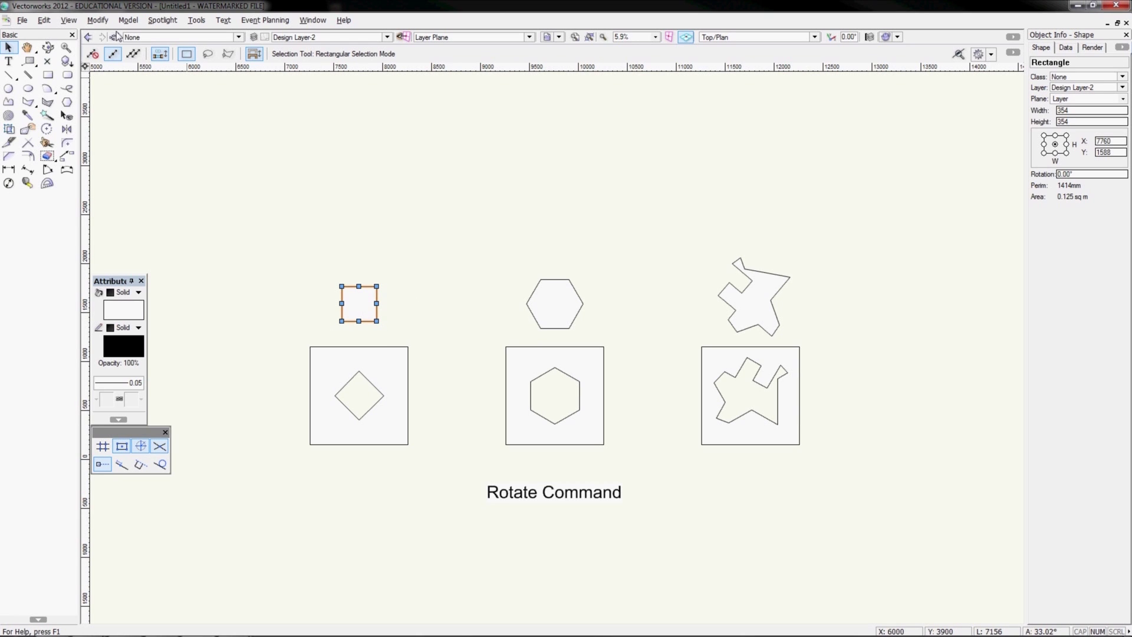
{"action": "left_click", "coordinate": [98, 20]}
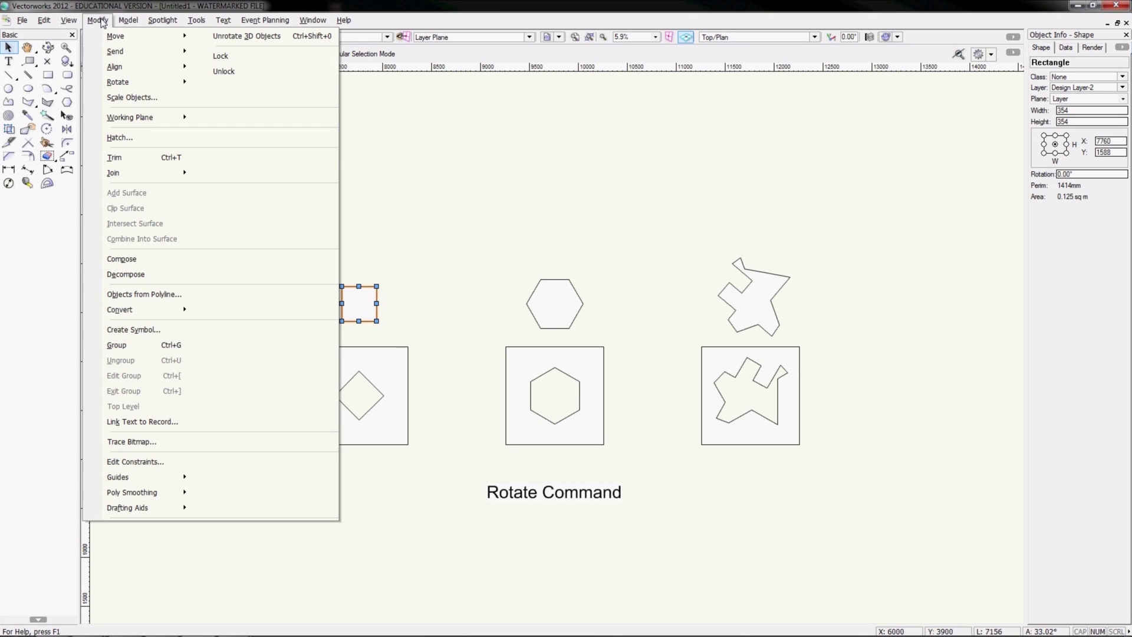
{"action": "mouse_move", "coordinate": [121, 86]}
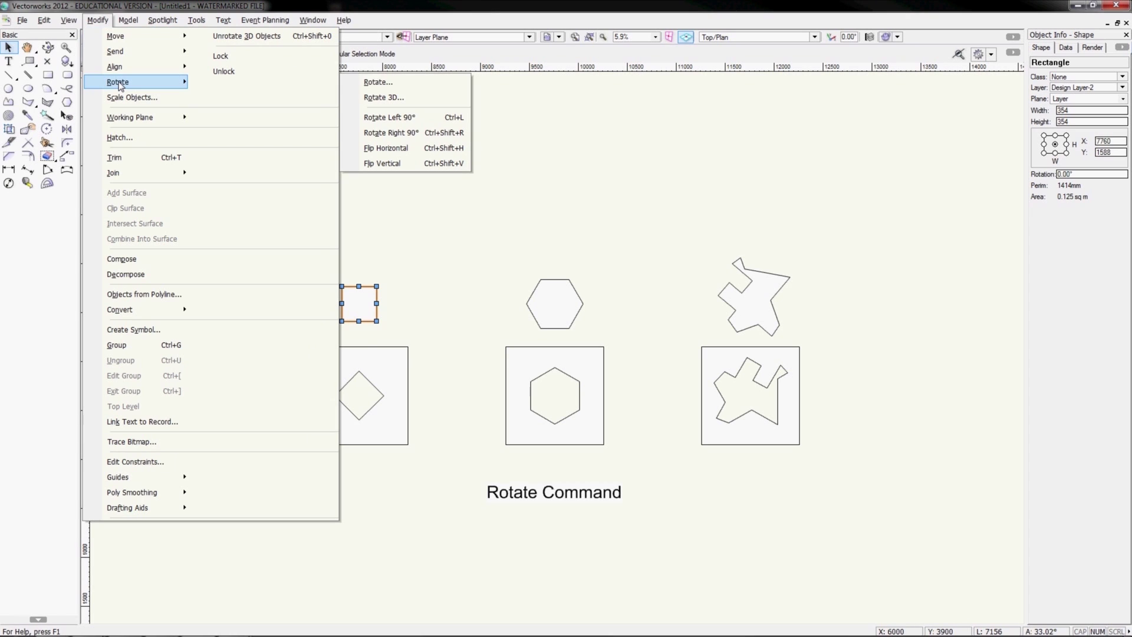
{"action": "left_click", "coordinate": [389, 83]}
{"action": "left_click_drag", "start_coordinate": [542, 282], "coordinate": [601, 144]}
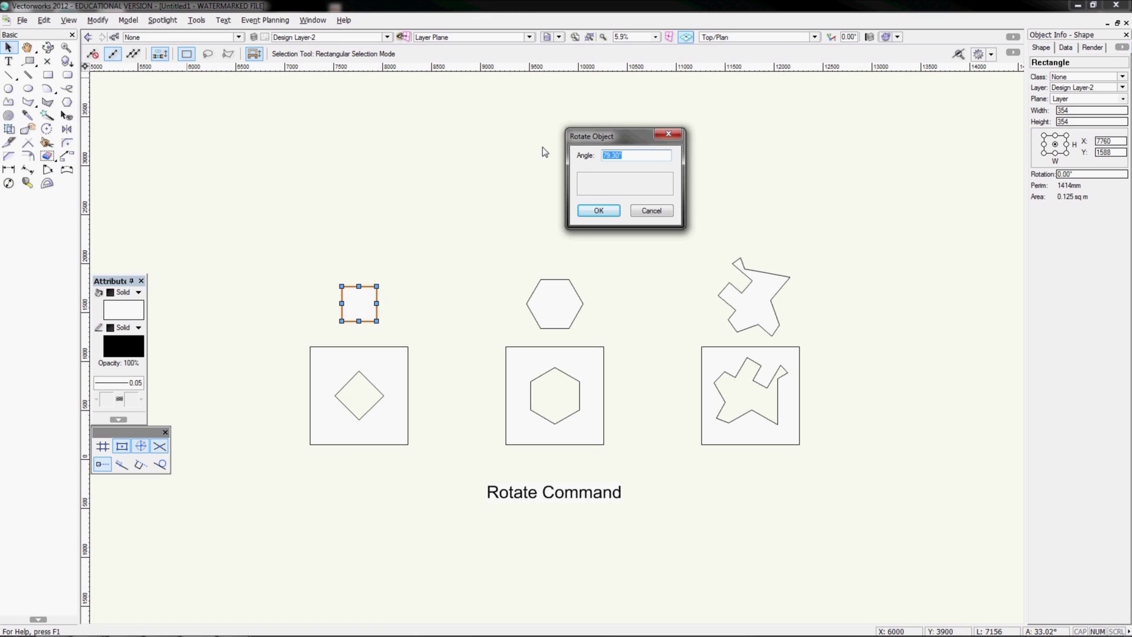
{"action": "type", "text": "454"}
{"action": "key", "text": "Return"}
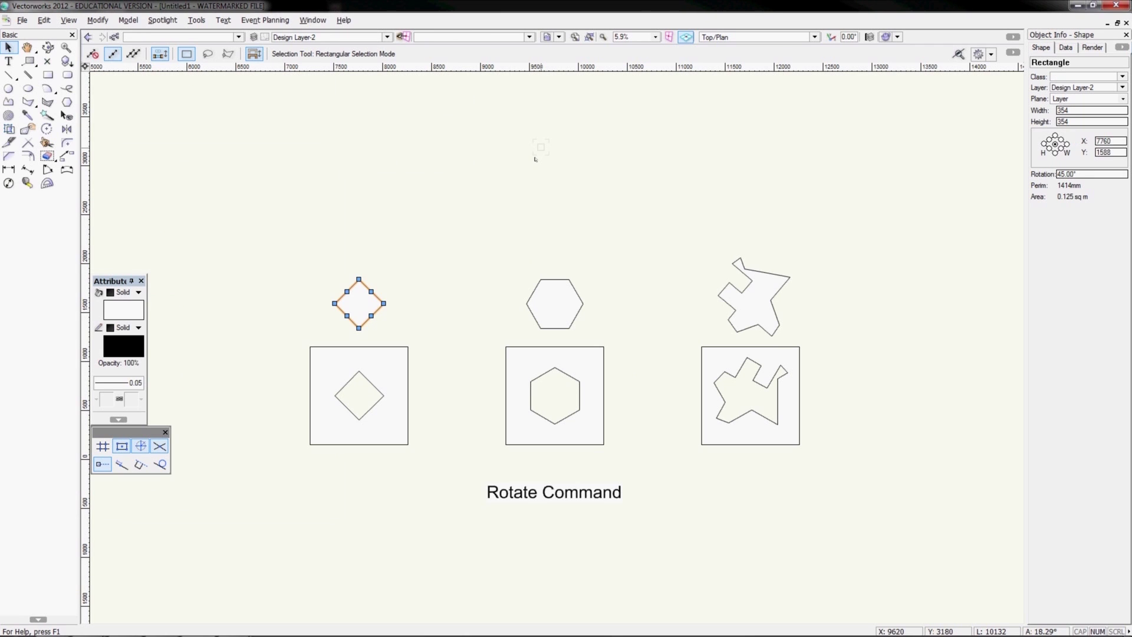
Snap the rotated square's top corner to the top corner of the diamond cutout below it
{"action": "left_click", "coordinate": [536, 159]}
{"action": "left_click_drag", "start_coordinate": [359, 279], "coordinate": [359, 370]}
{"action": "left_click", "coordinate": [488, 258]}
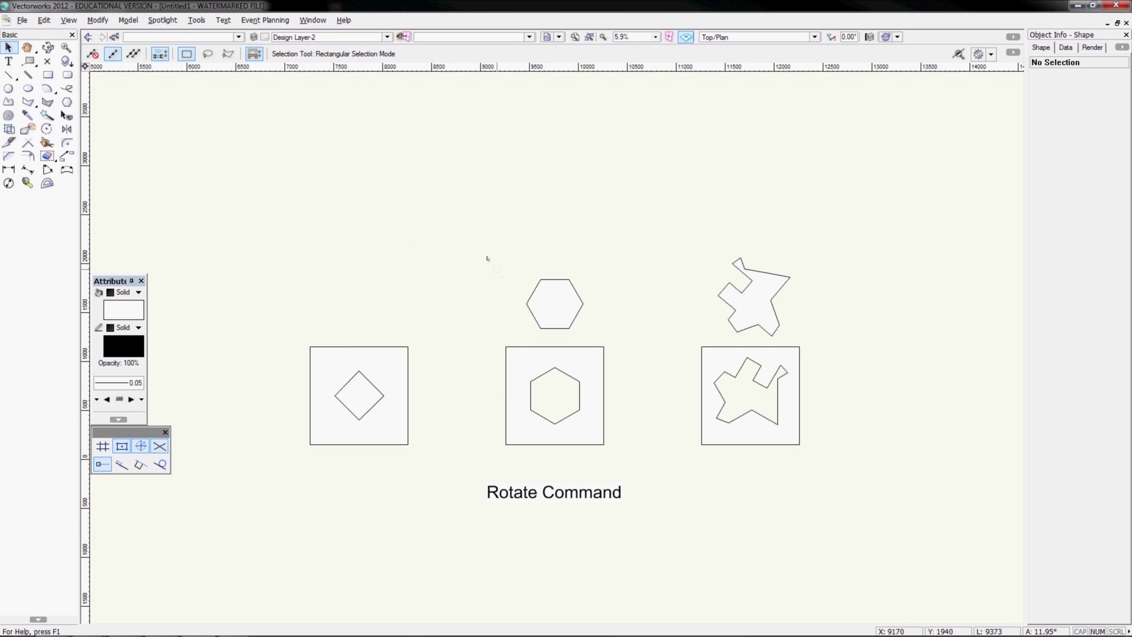
{"action": "left_click", "coordinate": [555, 304]}
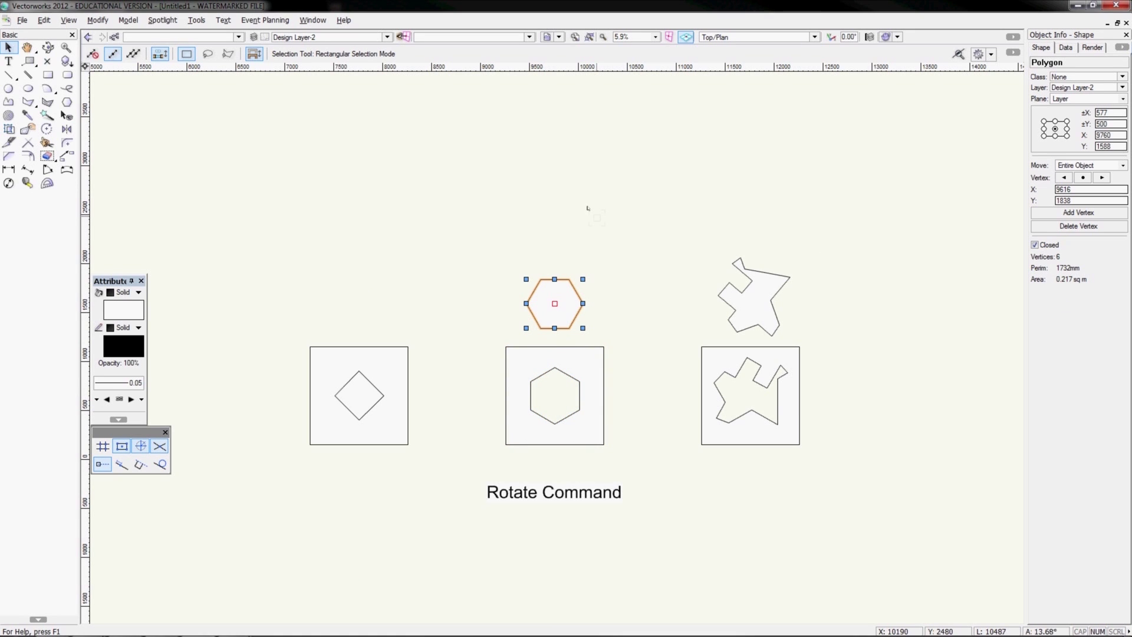
{"action": "left_click", "coordinate": [742, 292]}
{"action": "left_click", "coordinate": [372, 383]}
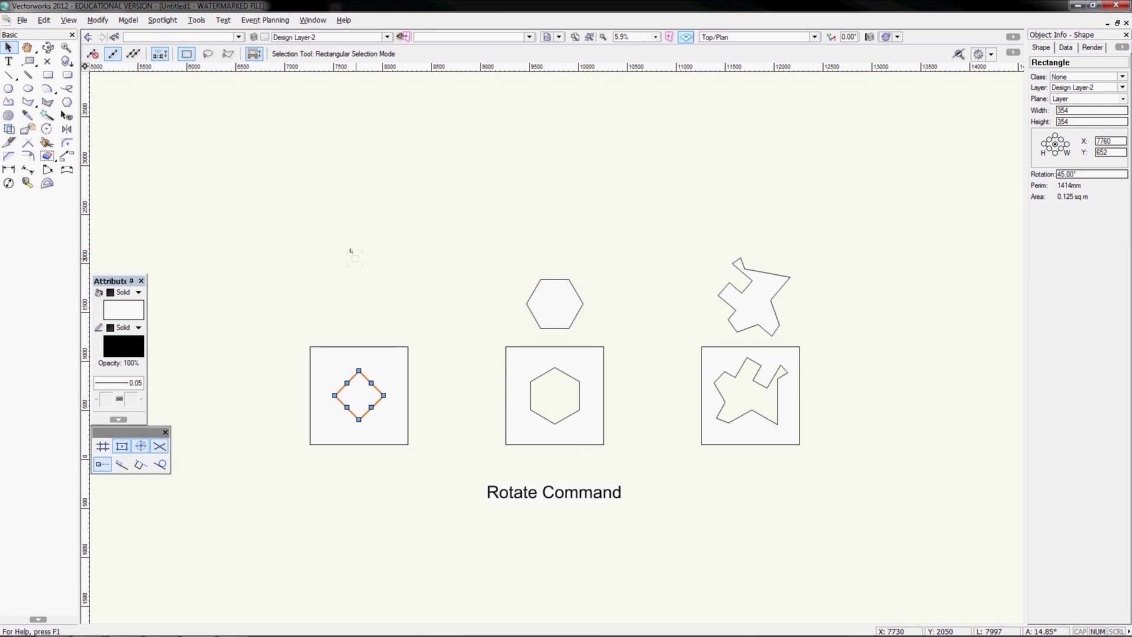
{"action": "left_click", "coordinate": [350, 250]}
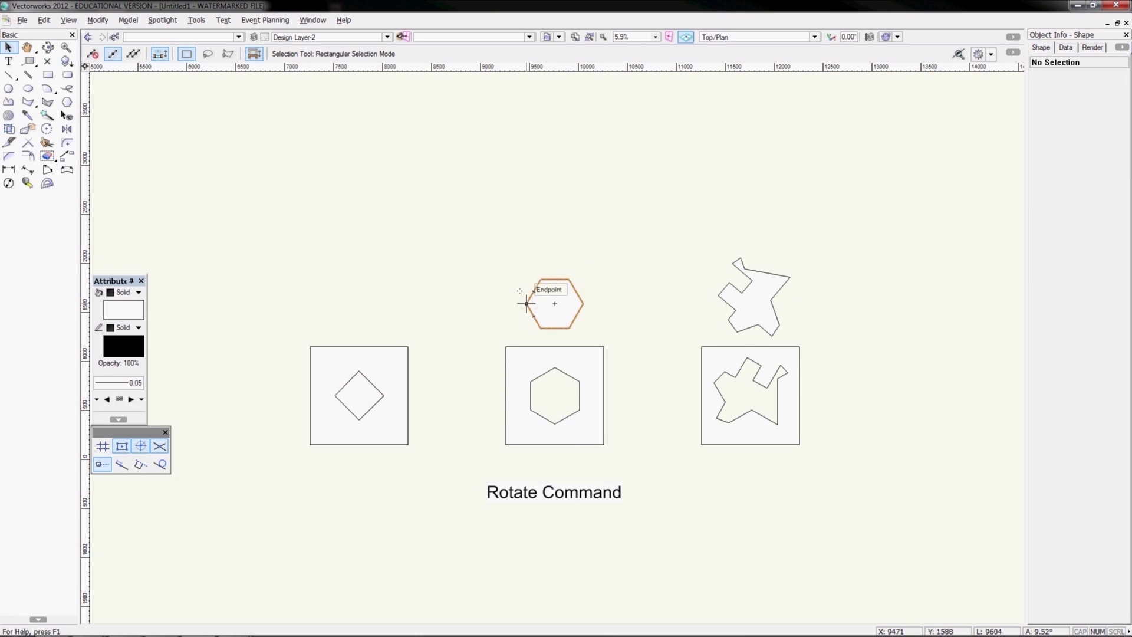
Rotate the hexagon 30° with the Rotate command and snap its top vertex to the top of the hexagonal cutout
{"action": "left_click", "coordinate": [527, 304]}
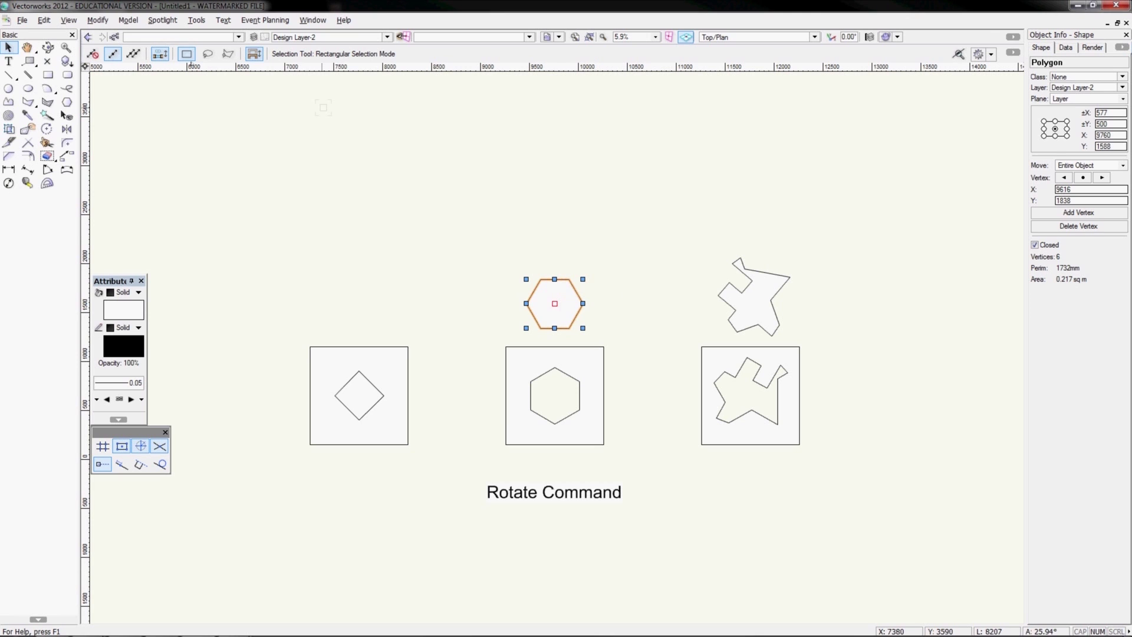
{"action": "left_click", "coordinate": [98, 21]}
{"action": "mouse_move", "coordinate": [117, 82]}
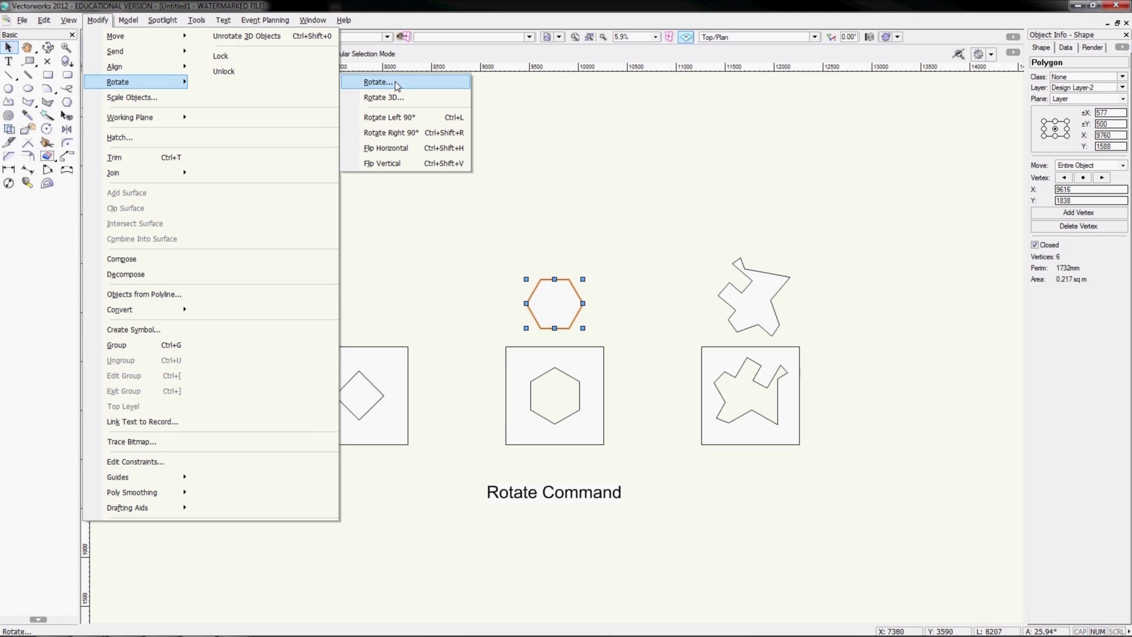
{"action": "left_click", "coordinate": [378, 82]}
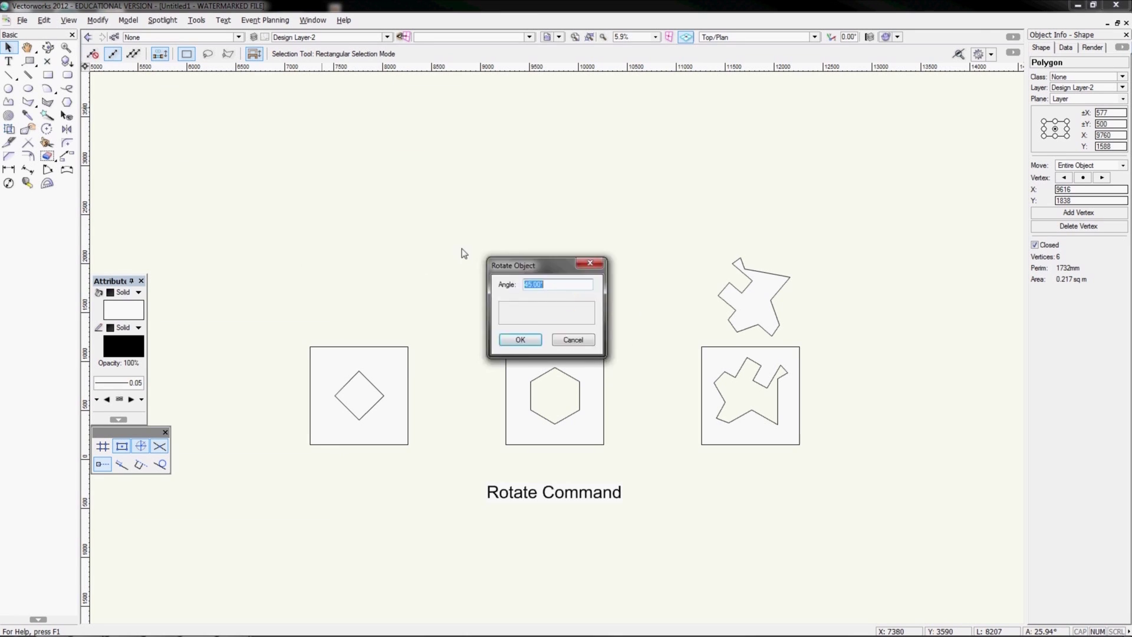
{"action": "type", "text": "30"}
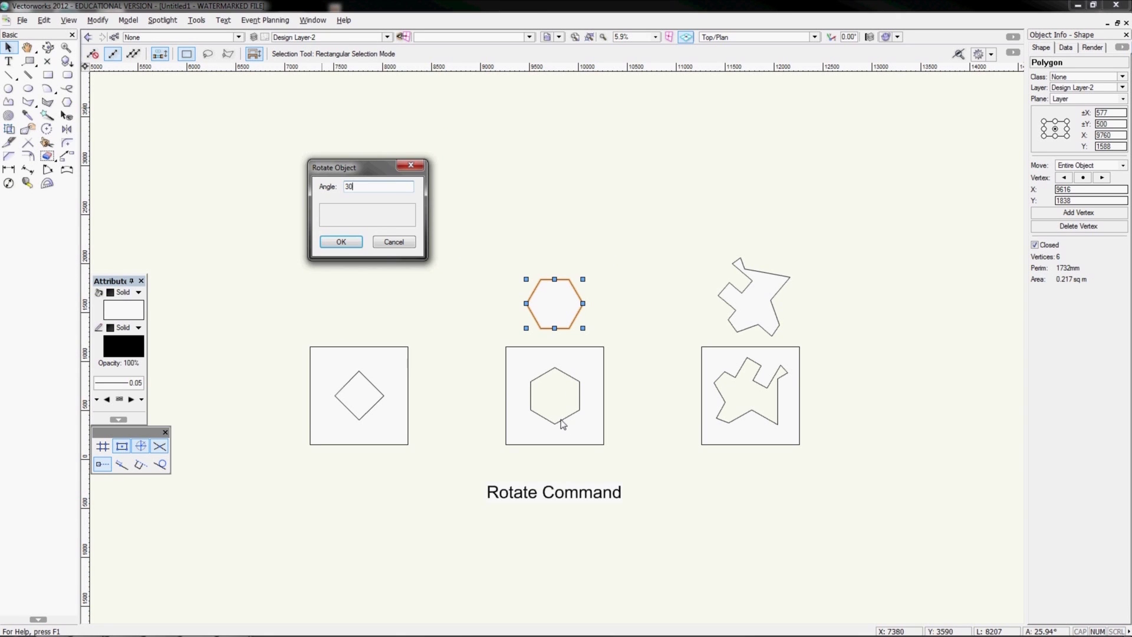
{"action": "left_click", "coordinate": [340, 242]}
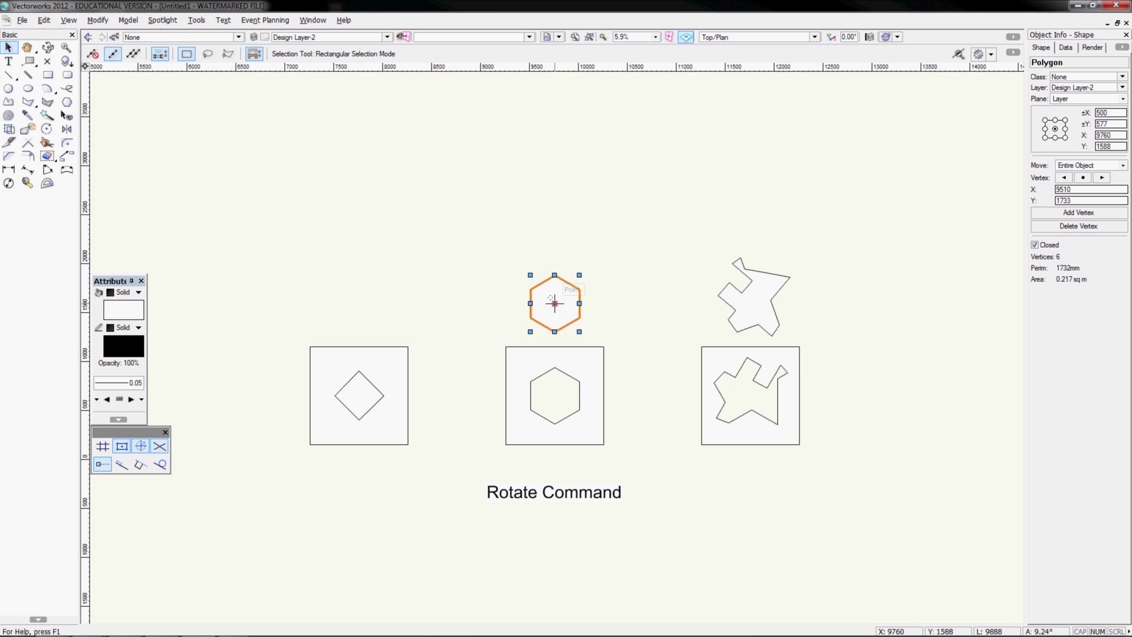
{"action": "left_click_drag", "start_coordinate": [554, 275], "coordinate": [555, 367]}
{"action": "left_click", "coordinate": [451, 278]}
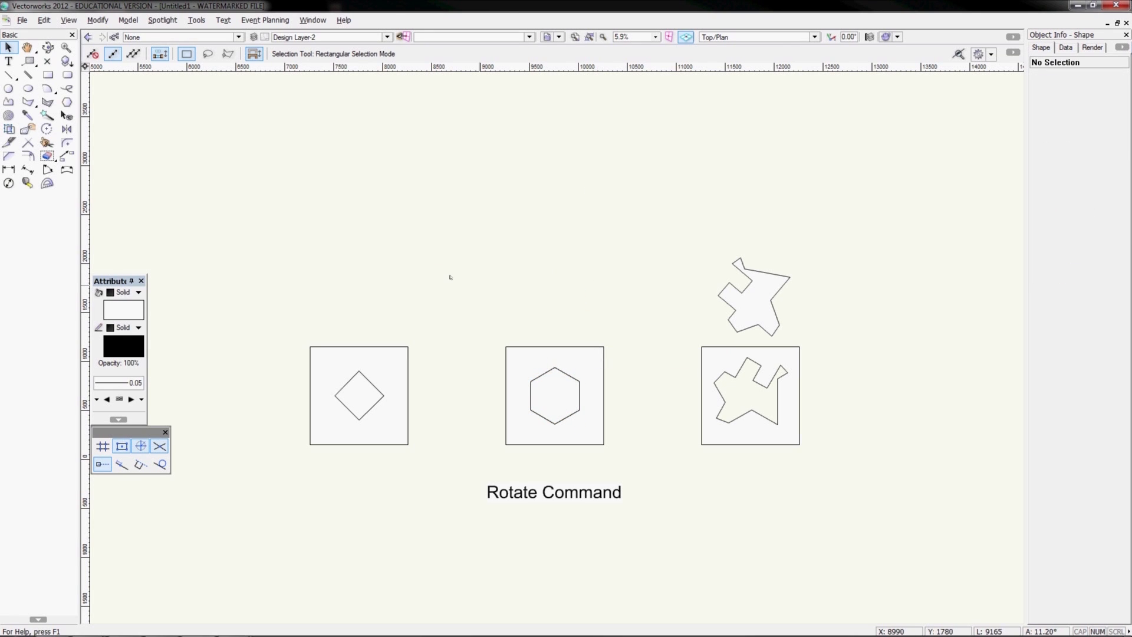
{"action": "left_click", "coordinate": [742, 291]}
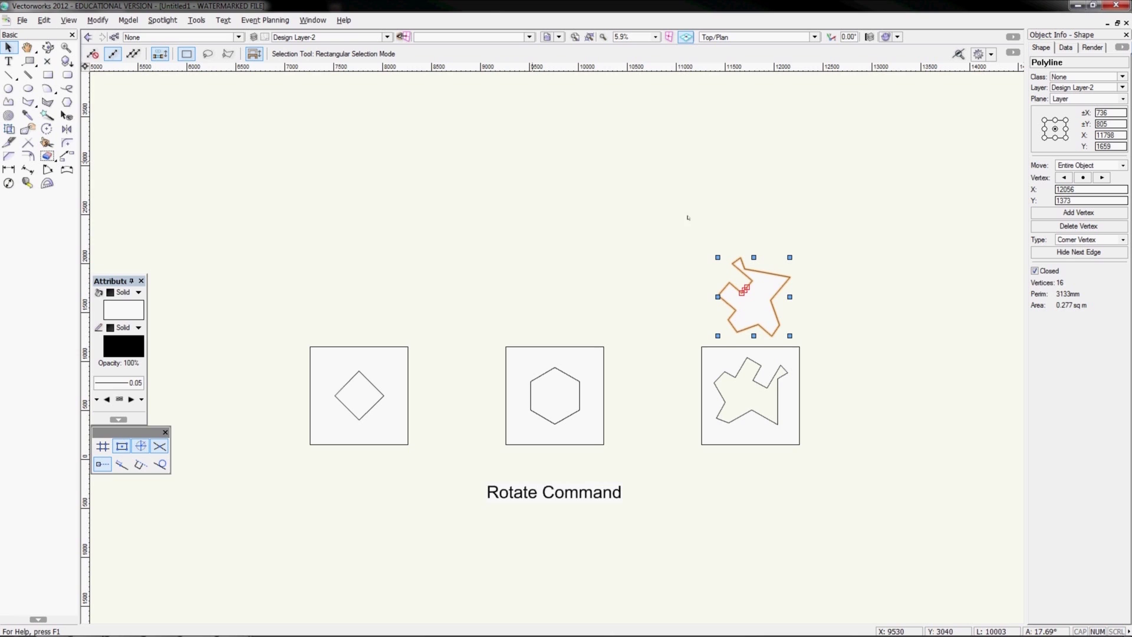
{"action": "left_click", "coordinate": [98, 20]}
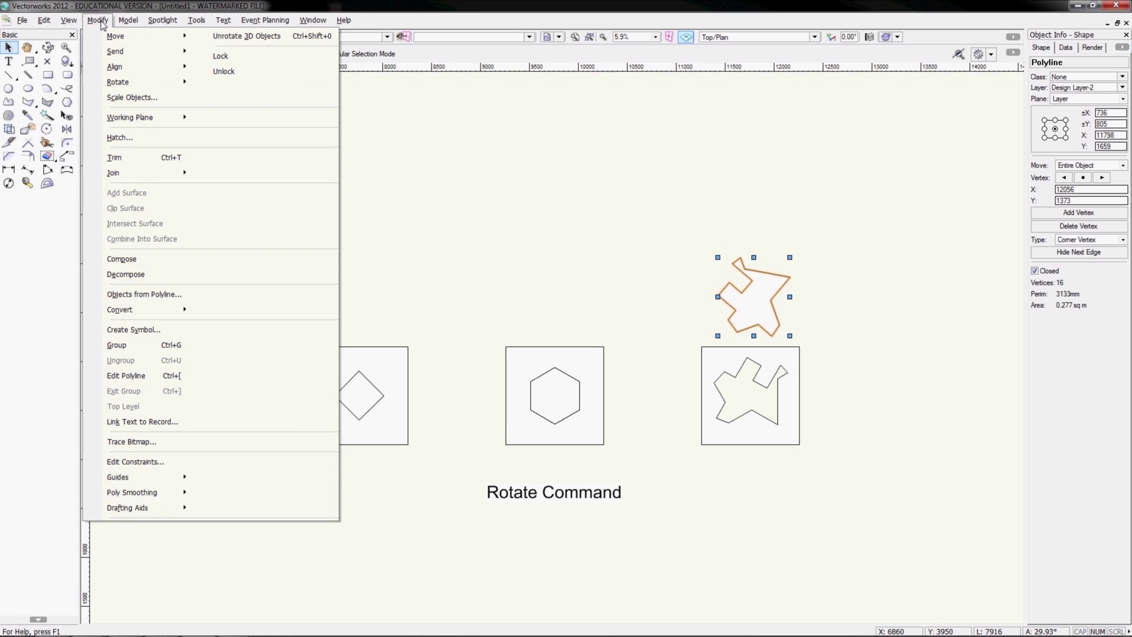
{"action": "mouse_move", "coordinate": [110, 89]}
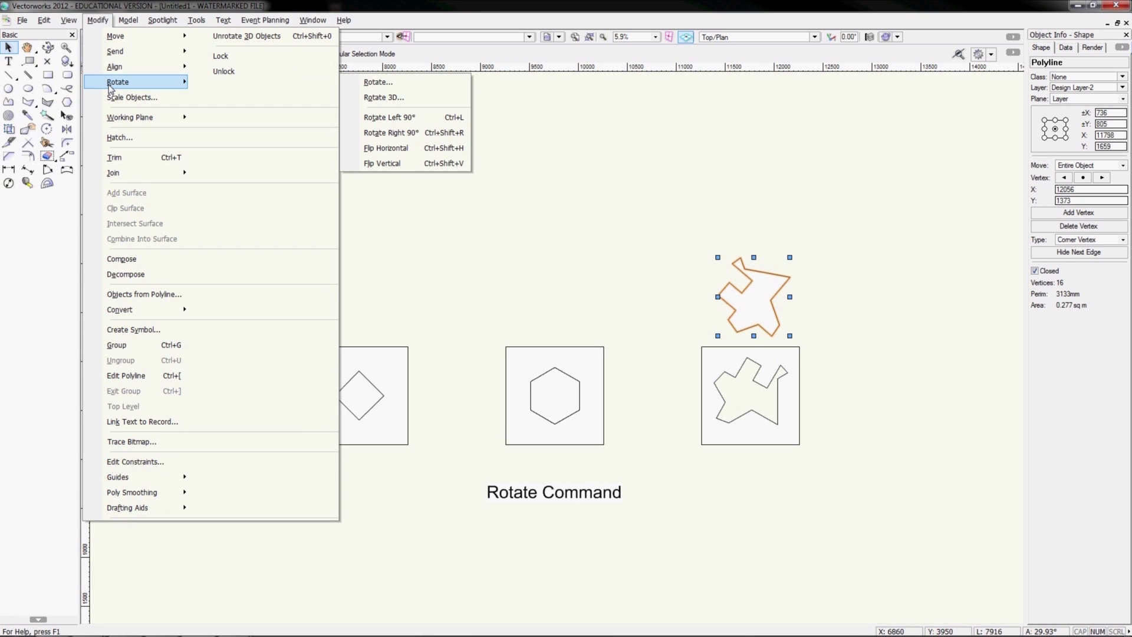
{"action": "left_click", "coordinate": [98, 20]}
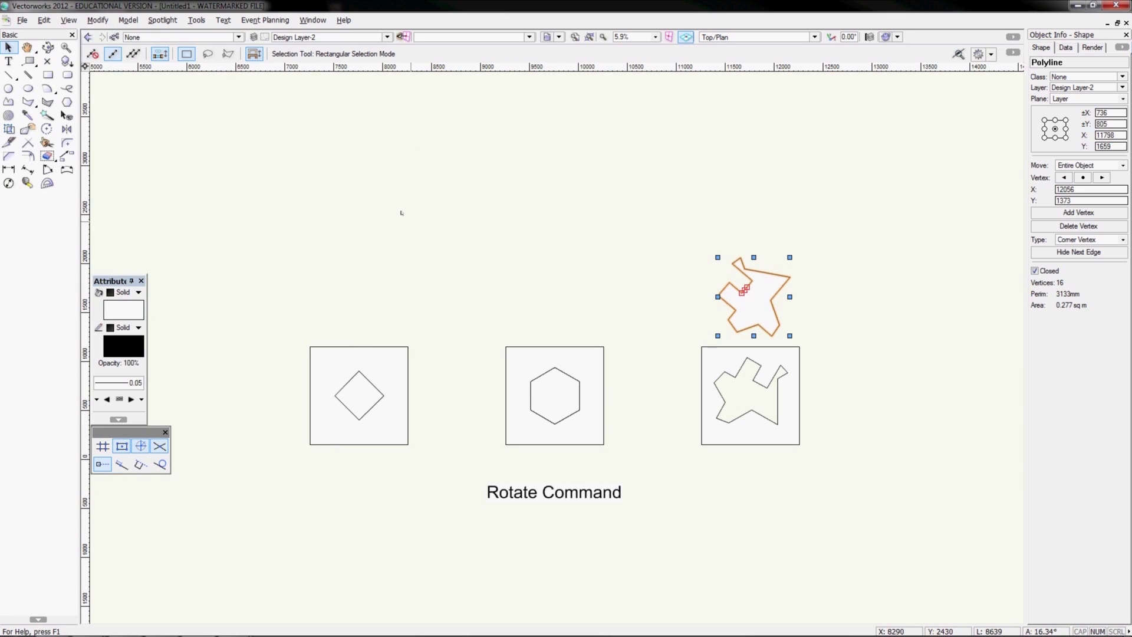
Move the irregular shape so its sharp right-hand corner snaps to the lower-right corner of the matching cutout
{"action": "left_click", "coordinate": [789, 267]}
{"action": "left_click_drag", "start_coordinate": [790, 277], "coordinate": [715, 202]}
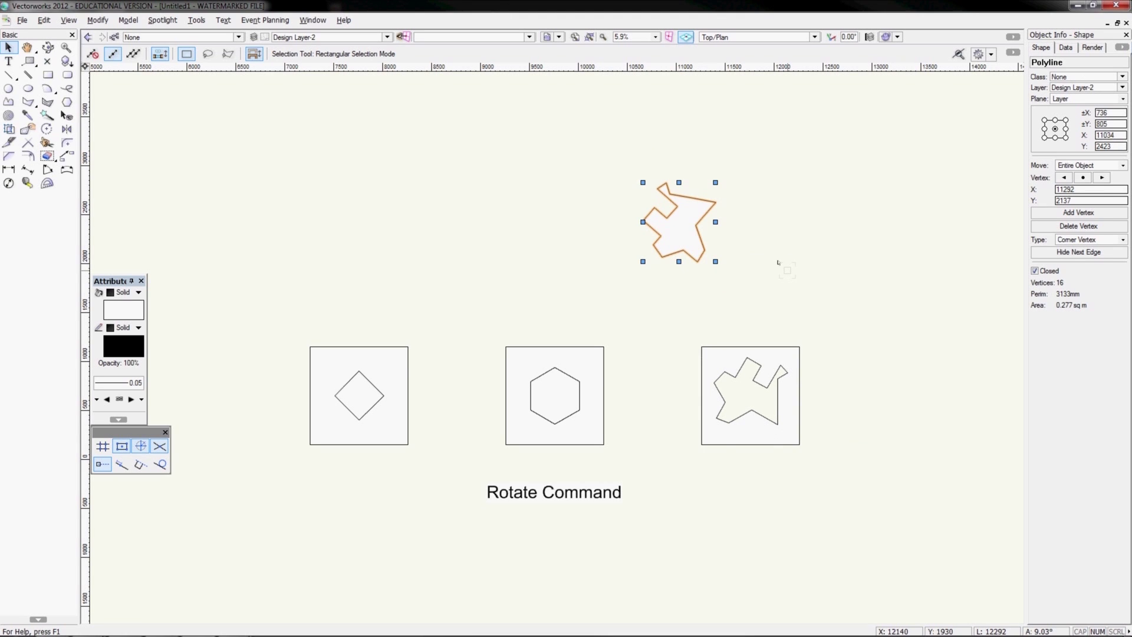
{"action": "left_click", "coordinate": [734, 221]}
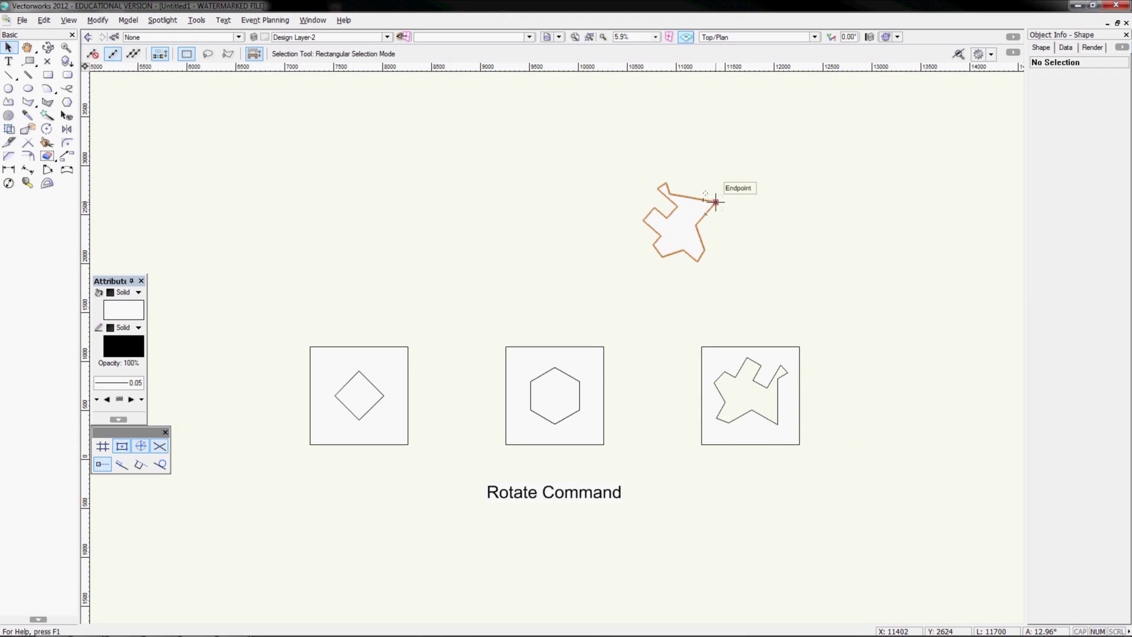
{"action": "left_click_drag", "start_coordinate": [716, 202], "coordinate": [778, 424]}
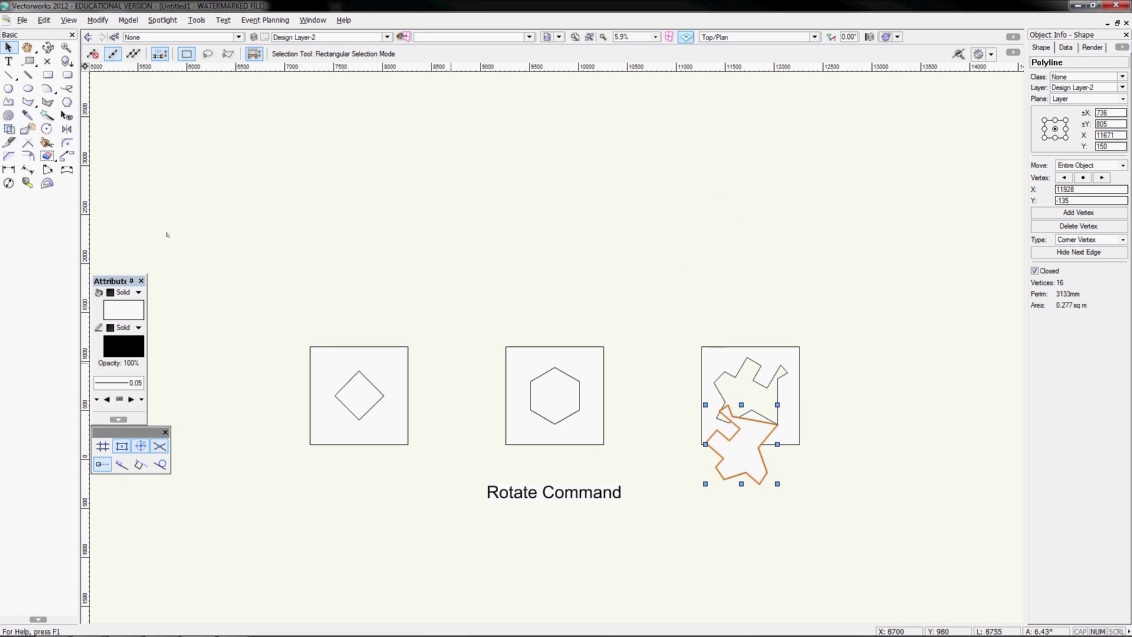
Rotate the irregular shape about the snapped corner with the Rotate tool until its long edge matches the cutout's vertical edge, and deselect it
{"action": "left_click", "coordinate": [47, 130]}
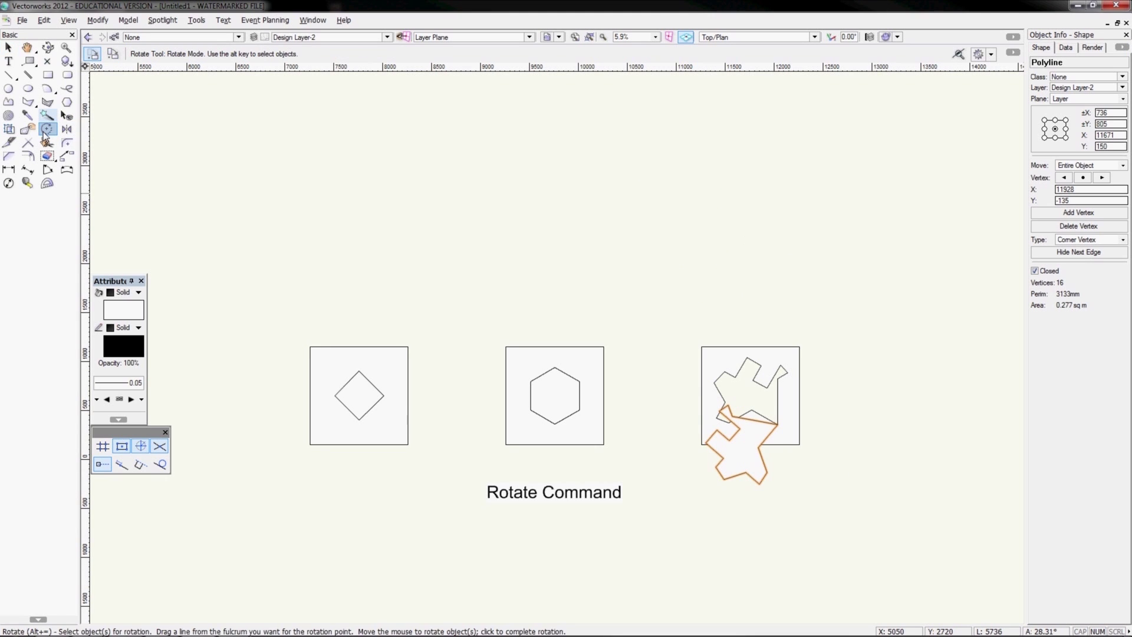
{"action": "left_click", "coordinate": [778, 424]}
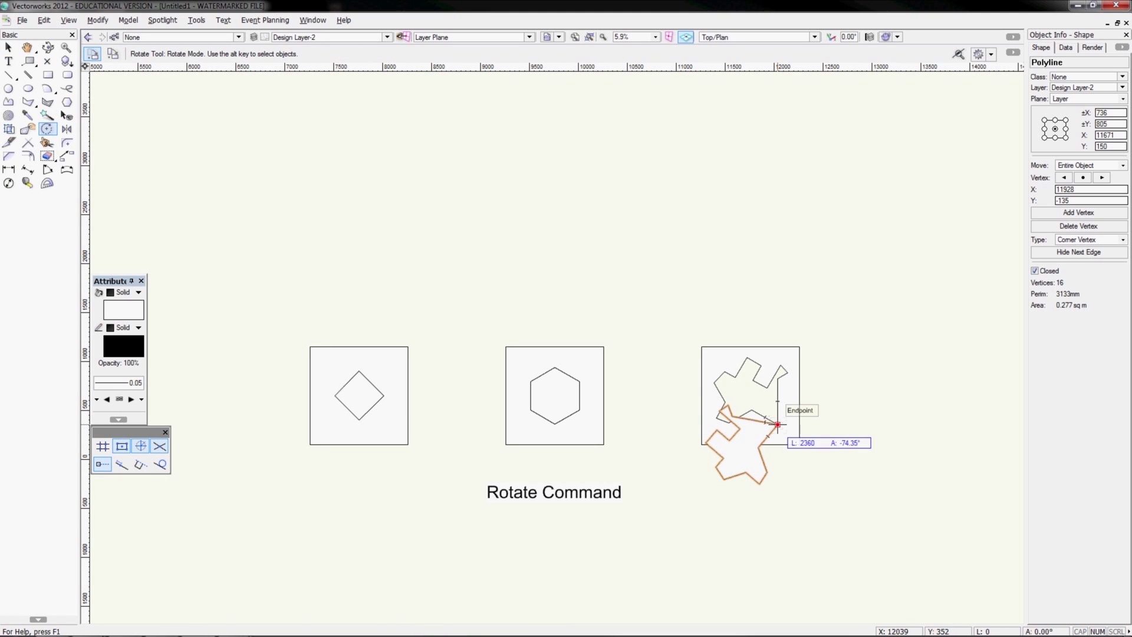
{"action": "left_click", "coordinate": [908, 500]}
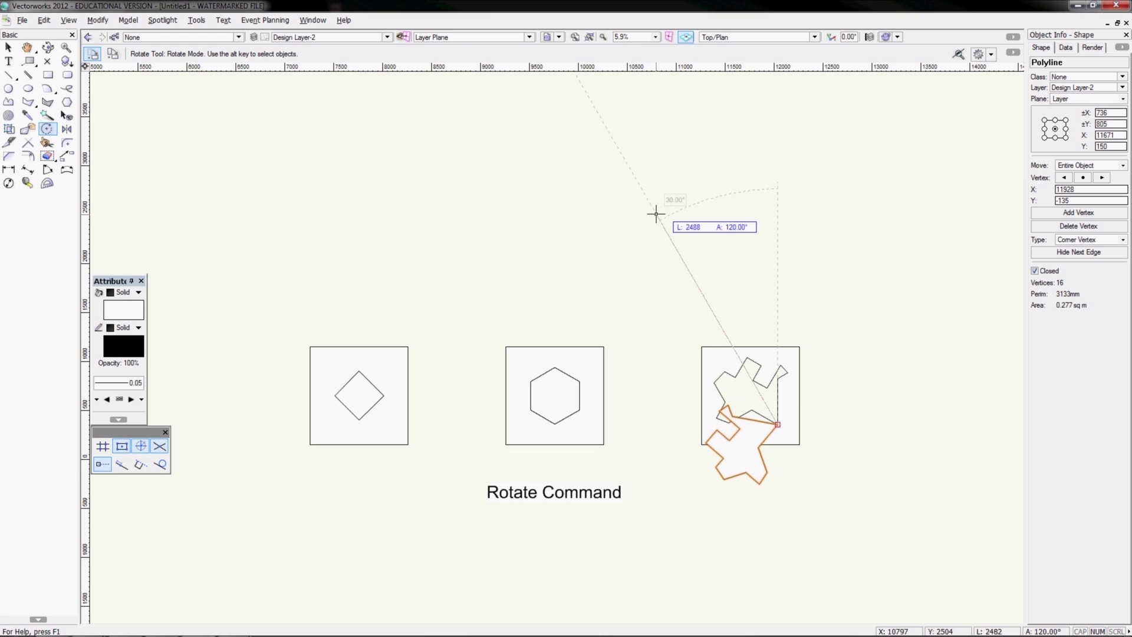
{"action": "scroll", "coordinate": [817, 386], "scroll_direction": "up", "scroll_amount": 1}
{"action": "scroll", "coordinate": [815, 384], "scroll_direction": "up", "scroll_amount": 1}
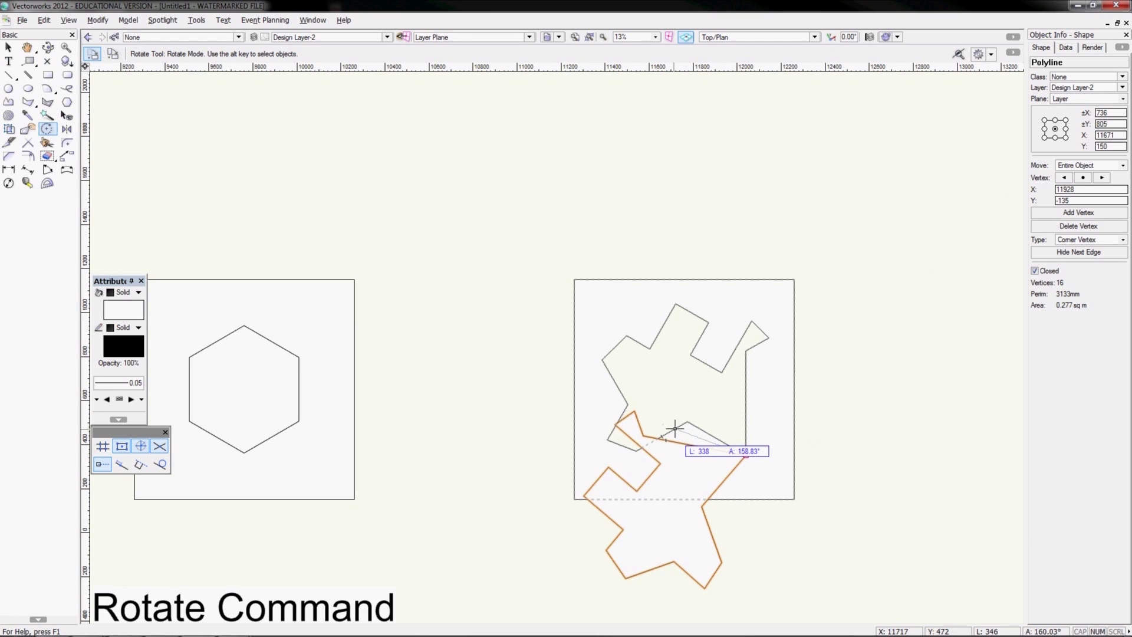
{"action": "left_click", "coordinate": [644, 435]}
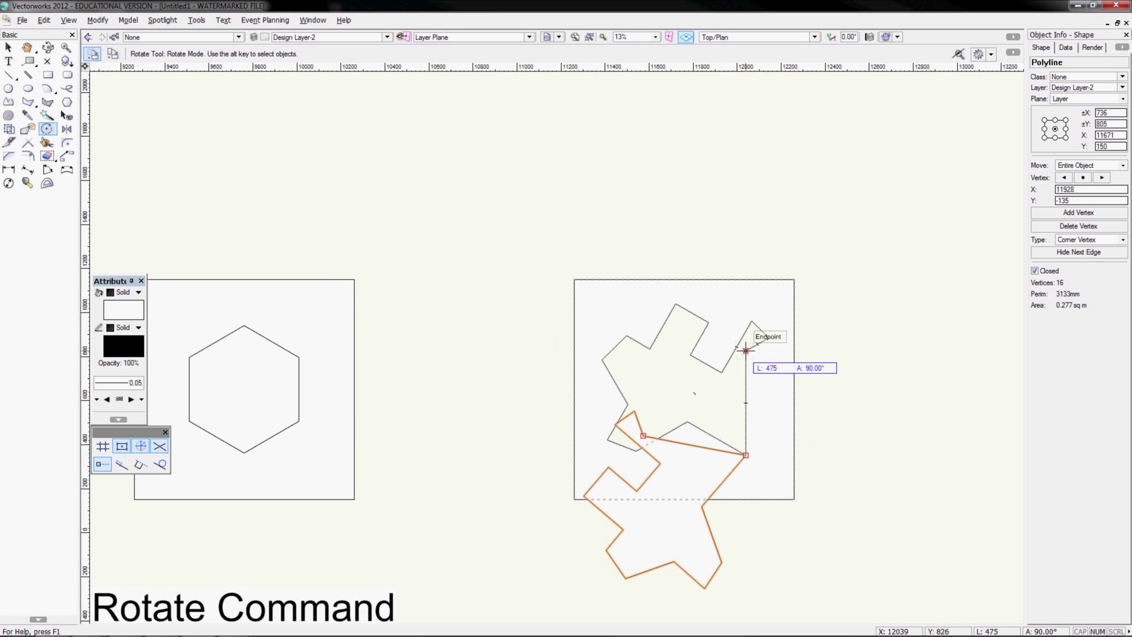
{"action": "left_click", "coordinate": [746, 350]}
{"action": "left_click", "coordinate": [644, 436]}
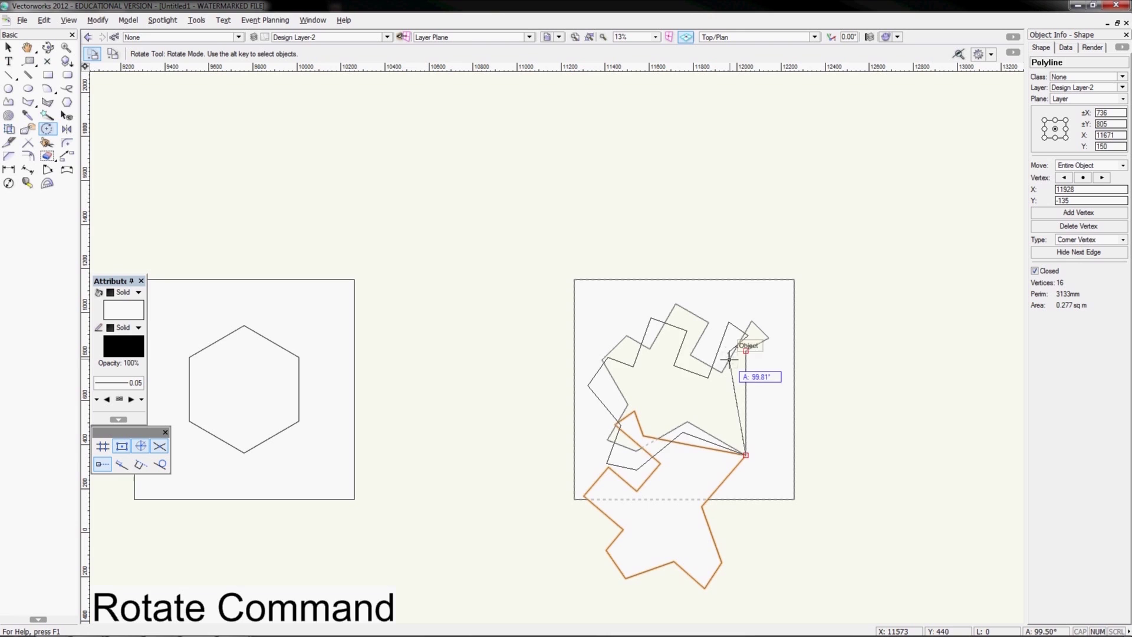
{"action": "left_click", "coordinate": [746, 350]}
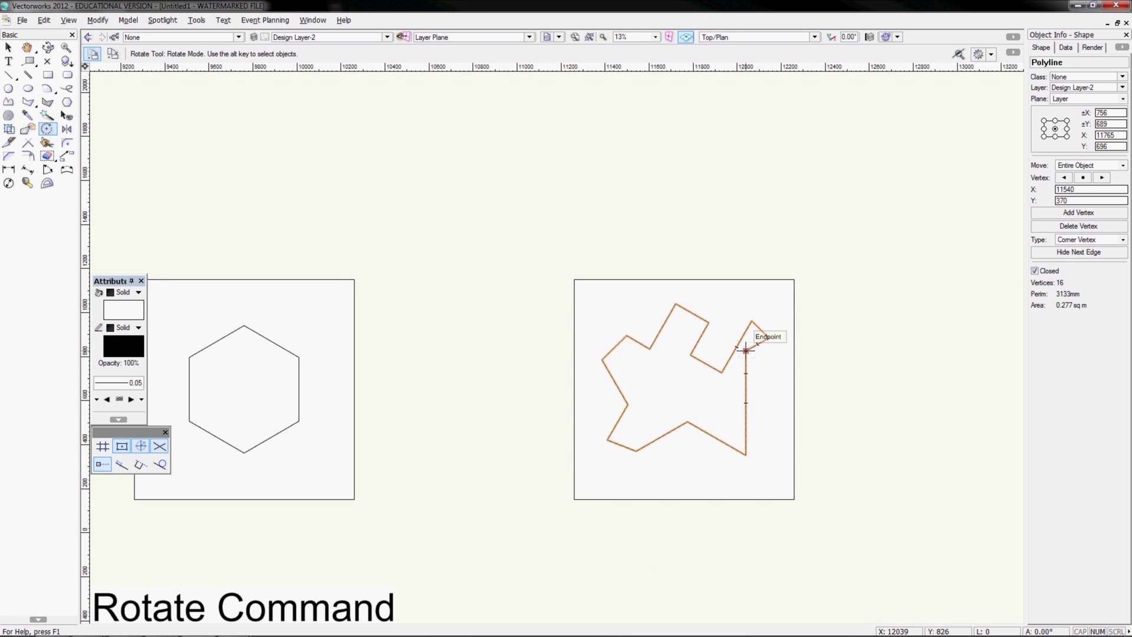
{"action": "key", "text": "x"}
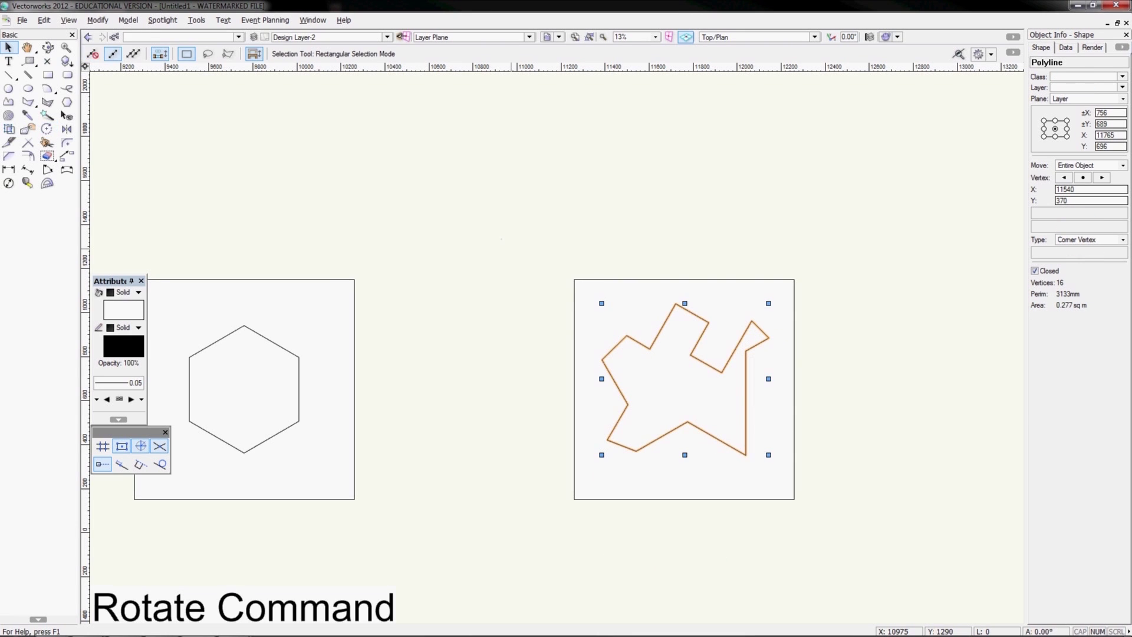
{"action": "left_click", "coordinate": [511, 249]}
Distribute the nine circles near the horizontal line in the Align/Distribute example evenly along the horizontal axis by their centers
{"action": "scroll", "coordinate": [501, 246], "scroll_direction": "down", "scroll_amount": 2}
{"action": "middle_click_drag", "start_coordinate": [470, 241], "coordinate": [492, 248]}
{"action": "middle_click_drag", "start_coordinate": [464, 289], "coordinate": [591, 296]}
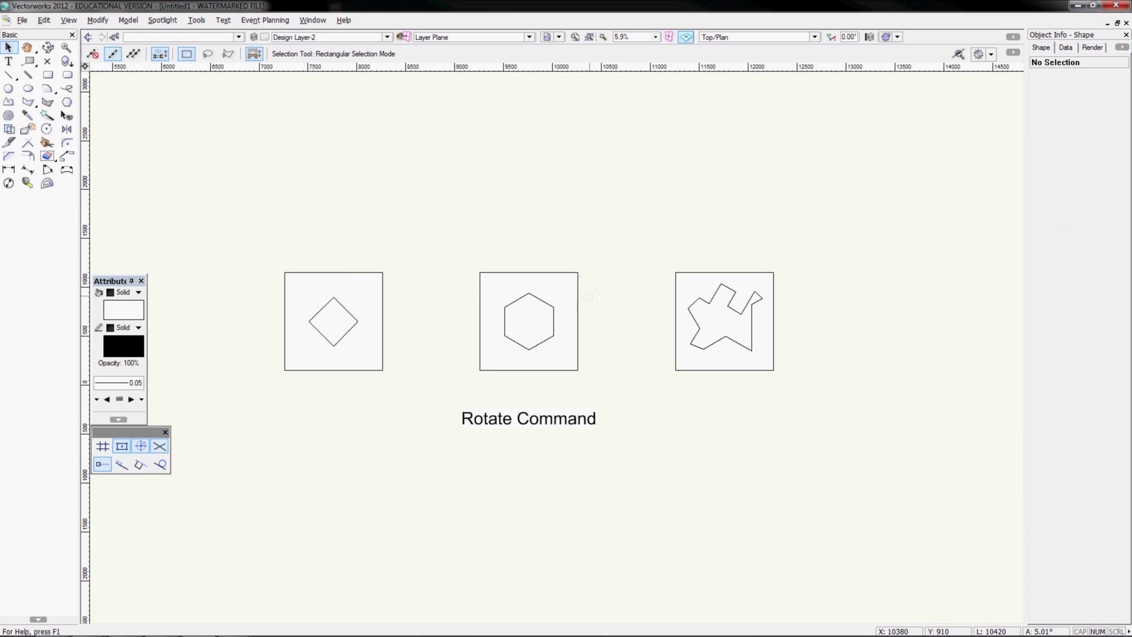
{"action": "middle_click_drag", "start_coordinate": [592, 257], "coordinate": [548, 262]}
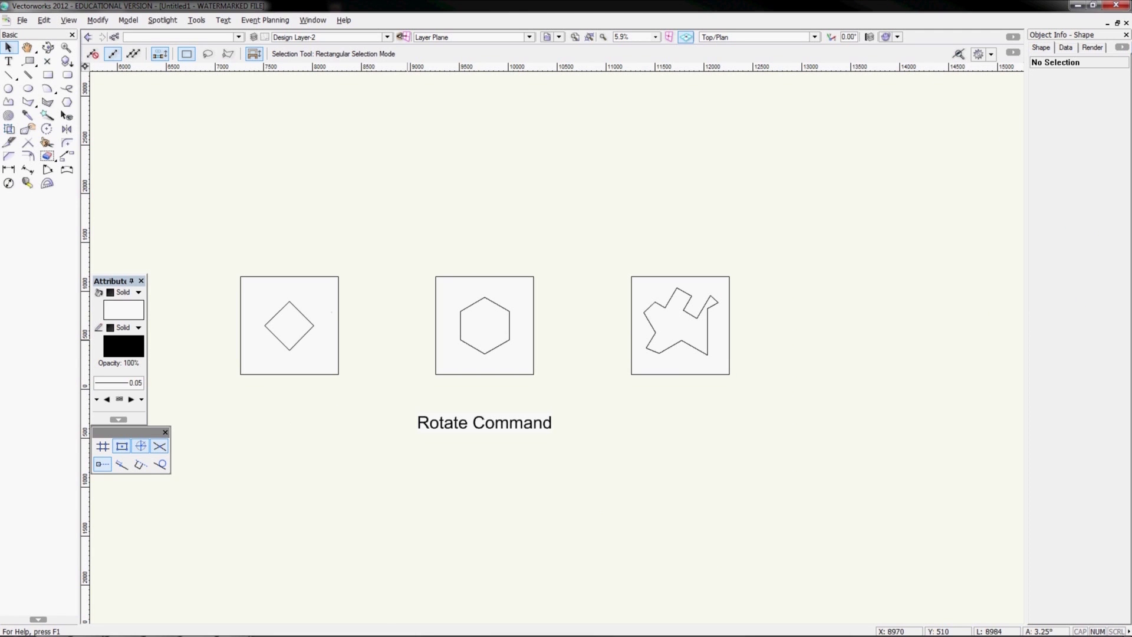
{"action": "middle_click_drag", "start_coordinate": [709, 208], "coordinate": [312, 213]}
{"action": "middle_click_drag", "start_coordinate": [618, 162], "coordinate": [317, 248]}
{"action": "mouse_move", "coordinate": [516, 295]}
{"action": "middle_mouse_down"}
{"action": "mouse_move", "coordinate": [317, 248]}
{"action": "mouse_move", "coordinate": [400, 328]}
{"action": "middle_mouse_up"}
{"action": "scroll", "coordinate": [214, 214], "scroll_direction": "down", "scroll_amount": 2}
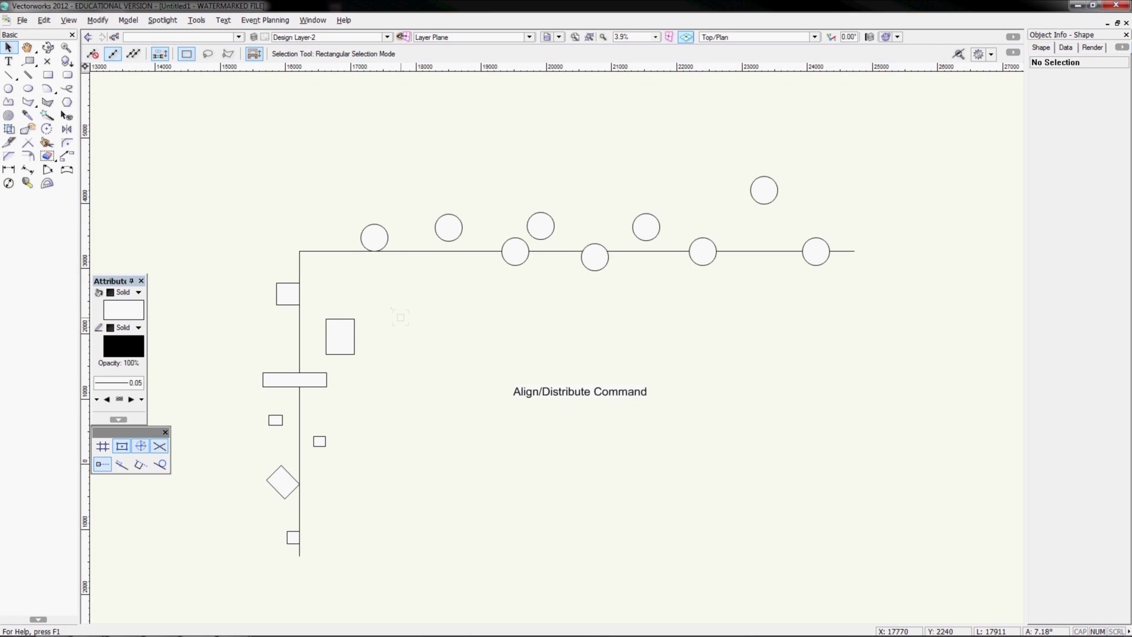
{"action": "left_click_drag", "start_coordinate": [328, 144], "coordinate": [851, 296]}
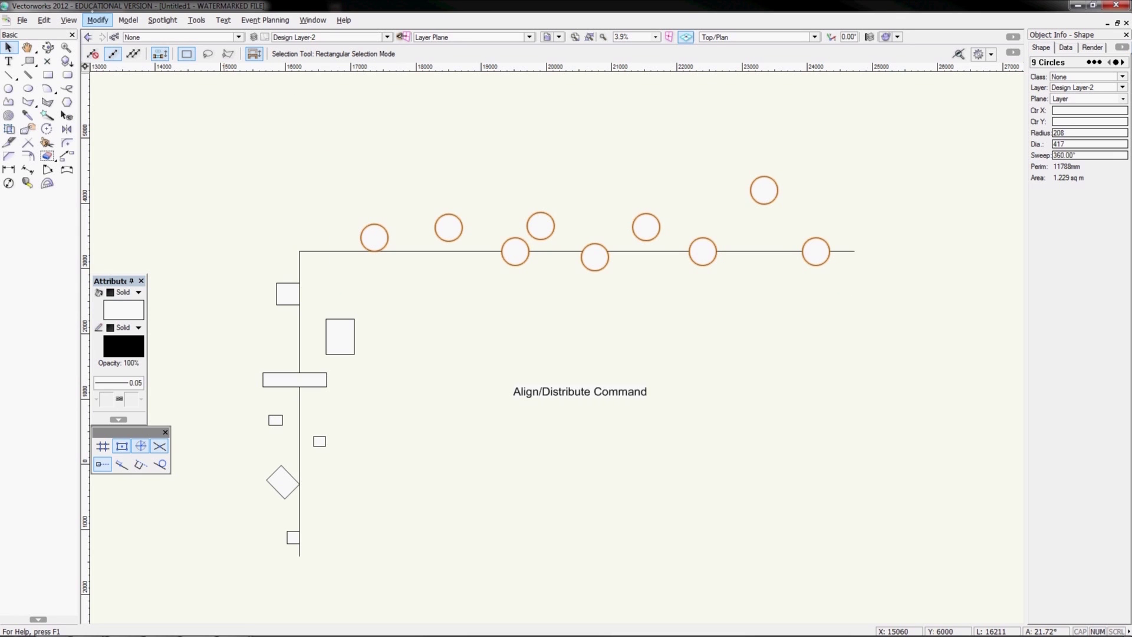
{"action": "left_click", "coordinate": [98, 20]}
{"action": "mouse_move", "coordinate": [118, 36]}
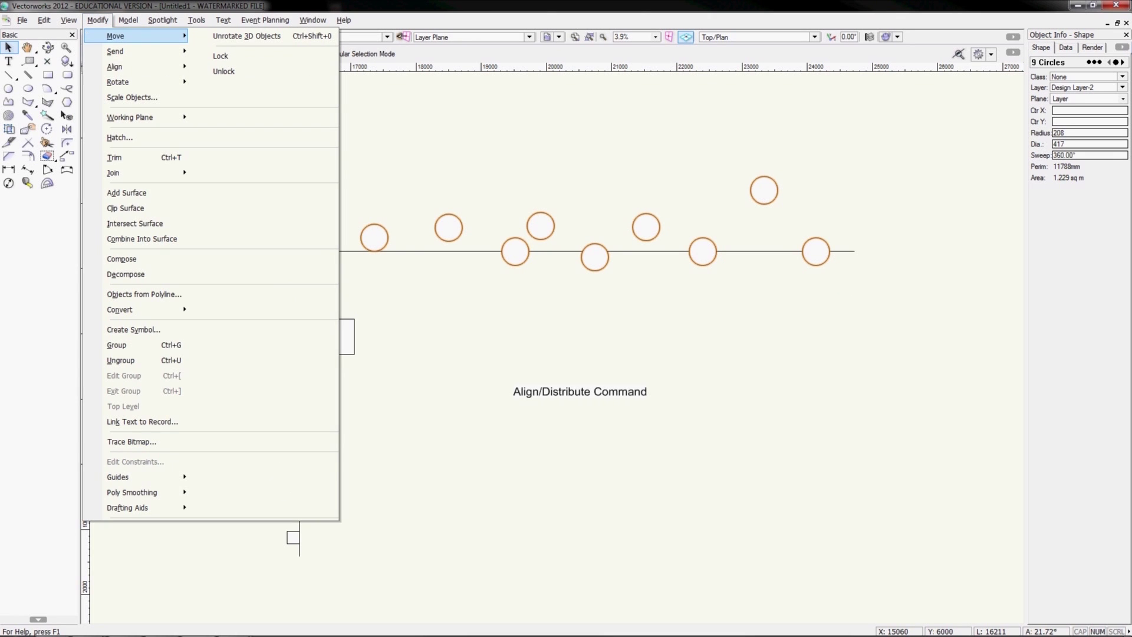
{"action": "mouse_move", "coordinate": [136, 66]}
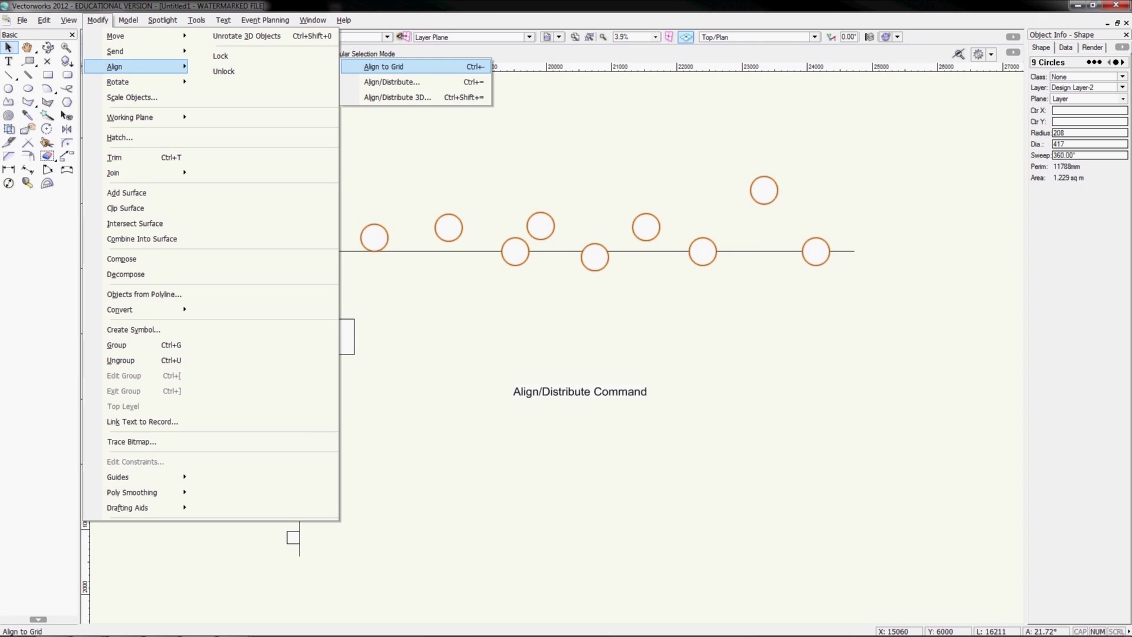
{"action": "left_click", "coordinate": [391, 82]}
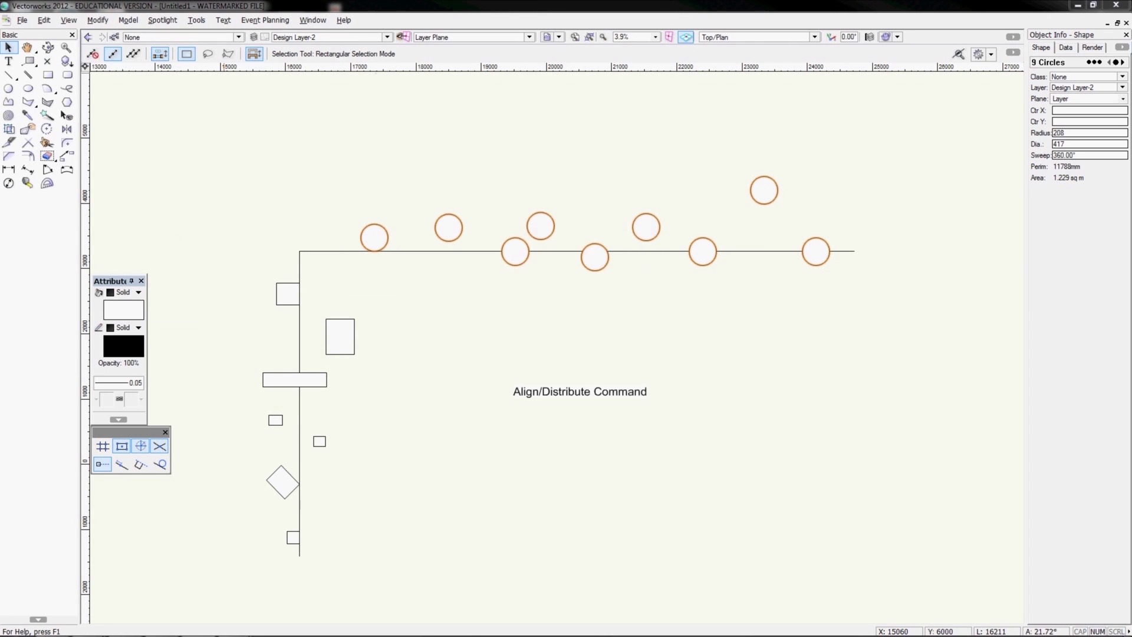
{"action": "left_click_drag", "start_coordinate": [615, 241], "coordinate": [855, 317]}
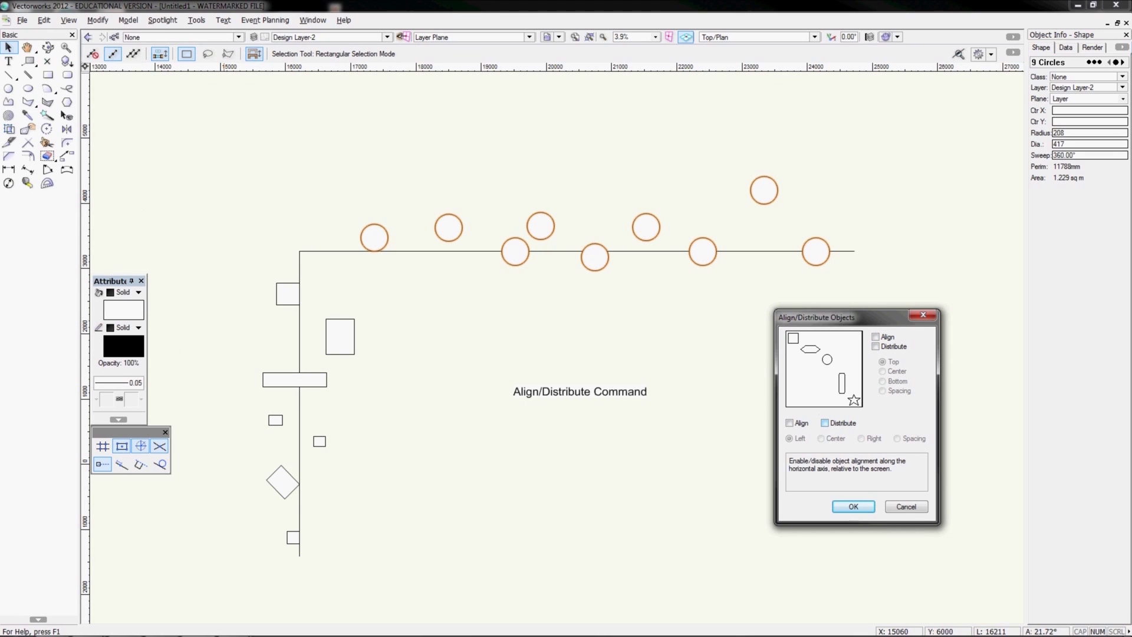
{"action": "left_click", "coordinate": [825, 423]}
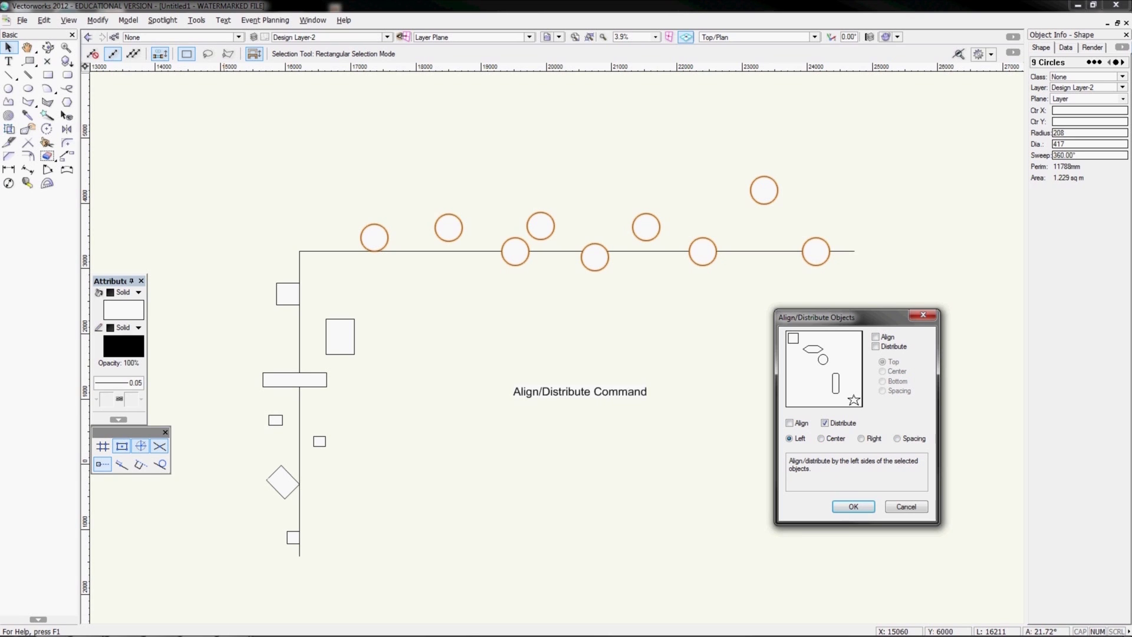
{"action": "left_click", "coordinate": [822, 438]}
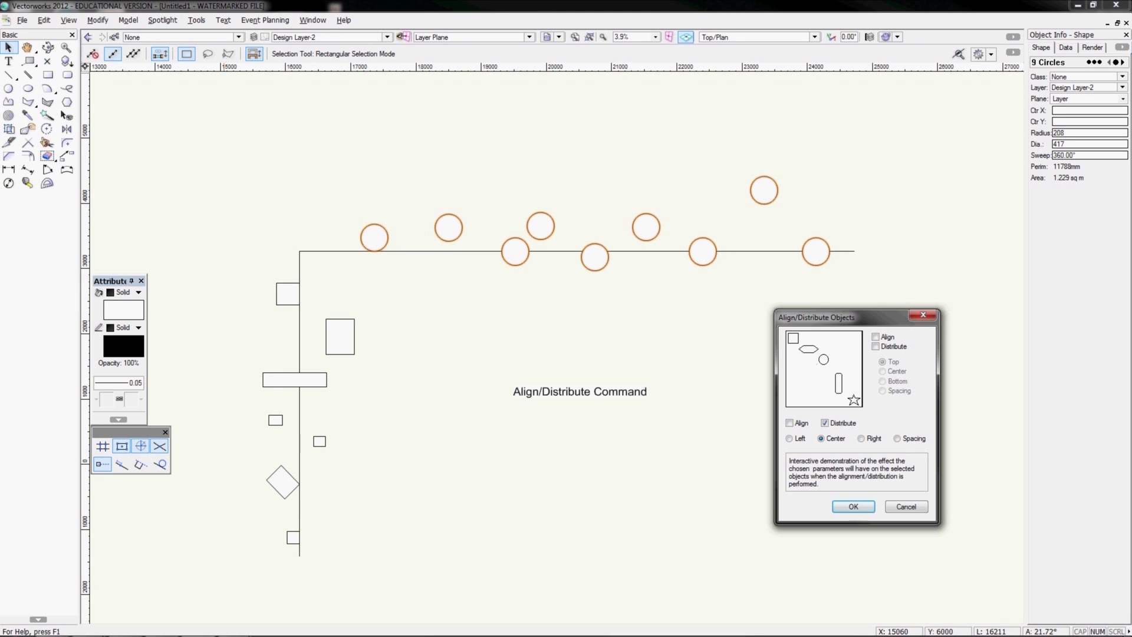
{"action": "left_click", "coordinate": [853, 506]}
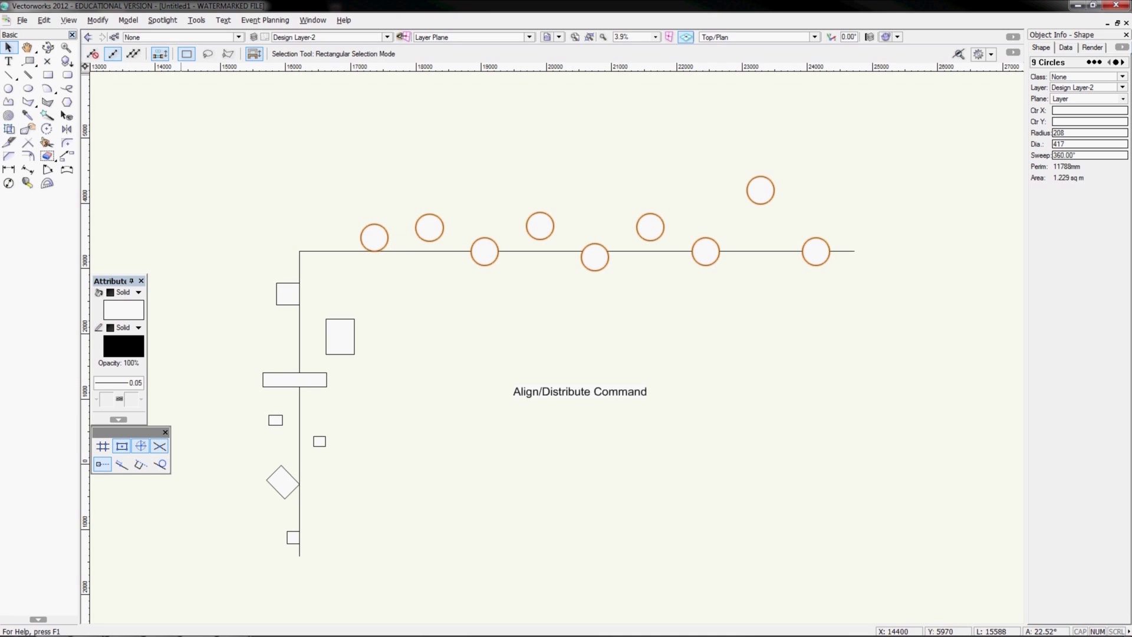
Align the nine circles along the vertical axis by their centers, with horizontal distribution turned off
{"action": "left_click", "coordinate": [97, 20]}
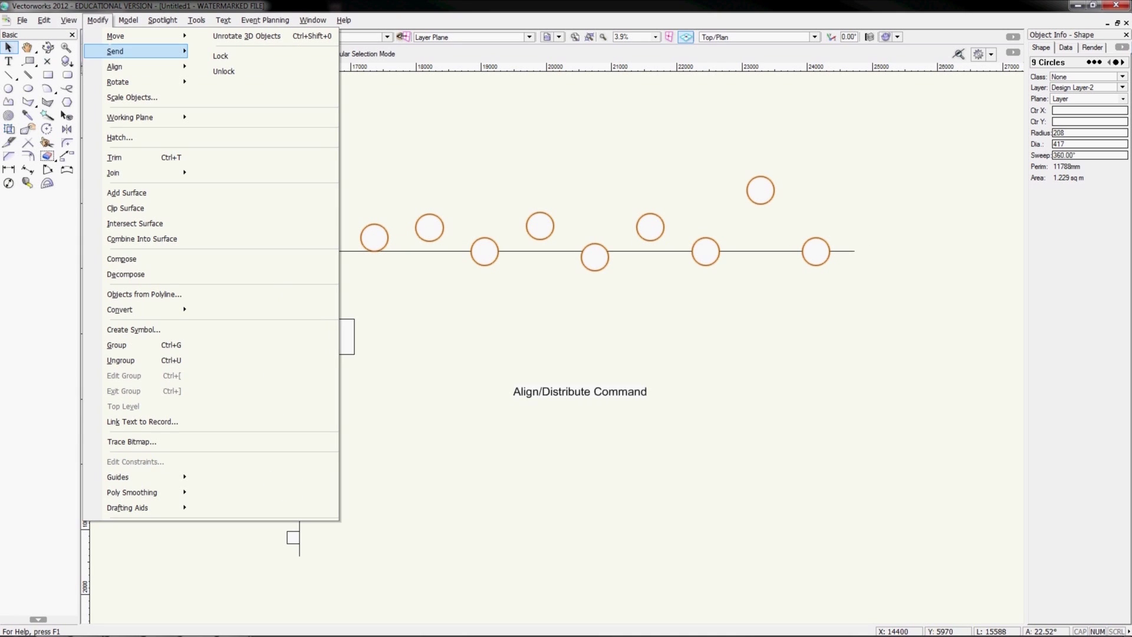
{"action": "left_click", "coordinate": [135, 67]}
{"action": "left_click", "coordinate": [392, 82]}
{"action": "left_click_drag", "start_coordinate": [584, 219], "coordinate": [859, 326]}
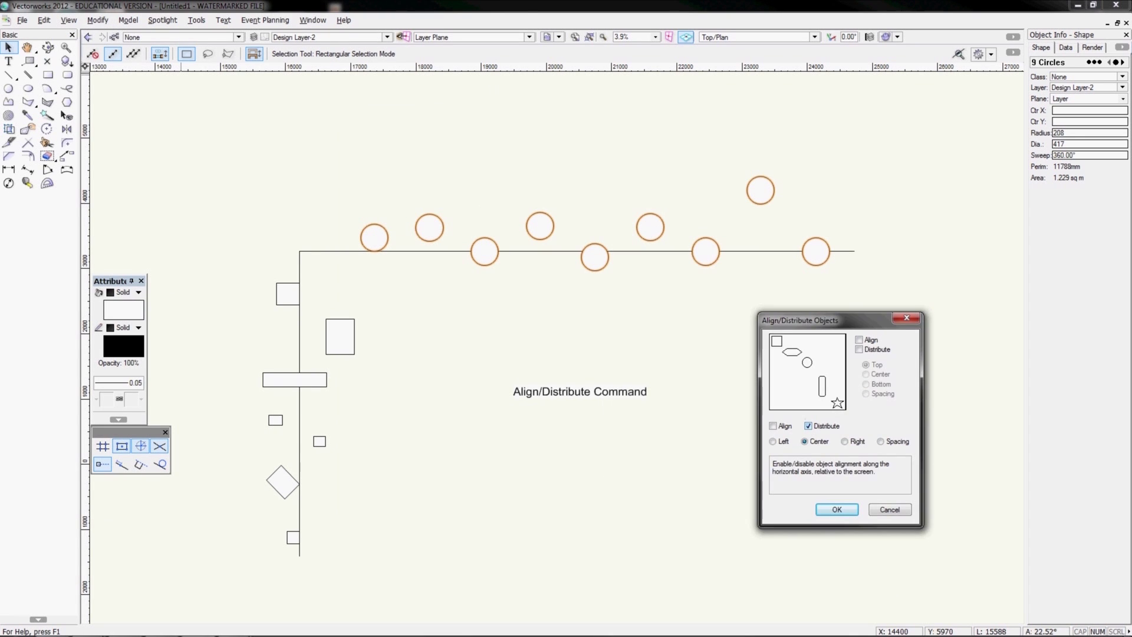
{"action": "left_click", "coordinate": [809, 426]}
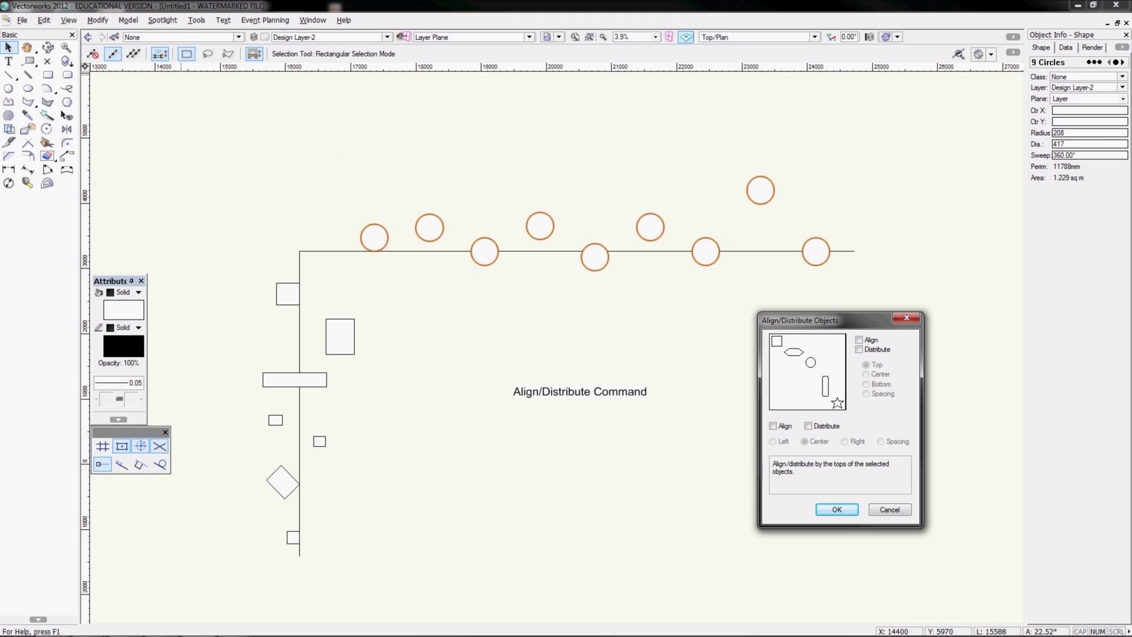
{"action": "left_click", "coordinate": [859, 339]}
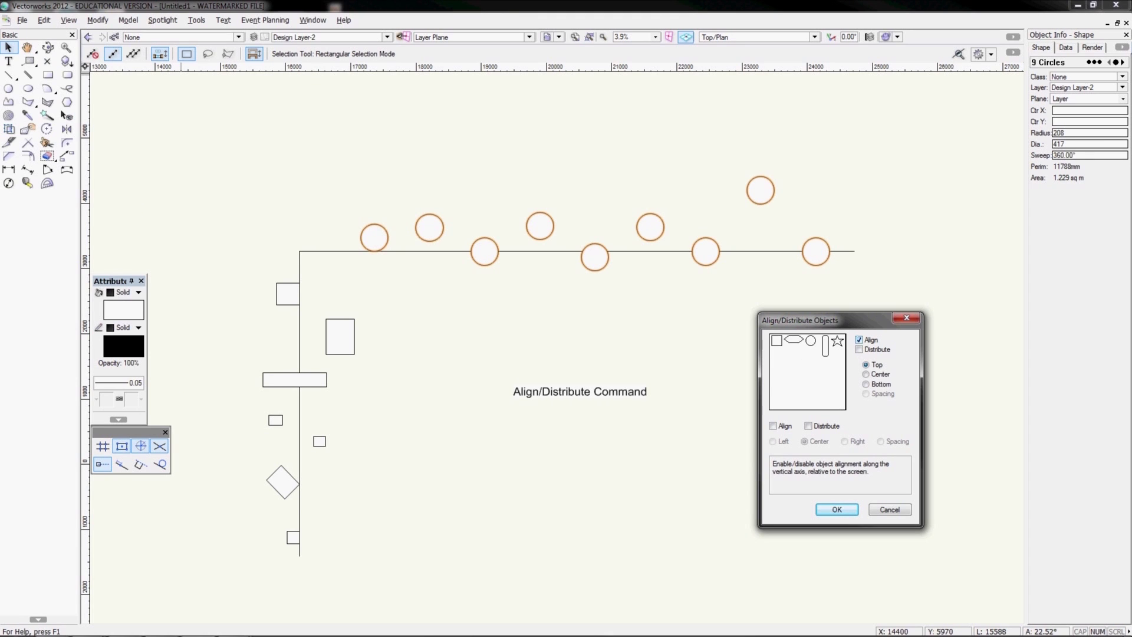
{"action": "left_click", "coordinate": [866, 374]}
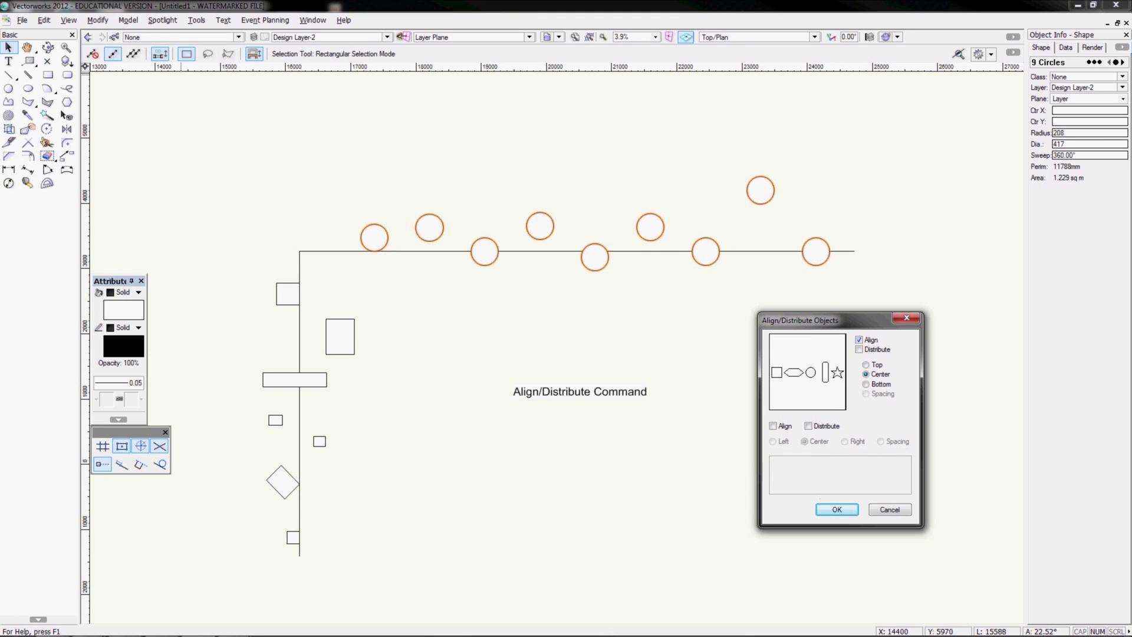
{"action": "left_click", "coordinate": [829, 509]}
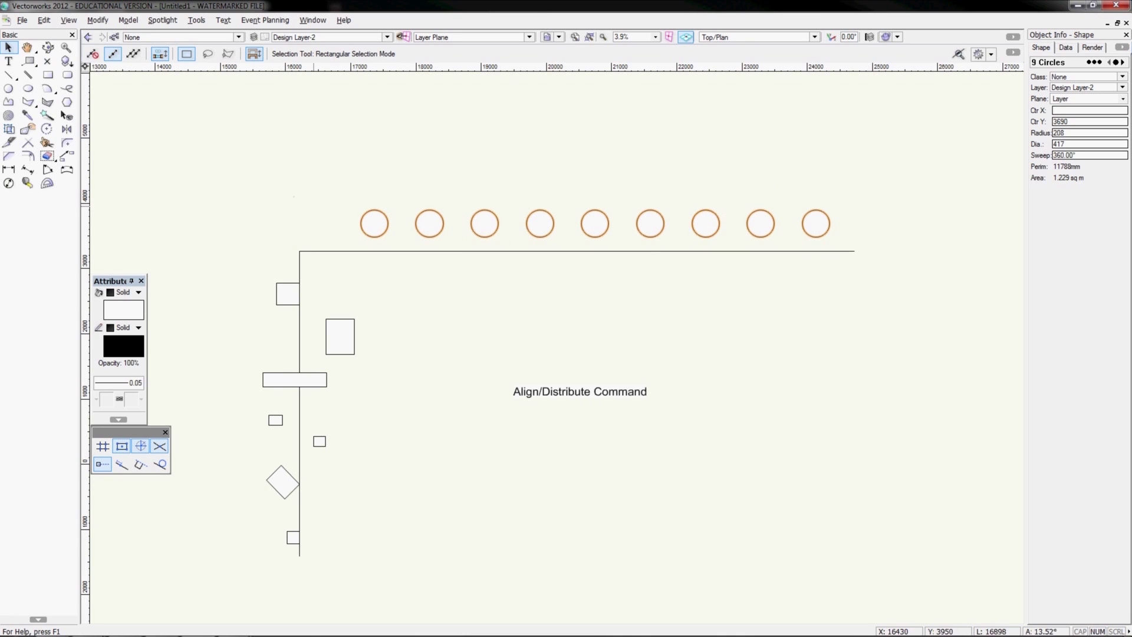
Snap the bottoms of the aligned circles onto the horizontal line, and undo both this move and the center alignment
{"action": "left_click_drag", "start_coordinate": [649, 236], "coordinate": [650, 252]}
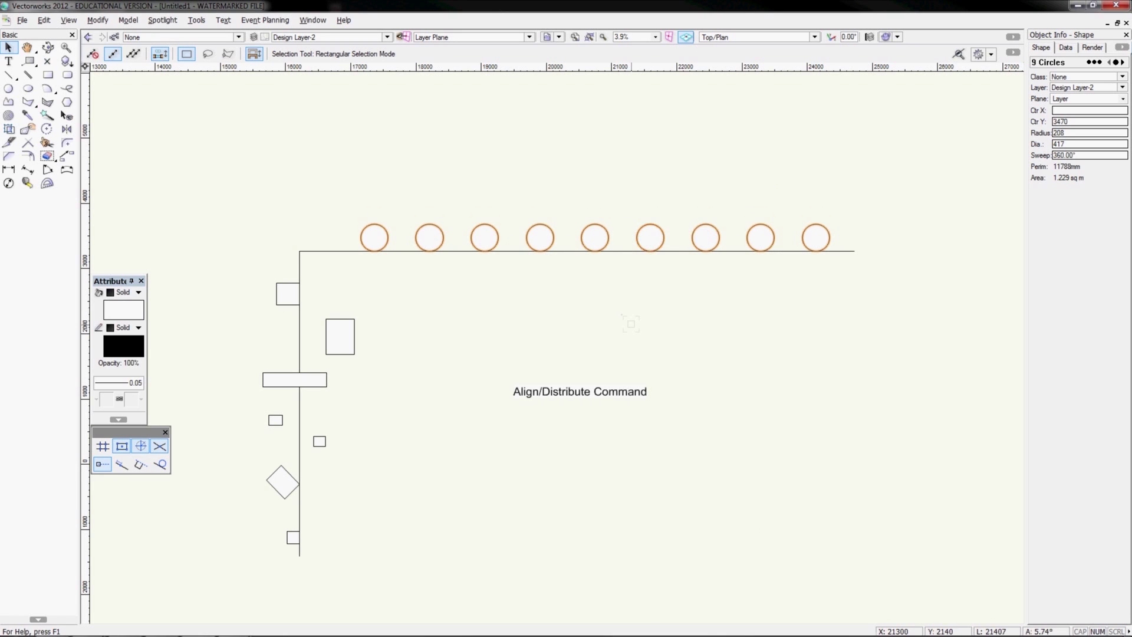
{"action": "key", "text": "ctrl+z"}
{"action": "key", "text": "ctrl+z"}
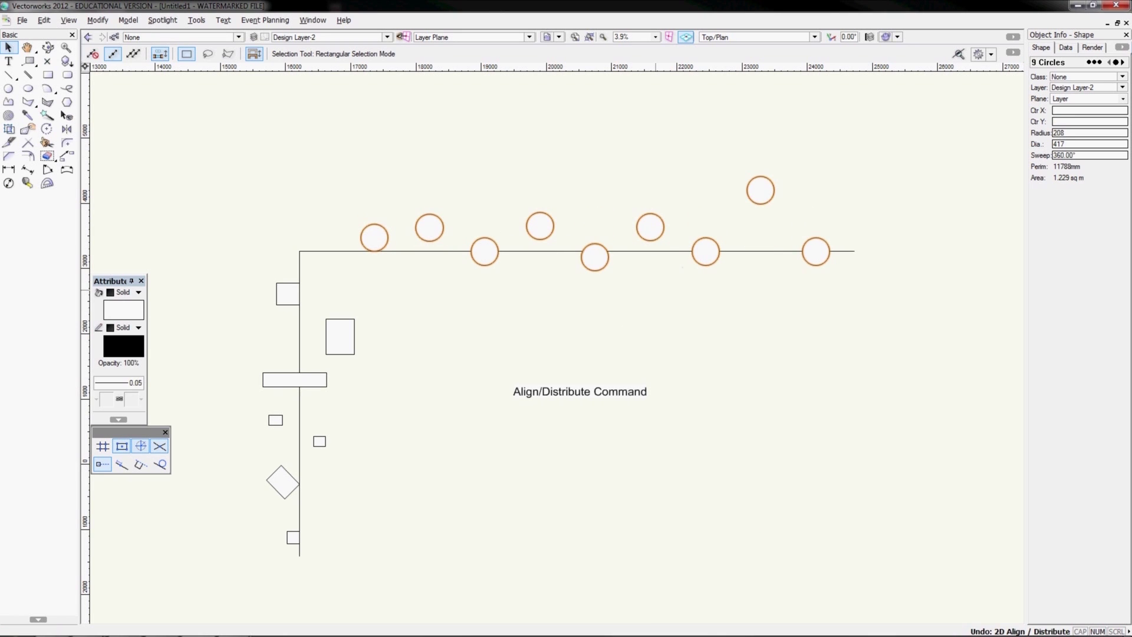
Move all nine circles straight down so the top of the highest circle snaps to the horizontal line
{"action": "left_click_drag", "start_coordinate": [761, 176], "coordinate": [761, 251]}
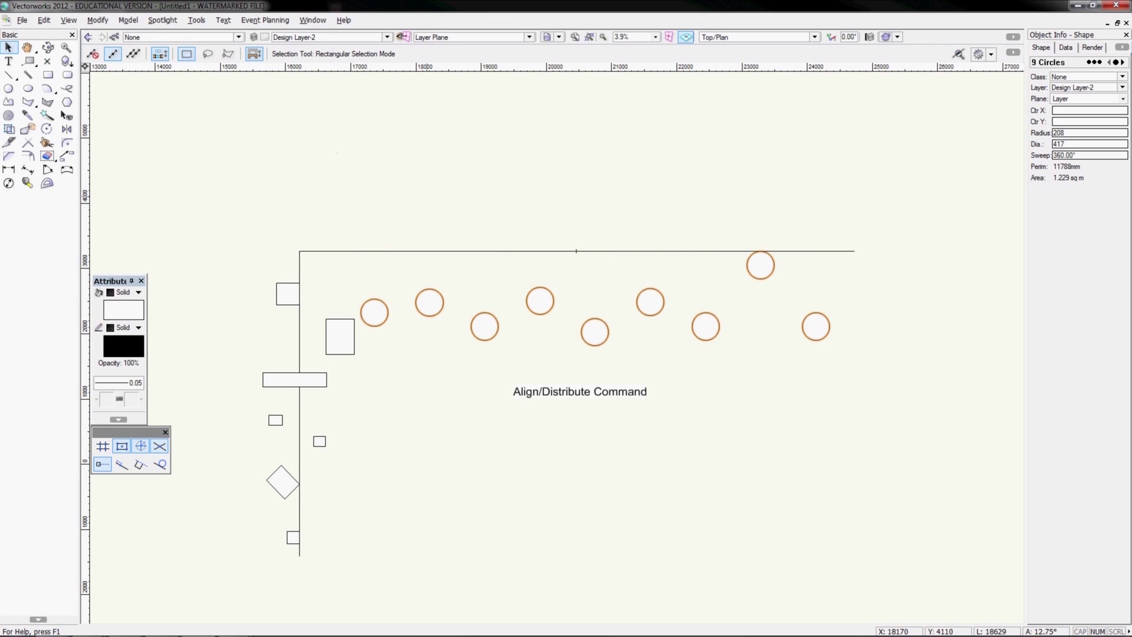
Align the nine circles along the vertical axis by their tops with Align/Distribute
{"action": "left_click", "coordinate": [97, 20]}
{"action": "mouse_move", "coordinate": [118, 66]}
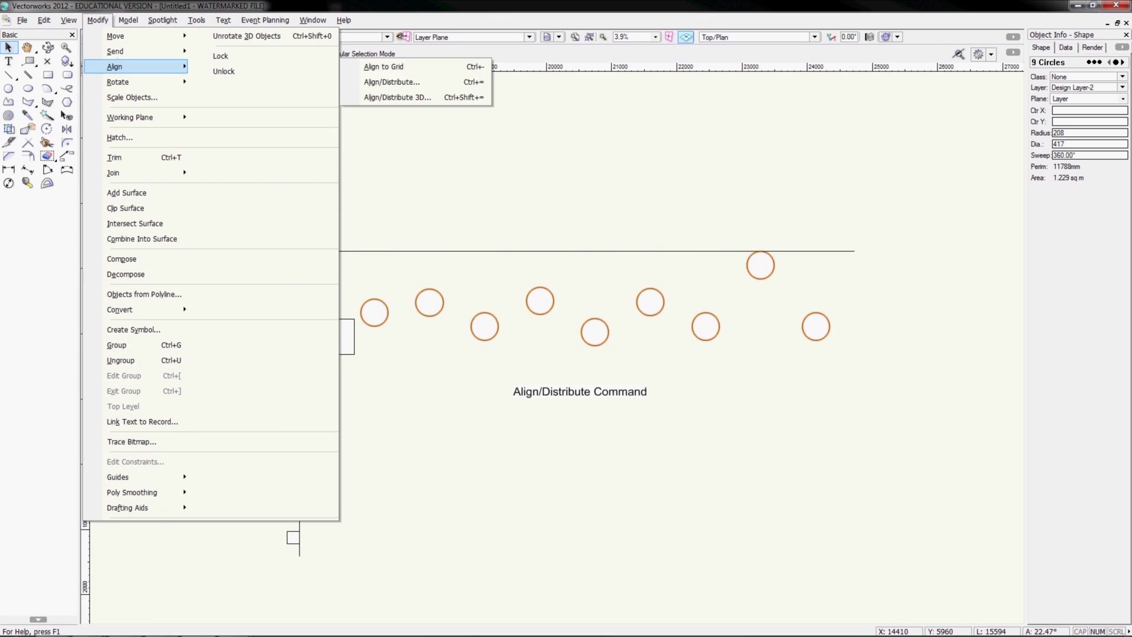
{"action": "left_click", "coordinate": [393, 82]}
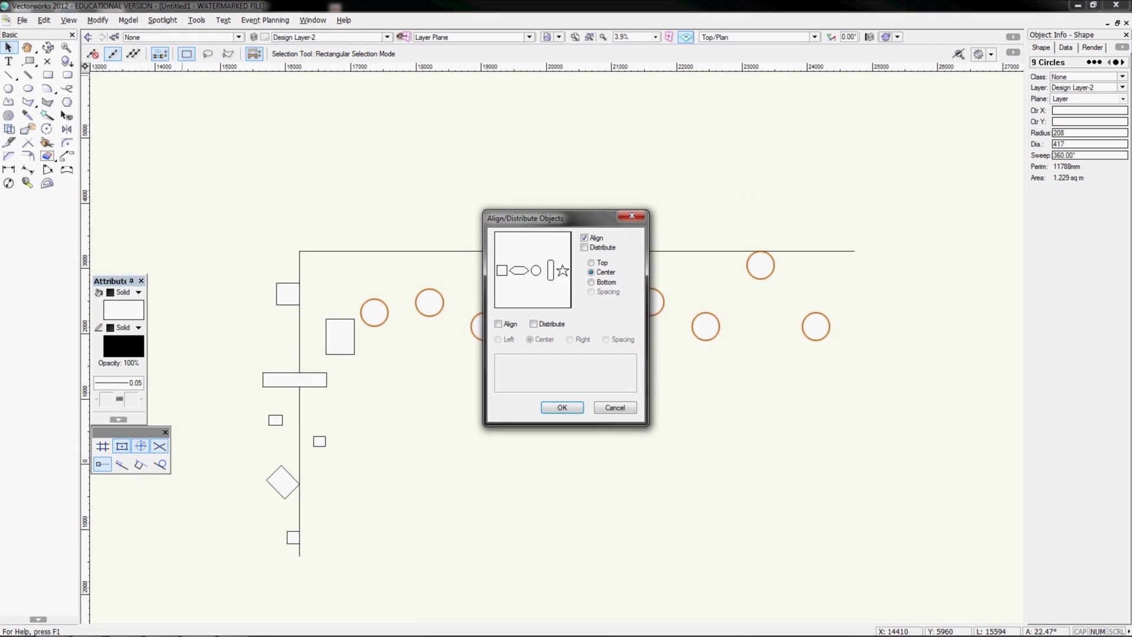
{"action": "left_click", "coordinate": [591, 263]}
{"action": "left_click_drag", "start_coordinate": [531, 218], "coordinate": [161, 178]}
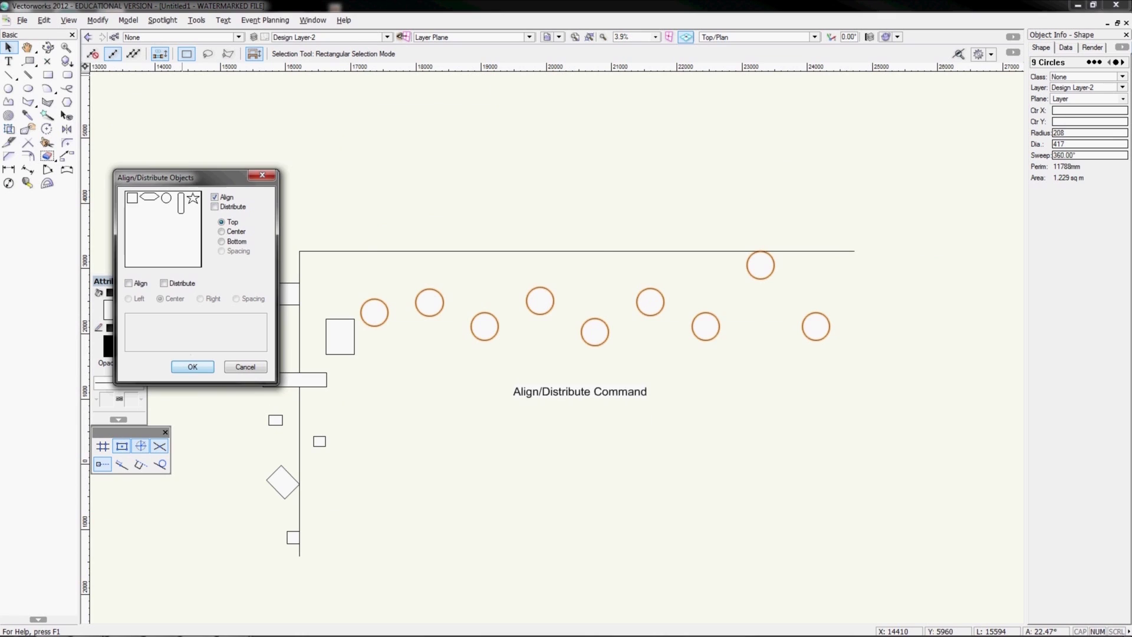
{"action": "left_click", "coordinate": [195, 366]}
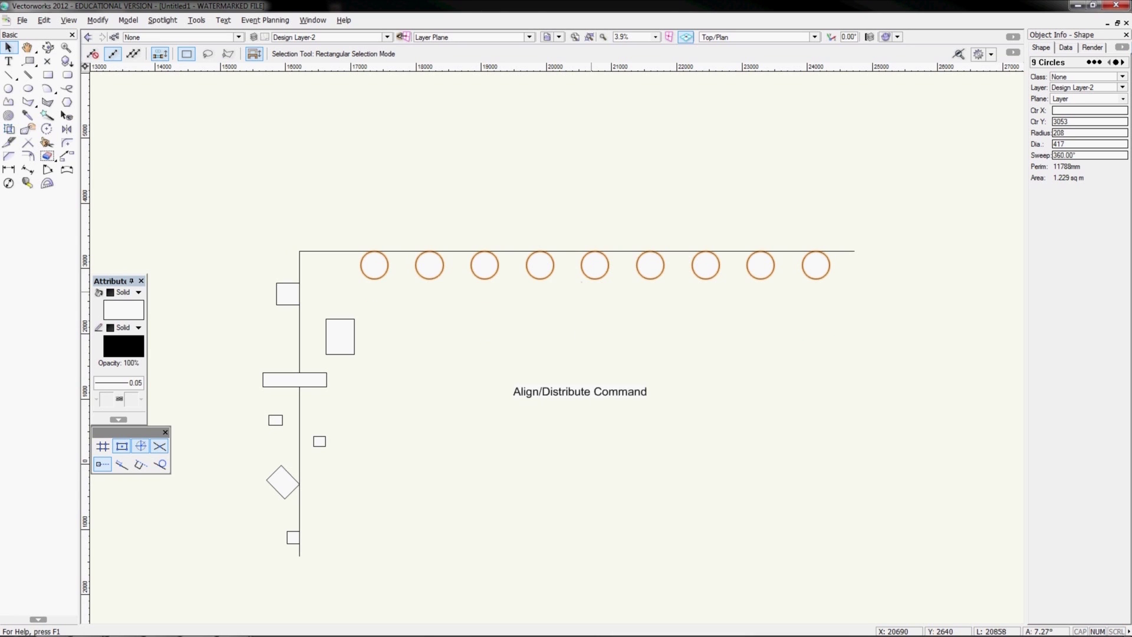
Align the seven rectangles along the horizontal axis by their centers, with vertical alignment off, and snap their centers onto the vertical line
{"action": "left_click", "coordinate": [472, 345]}
{"action": "left_click_drag", "start_coordinate": [473, 345], "coordinate": [570, 315]}
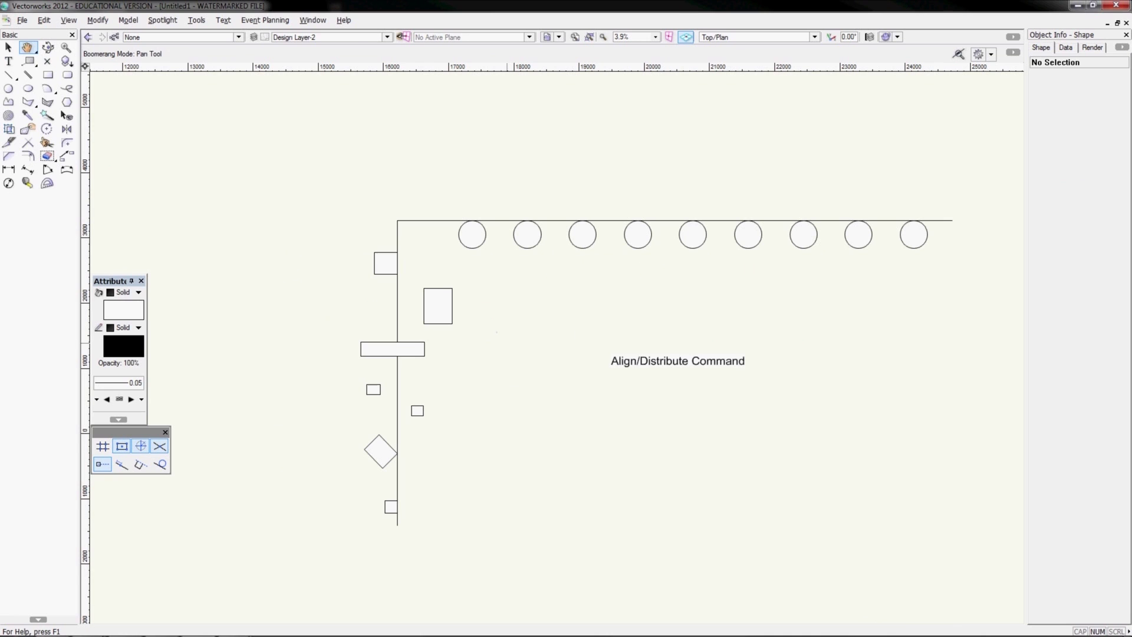
{"action": "left_click_drag", "start_coordinate": [324, 237], "coordinate": [471, 510]}
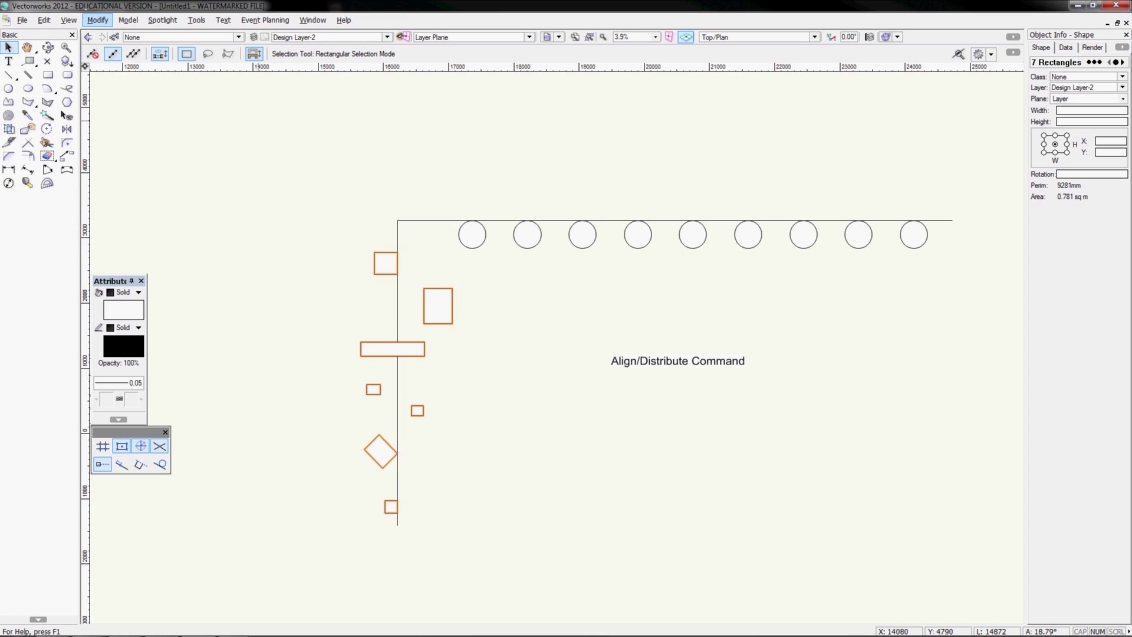
{"action": "left_click", "coordinate": [97, 20]}
{"action": "mouse_move", "coordinate": [141, 66]}
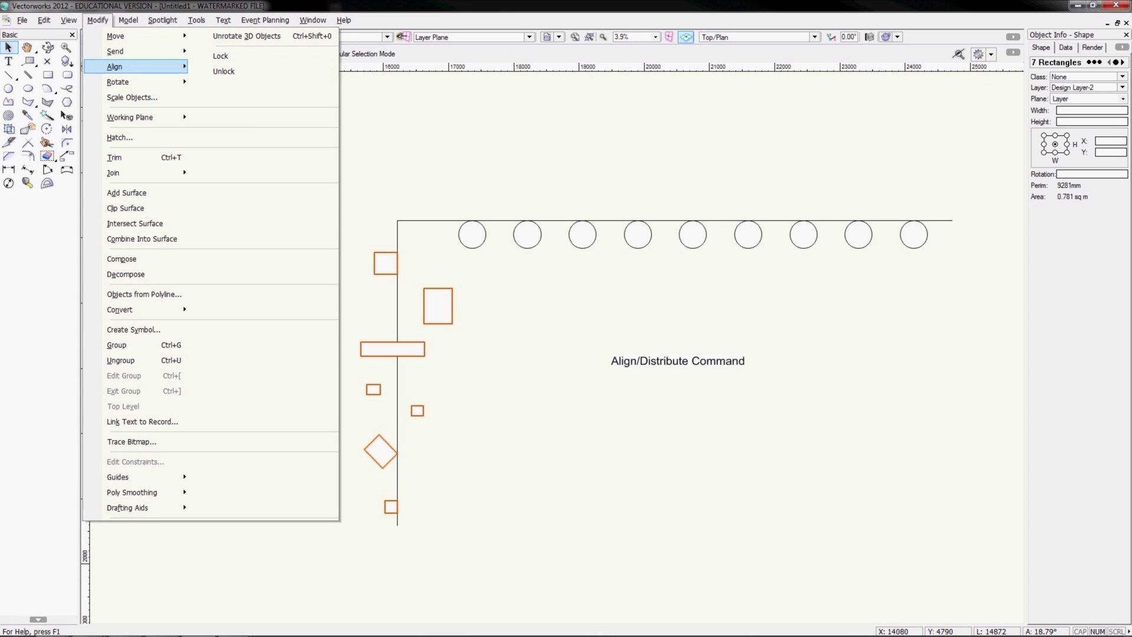
{"action": "left_click", "coordinate": [392, 82]}
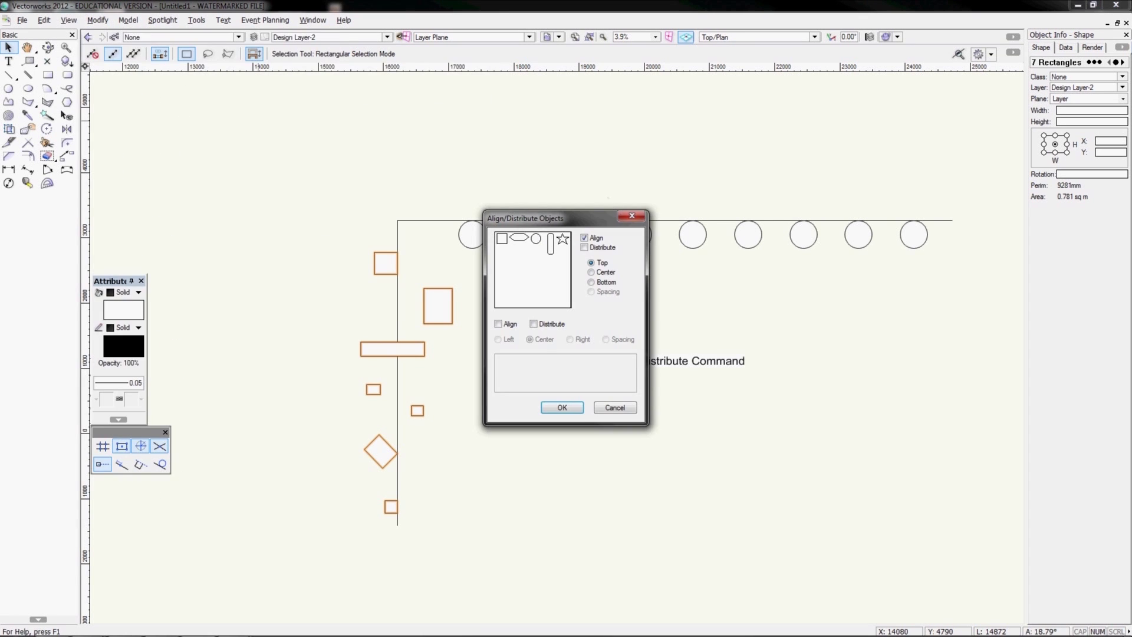
{"action": "left_click", "coordinate": [499, 324]}
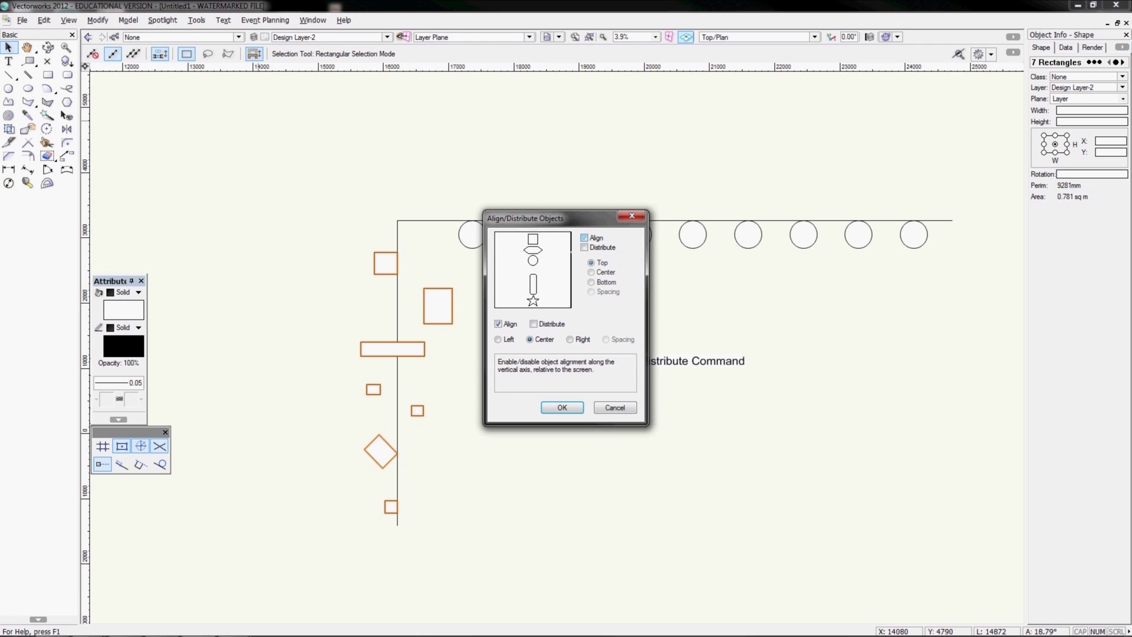
{"action": "left_click", "coordinate": [584, 238]}
{"action": "left_click", "coordinate": [562, 407]}
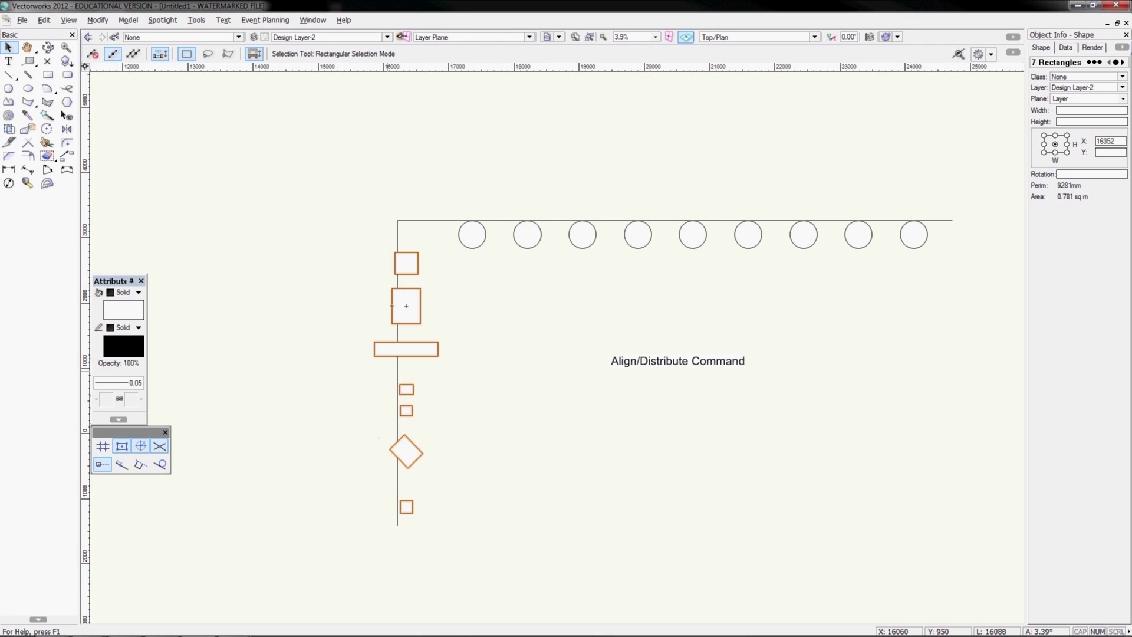
{"action": "left_click_drag", "start_coordinate": [407, 511], "coordinate": [397, 524]}
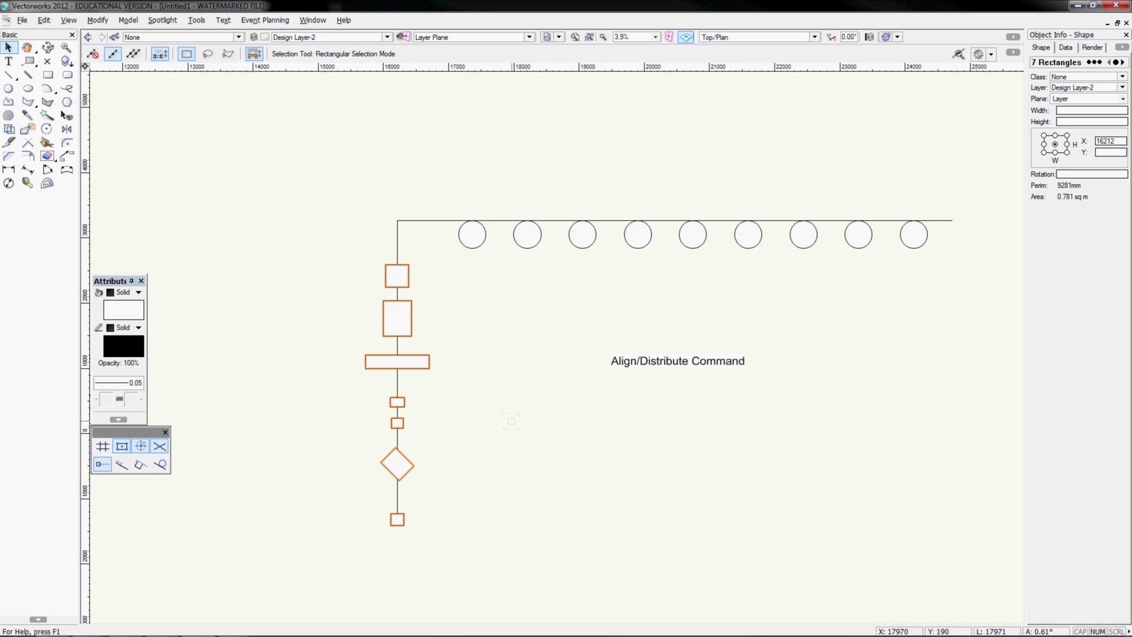
Distribute the seven rectangles along the vertical axis by their centers, with horizontal alignment turned off
{"action": "left_click", "coordinate": [98, 20]}
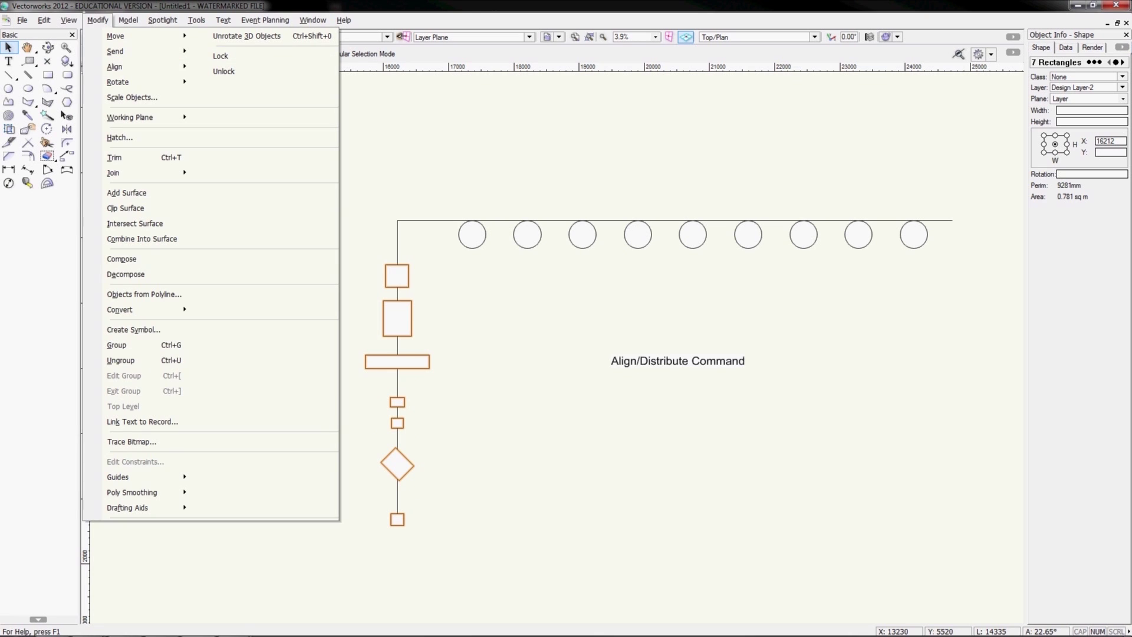
{"action": "mouse_move", "coordinate": [136, 66]}
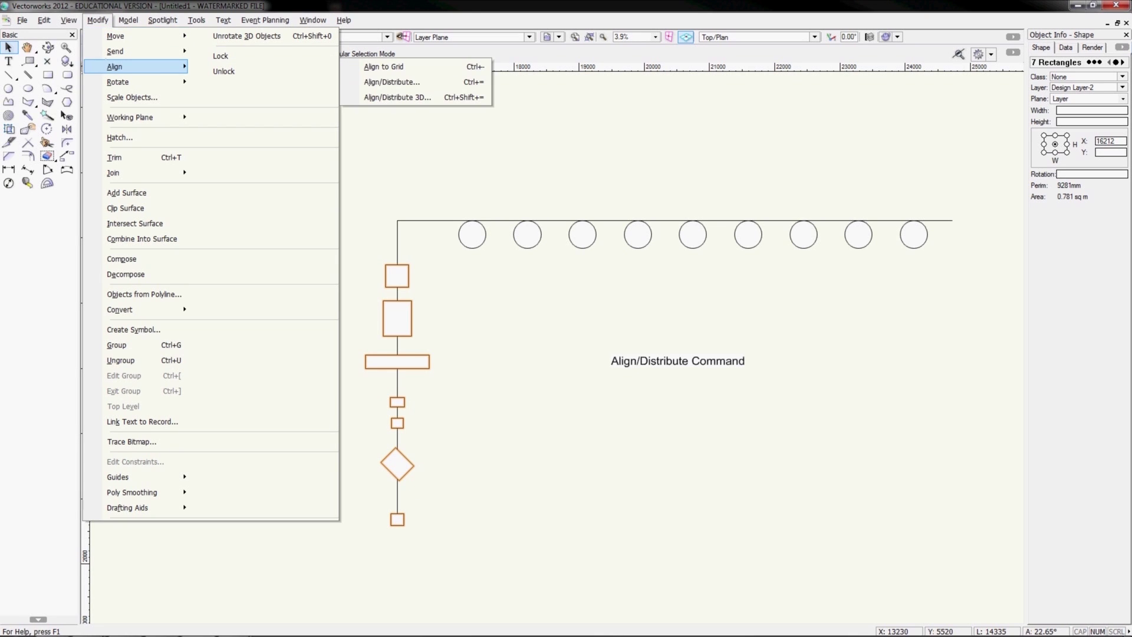
{"action": "left_click", "coordinate": [392, 82]}
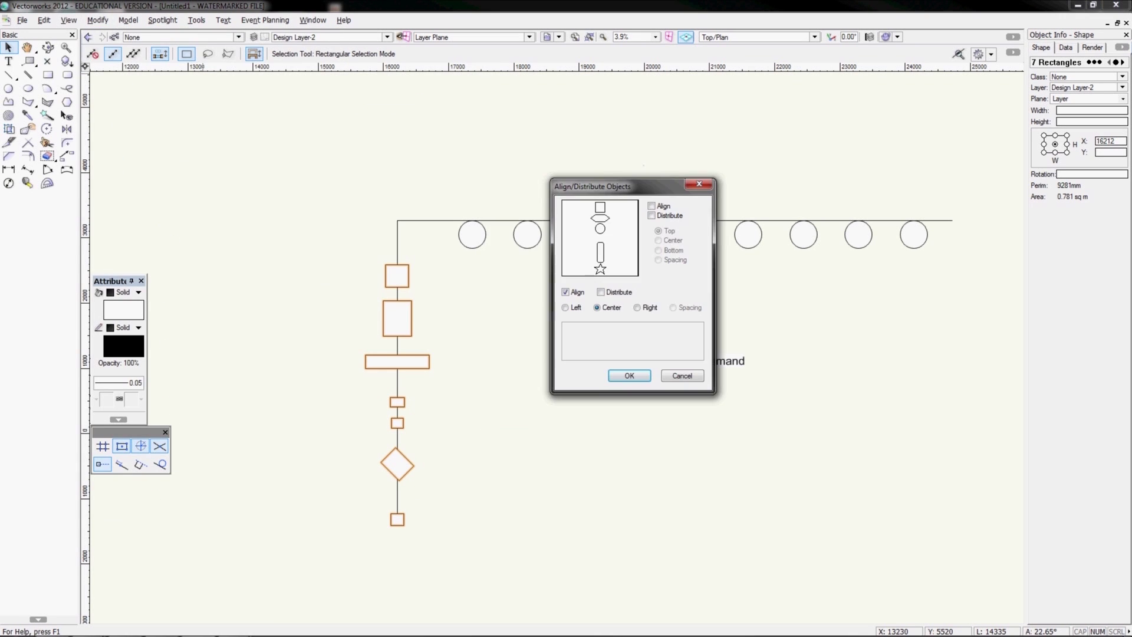
{"action": "left_click", "coordinate": [581, 275]}
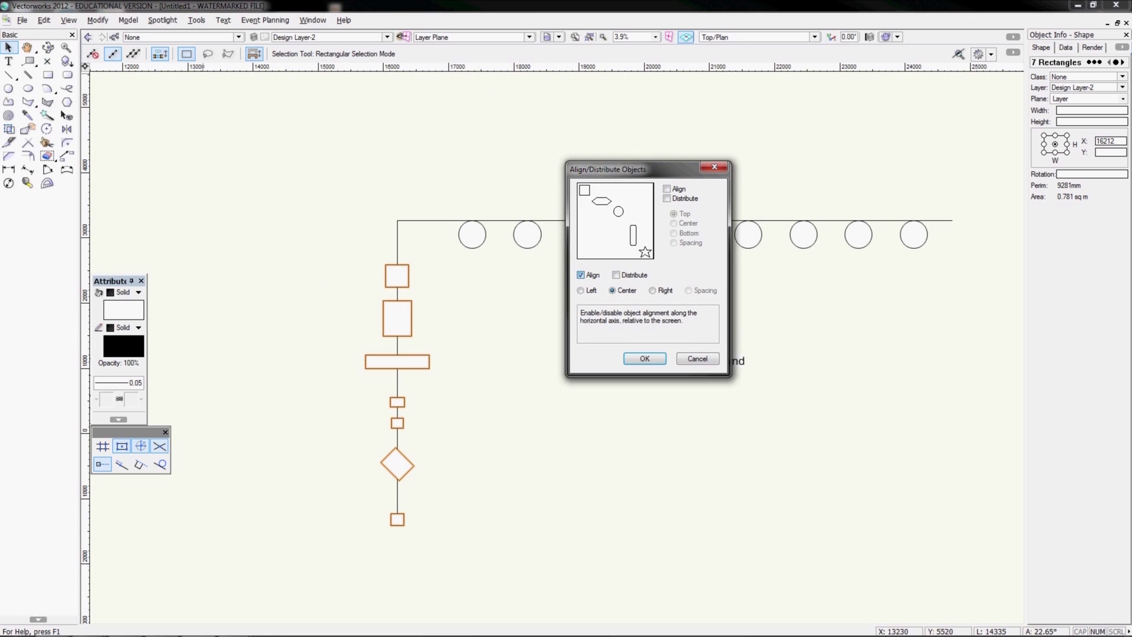
{"action": "left_click", "coordinate": [581, 275]}
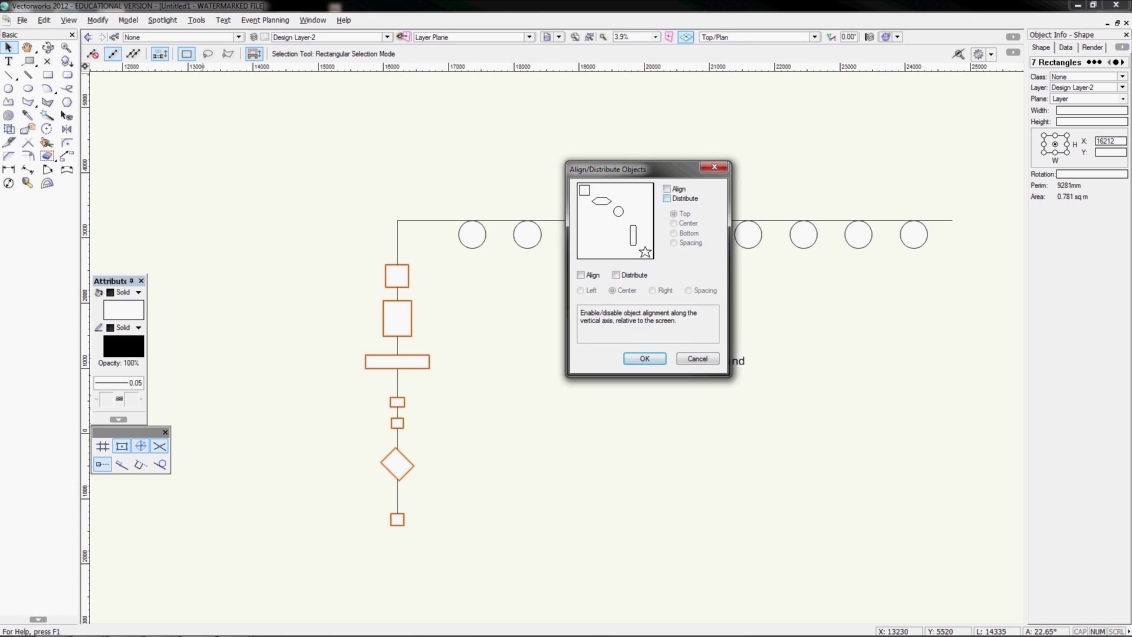
{"action": "left_click", "coordinate": [667, 199]}
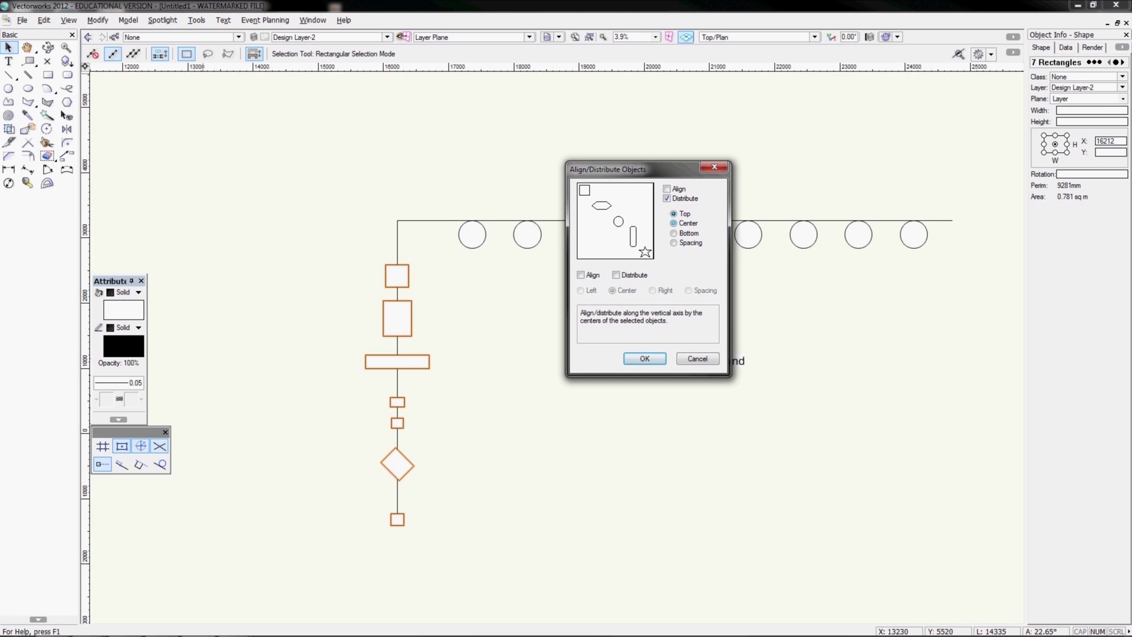
{"action": "left_click", "coordinate": [673, 223]}
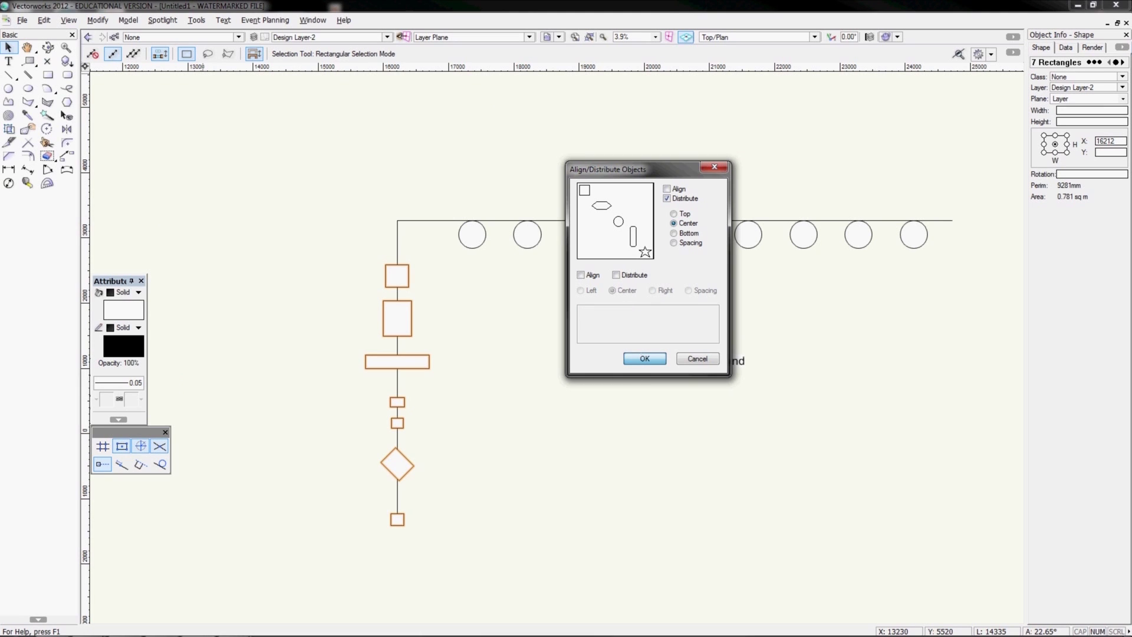
{"action": "key", "text": "Return"}
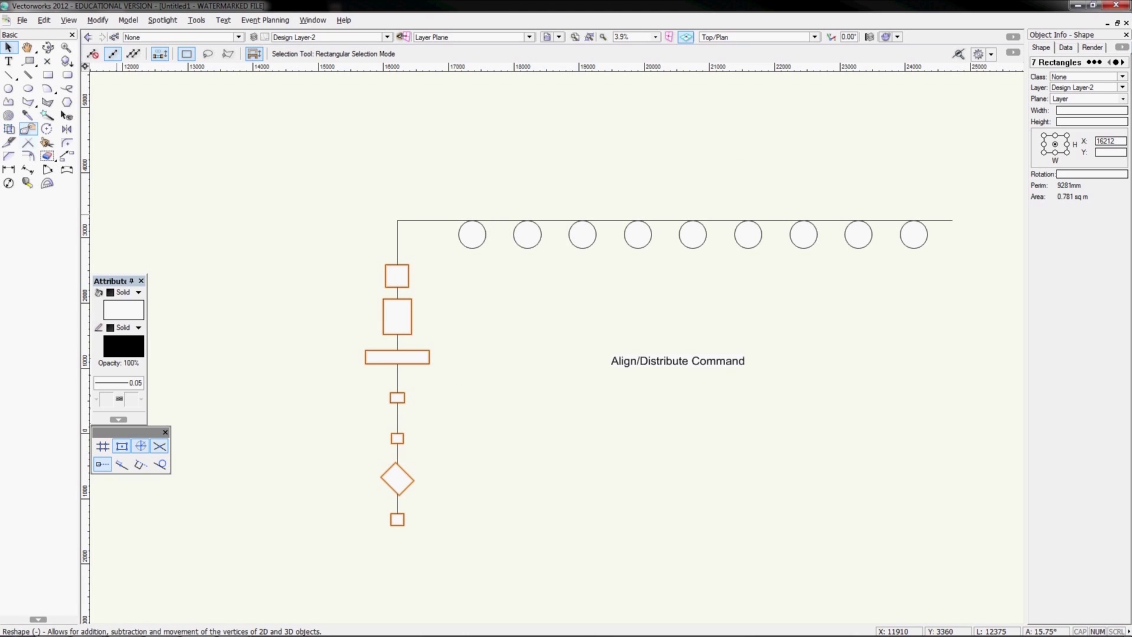
Draw a horizontal line about 1279 mm long outward from the midpoint of the uppermost rectangle's left edge
{"action": "left_click", "coordinate": [9, 75]}
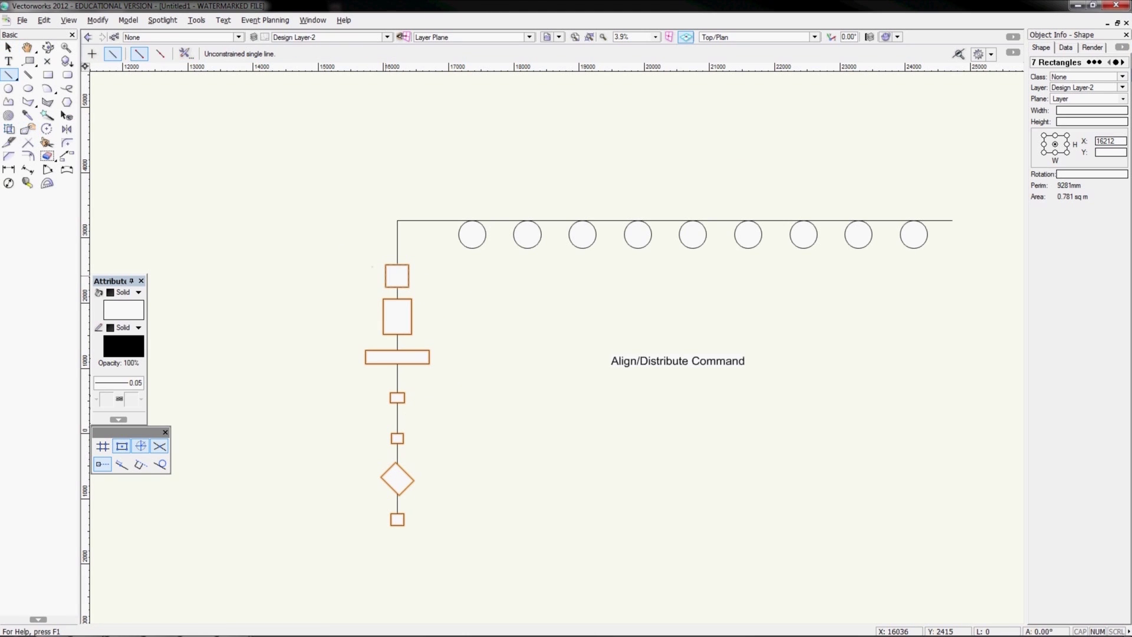
{"action": "left_click", "coordinate": [385, 276]}
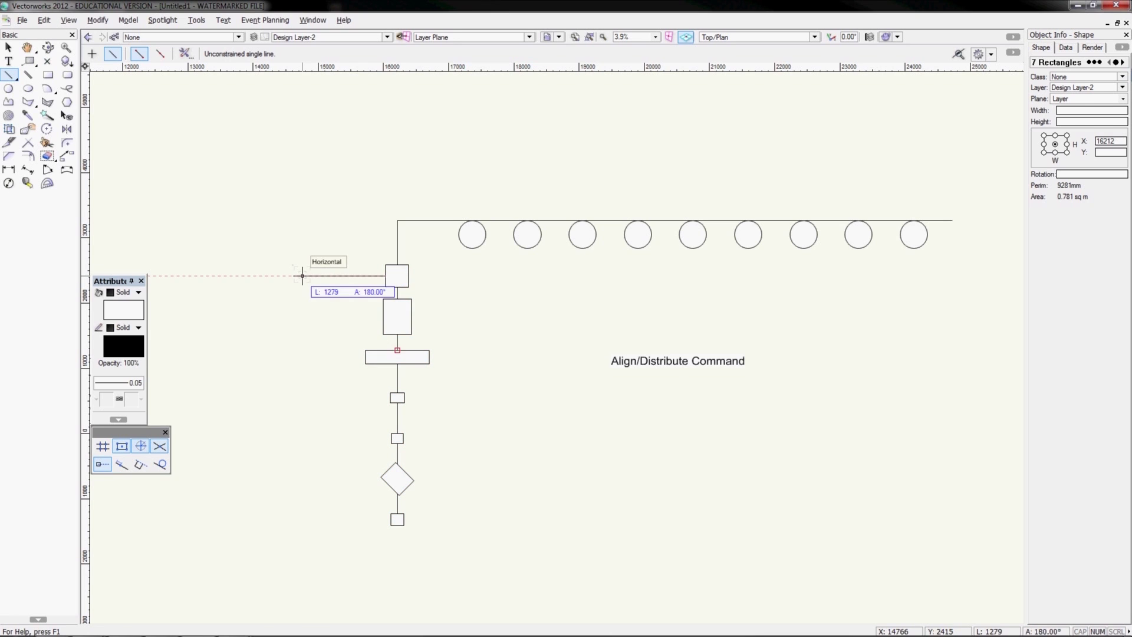
{"action": "left_click", "coordinate": [302, 275]}
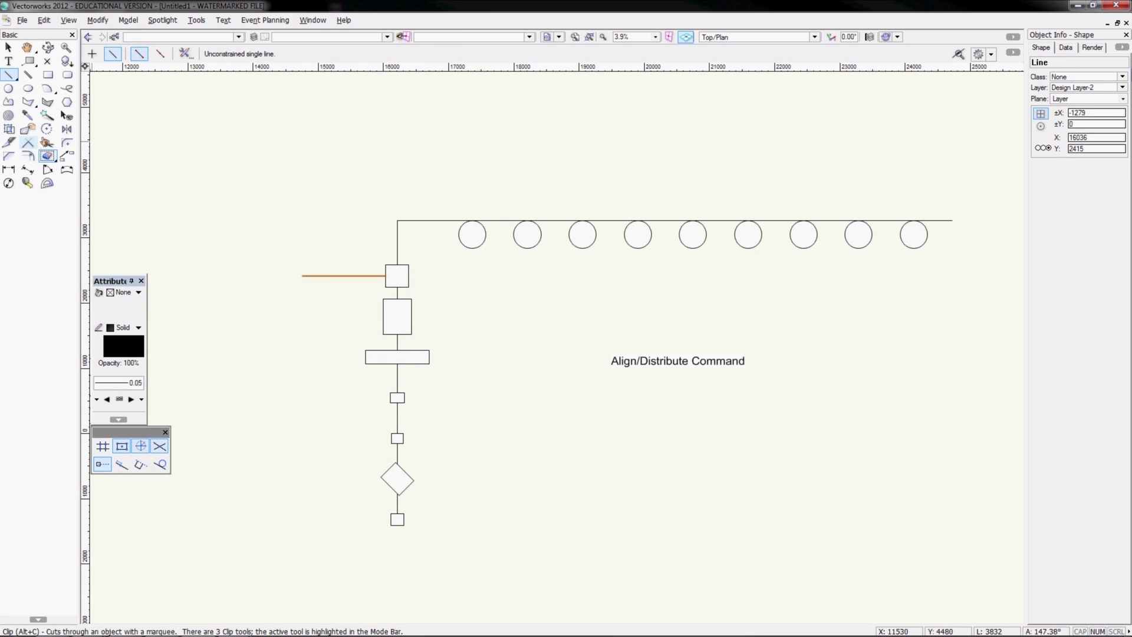
Make 6 duplicates of the line with Move by Points, retaining the original and spacing them by the distance between the two uppermost rectangles' centers
{"action": "left_click", "coordinate": [67, 156]}
{"action": "left_click_drag", "start_coordinate": [279, 54], "coordinate": [265, 54]}
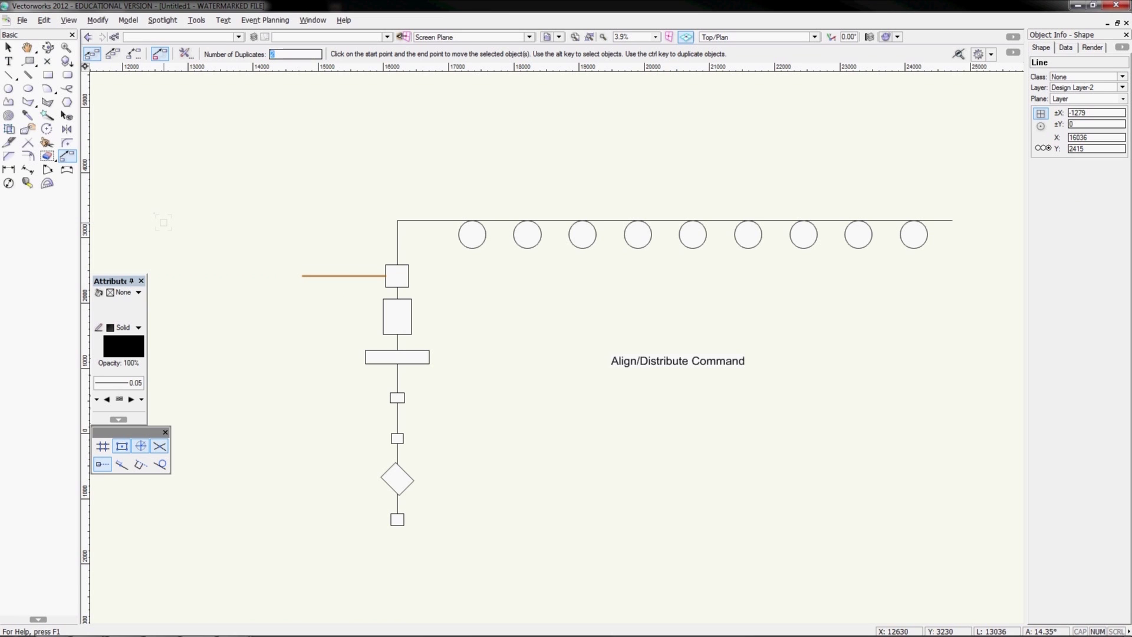
{"action": "type", "text": "6"}
{"action": "left_click", "coordinate": [185, 54]}
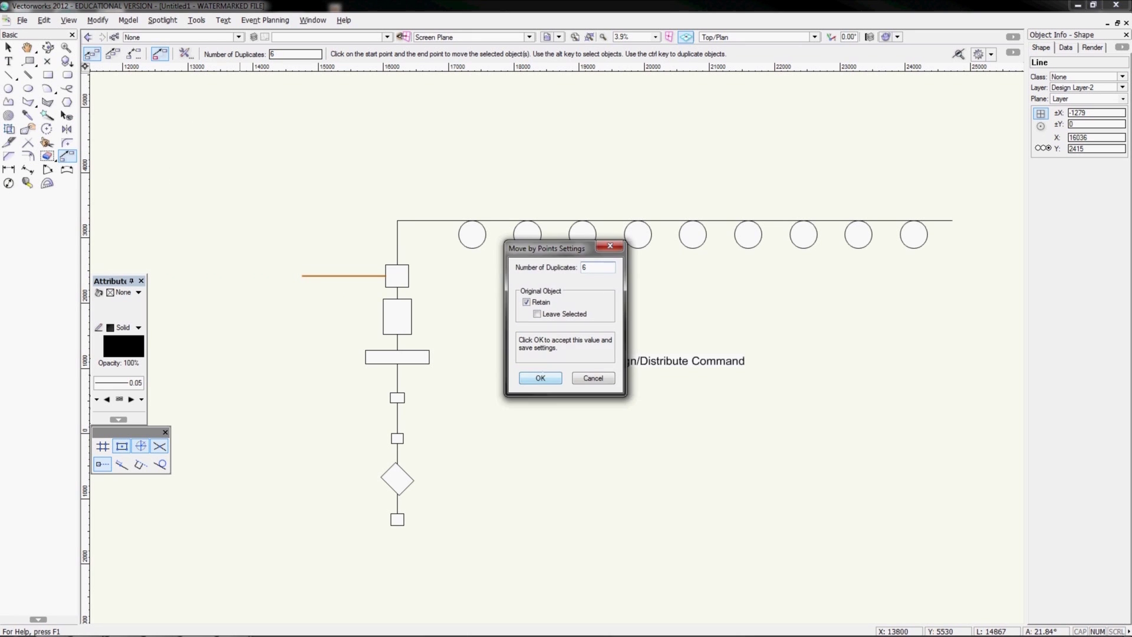
{"action": "key", "text": "Return"}
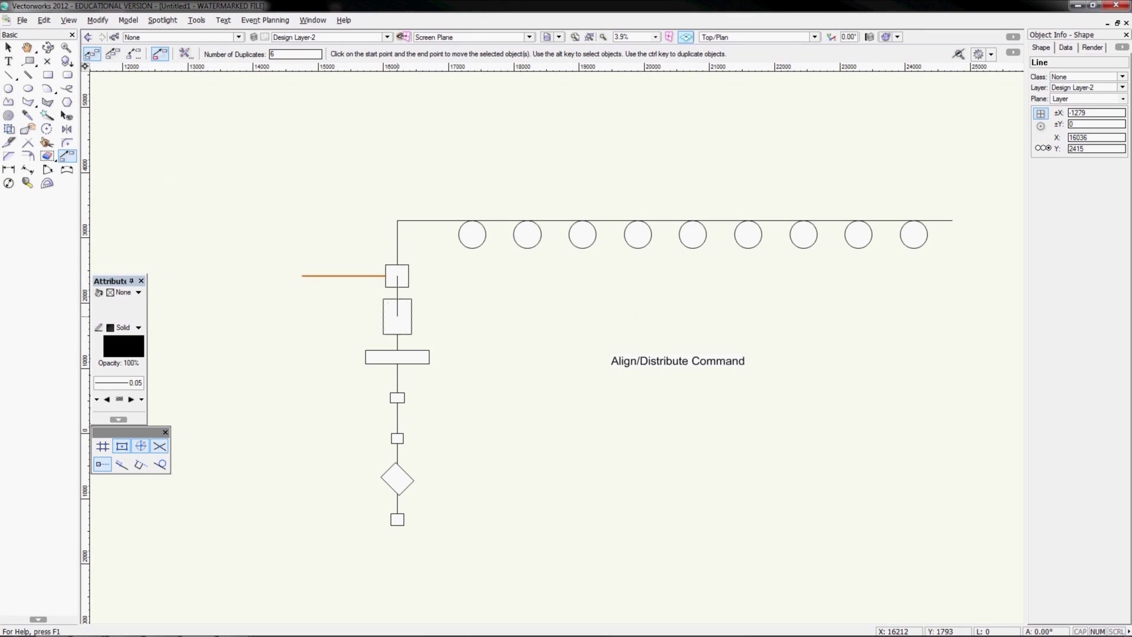
{"action": "left_click", "coordinate": [398, 316]}
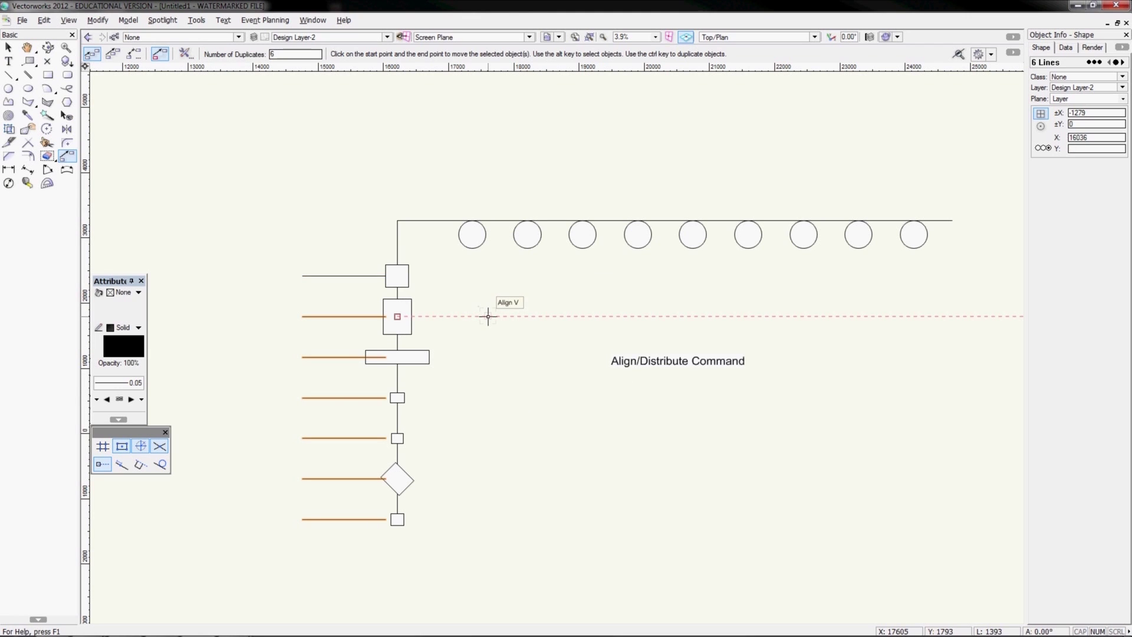
Delete the seven horizontal check lines and undo the rectangles' vertical distribution by centers
{"action": "key", "text": "x"}
{"action": "key", "text": "x"}
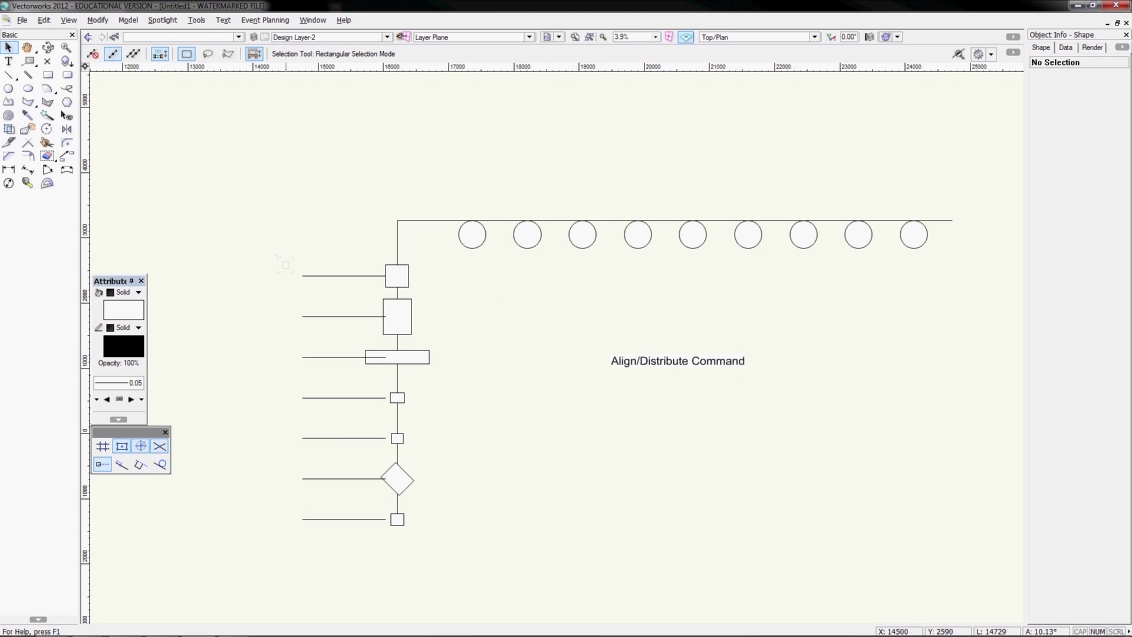
{"action": "left_click_drag", "start_coordinate": [286, 265], "coordinate": [391, 555]}
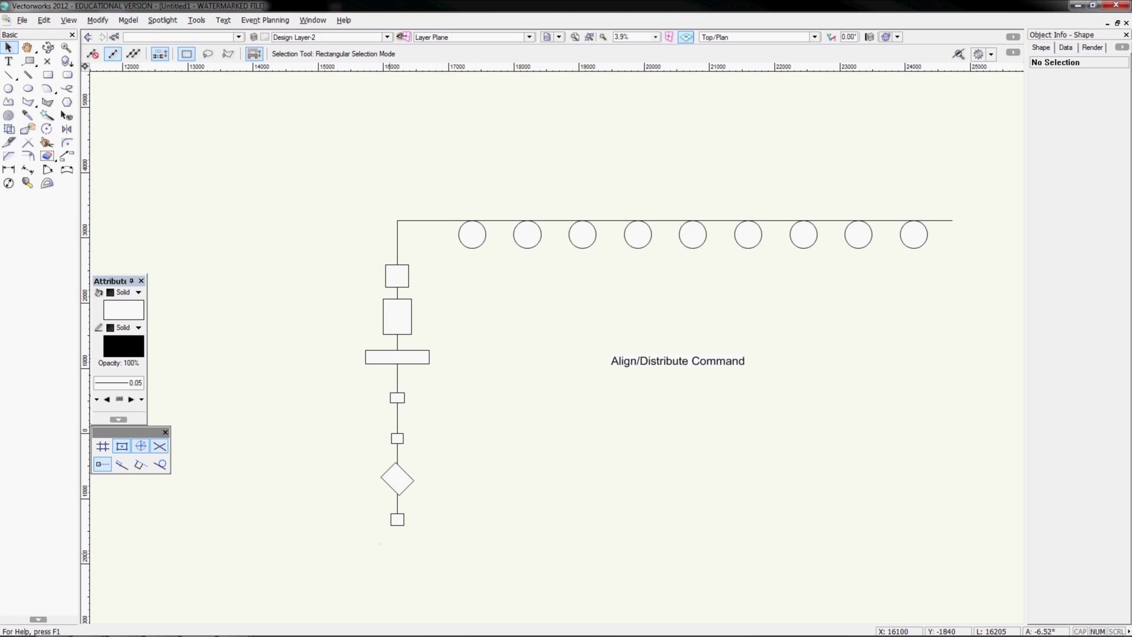
{"action": "key", "text": "ctrl+z"}
{"action": "key", "text": "ctrl+z"}
{"action": "key", "text": "ctrl+z"}
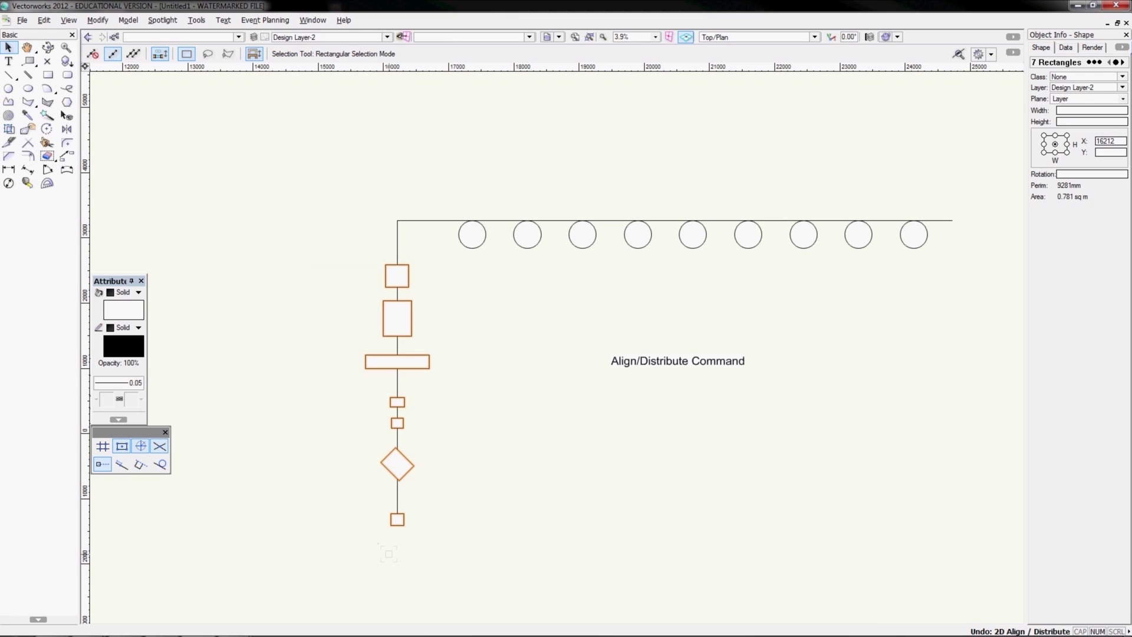
Distribute the seven rectangles along the vertical axis by equal spacing
{"action": "left_click", "coordinate": [68, 20]}
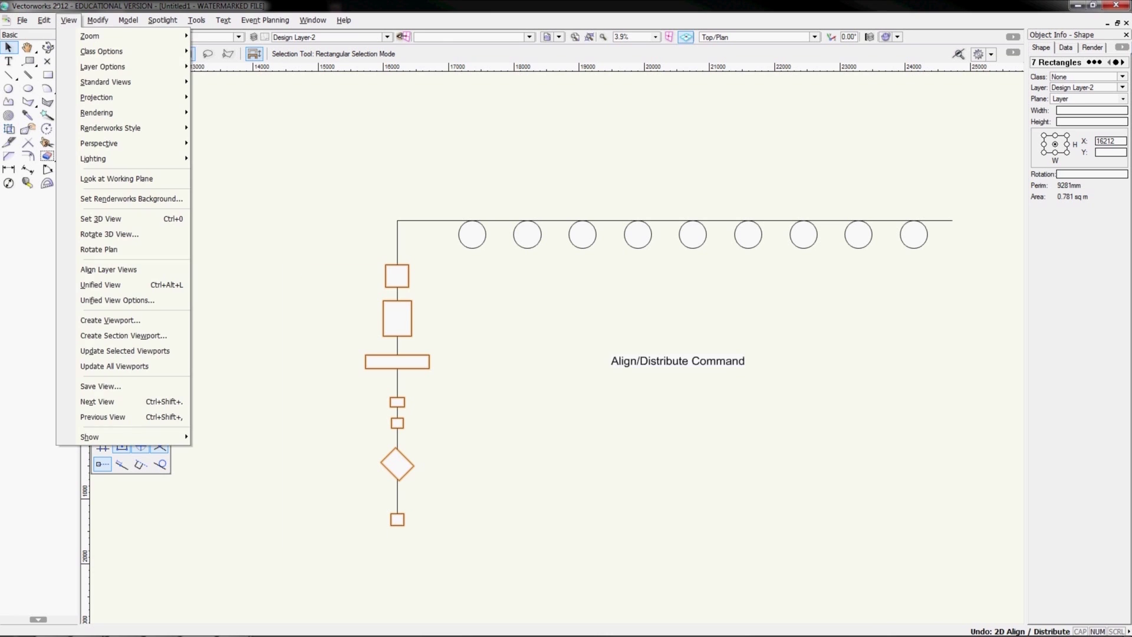
{"action": "mouse_move", "coordinate": [98, 20]}
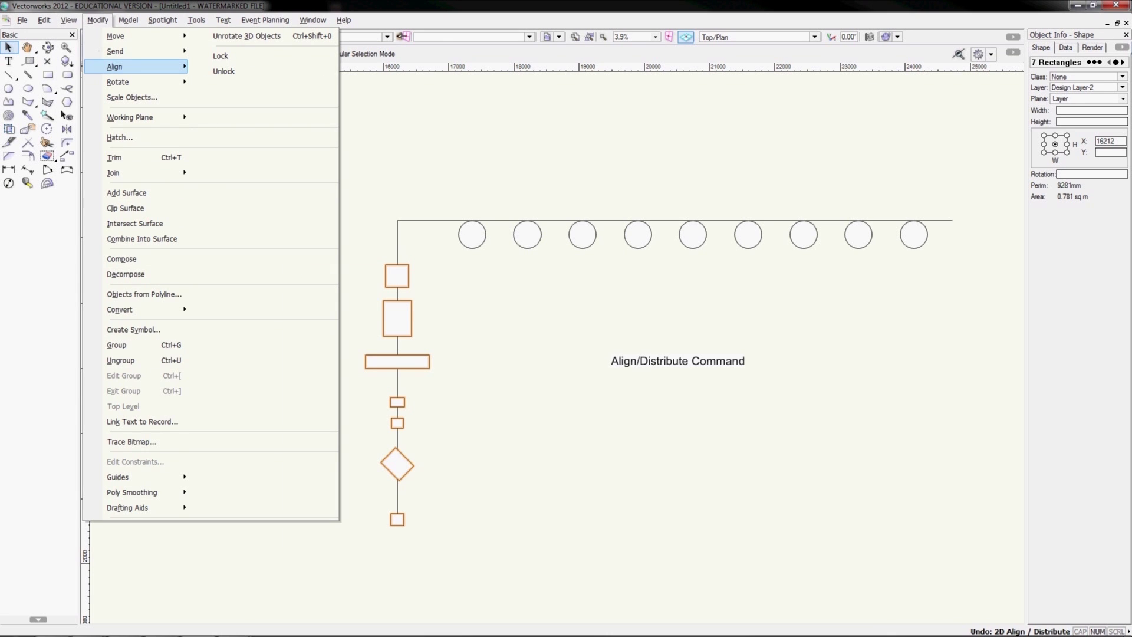
{"action": "mouse_move", "coordinate": [135, 66]}
{"action": "left_click", "coordinate": [392, 82]}
{"action": "left_click", "coordinate": [591, 292]}
{"action": "left_click_drag", "start_coordinate": [584, 217], "coordinate": [636, 194]}
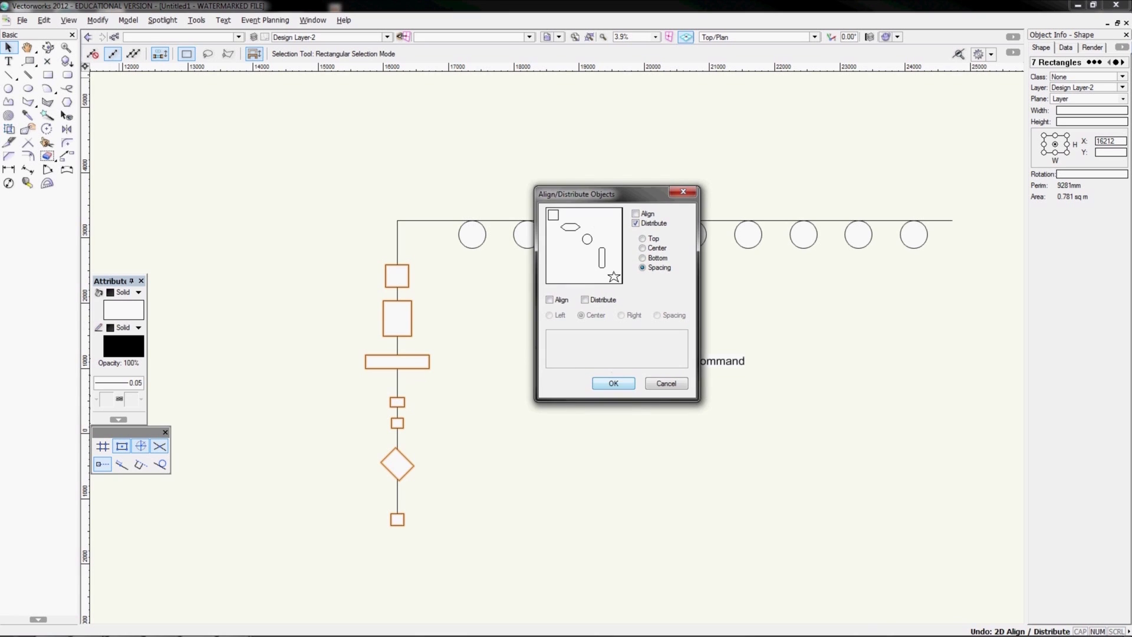
{"action": "key", "text": "Return"}
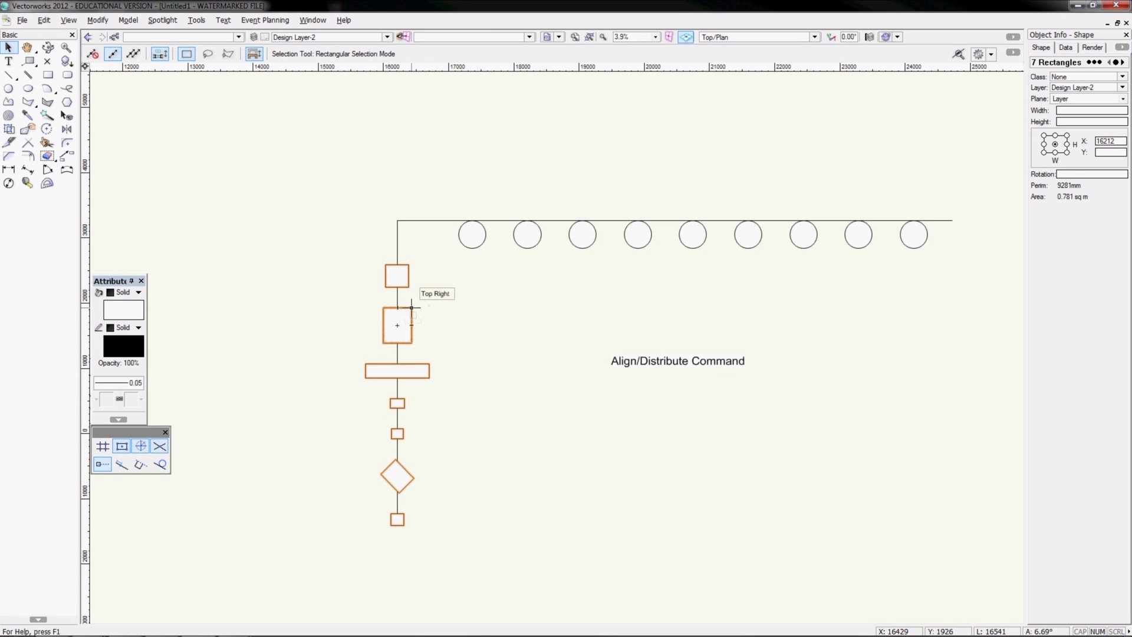
Draw a check rectangle about 1383 × 318 mm in the gap between the two uppermost rectangles and copy it into the next gap down
{"action": "left_click", "coordinate": [48, 75]}
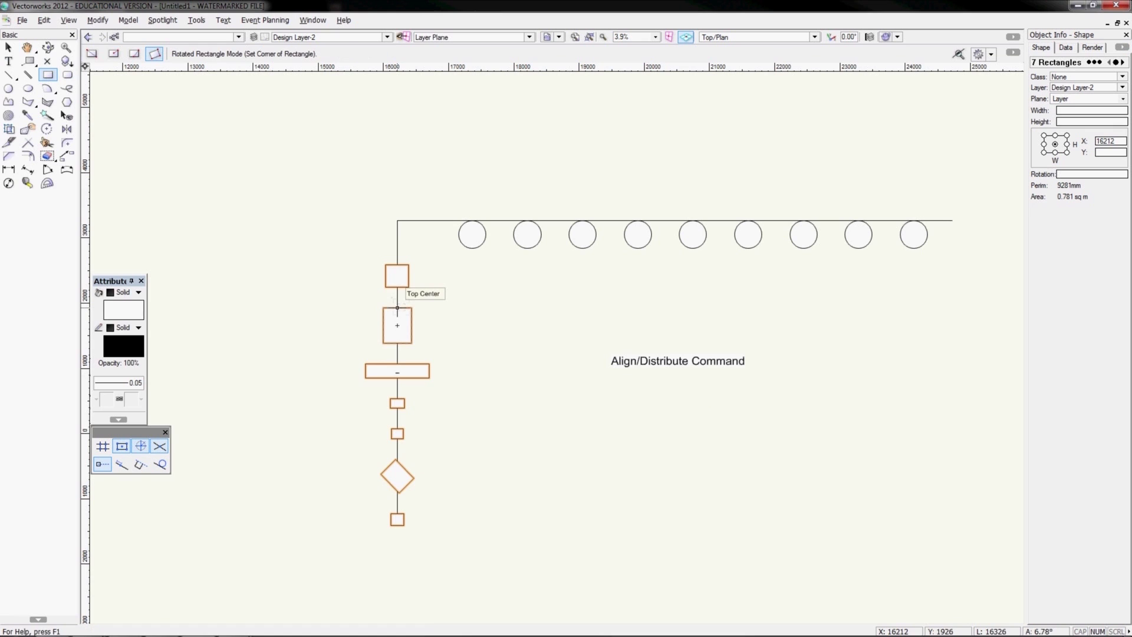
{"action": "left_click_drag", "start_coordinate": [398, 307], "coordinate": [398, 287]}
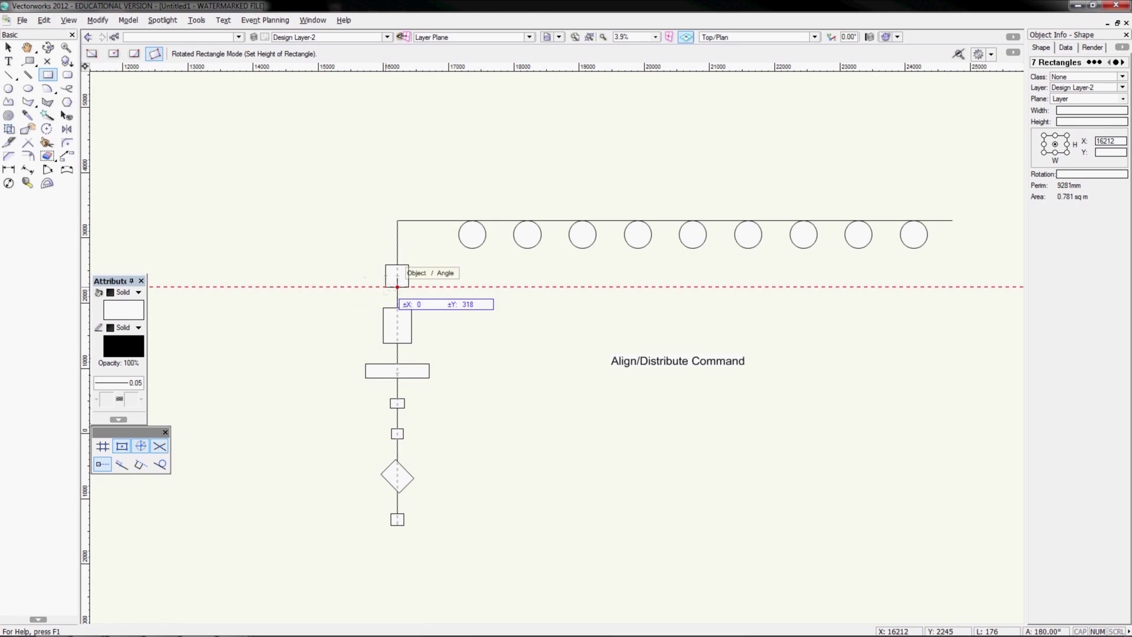
{"action": "left_click", "coordinate": [307, 298]}
{"action": "key", "text": "x"}
{"action": "left_click_drag", "start_coordinate": [397, 298], "coordinate": [398, 353]}
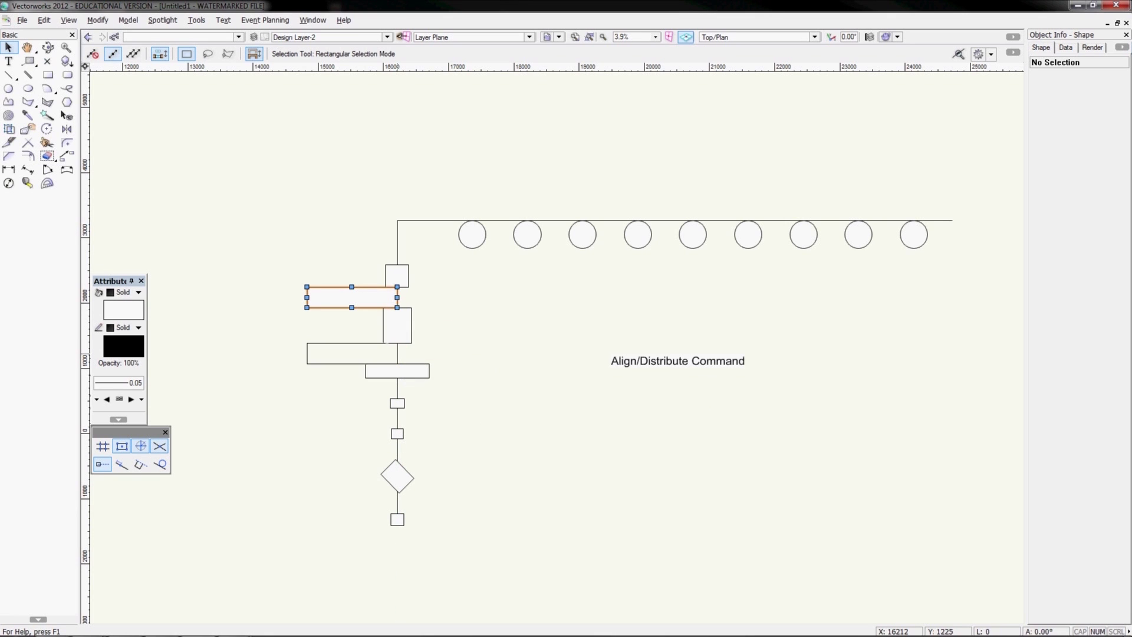
{"action": "left_click", "coordinate": [509, 381]}
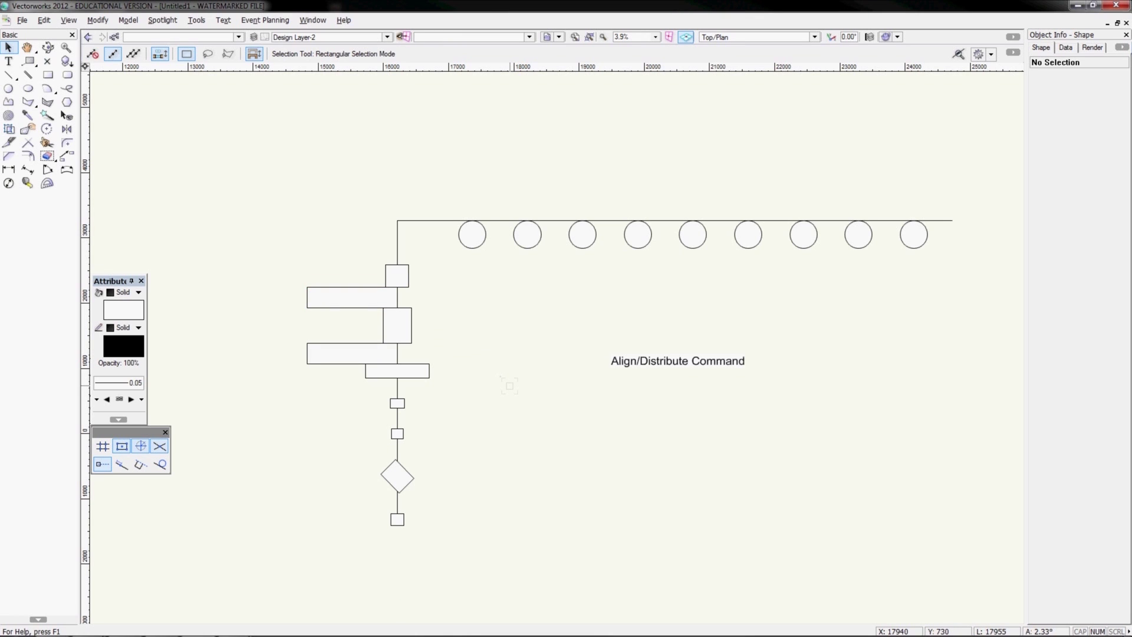
Delete both check rectangles from the gaps between the distributed rectangles
{"action": "left_click", "coordinate": [343, 363]}
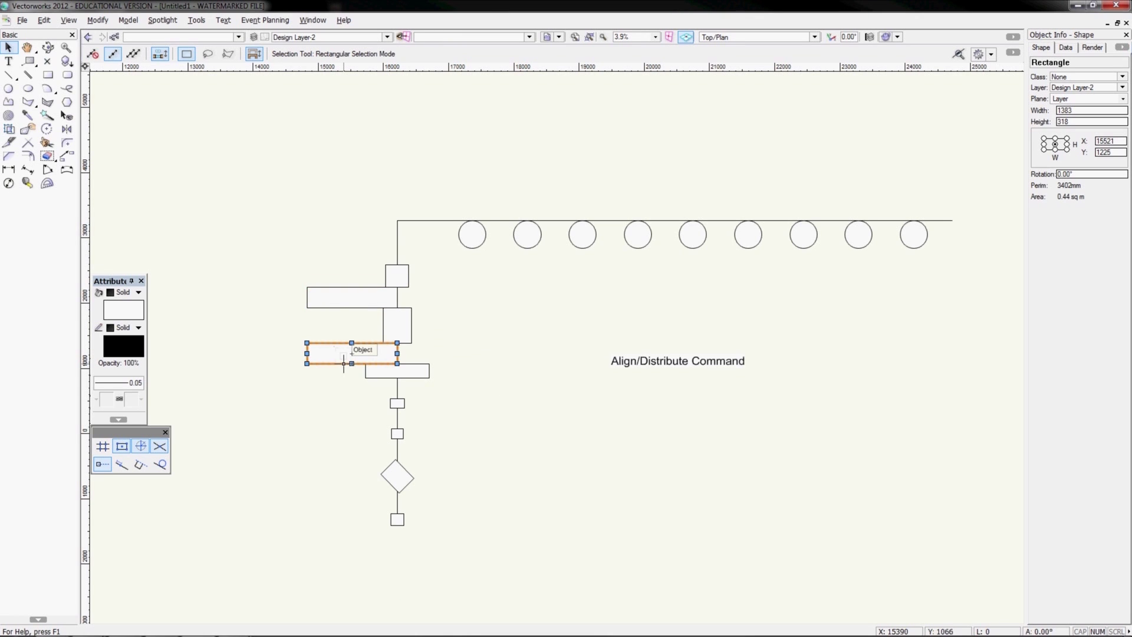
{"action": "key", "text": "Delete"}
{"action": "left_click", "coordinate": [343, 293]}
{"action": "key", "text": "Delete"}
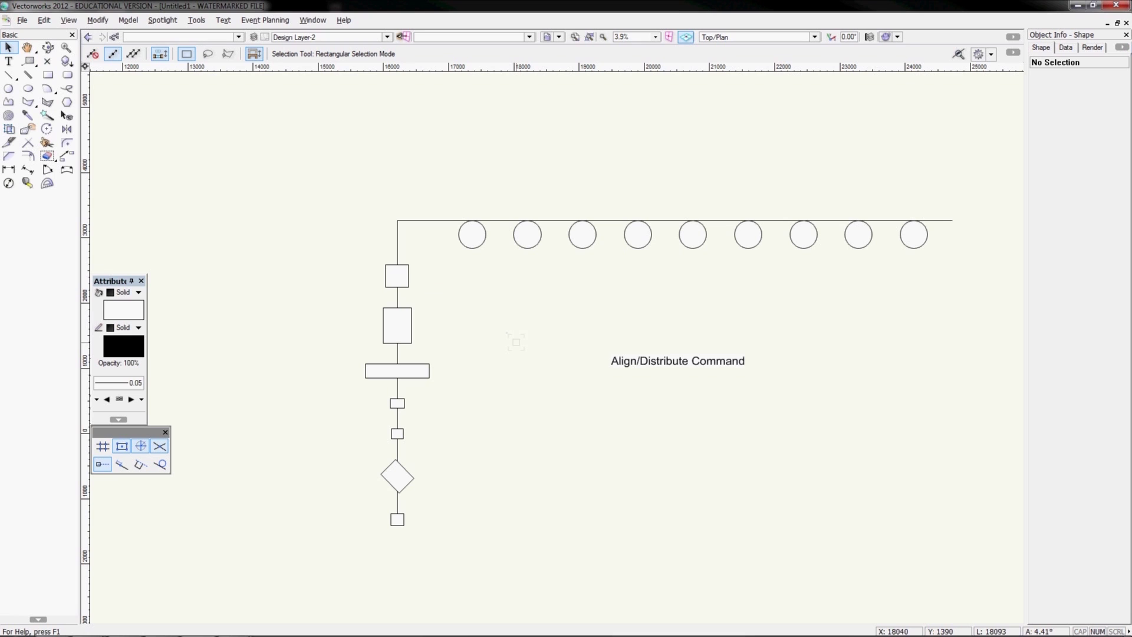
Scale the dog-shaped polyline symmetrically by a factor of 0.5 with Scale Objects
{"action": "scroll", "coordinate": [516, 342], "scroll_direction": "down", "scroll_amount": 1}
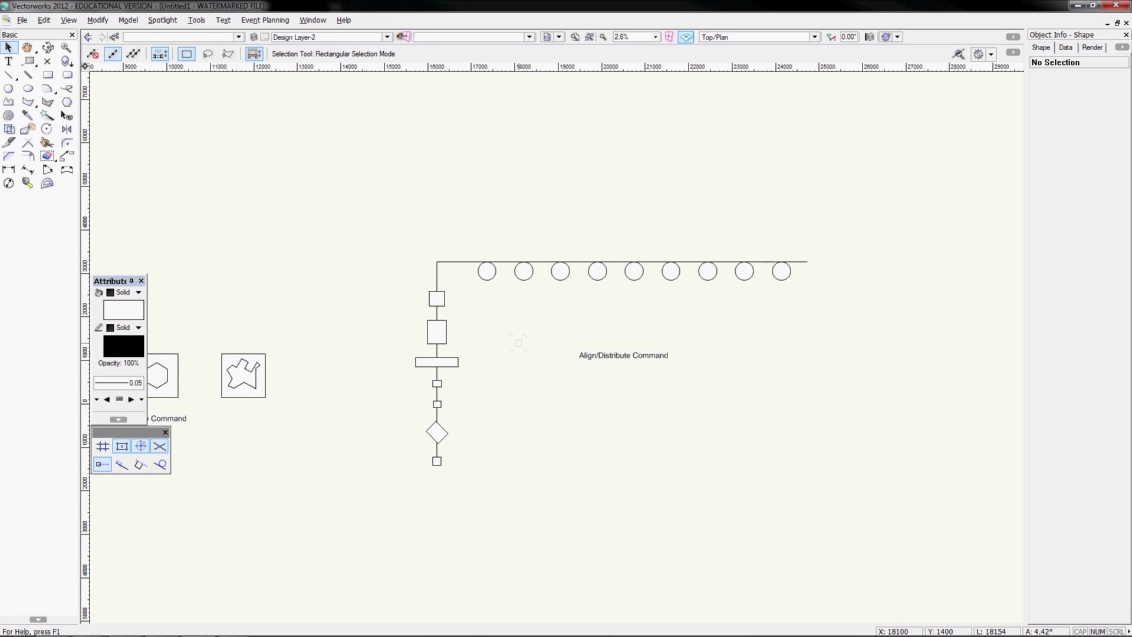
{"action": "key", "text": "space"}
{"action": "left_click_drag", "start_coordinate": [518, 342], "coordinate": [155, 342]}
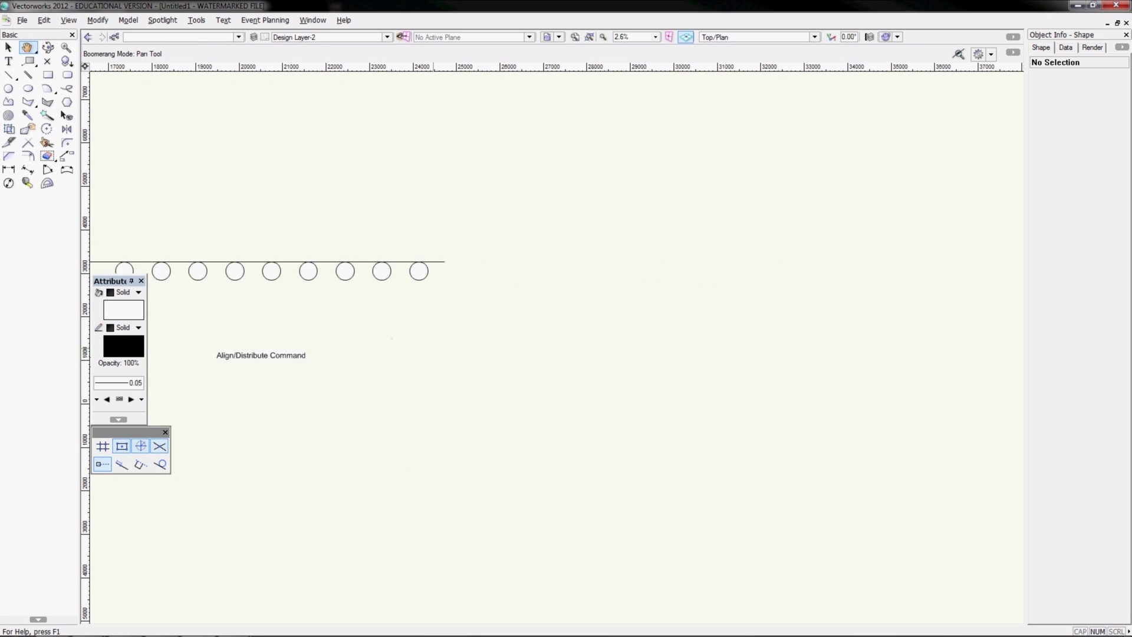
{"action": "left_click_drag", "start_coordinate": [392, 338], "coordinate": [268, 325]}
{"action": "scroll", "coordinate": [573, 318], "scroll_direction": "up", "scroll_amount": 1}
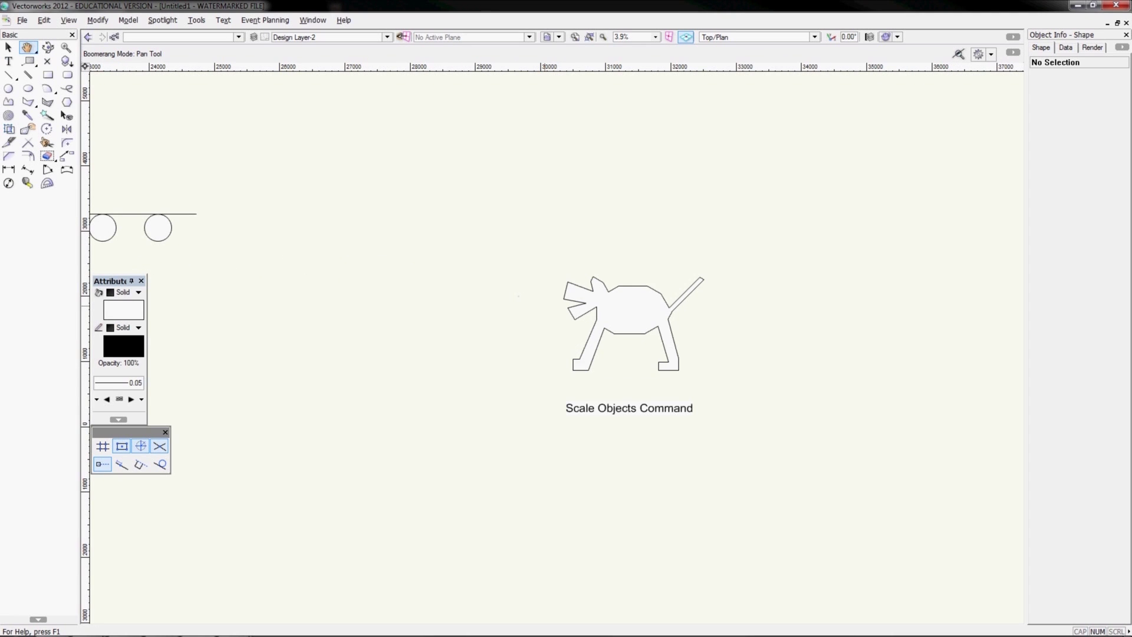
{"action": "left_click_drag", "start_coordinate": [518, 296], "coordinate": [468, 317]}
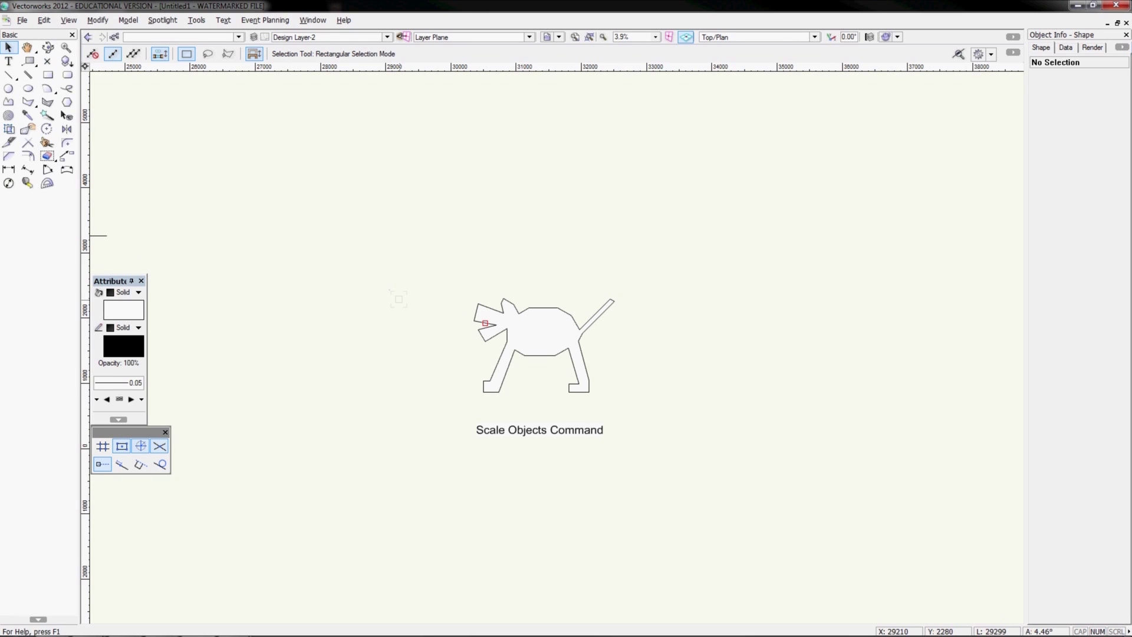
{"action": "left_click", "coordinate": [540, 322]}
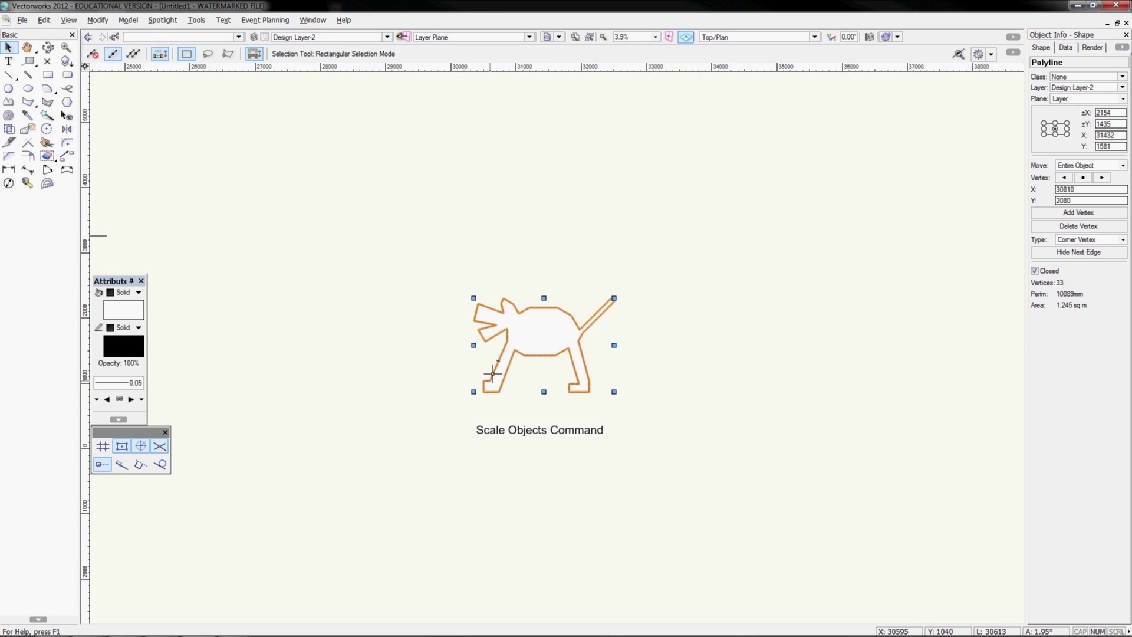
{"action": "left_click", "coordinate": [97, 20]}
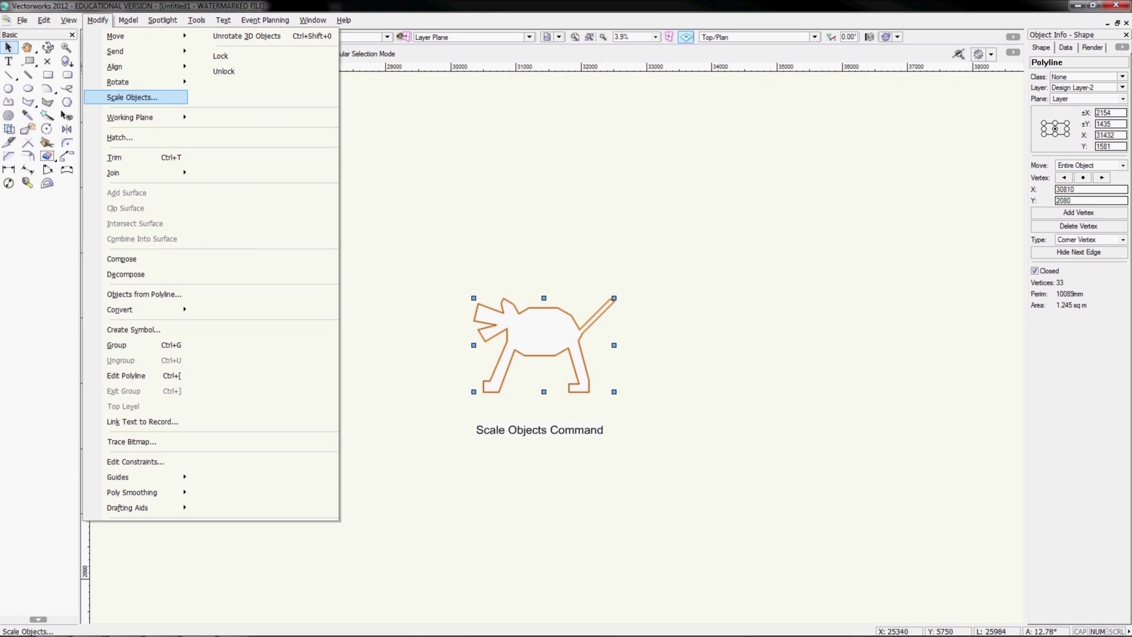
{"action": "left_click", "coordinate": [133, 98]}
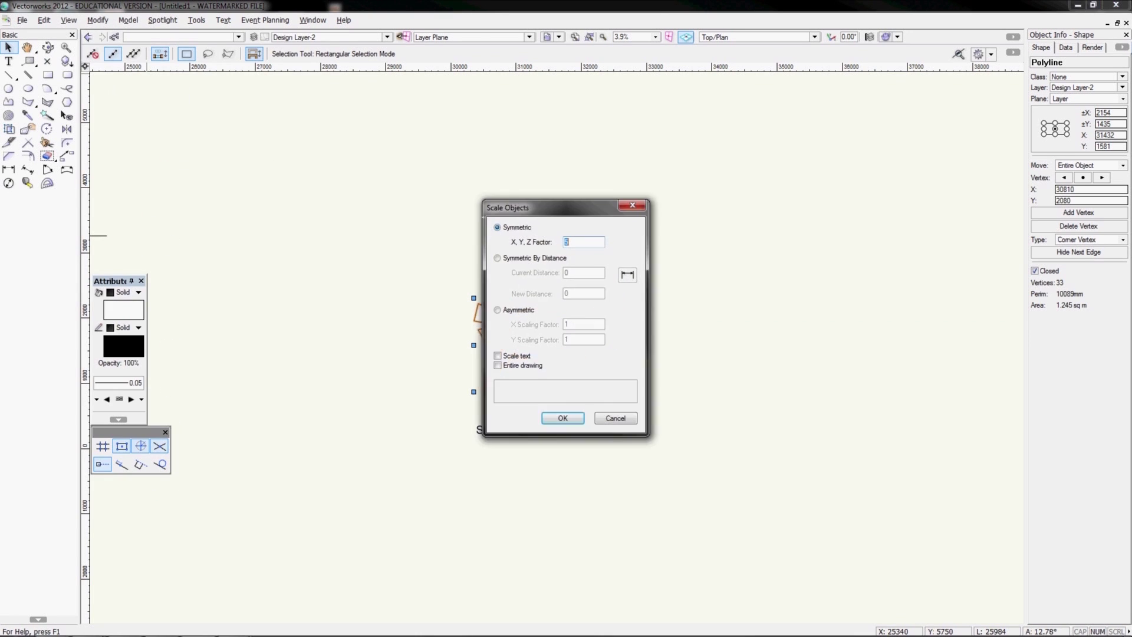
{"action": "left_click_drag", "start_coordinate": [531, 207], "coordinate": [755, 201]}
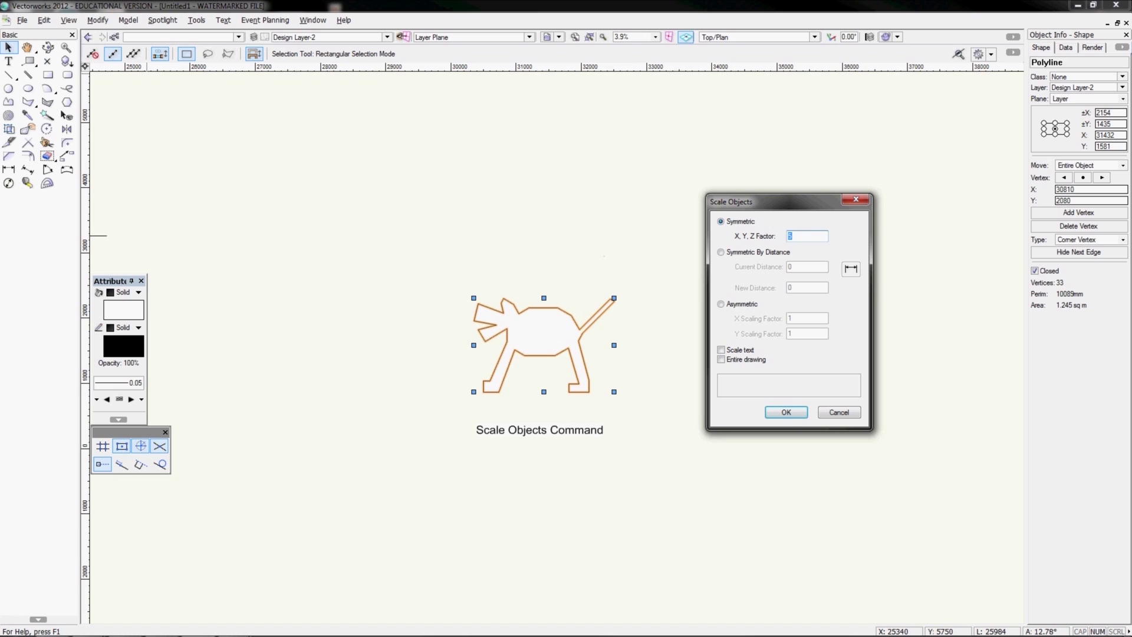
{"action": "type", "text": "0."}
{"action": "key", "text": "Return"}
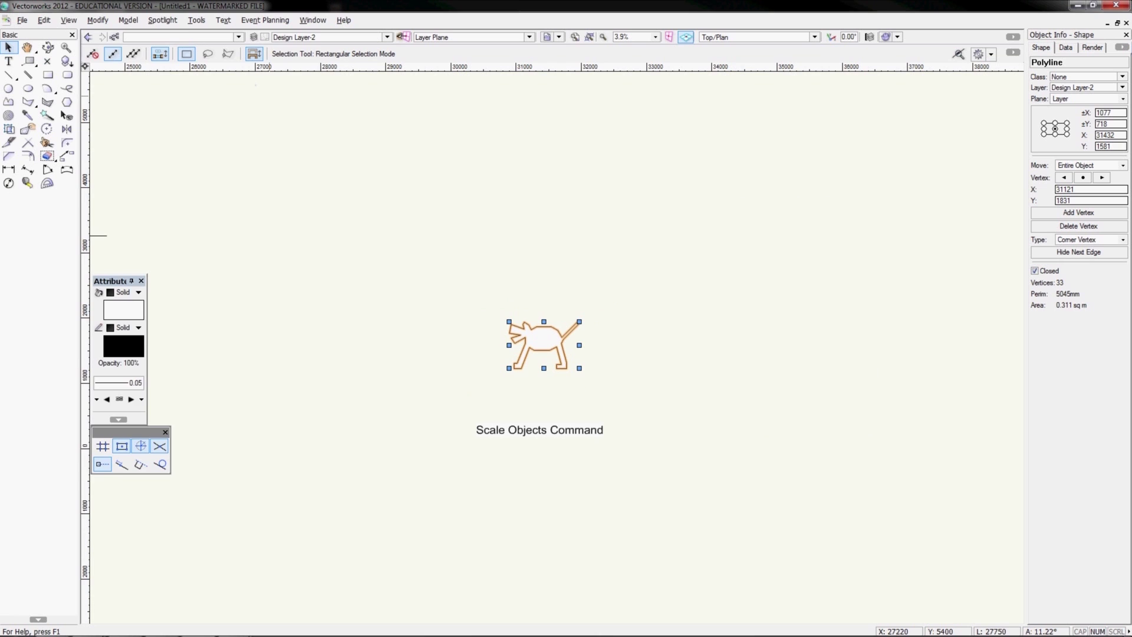
Scale the dog-shaped polyline with Symmetric By Distance, using a current distance of 1000 and a new distance of 3150
{"action": "left_click", "coordinate": [98, 21]}
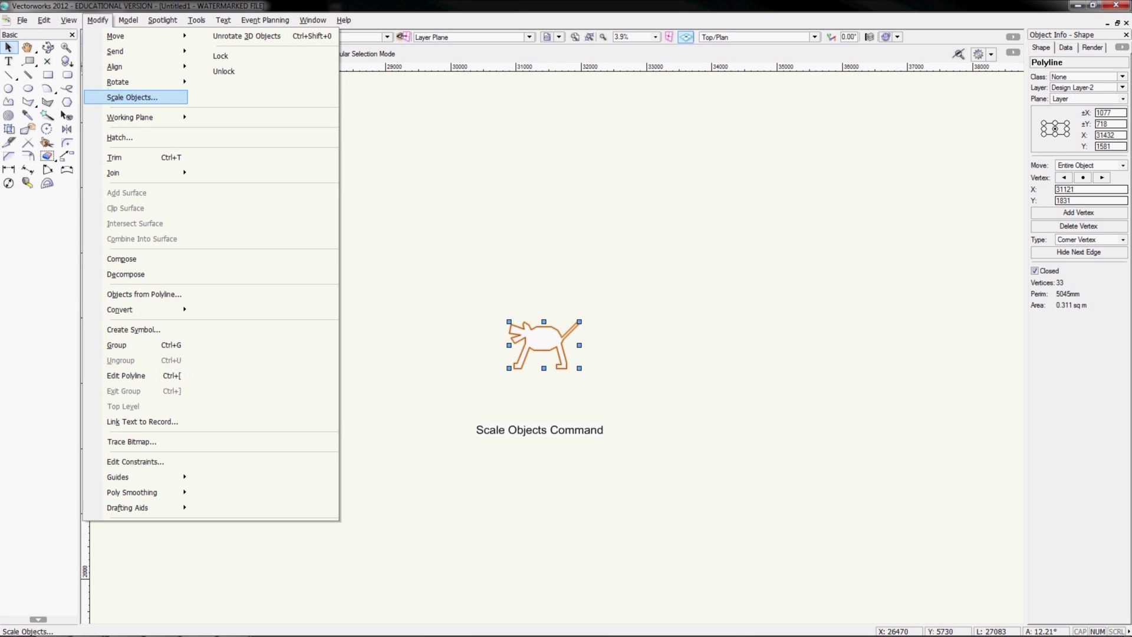
{"action": "left_click", "coordinate": [133, 97]}
{"action": "left_click_drag", "start_coordinate": [548, 208], "coordinate": [674, 208]}
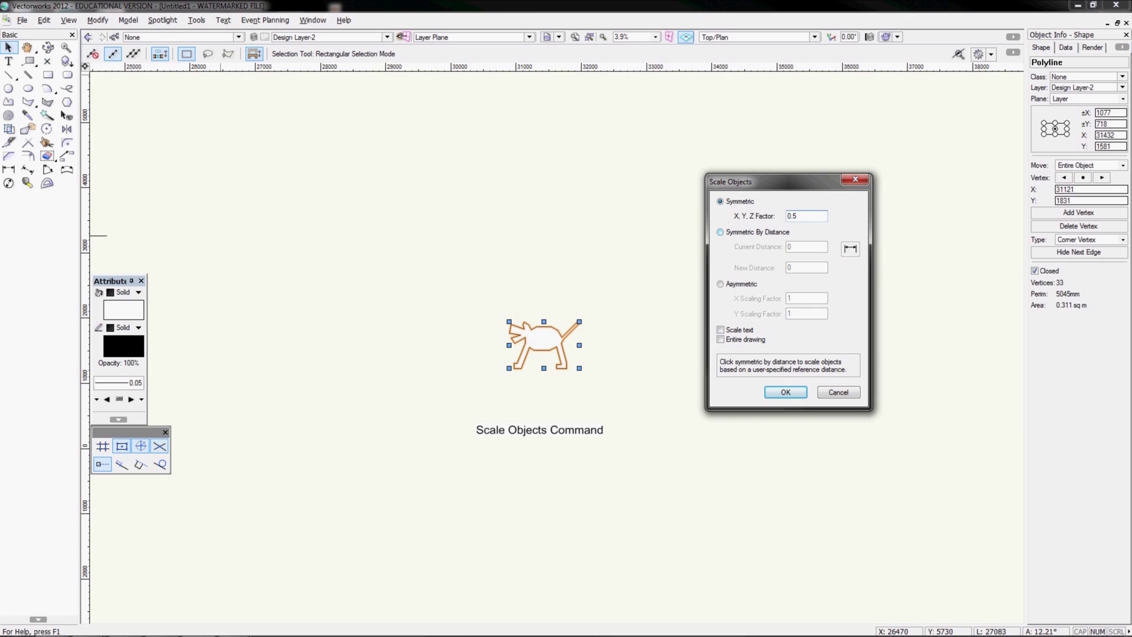
{"action": "left_click", "coordinate": [720, 232]}
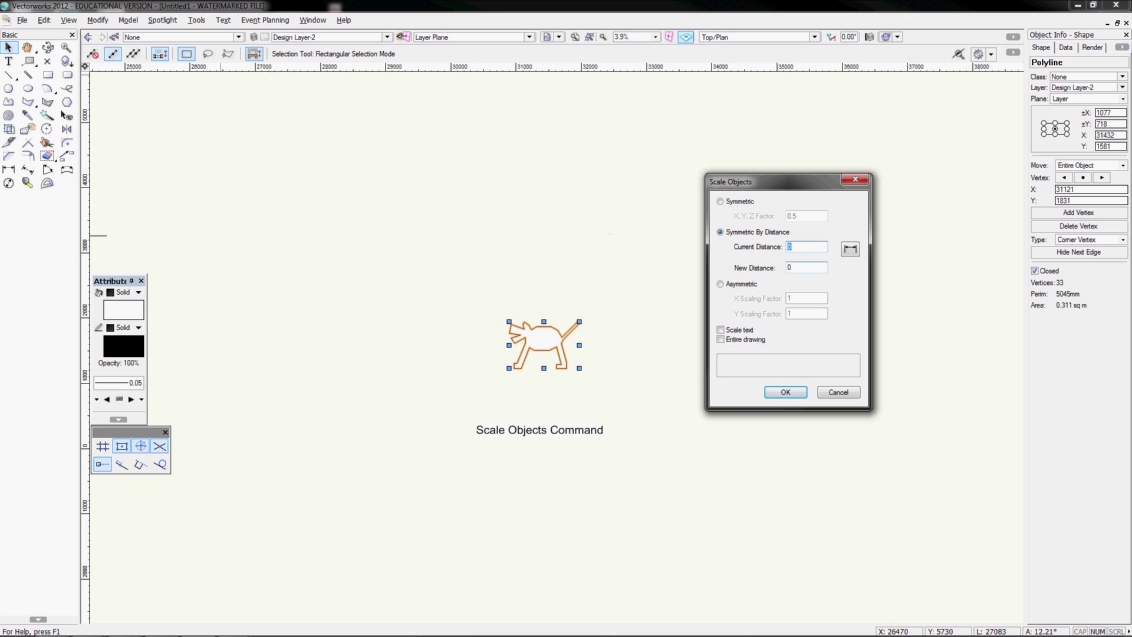
{"action": "type", "text": "1000"}
{"action": "key", "text": "Tab"}
{"action": "type", "text": "315"}
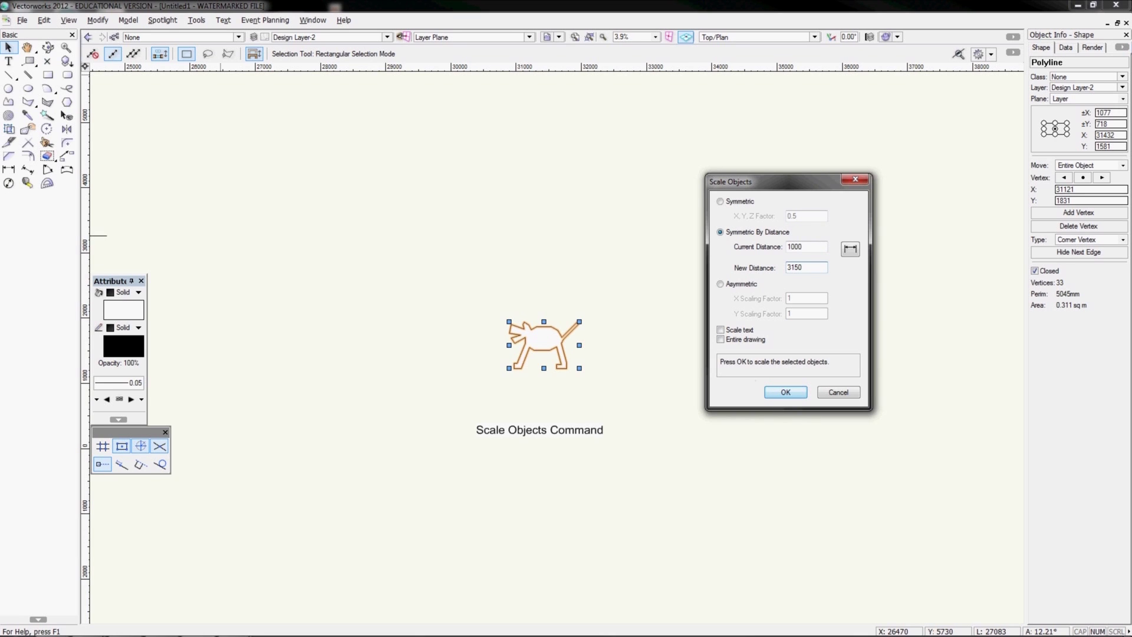
{"action": "left_click", "coordinate": [786, 393]}
{"action": "left_click_drag", "start_coordinate": [545, 314], "coordinate": [546, 272]}
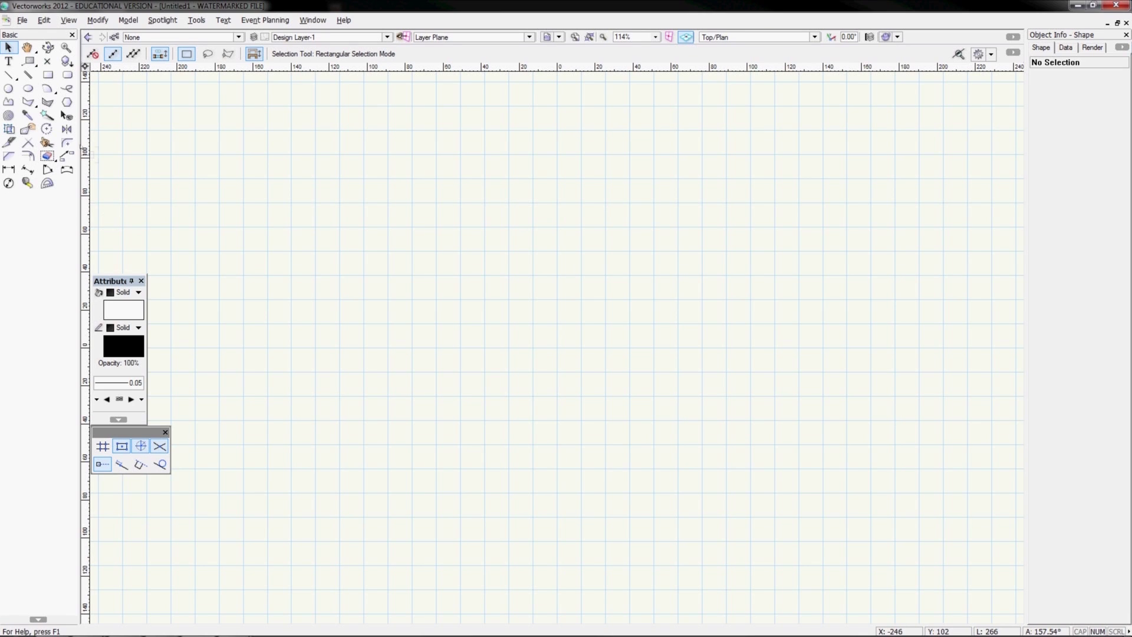
On Design Layer-1, draw three rectangles in a row, about 73 × 71 mm, 78 × 70 mm and 87 × 70 mm
{"action": "left_click", "coordinate": [48, 76]}
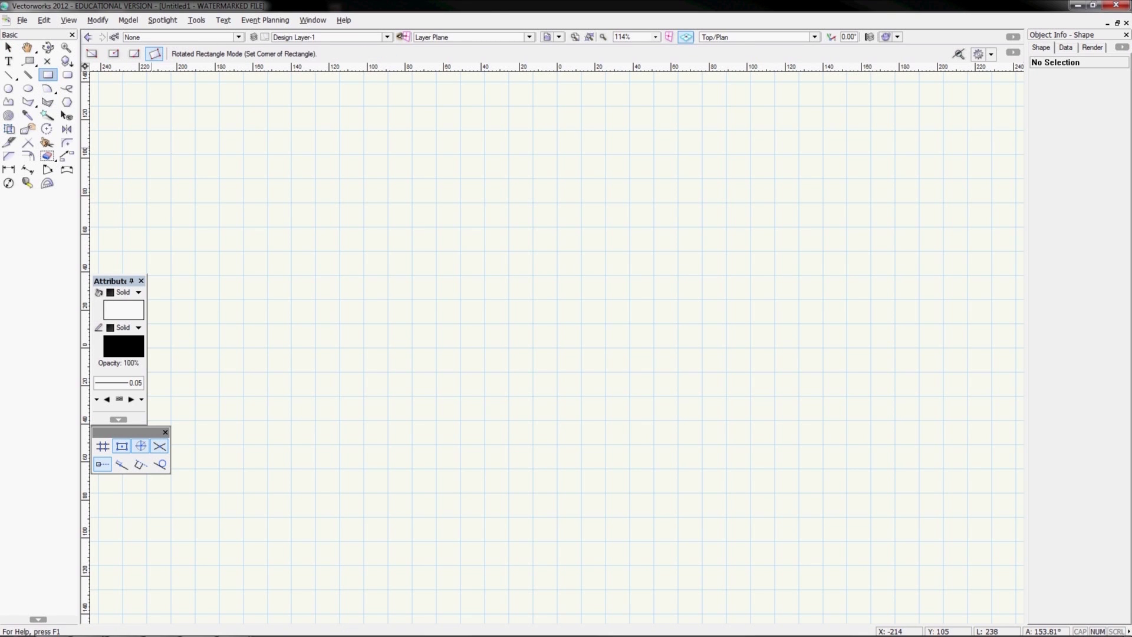
{"action": "left_click", "coordinate": [240, 165]}
{"action": "left_click", "coordinate": [379, 165]}
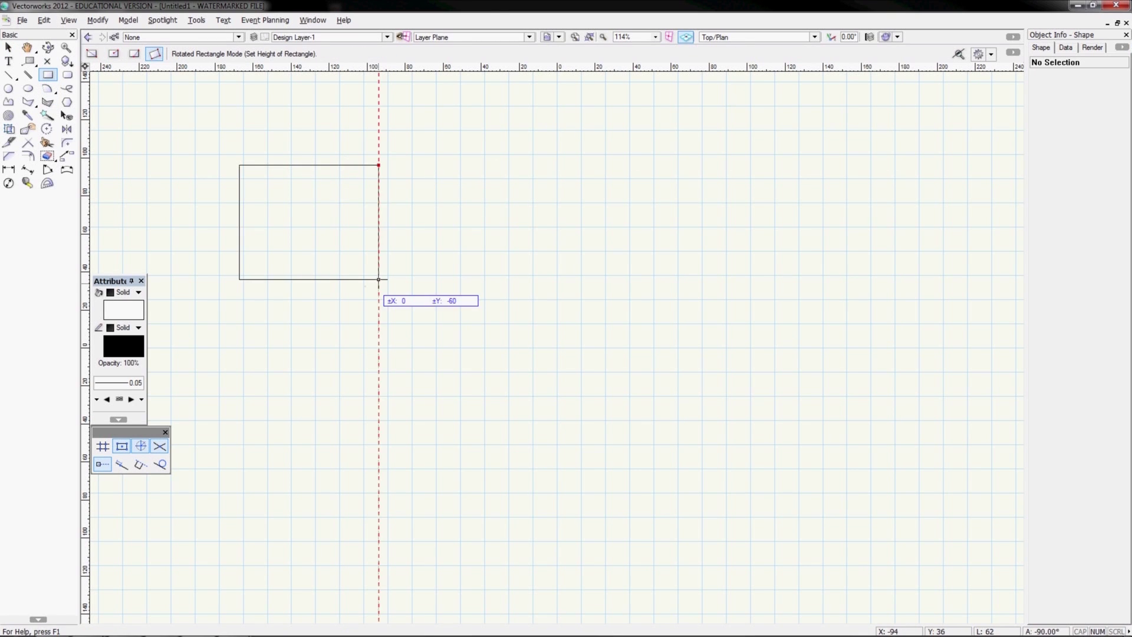
{"action": "left_click", "coordinate": [378, 299]}
{"action": "left_click", "coordinate": [440, 163]}
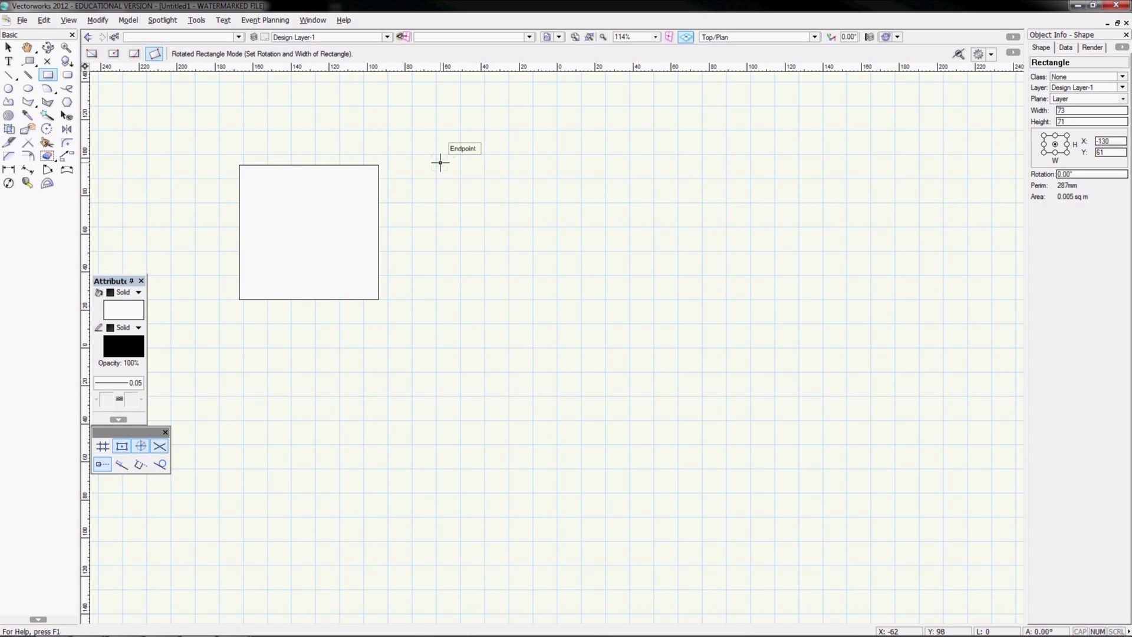
{"action": "left_click", "coordinate": [589, 162]}
{"action": "left_click", "coordinate": [589, 295]}
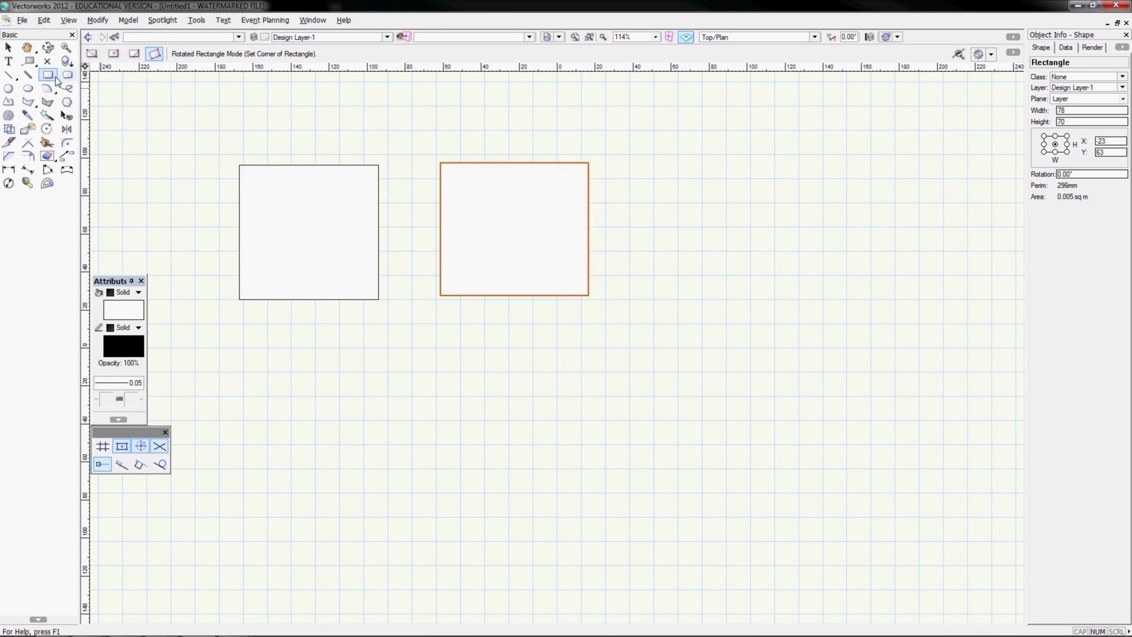
{"action": "left_click", "coordinate": [683, 165]}
{"action": "left_click", "coordinate": [851, 165]}
{"action": "left_click", "coordinate": [850, 298]}
Draw three circles by radius, one below each rectangle, the leftmost with a radius of about 24 mm
{"action": "left_click", "coordinate": [9, 89]}
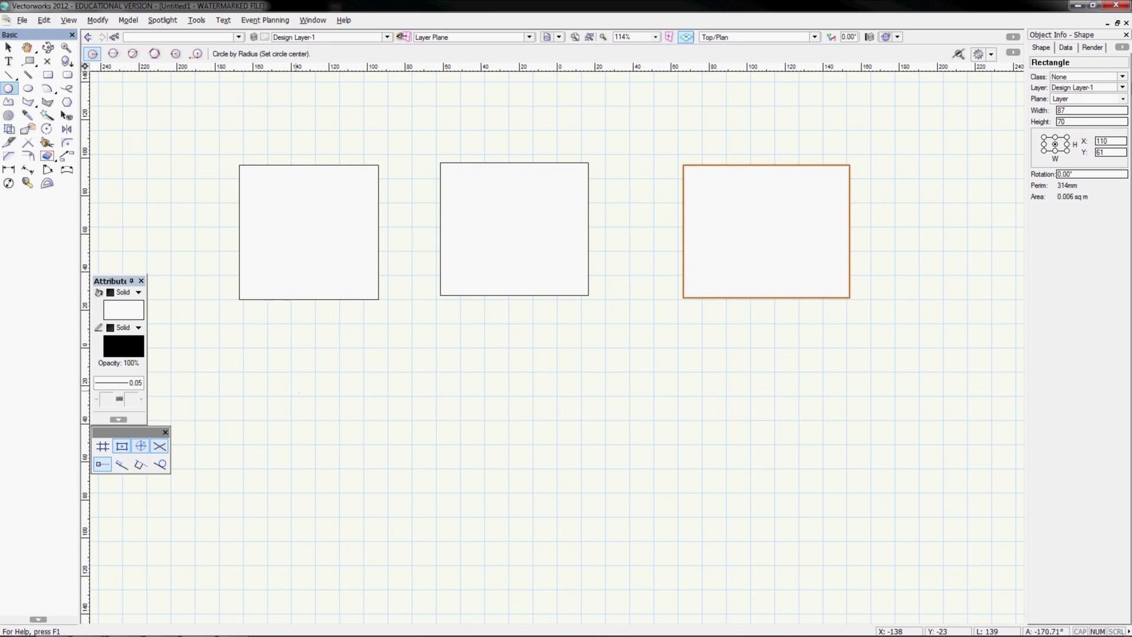
{"action": "left_click", "coordinate": [302, 446]}
{"action": "left_click", "coordinate": [347, 447]}
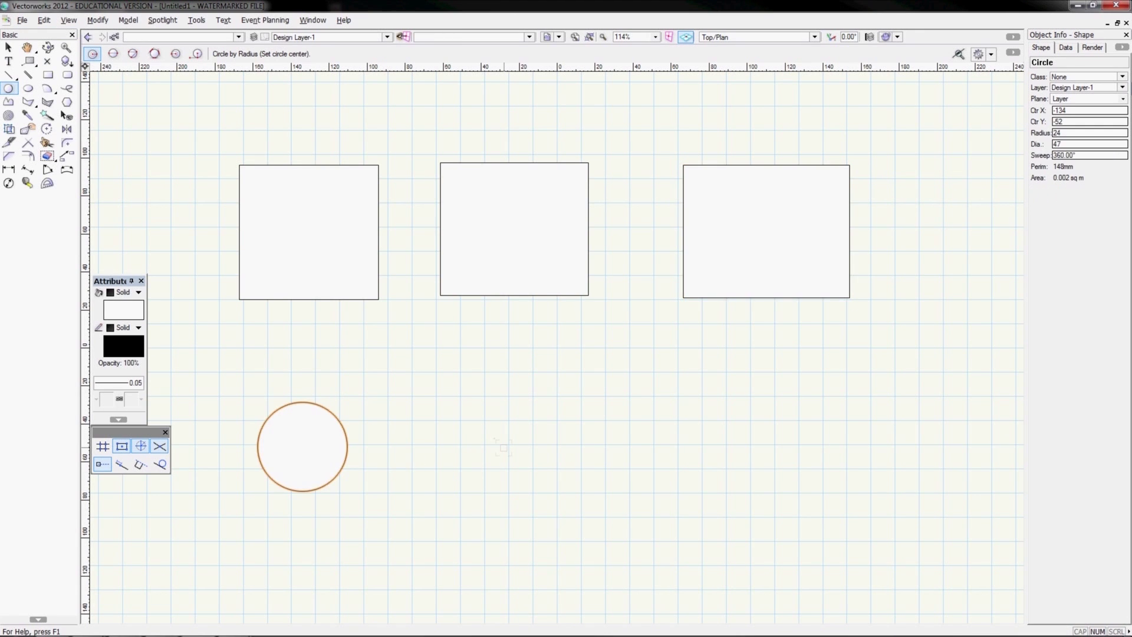
{"action": "left_click_drag", "start_coordinate": [503, 447], "coordinate": [551, 442]}
{"action": "left_click_drag", "start_coordinate": [785, 437], "coordinate": [819, 415]}
{"action": "key", "text": "x"}
{"action": "key", "text": "x"}
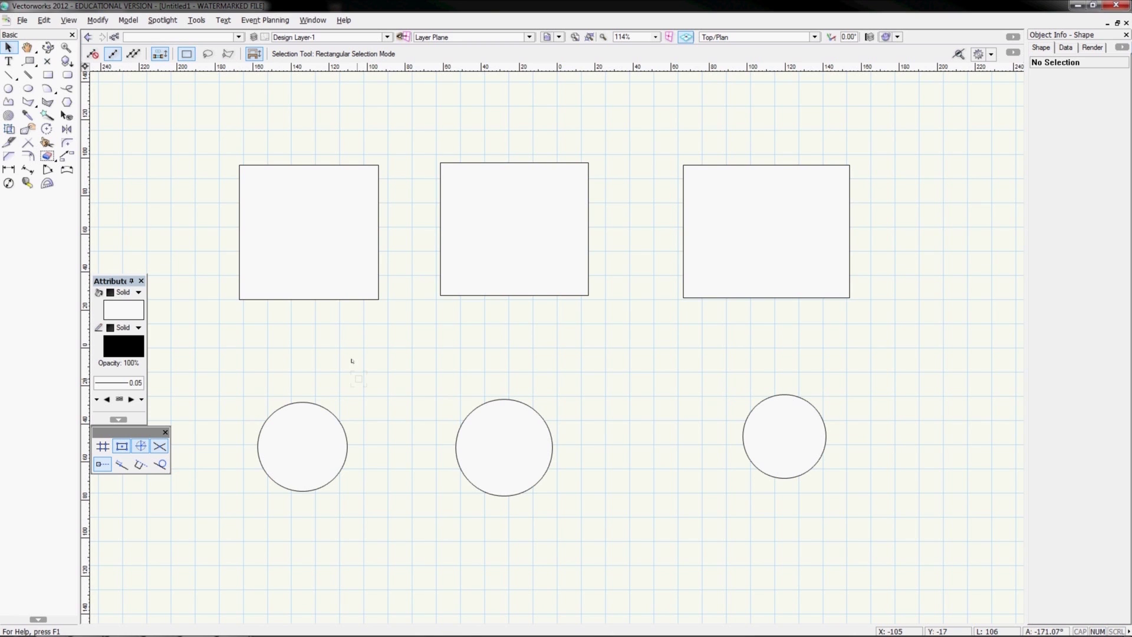
Move the leftmost circle so its center snaps to the midpoint of the leftmost rectangle's bottom edge
{"action": "left_click", "coordinate": [302, 446]}
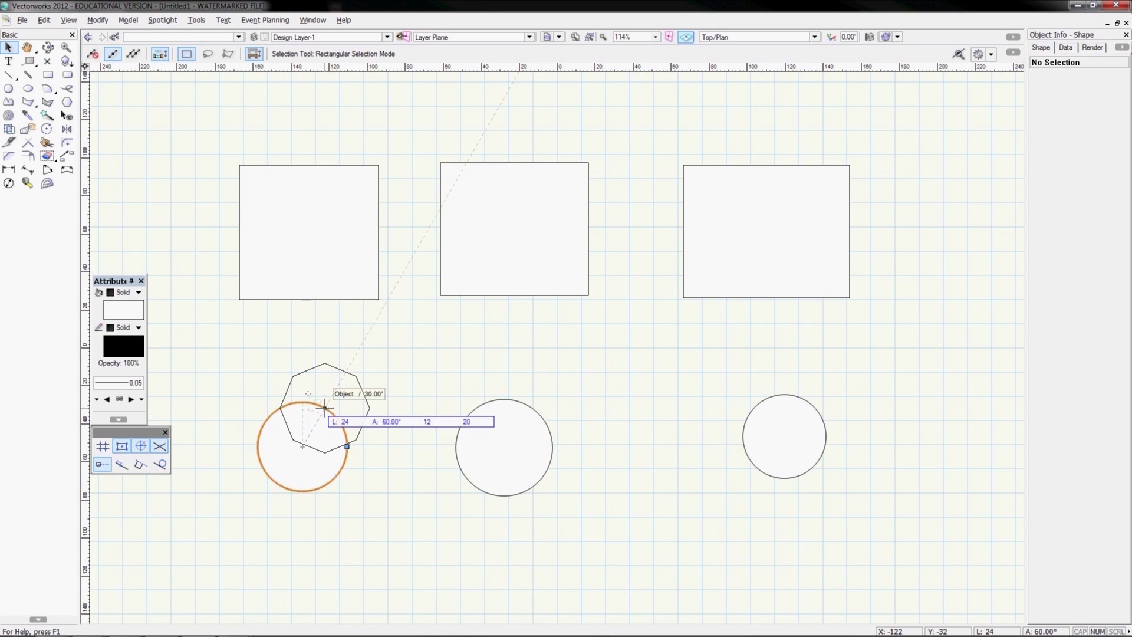
{"action": "left_click", "coordinate": [325, 408]}
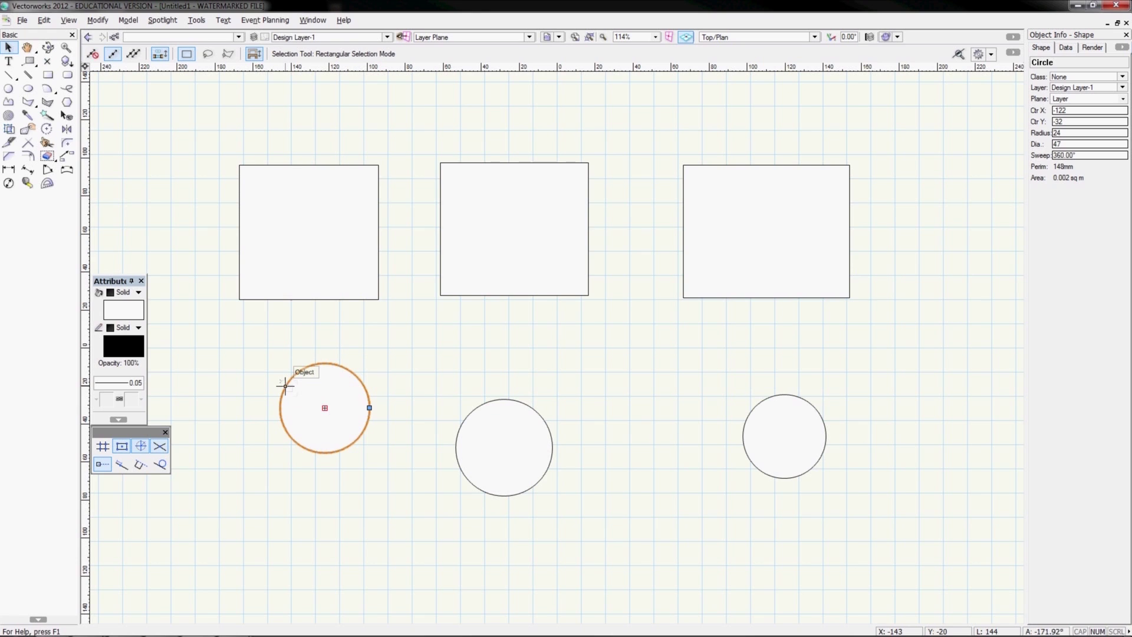
{"action": "left_click_drag", "start_coordinate": [285, 386], "coordinate": [308, 299]}
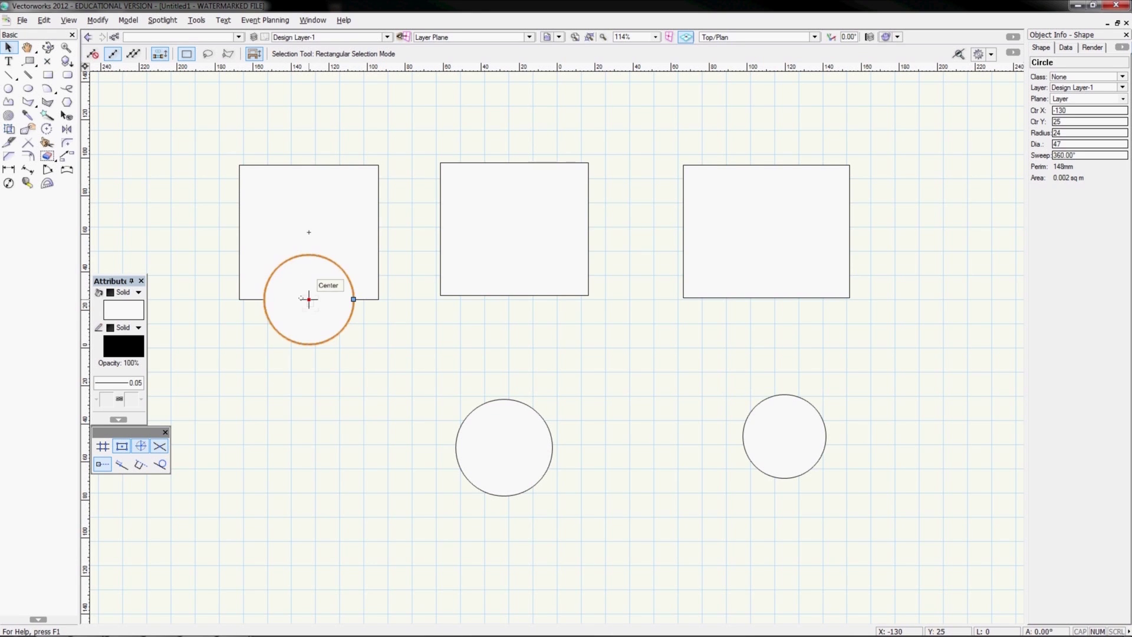
{"action": "left_click", "coordinate": [382, 163]}
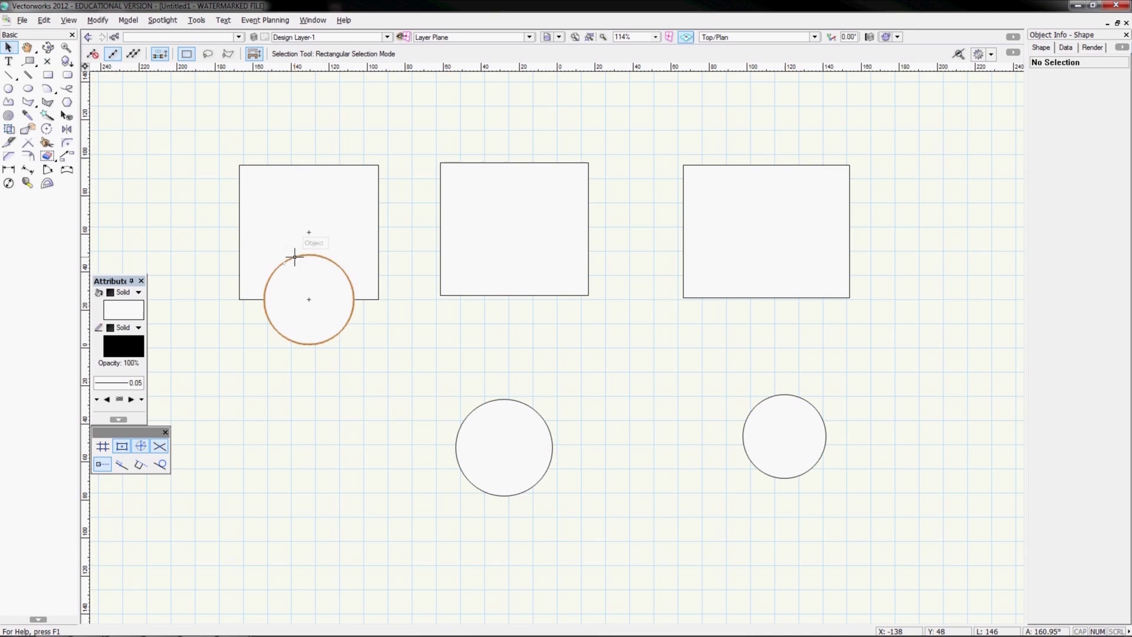
Group the leftmost rectangle with its overlapping circle and ungroup them again
{"action": "left_click_drag", "start_coordinate": [215, 136], "coordinate": [411, 385]}
{"action": "key", "text": "ctrl+g"}
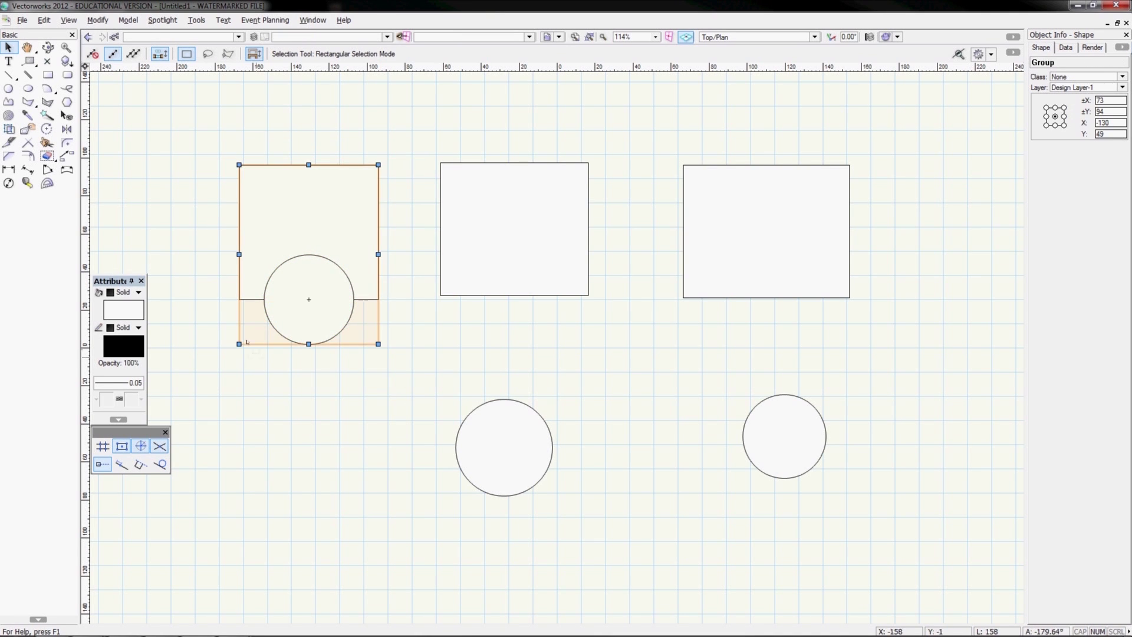
{"action": "left_click", "coordinate": [246, 342]}
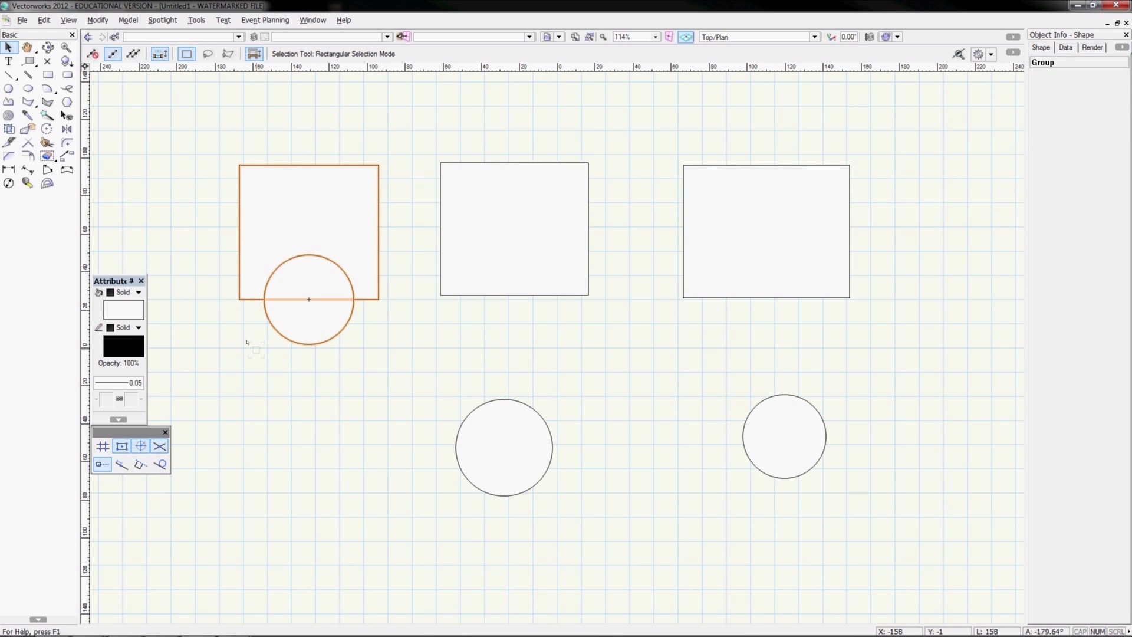
{"action": "key", "text": "ctrl+u"}
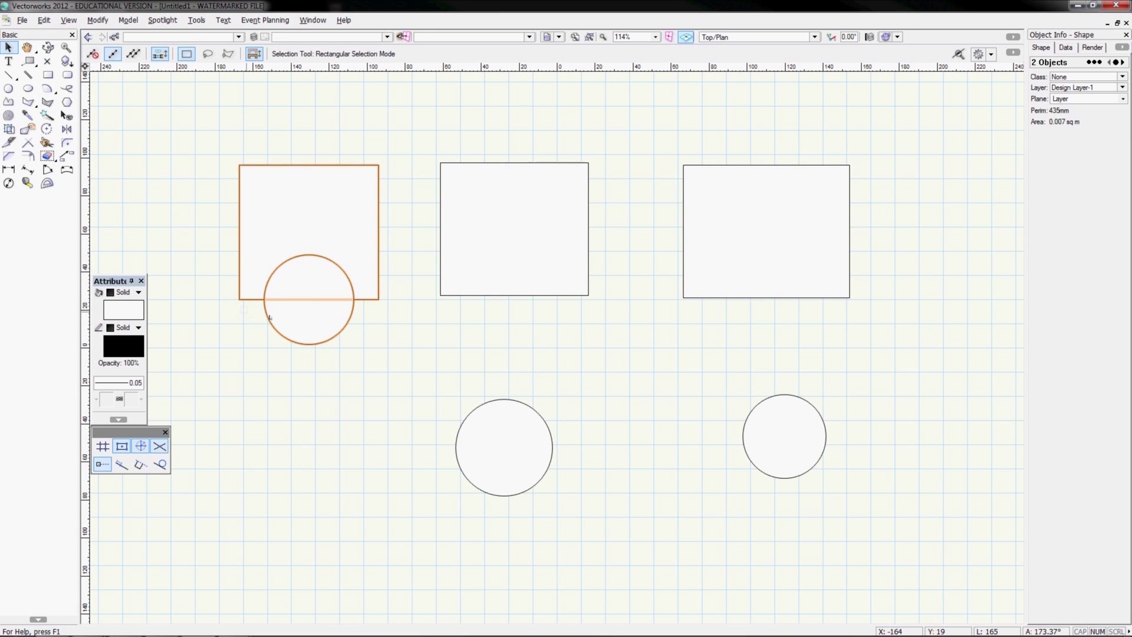
{"action": "left_click", "coordinate": [243, 310]}
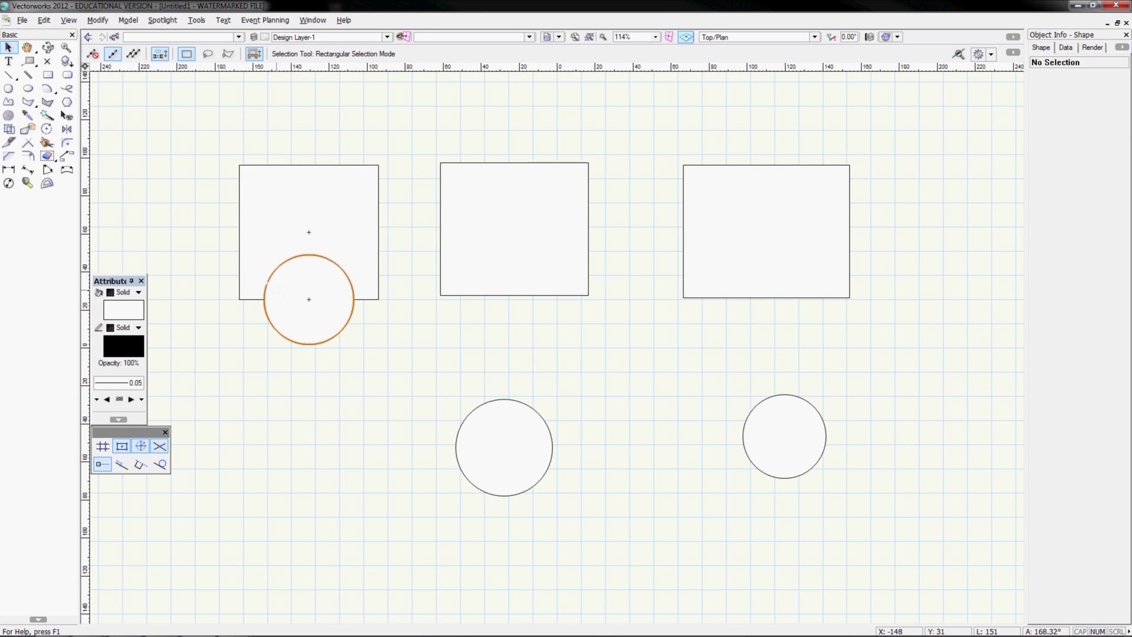
Merge the leftmost rectangle and the circle overlapping its lower edge into a single shape with Add Surface
{"action": "left_click_drag", "start_coordinate": [335, 264], "coordinate": [335, 347]}
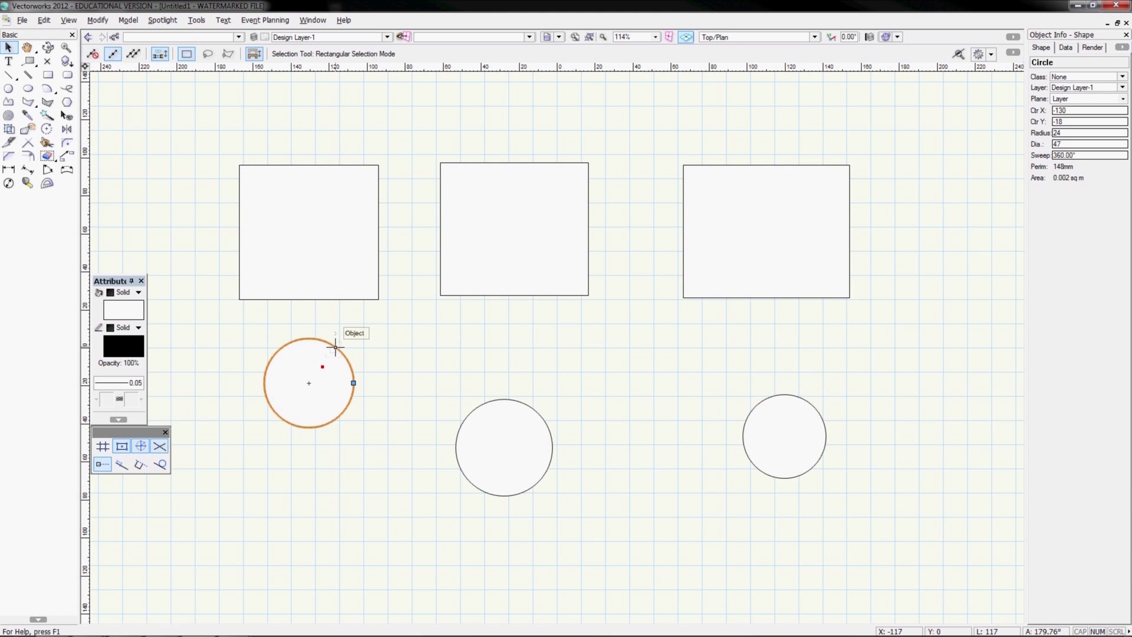
{"action": "left_click_drag", "start_coordinate": [335, 348], "coordinate": [335, 264]}
{"action": "left_click_drag", "start_coordinate": [177, 135], "coordinate": [426, 408]}
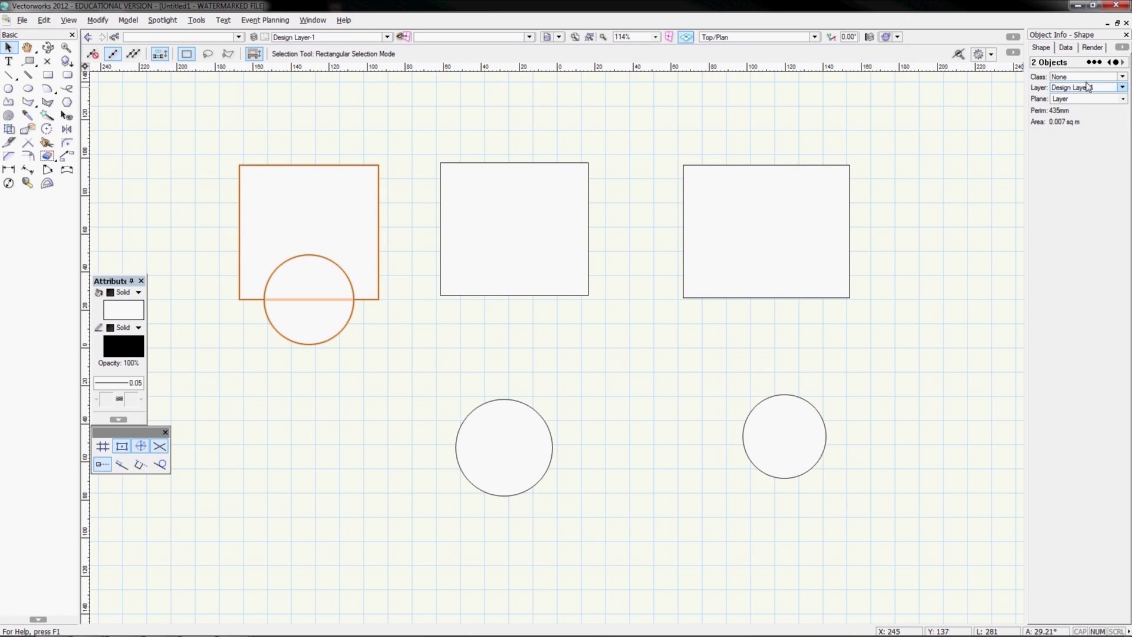
{"action": "right_click", "coordinate": [320, 222]}
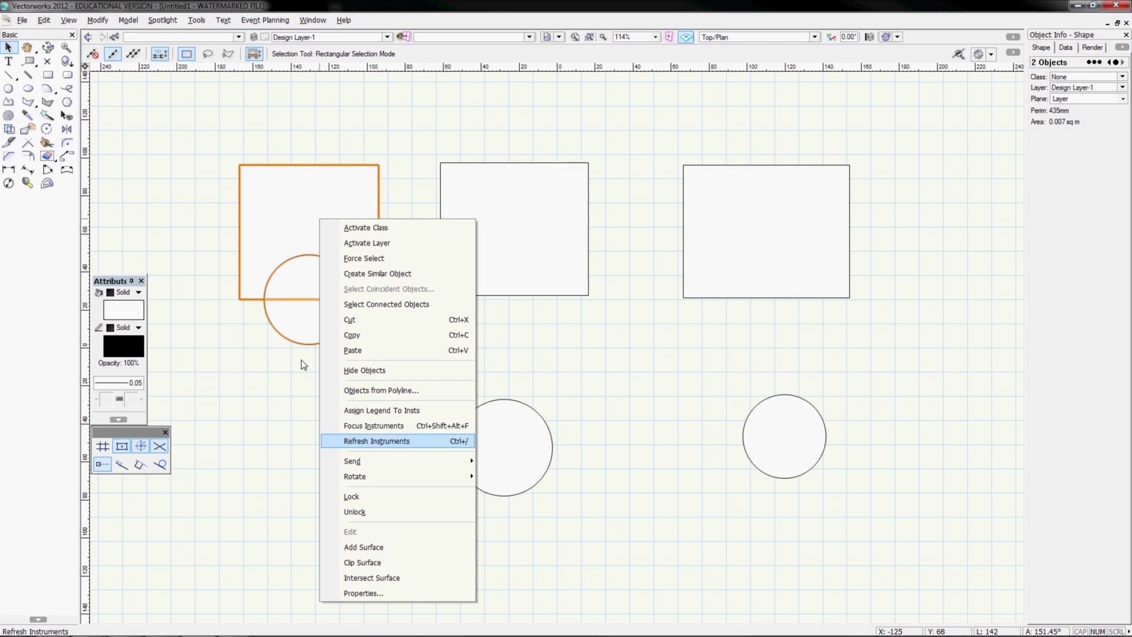
{"action": "left_click", "coordinate": [98, 21]}
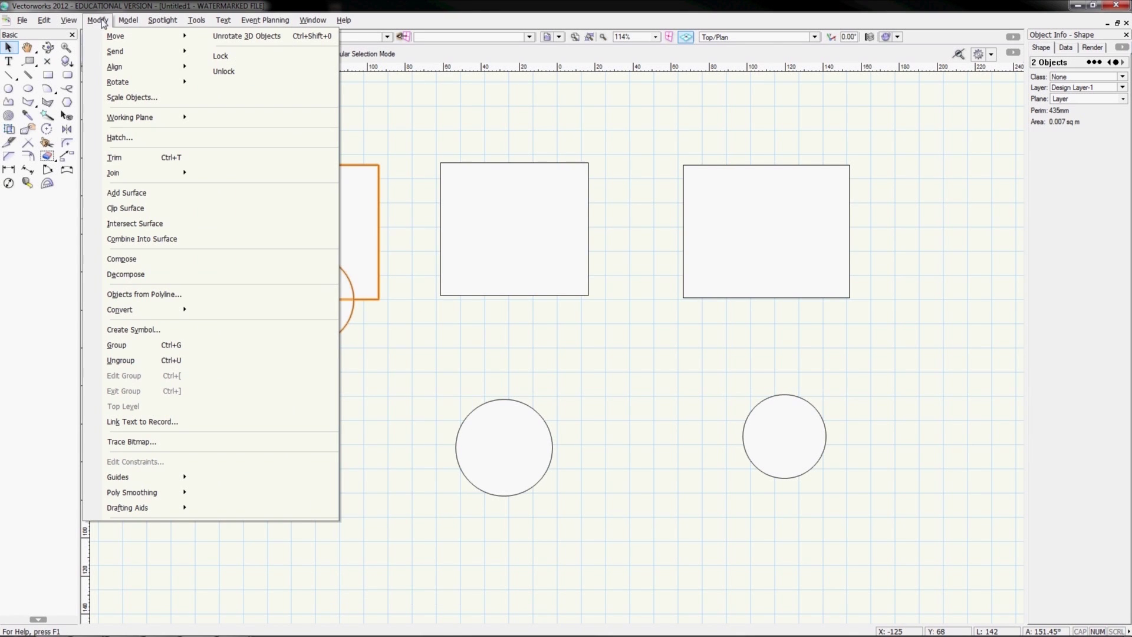
{"action": "left_click", "coordinate": [118, 193]}
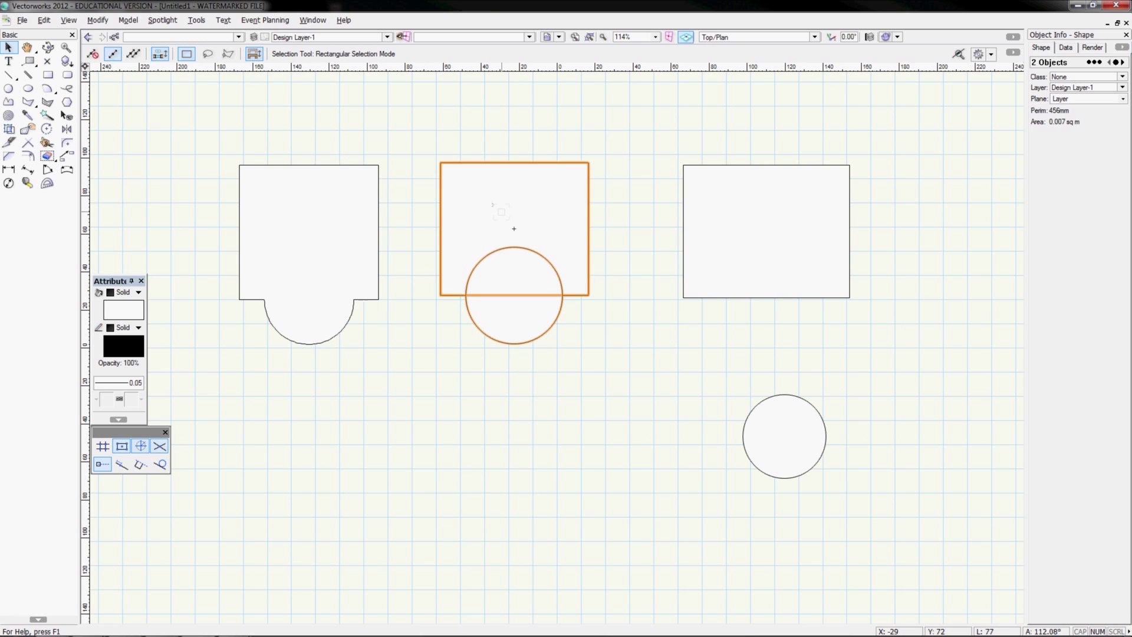
Clip the middle rectangle with its overlapping circle using Clip Surface, and move the circle straight down clear of the cutout
{"action": "right_click", "coordinate": [502, 211]}
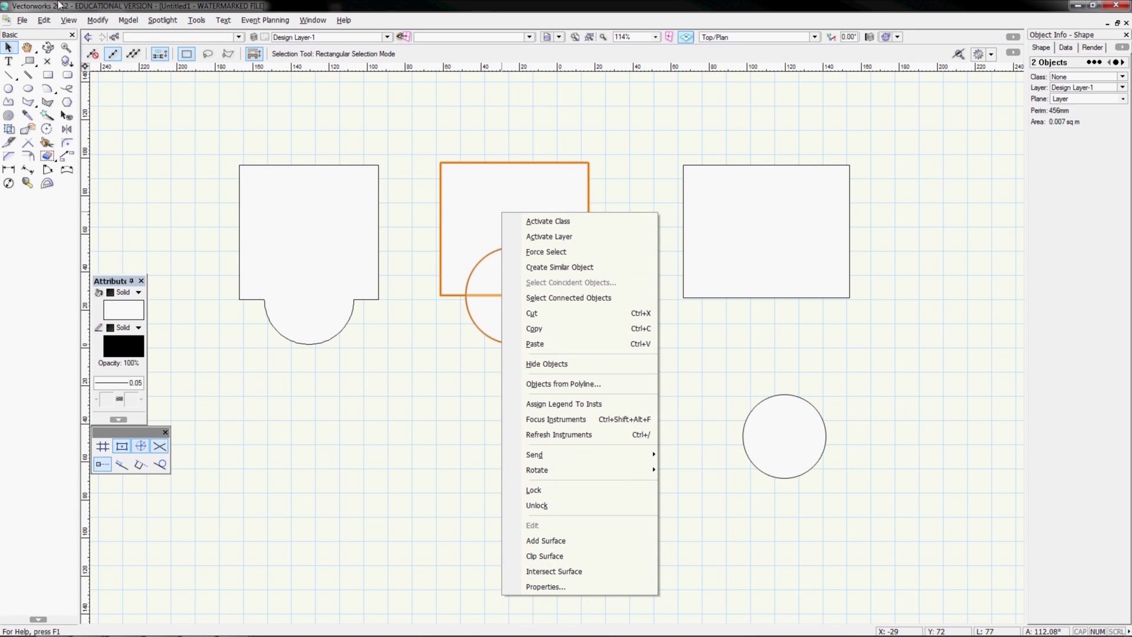
{"action": "left_click", "coordinate": [97, 20]}
{"action": "mouse_move", "coordinate": [108, 37]}
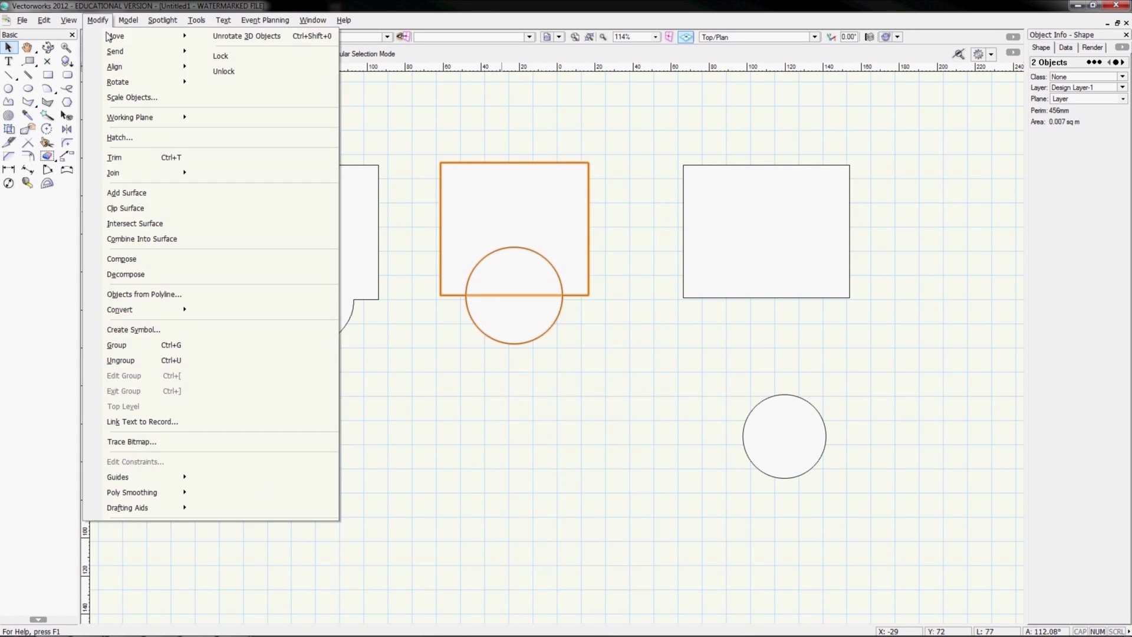
{"action": "left_click", "coordinate": [123, 209]}
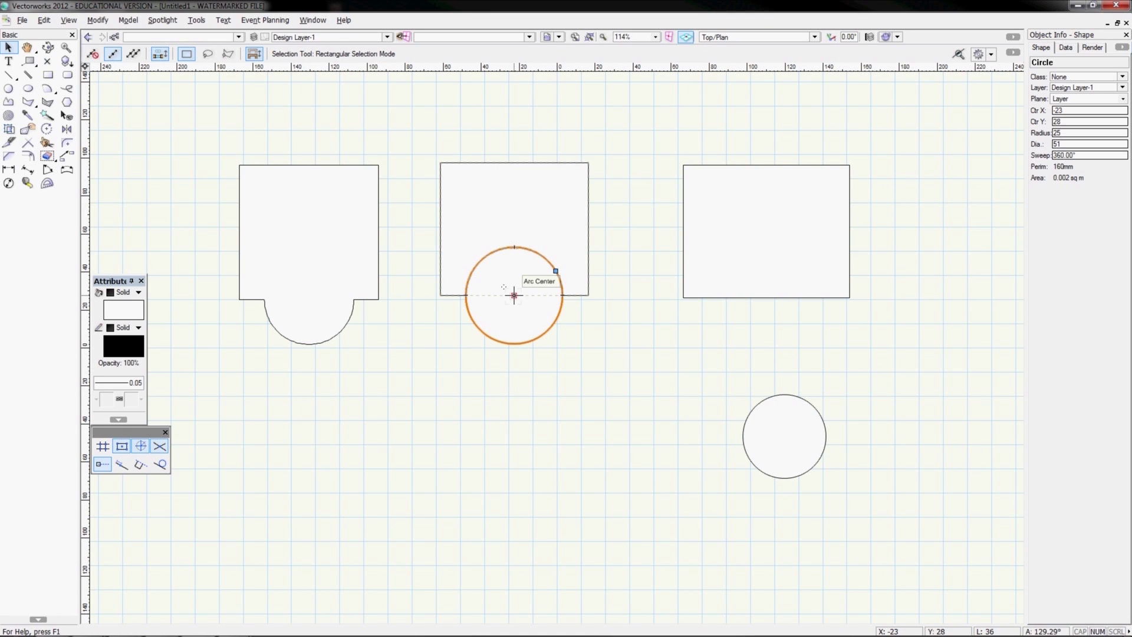
{"action": "left_click_drag", "start_coordinate": [515, 295], "coordinate": [514, 382]}
{"action": "left_click", "coordinate": [582, 335]}
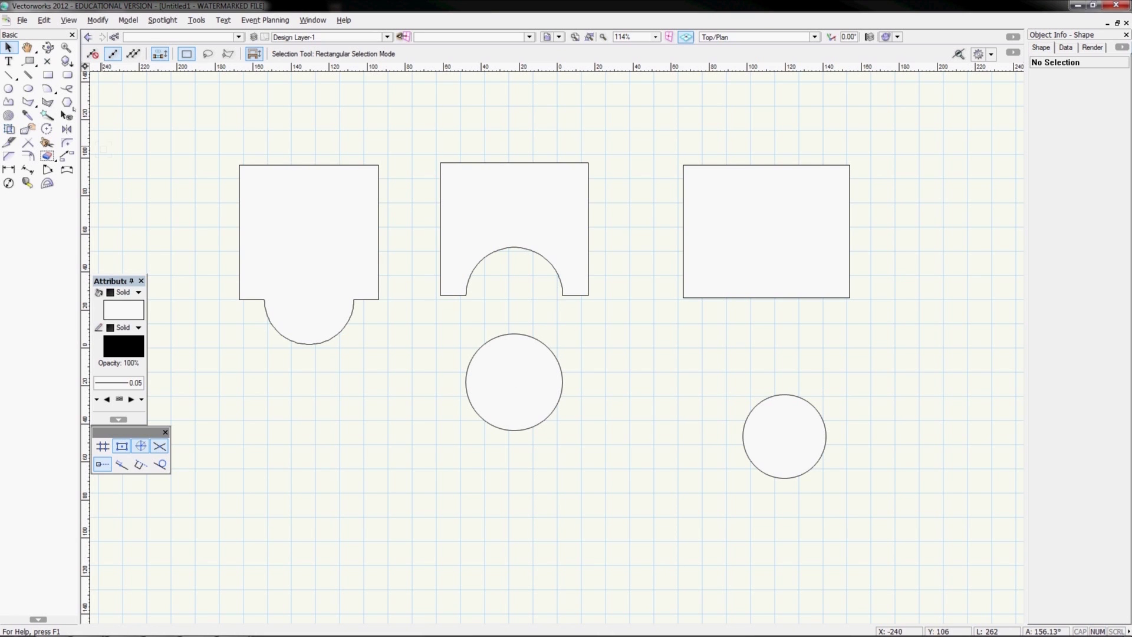
Draw a square of about 45 × 45 mm below the middle circle in corner-to-corner Rectangle mode
{"action": "left_click", "coordinate": [48, 74]}
{"action": "left_click", "coordinate": [472, 568]}
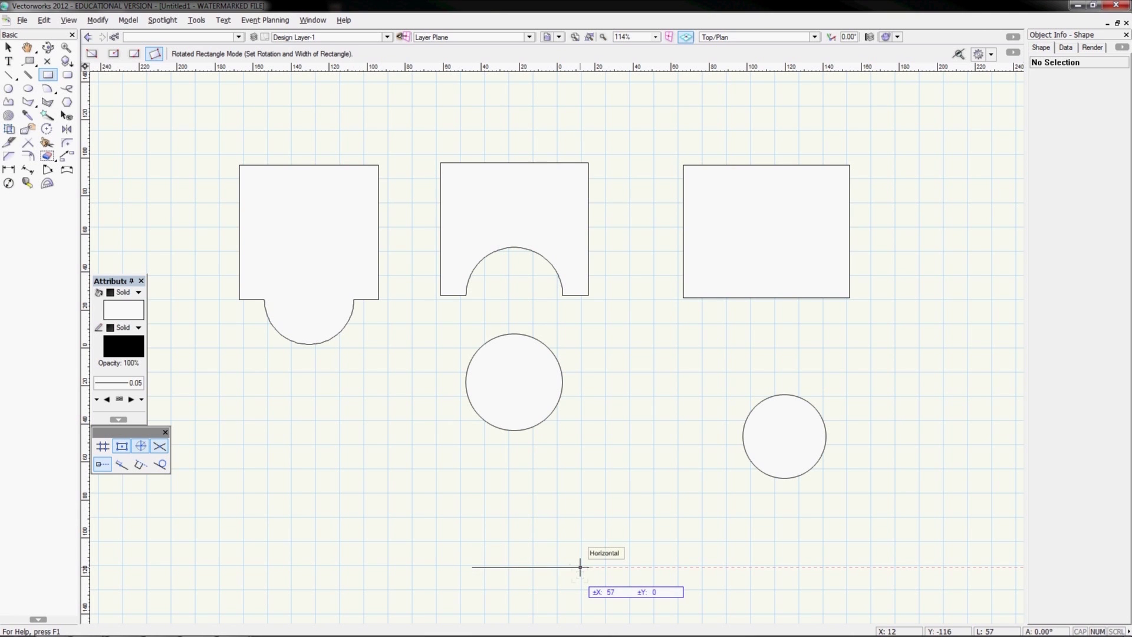
{"action": "key", "text": "u"}
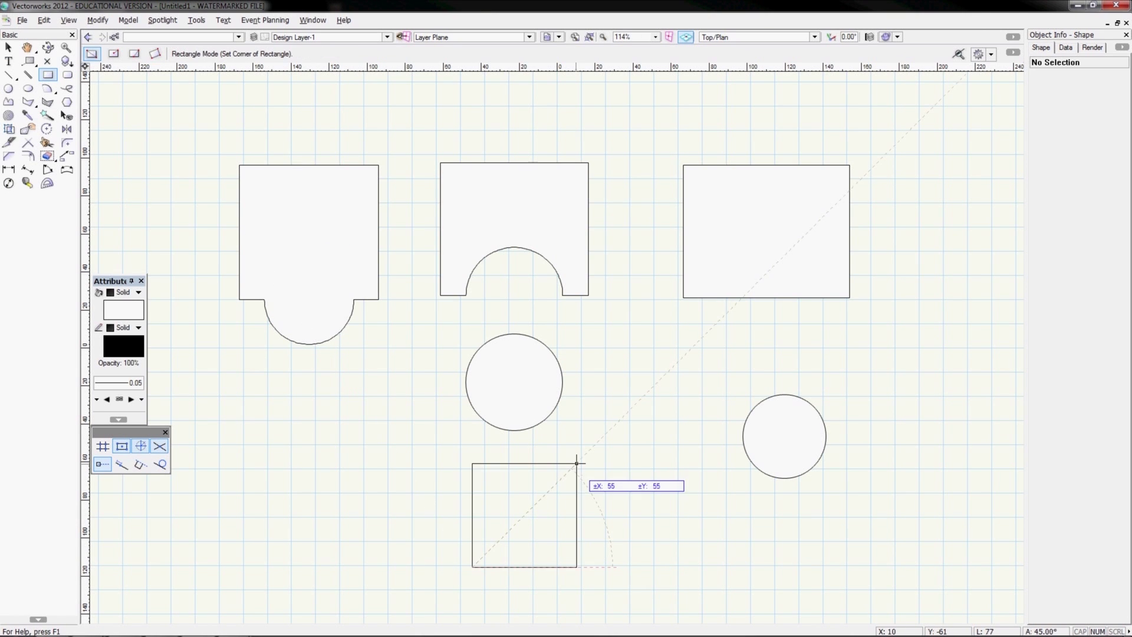
{"action": "left_click", "coordinate": [559, 481]}
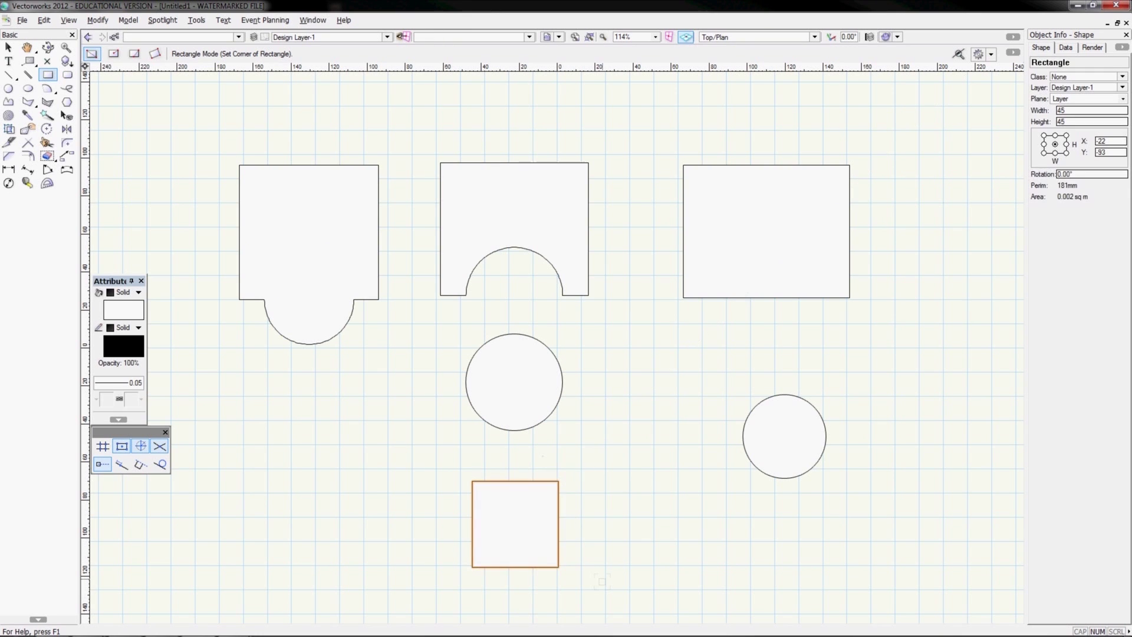
Draw a rotated rectangle of about 27 × 51 mm with one side running from the square's top midpoint to its lower-right corner
{"action": "left_click", "coordinate": [161, 56]}
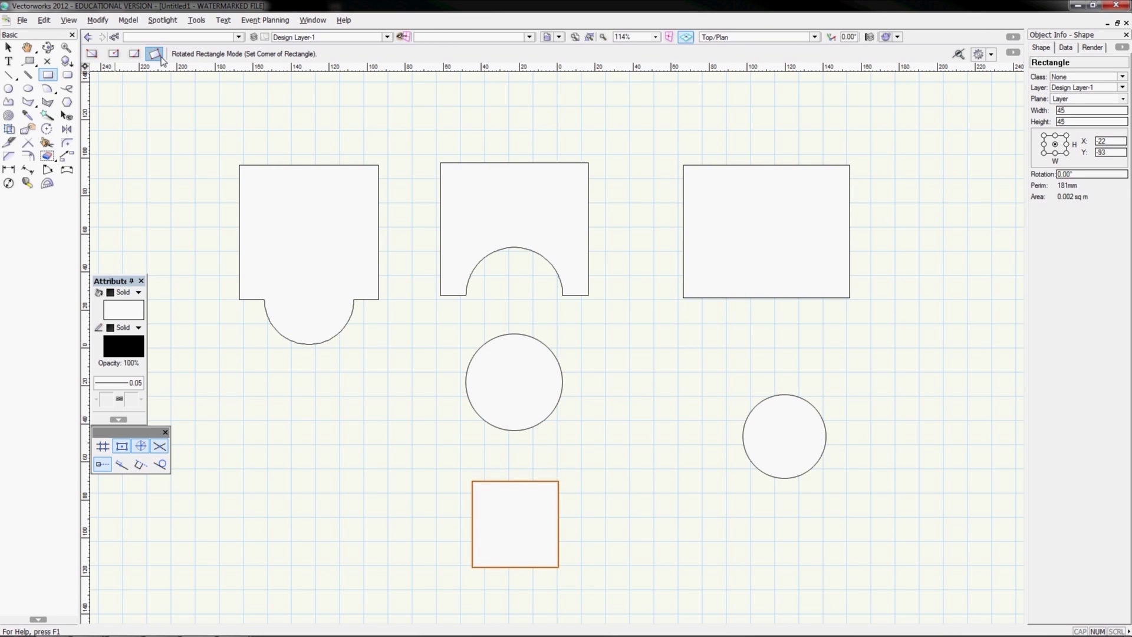
{"action": "left_click", "coordinate": [515, 481]}
{"action": "left_click", "coordinate": [558, 568]}
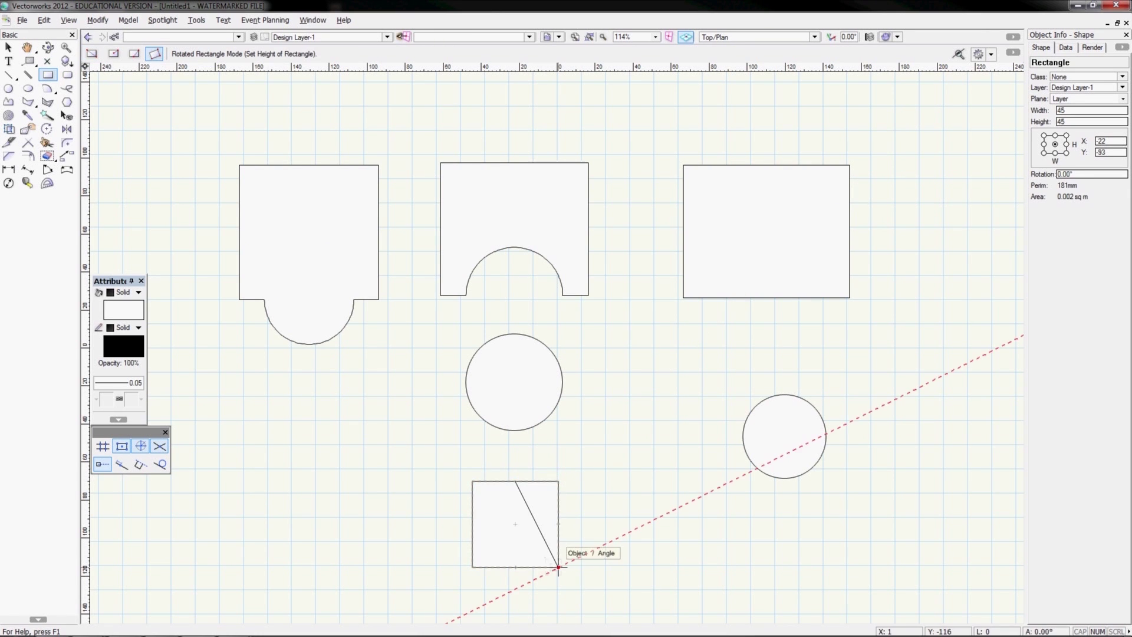
{"action": "left_click", "coordinate": [596, 526]}
Mirror a duplicate of the rotated rectangle about the square's vertical centerline
{"action": "key", "text": "x"}
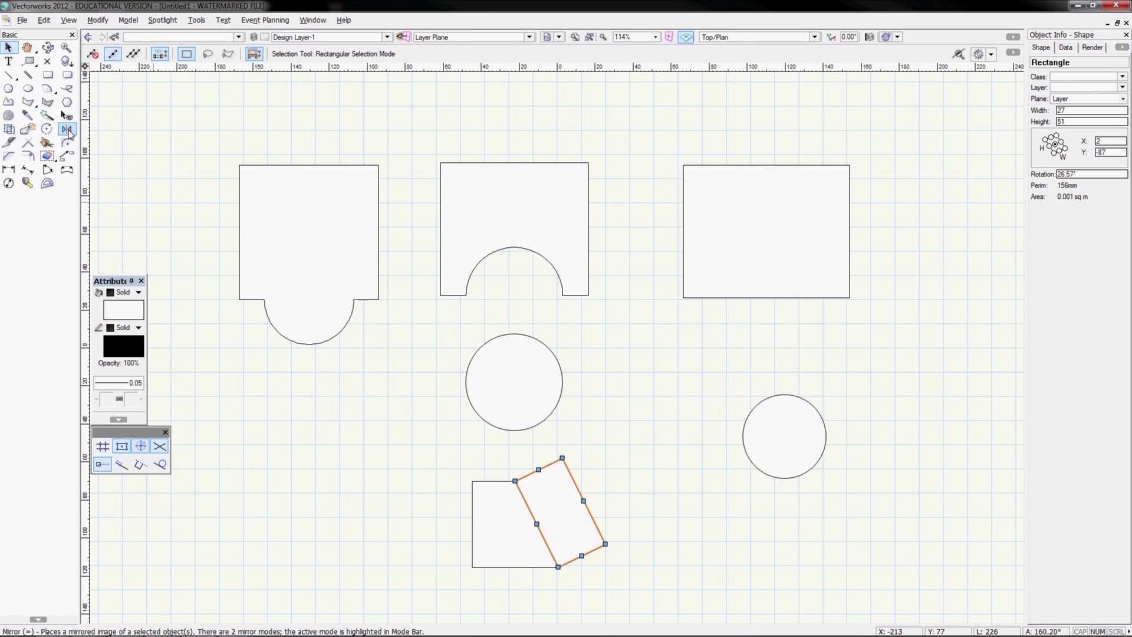
{"action": "left_click", "coordinate": [67, 130]}
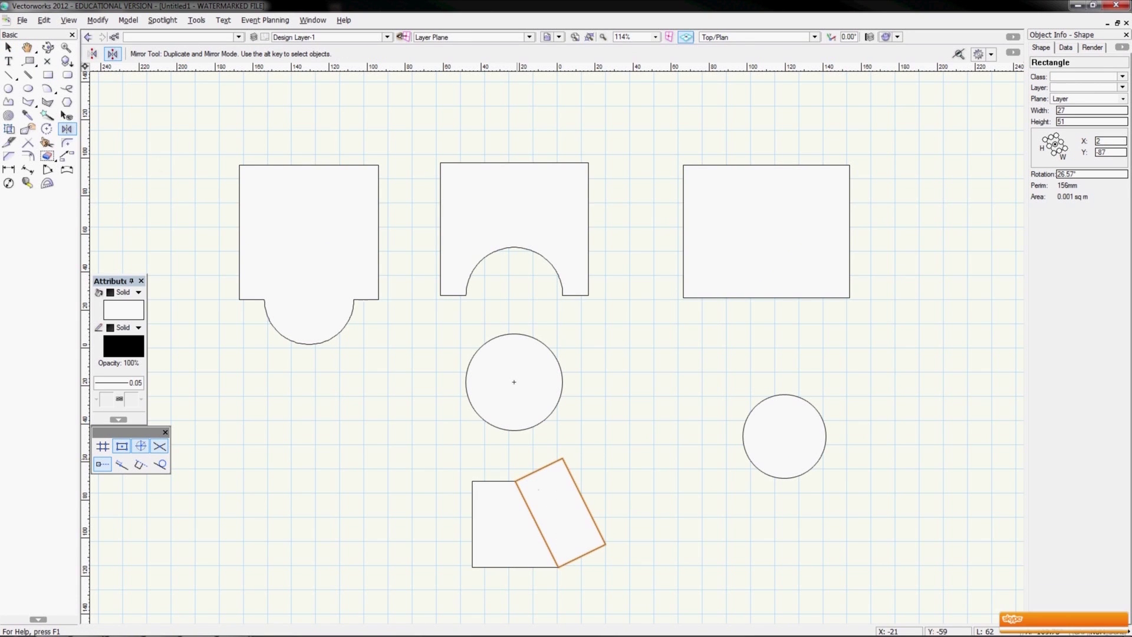
{"action": "left_click", "coordinate": [515, 481]}
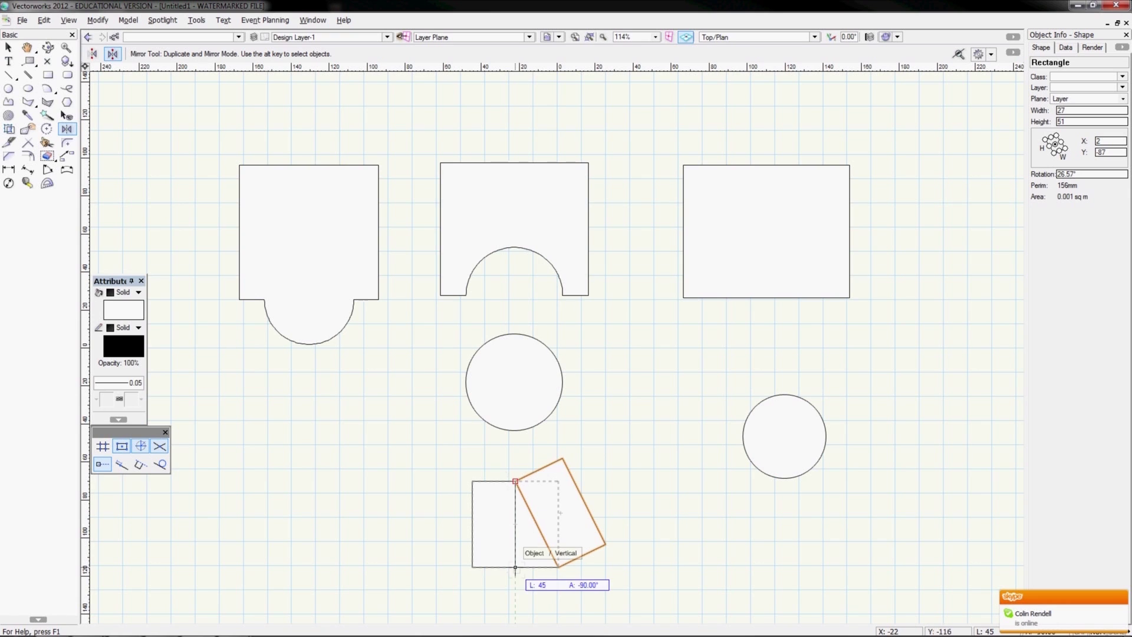
{"action": "left_click", "coordinate": [515, 568]}
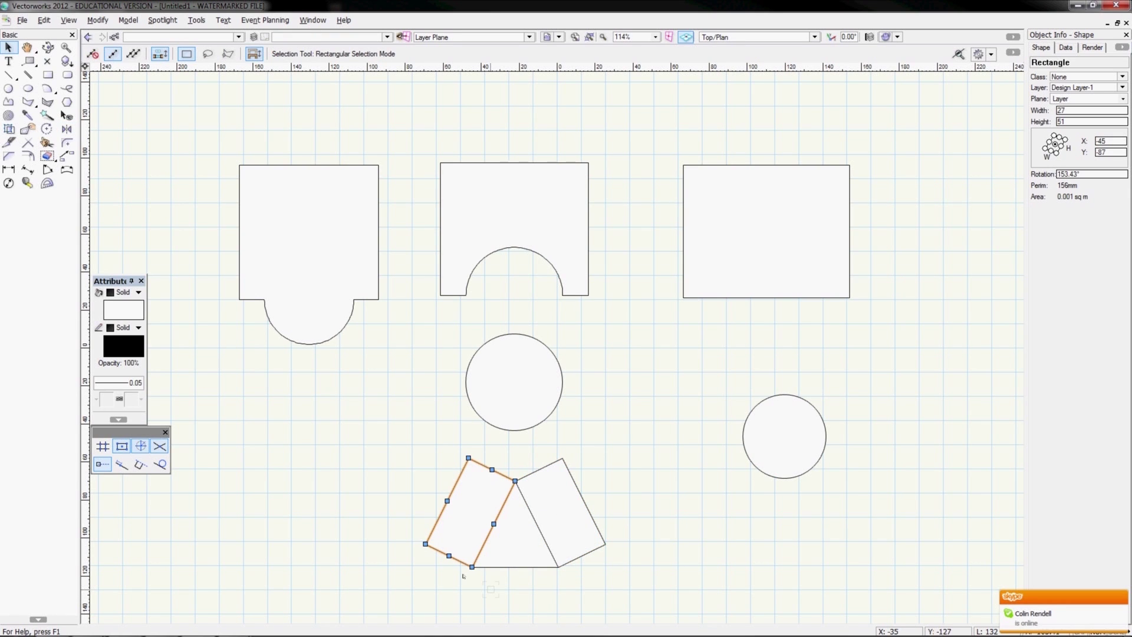
Select the square and both rotated rectangles and apply Clip Surface to cut the square's sloping sides
{"action": "left_click", "coordinate": [463, 577]}
{"action": "left_click", "coordinate": [546, 509]}
{"action": "left_click", "coordinate": [505, 567]}
{"action": "left_click", "coordinate": [368, 423]}
{"action": "left_click_drag", "start_coordinate": [369, 422], "coordinate": [627, 600]}
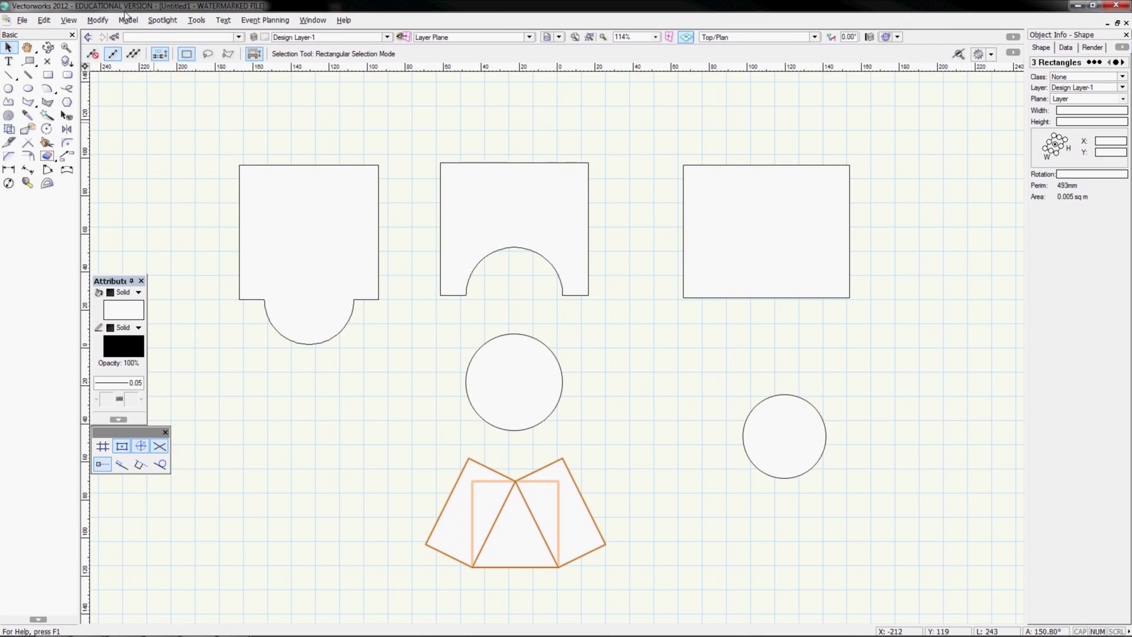
{"action": "left_click", "coordinate": [97, 20]}
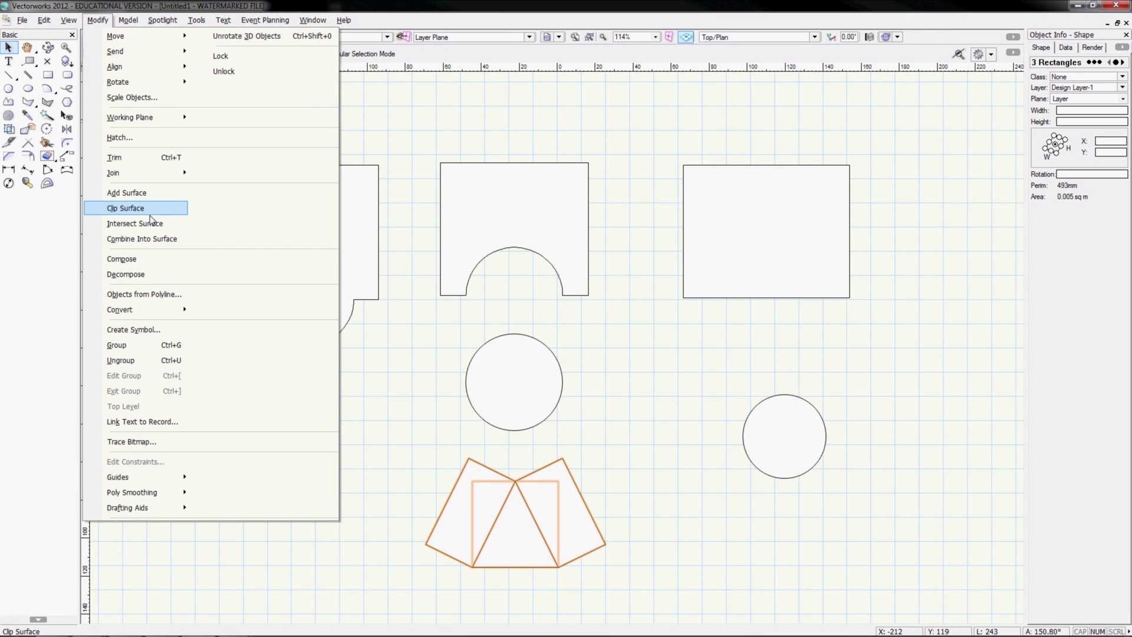
{"action": "left_click", "coordinate": [120, 208]}
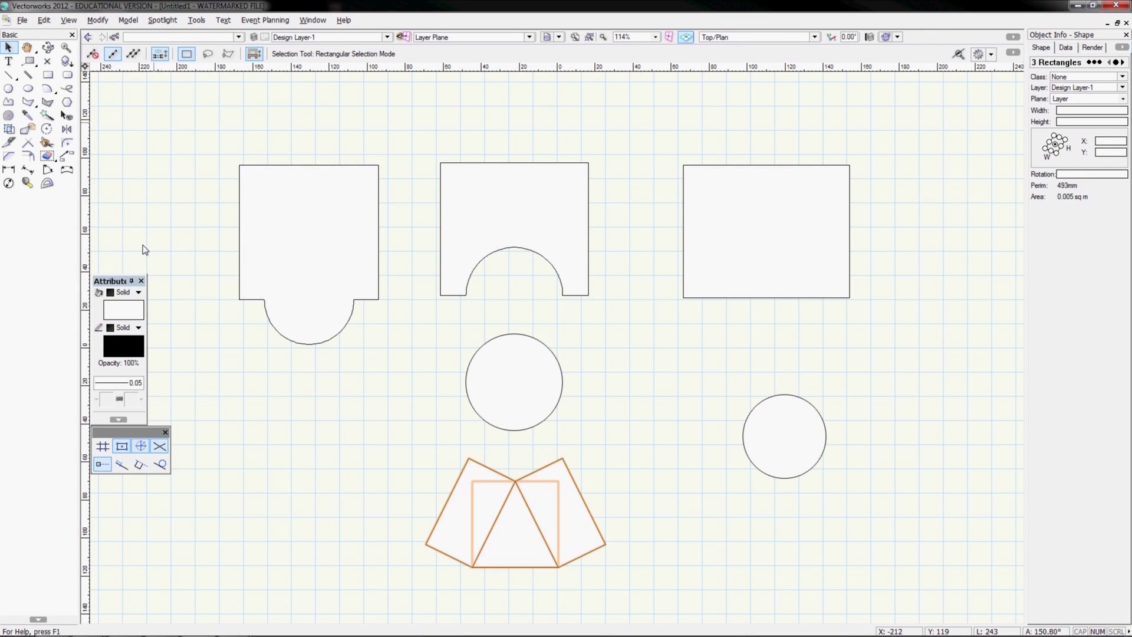
Delete the two rotated rectangles beside the clipped triangle
{"action": "left_click", "coordinate": [555, 498]}
{"action": "key", "text": "Delete"}
{"action": "left_click", "coordinate": [459, 497]}
{"action": "key", "text": "Delete"}
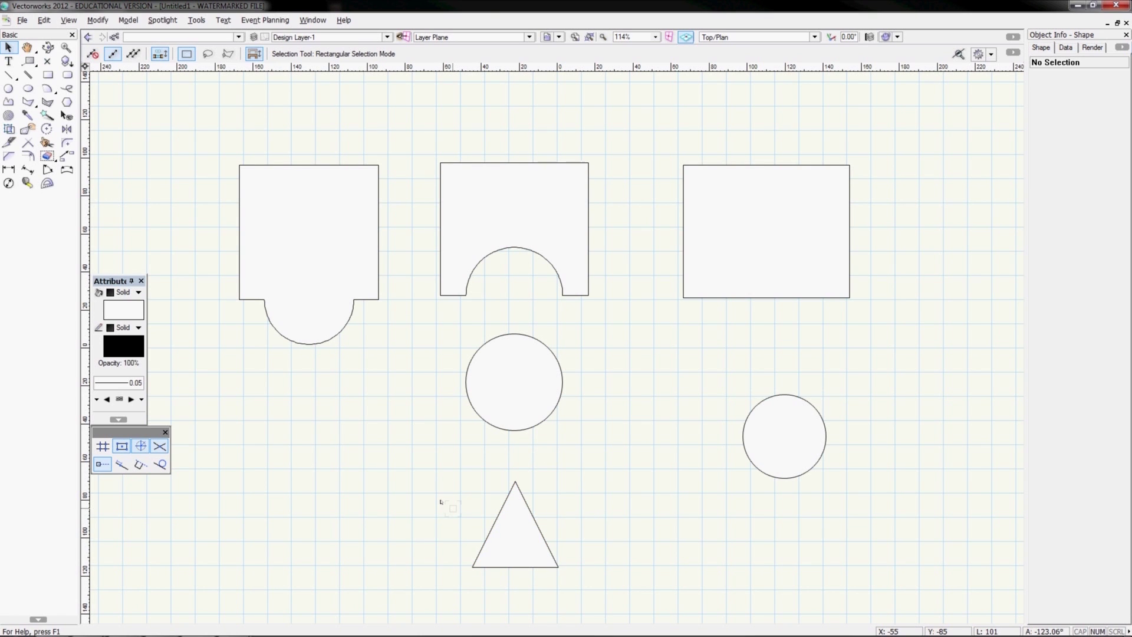
{"action": "left_click", "coordinate": [508, 520]}
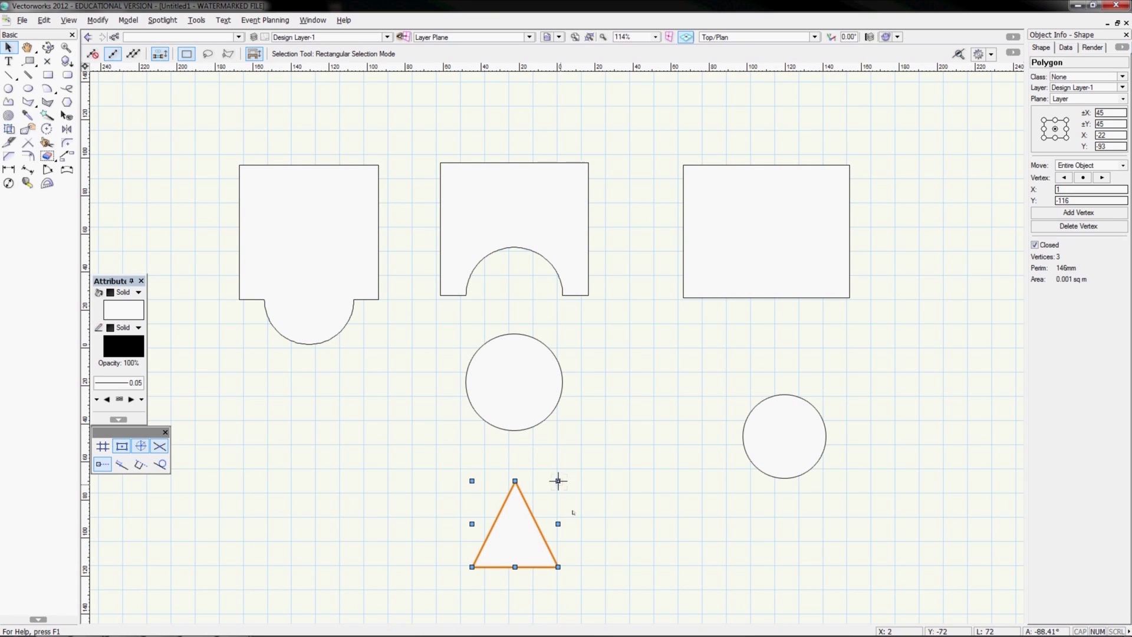
{"action": "left_click", "coordinate": [391, 458]}
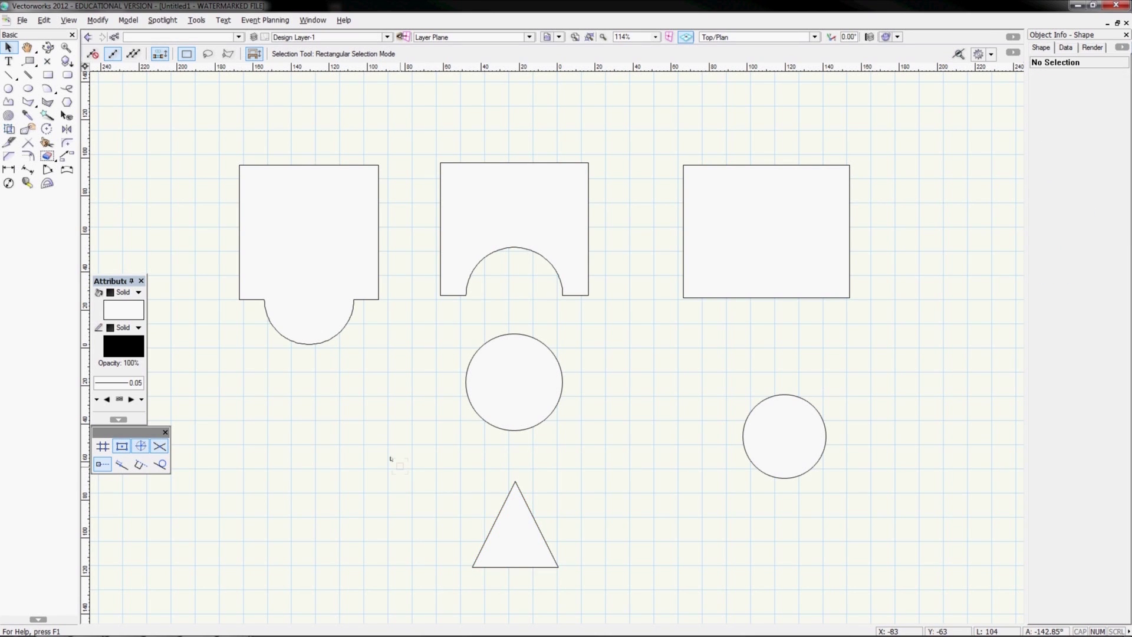
Draw a horizontal rectangle of about 69 × 19 mm across the middle of the triangle
{"action": "left_click", "coordinate": [48, 75]}
{"action": "left_click", "coordinate": [446, 537]}
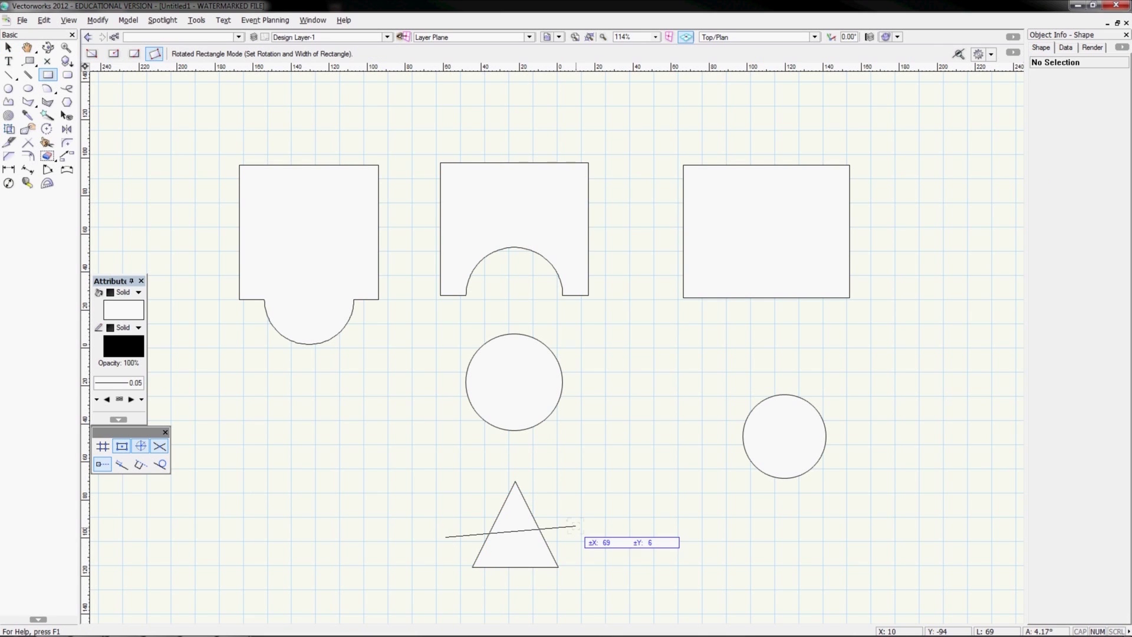
{"action": "left_click", "coordinate": [577, 536]}
{"action": "left_click", "coordinate": [577, 500]}
Draw a rotated rectangle of about 31 × 66 mm overlapping the right side of the triangle and the horizontal rectangle
{"action": "left_click", "coordinate": [555, 464]}
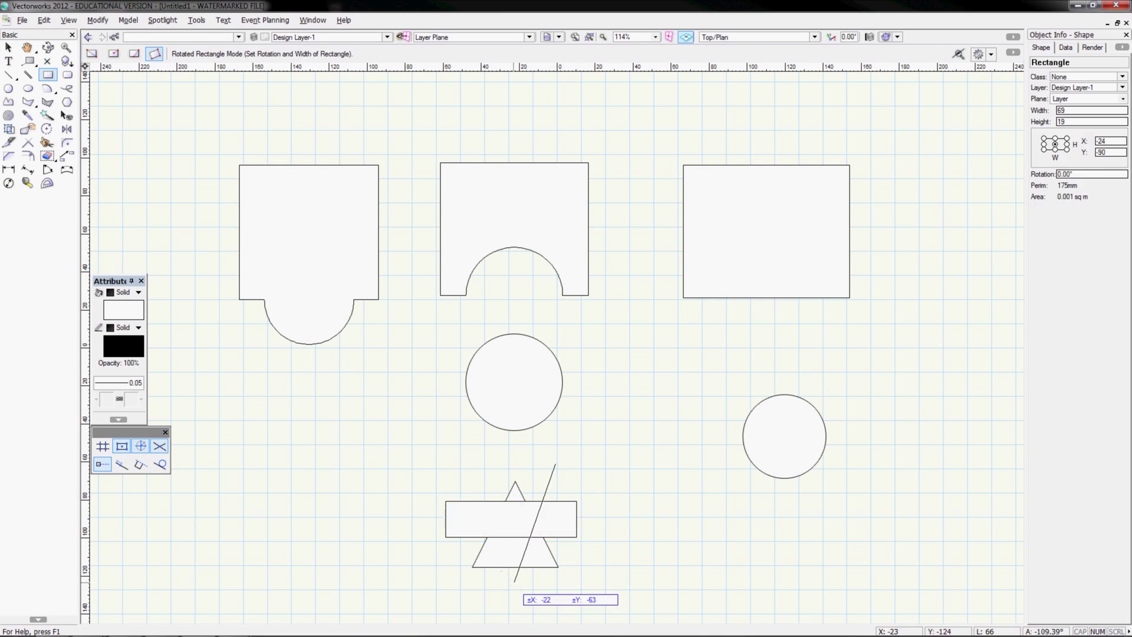
{"action": "left_click", "coordinate": [510, 580]}
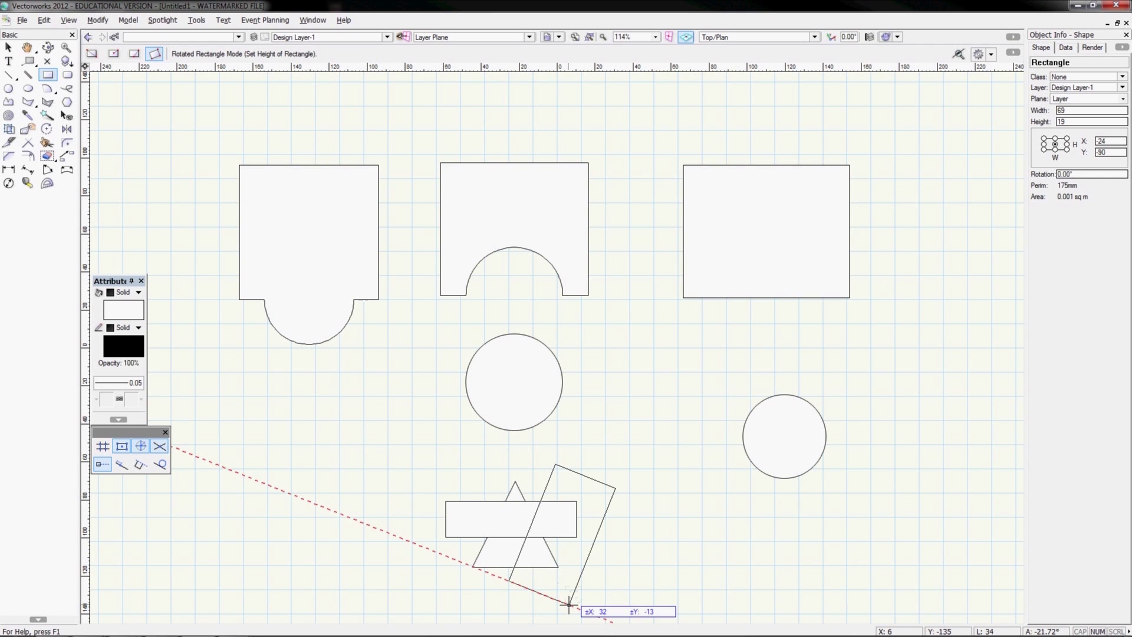
{"action": "left_click", "coordinate": [569, 604]}
{"action": "key", "text": "x"}
{"action": "key", "text": "x"}
Select the triangle with both overlapping rectangles and apply Clip Surface
{"action": "left_click_drag", "start_coordinate": [394, 422], "coordinate": [615, 602]}
{"action": "scroll", "coordinate": [609, 355], "scroll_direction": "down", "scroll_amount": 3}
{"action": "scroll", "coordinate": [610, 356], "scroll_direction": "up", "scroll_amount": 1}
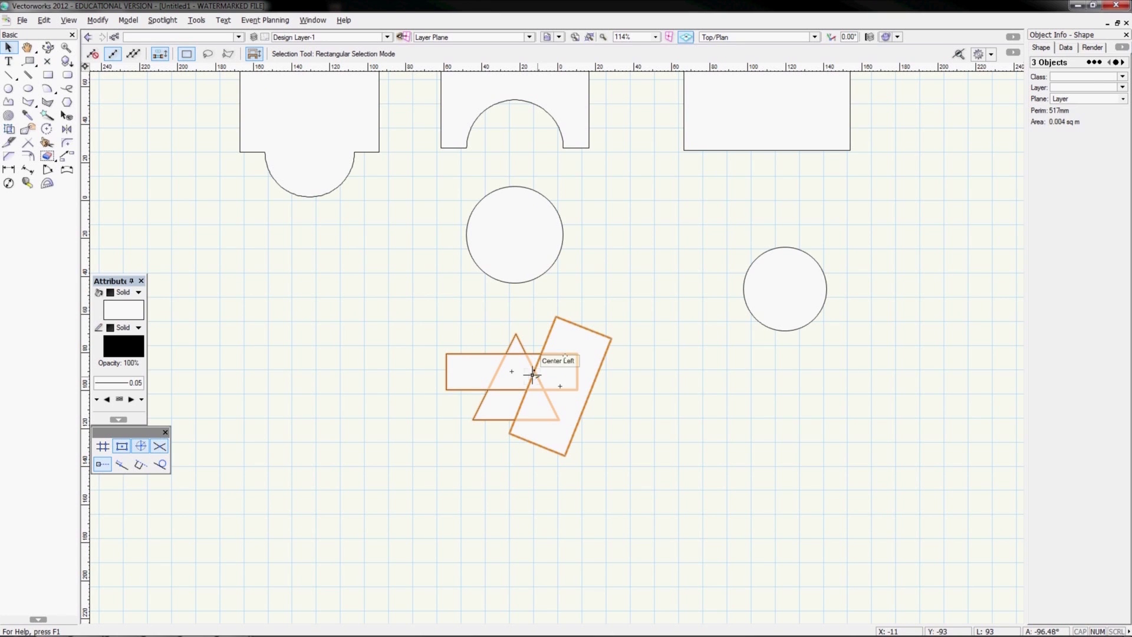
{"action": "left_click", "coordinate": [98, 20]}
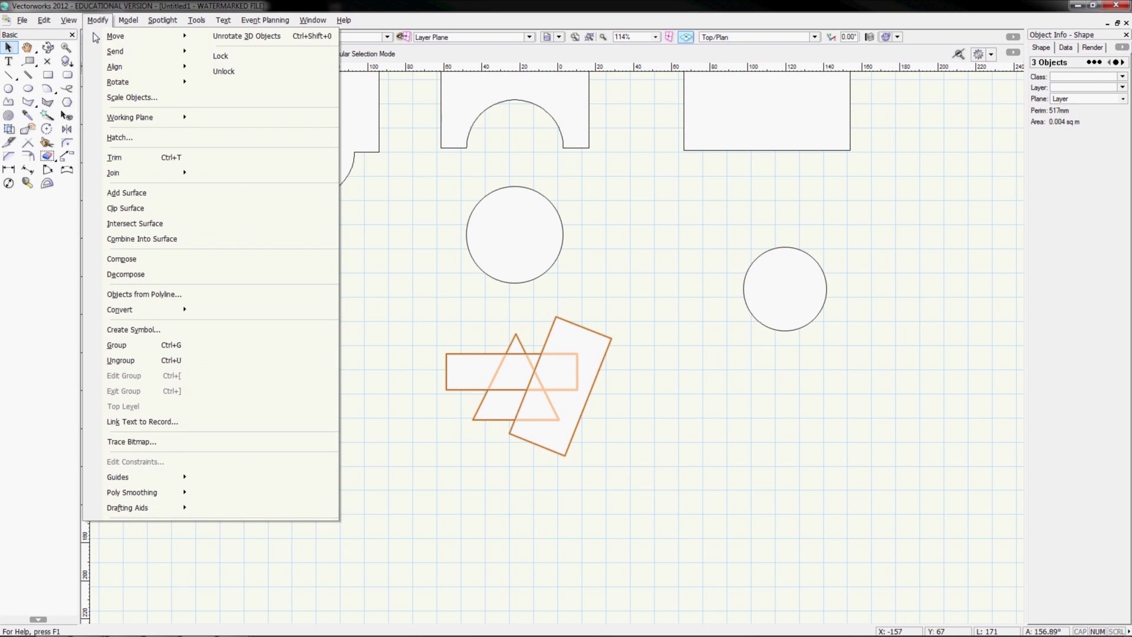
{"action": "left_click", "coordinate": [135, 210]}
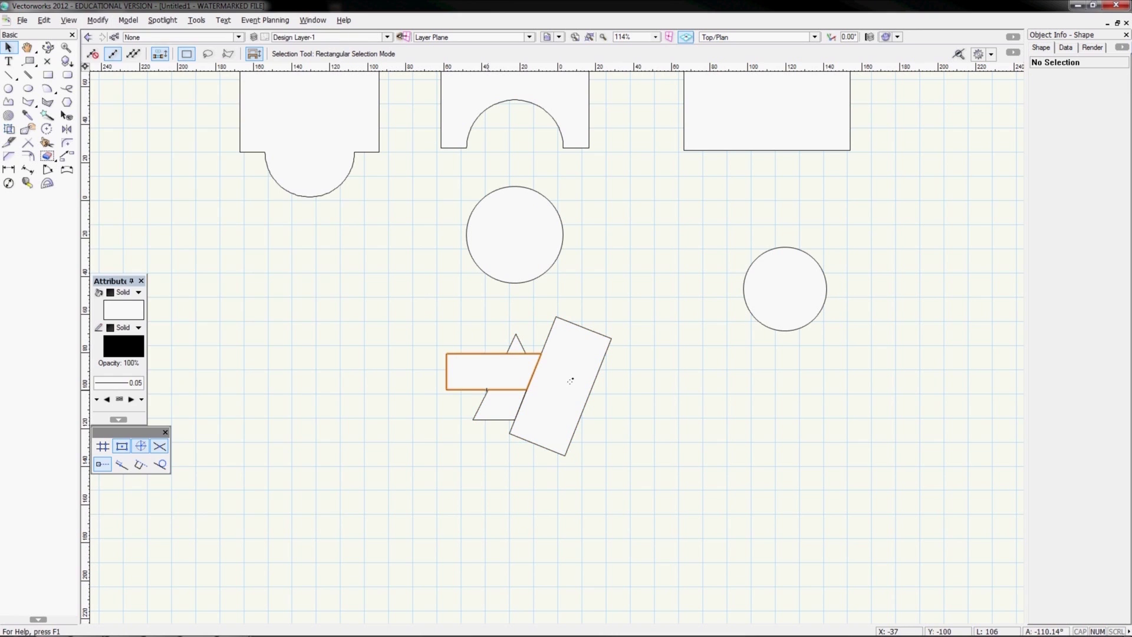
Delete the tilted rectangle and the clipped horizontal rectangle lying over the triangle
{"action": "left_click", "coordinate": [570, 380]}
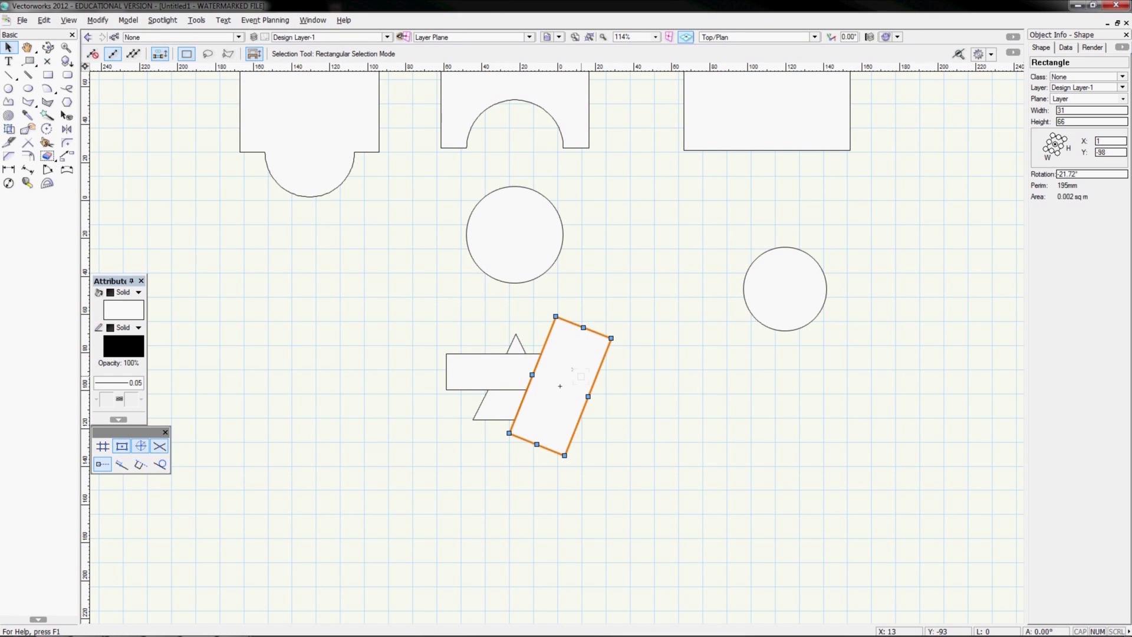
{"action": "key", "text": "Delete"}
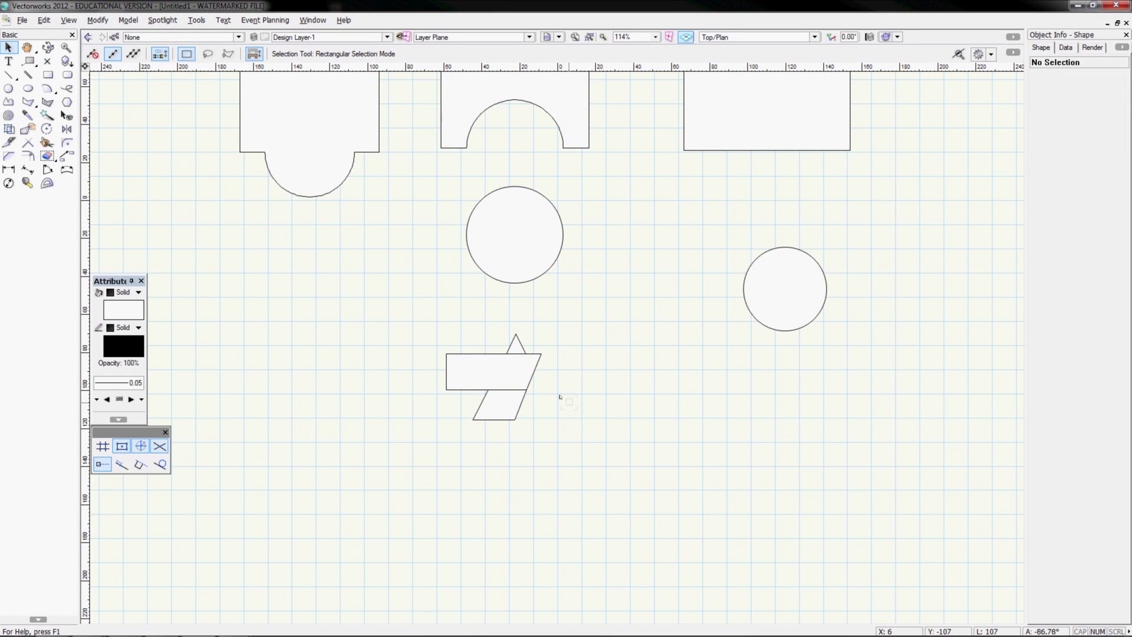
{"action": "left_click", "coordinate": [445, 370]}
{"action": "key", "text": "Delete"}
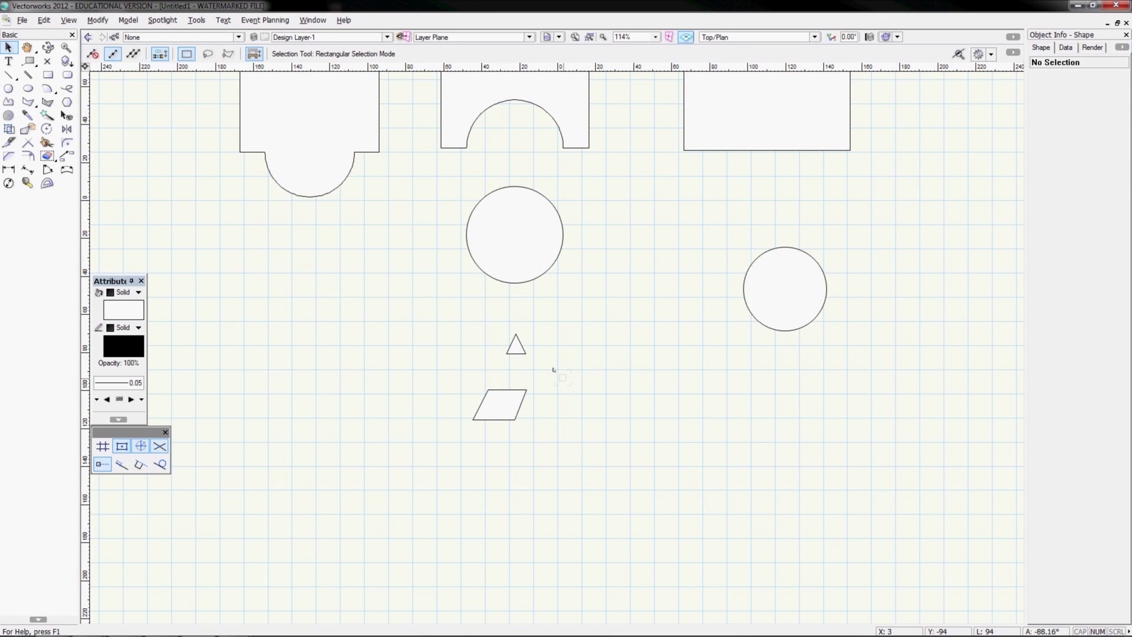
Delete the small triangle and the parallelogram remaining below the middle circle
{"action": "middle_click_drag", "start_coordinate": [564, 333], "coordinate": [549, 387]}
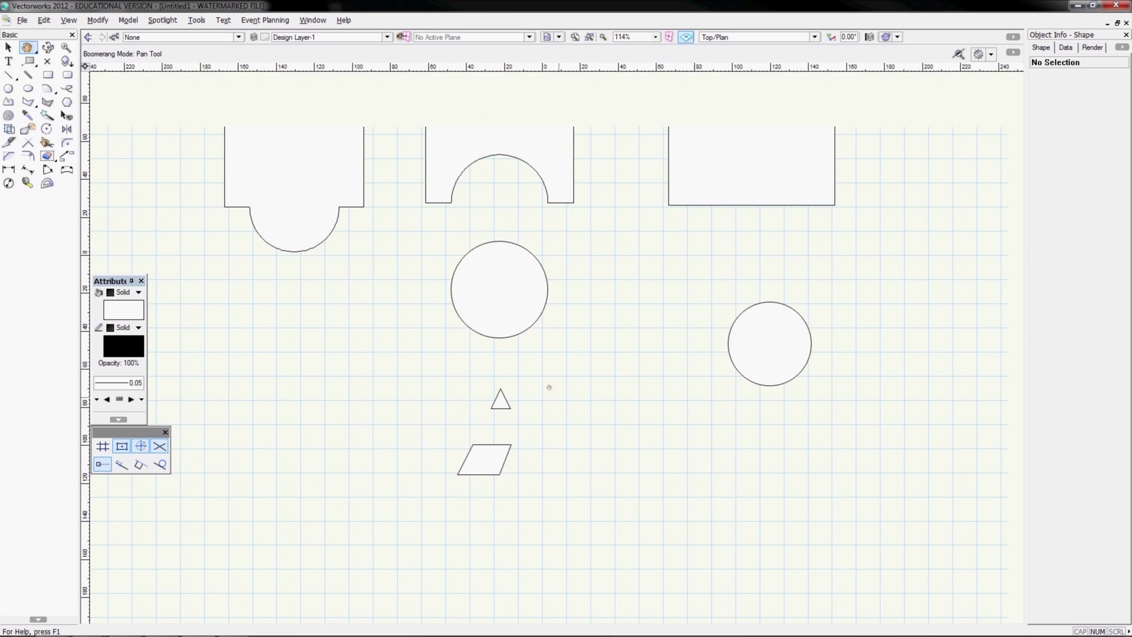
{"action": "left_click_drag", "start_coordinate": [433, 370], "coordinate": [581, 504]}
{"action": "key", "text": "Delete"}
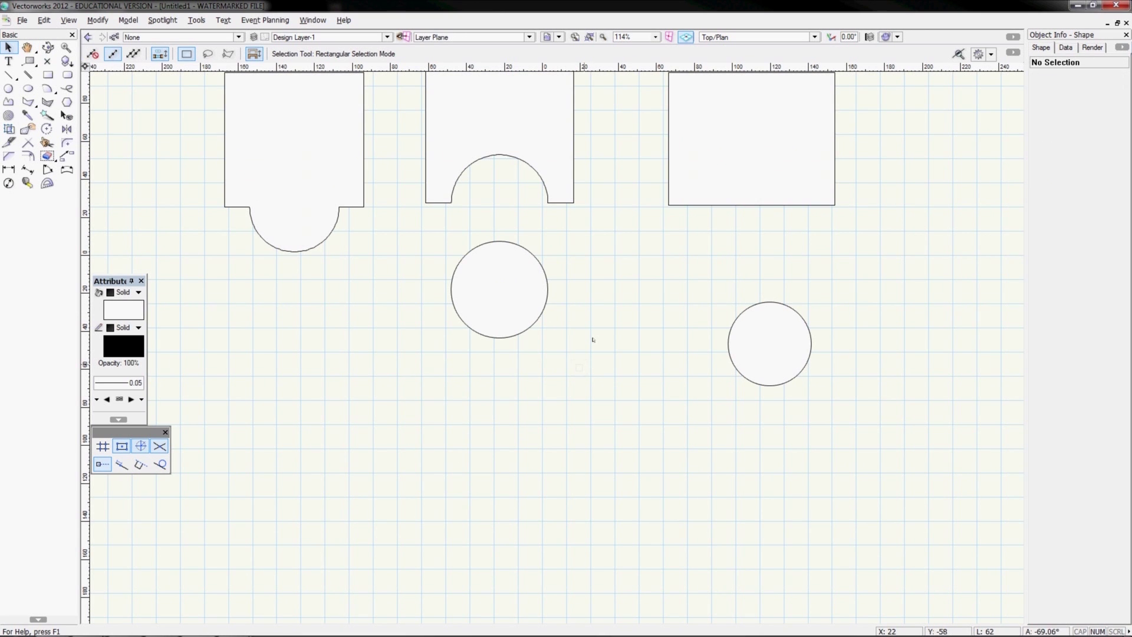
Move the remaining circle so that its centre sits on the lower-right corner of the rightmost rectangle
{"action": "middle_click_drag", "start_coordinate": [683, 332], "coordinate": [597, 464]}
{"action": "left_click", "coordinate": [688, 465]}
{"action": "left_click_drag", "start_coordinate": [714, 419], "coordinate": [750, 336]}
{"action": "left_click", "coordinate": [682, 437]}
{"action": "middle_click_drag", "start_coordinate": [689, 433], "coordinate": [654, 442]}
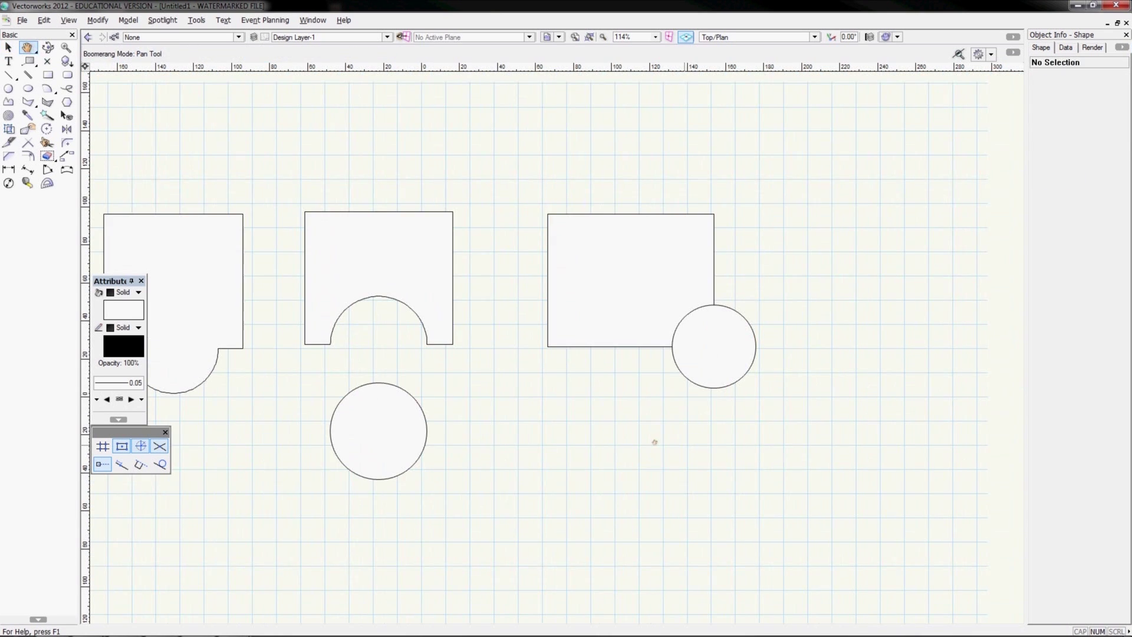
Select the rightmost rectangle together with the circle overlapping its corner and apply Intersect Surface
{"action": "scroll", "coordinate": [729, 343], "scroll_direction": "up", "scroll_amount": 2}
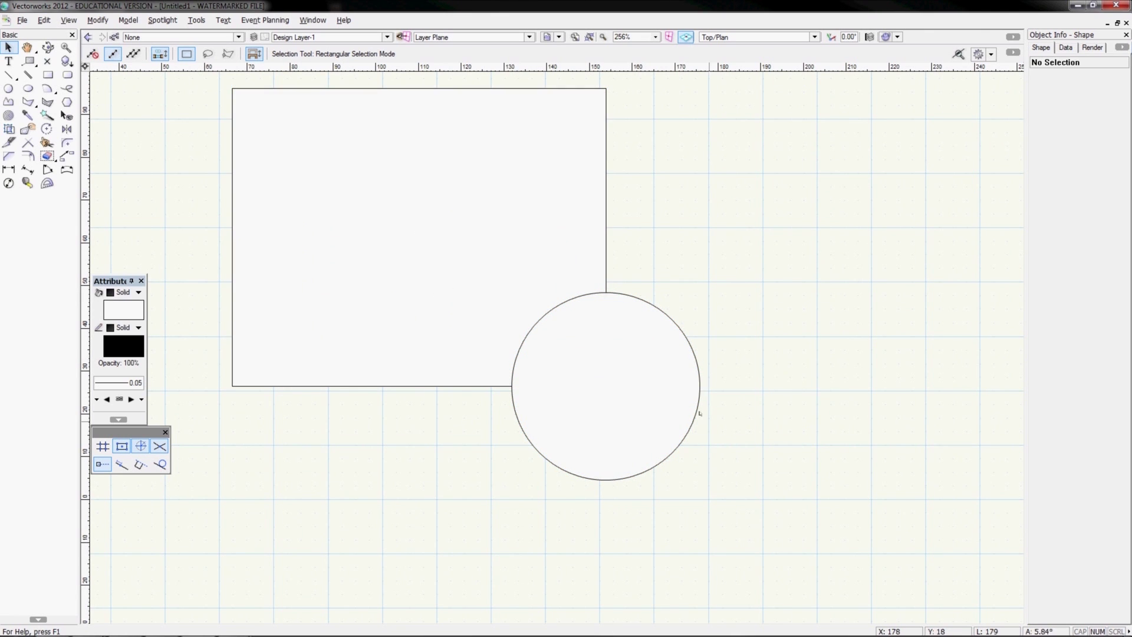
{"action": "scroll", "coordinate": [548, 355], "scroll_direction": "down", "scroll_amount": 1}
{"action": "middle_click_drag", "start_coordinate": [525, 350], "coordinate": [552, 376]}
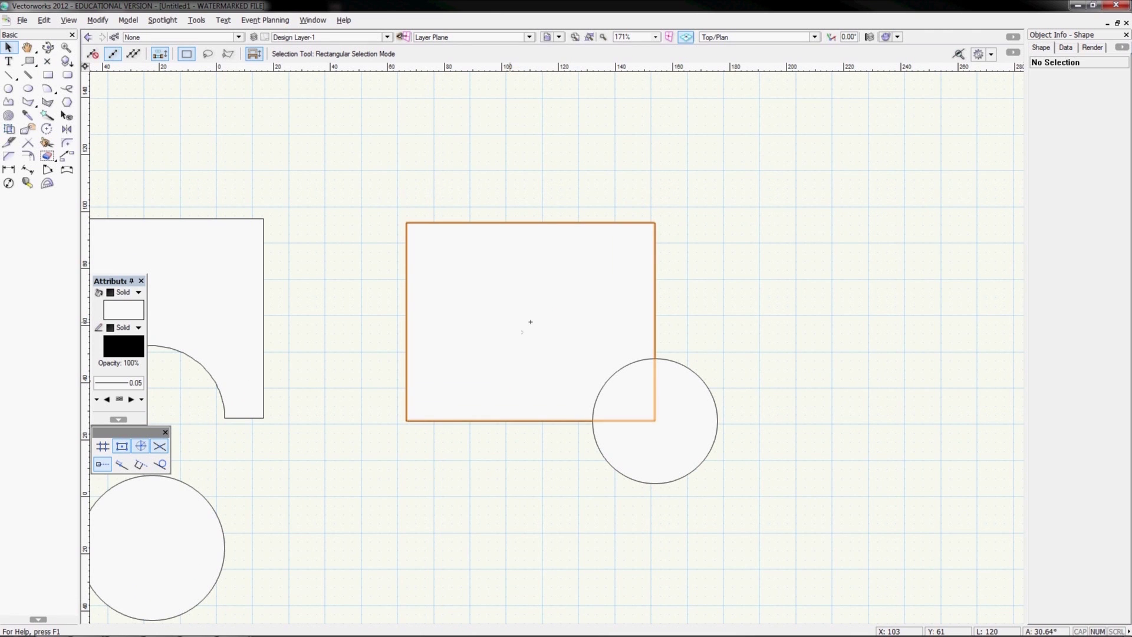
{"action": "left_click_drag", "start_coordinate": [532, 332], "coordinate": [350, 192]}
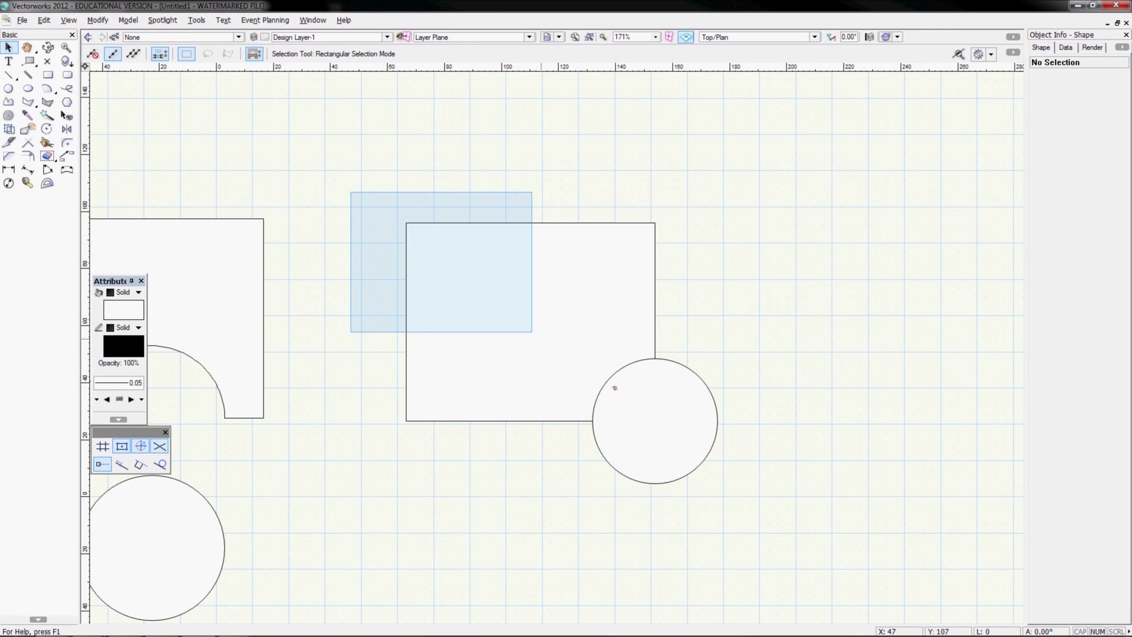
{"action": "left_click_drag", "start_coordinate": [615, 387], "coordinate": [723, 508]}
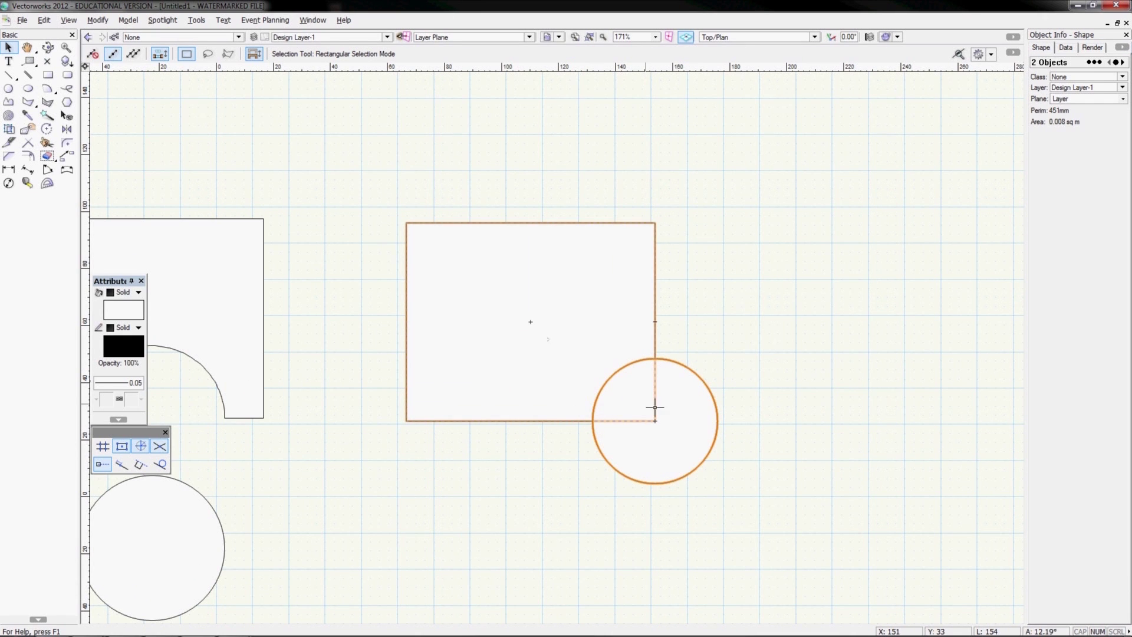
{"action": "left_click", "coordinate": [98, 20]}
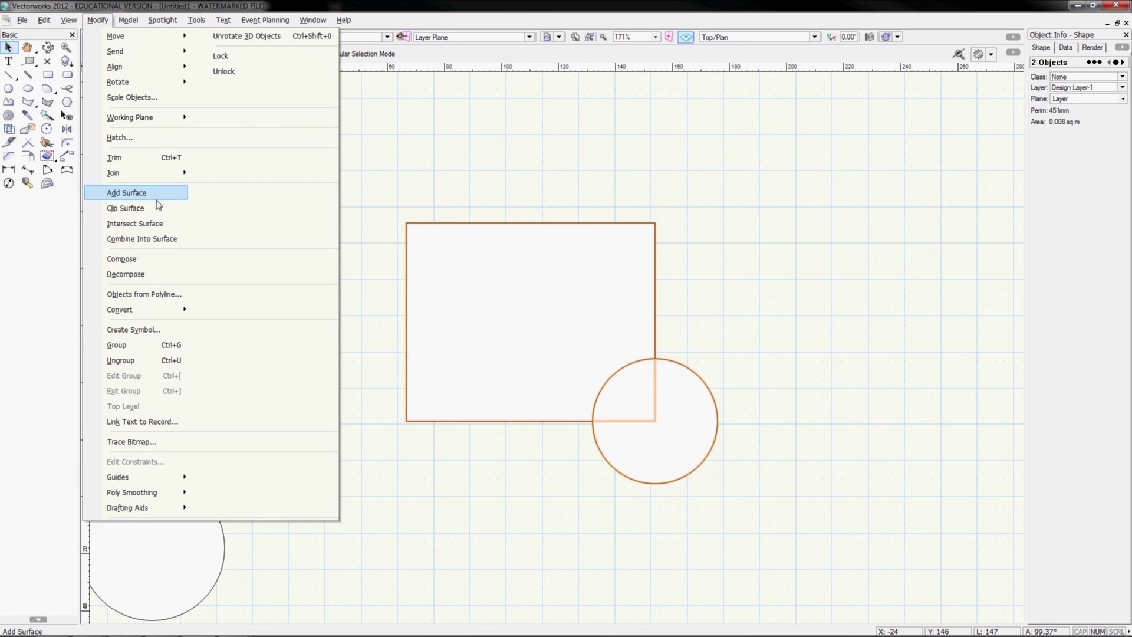
{"action": "left_click", "coordinate": [142, 225]}
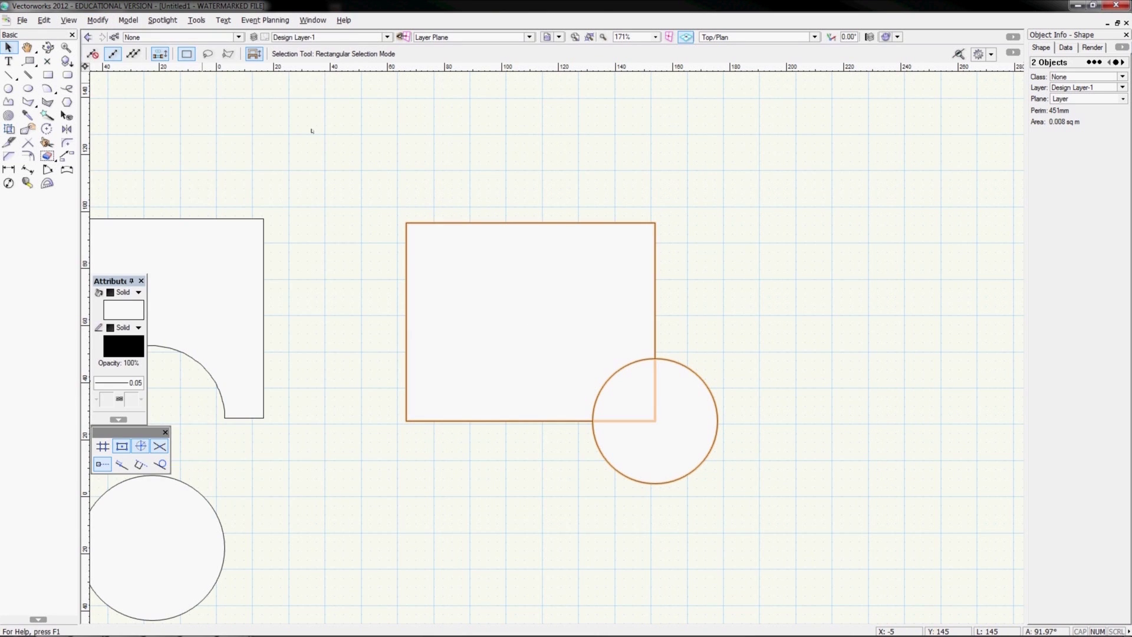
{"action": "right_click", "coordinate": [450, 357]}
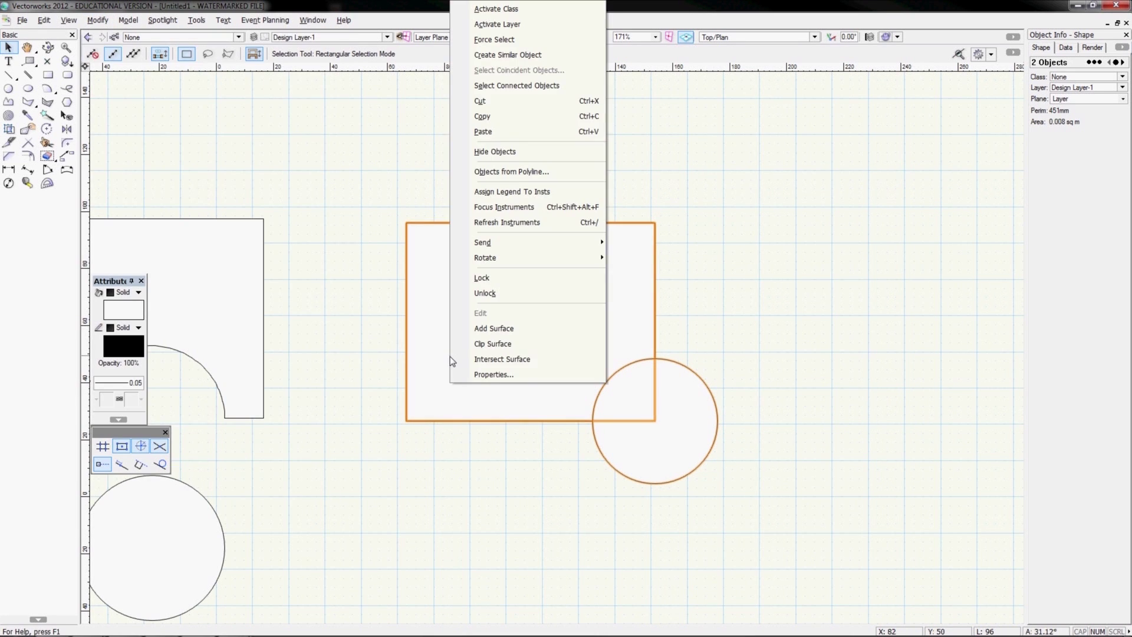
{"action": "left_click", "coordinate": [483, 359]}
Pull the quarter-circle piece out of the overlap and place it across the rectangle's upper-left corner
{"action": "left_click_drag", "start_coordinate": [616, 402], "coordinate": [703, 293]}
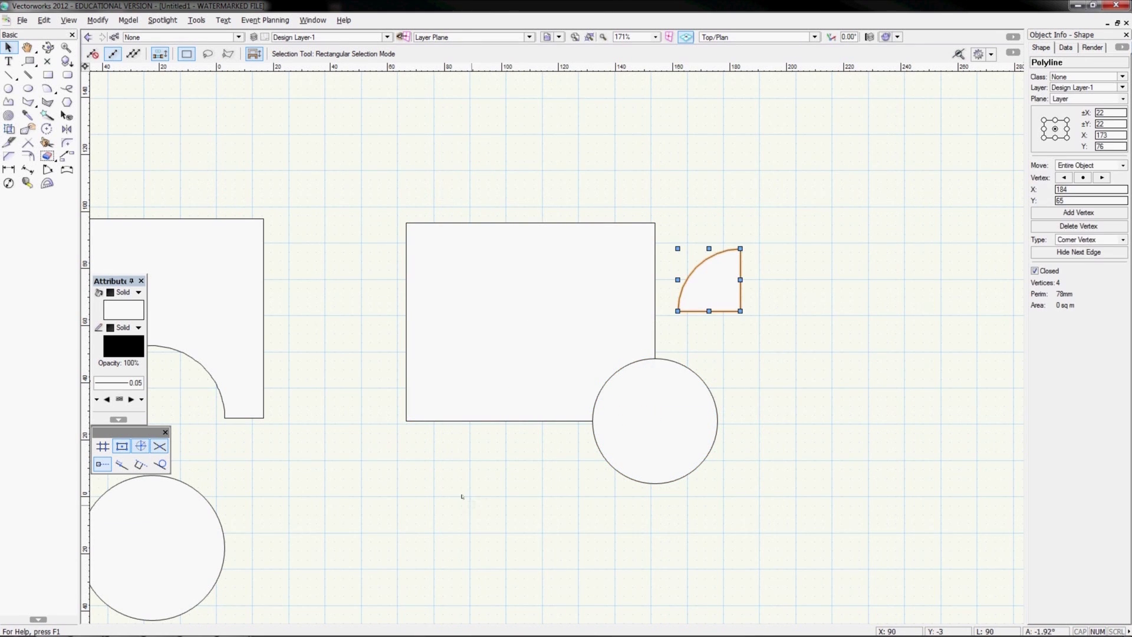
{"action": "left_click", "coordinate": [477, 499]}
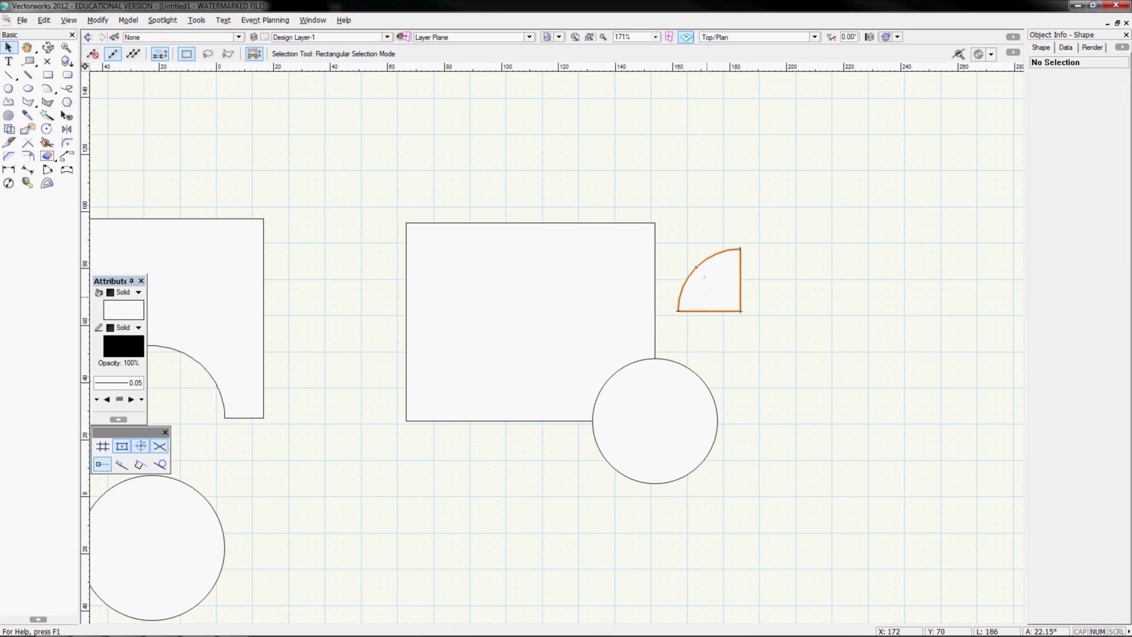
{"action": "left_click_drag", "start_coordinate": [714, 281], "coordinate": [406, 222]}
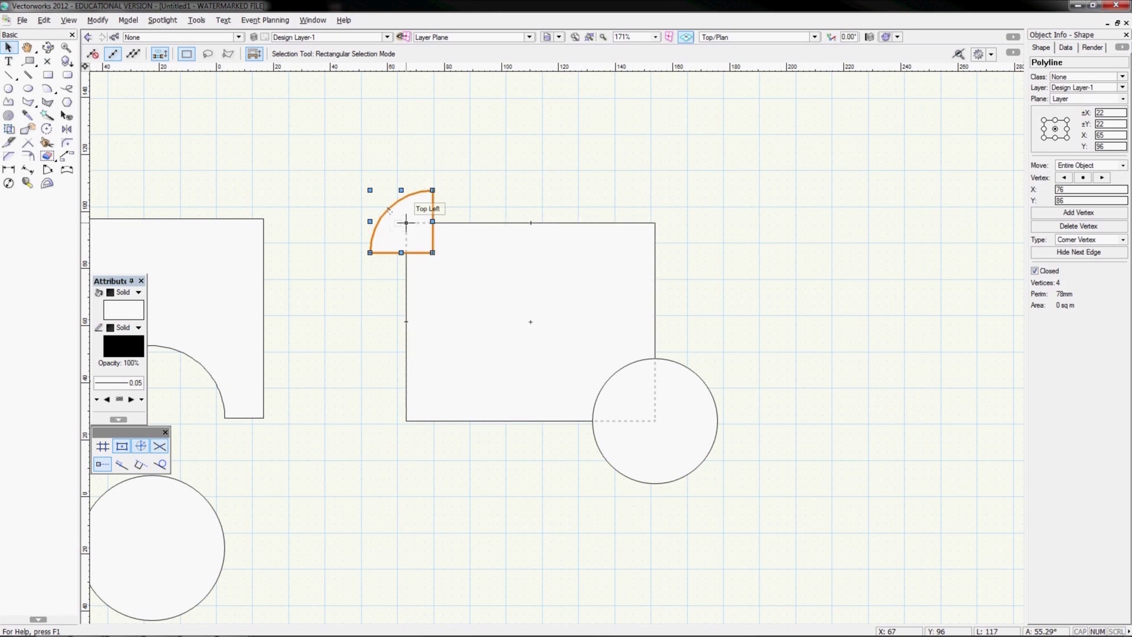
Select the quarter-circle piece, the rectangle and the circle and apply Intersect Surface to all three
{"action": "left_click", "coordinate": [297, 146]}
{"action": "left_click_drag", "start_coordinate": [296, 146], "coordinate": [746, 507]}
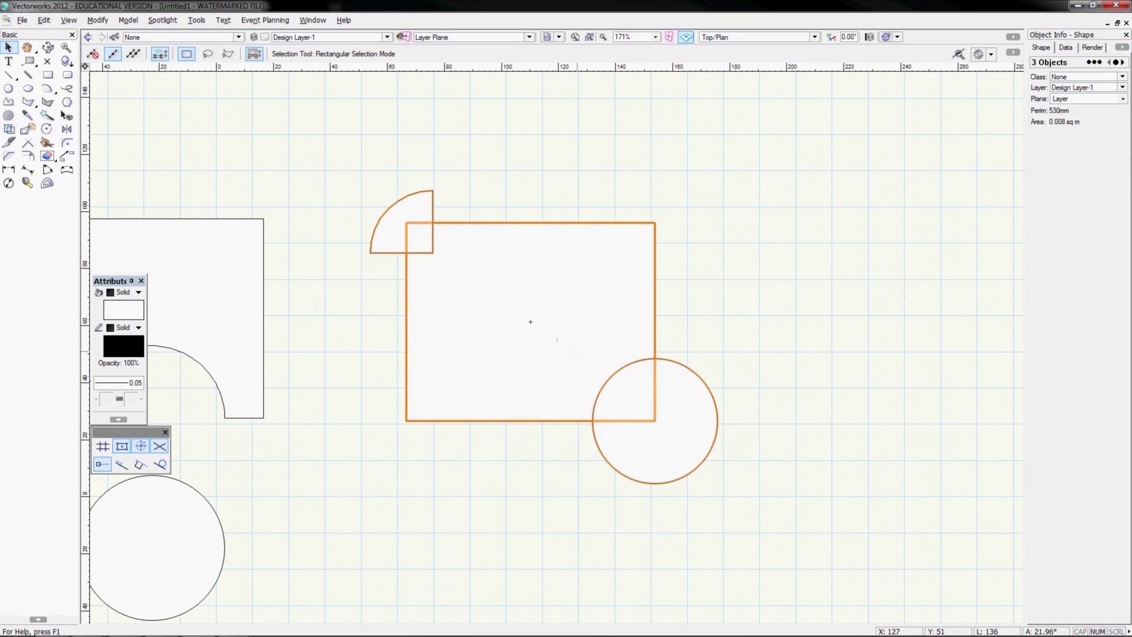
{"action": "right_click", "coordinate": [569, 341]}
{"action": "left_click", "coordinate": [618, 360]}
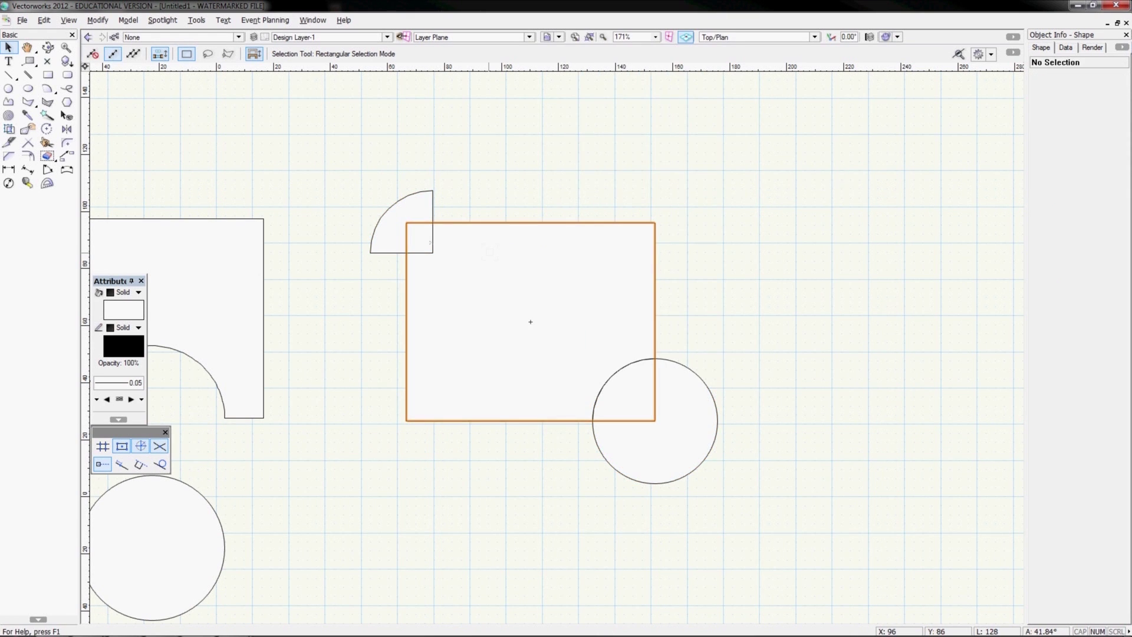
Place the new quarter circle over the rectangle's upper-right corner and the small square where the circle crosses its lower edge, and intersect all five shapes
{"action": "left_click_drag", "start_coordinate": [634, 399], "coordinate": [655, 253]}
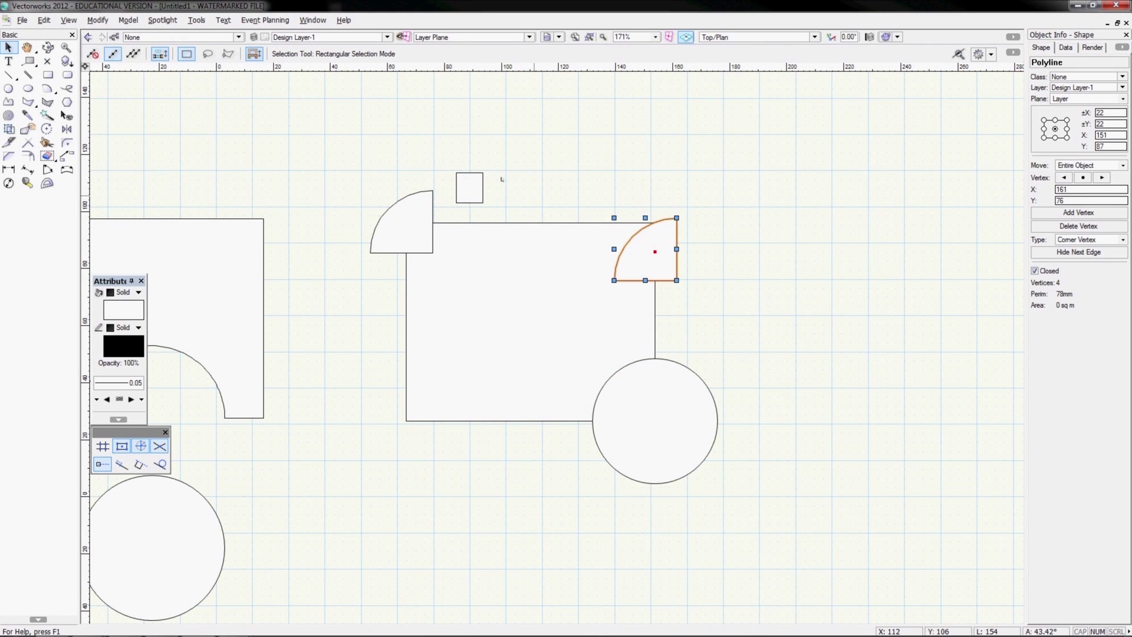
{"action": "left_click_drag", "start_coordinate": [466, 186], "coordinate": [592, 421]}
{"action": "mouse_move", "coordinate": [309, 163]}
{"action": "left_mouse_down"}
{"action": "mouse_move", "coordinate": [776, 527]}
{"action": "mouse_move", "coordinate": [745, 497]}
{"action": "left_mouse_up"}
{"action": "right_click", "coordinate": [696, 435]}
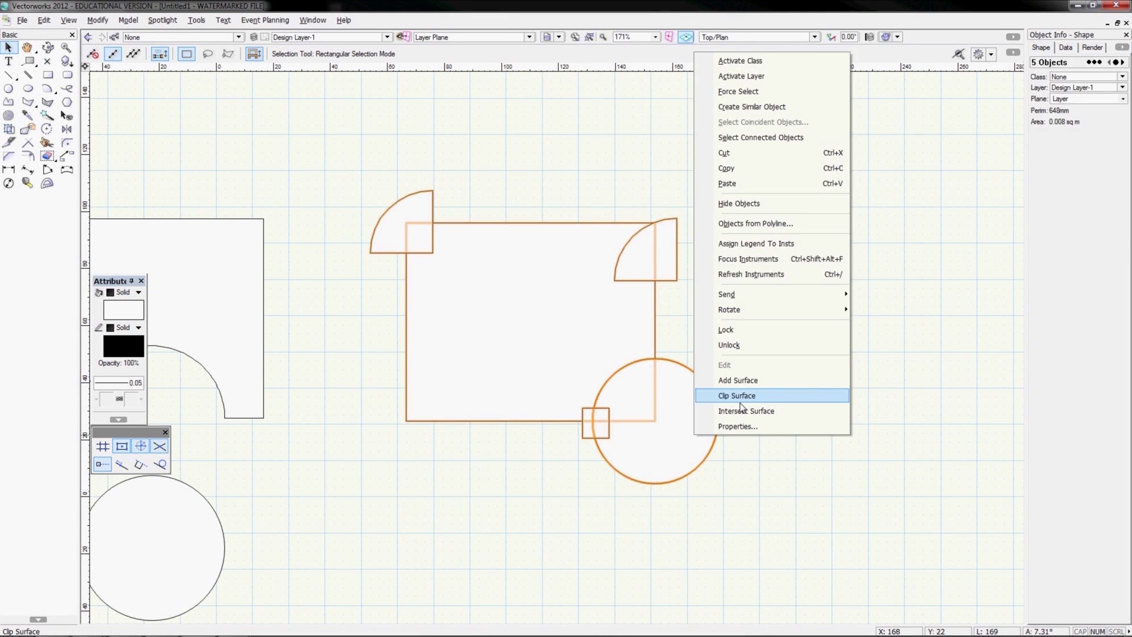
{"action": "left_click", "coordinate": [741, 397]}
Pull the intersection pieces, the quarter circles and the circle apart into the empty space around the rectangle
{"action": "left_click_drag", "start_coordinate": [593, 407], "coordinate": [451, 464]}
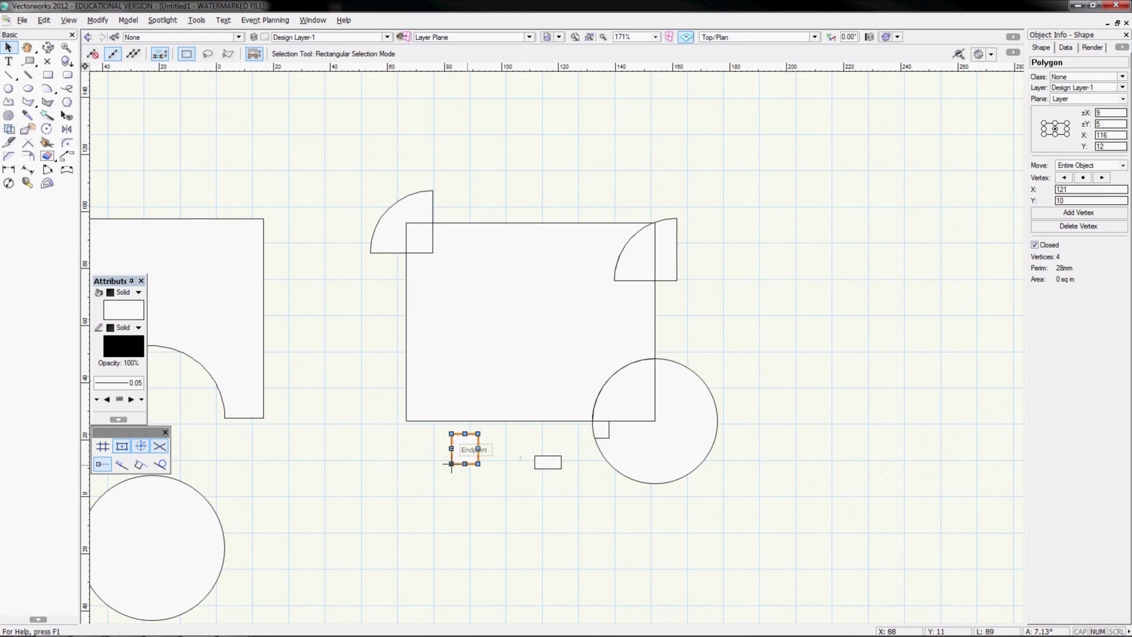
{"action": "left_click_drag", "start_coordinate": [601, 437], "coordinate": [584, 514]}
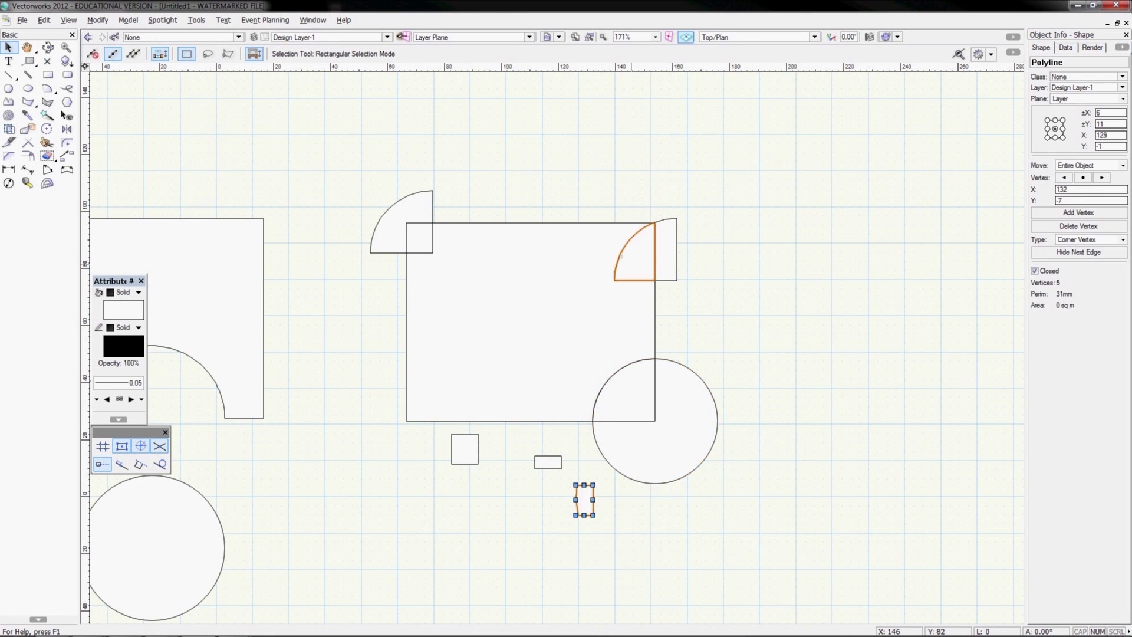
{"action": "left_click_drag", "start_coordinate": [620, 256], "coordinate": [744, 228]}
{"action": "left_click_drag", "start_coordinate": [413, 233], "coordinate": [553, 174]}
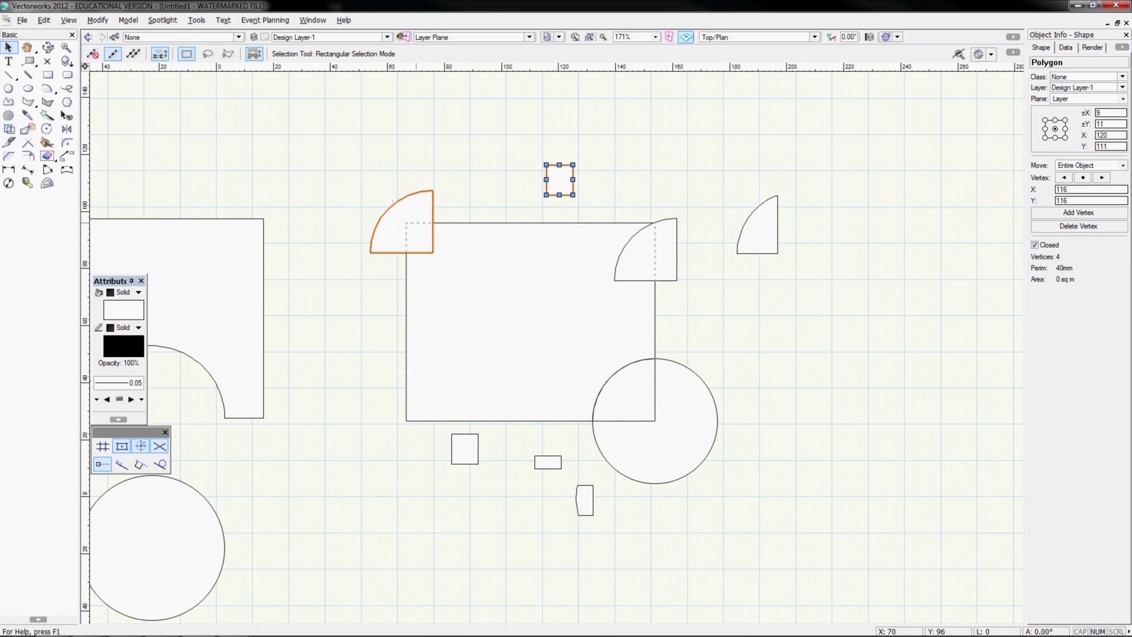
{"action": "left_click_drag", "start_coordinate": [394, 202], "coordinate": [335, 169]}
{"action": "left_click_drag", "start_coordinate": [656, 252], "coordinate": [696, 180]}
{"action": "left_click_drag", "start_coordinate": [686, 416], "coordinate": [799, 459]}
{"action": "left_click_drag", "start_coordinate": [615, 394], "coordinate": [719, 335]}
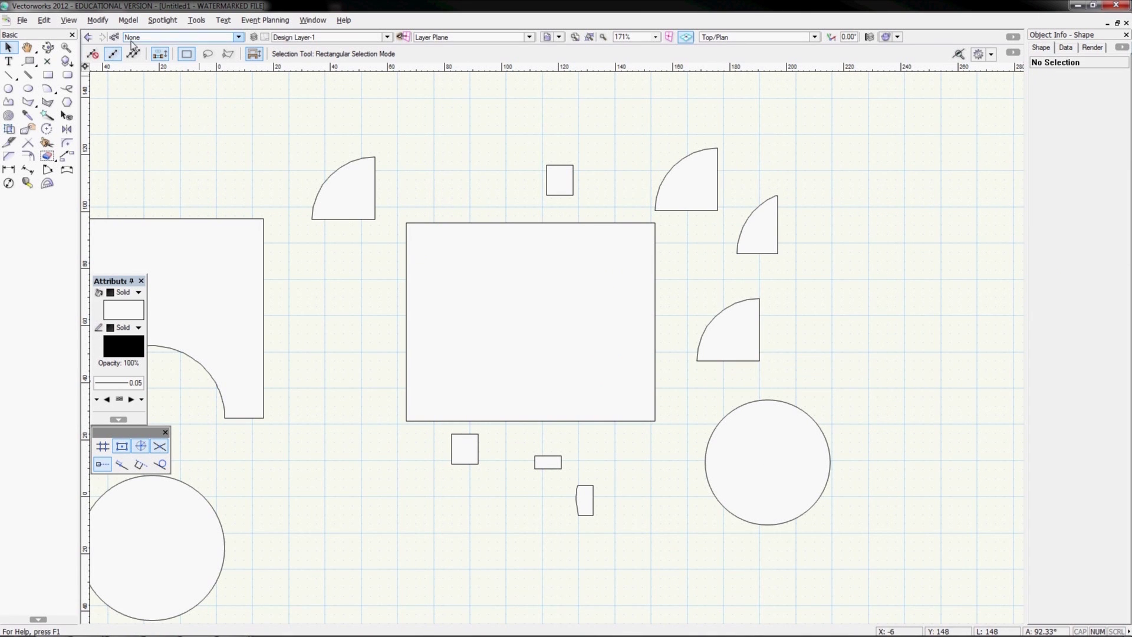
{"action": "left_click", "coordinate": [97, 20]}
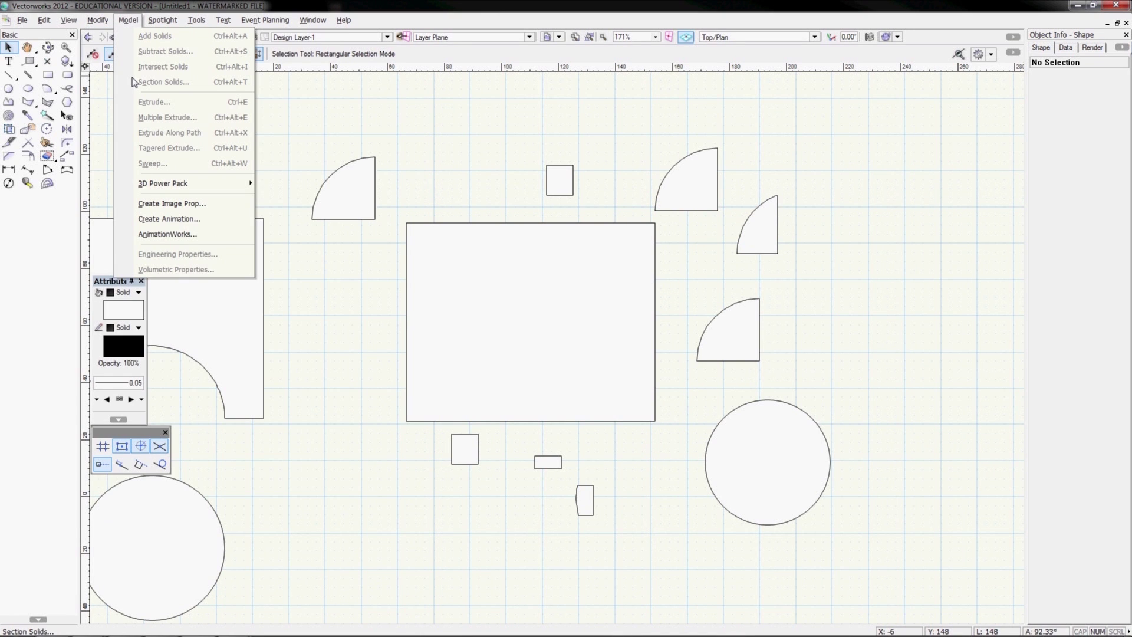
{"action": "left_click", "coordinate": [102, 23]}
{"action": "scroll", "coordinate": [326, 345], "scroll_direction": "down", "scroll_amount": 2}
{"action": "middle_click_drag", "start_coordinate": [305, 412], "coordinate": [537, 412]}
{"action": "middle_click_drag", "start_coordinate": [543, 453], "coordinate": [544, 453]}
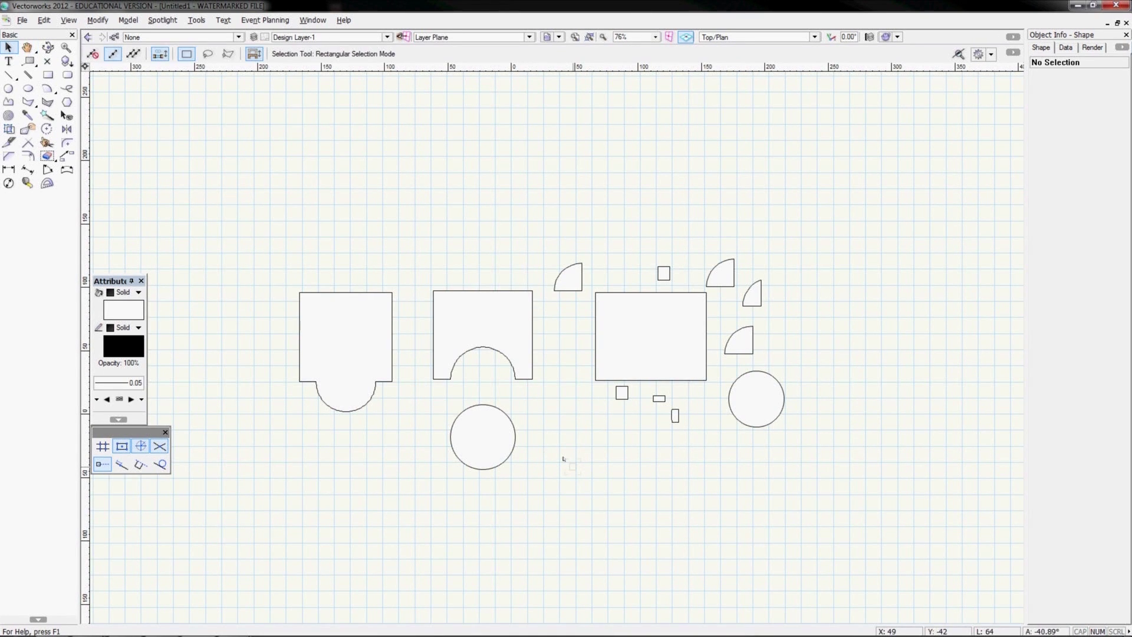
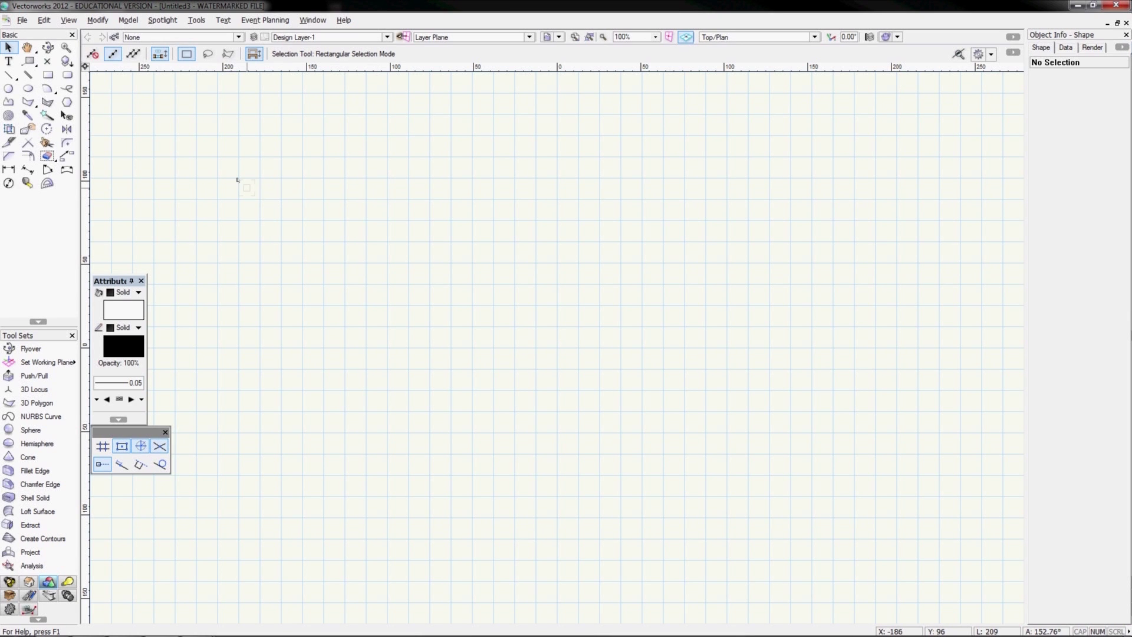
Draw a rectangle of about 89 × 77 mm left of the centre in the empty drawing, using side centre and opposite corner mode
{"action": "left_click", "coordinate": [49, 77]}
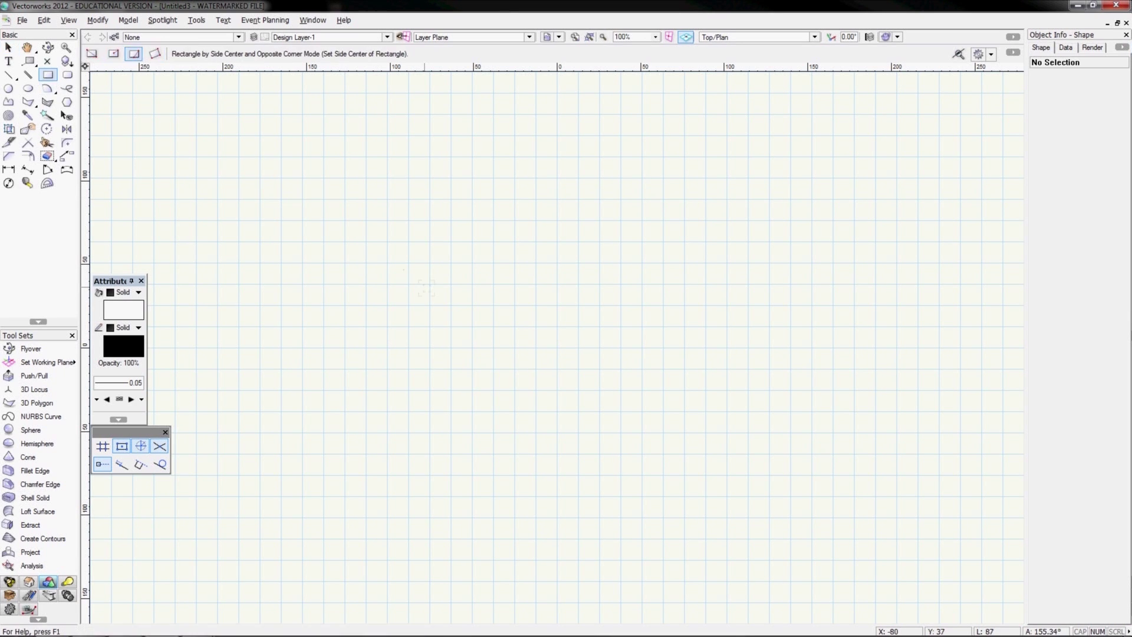
{"action": "left_click", "coordinate": [393, 255]}
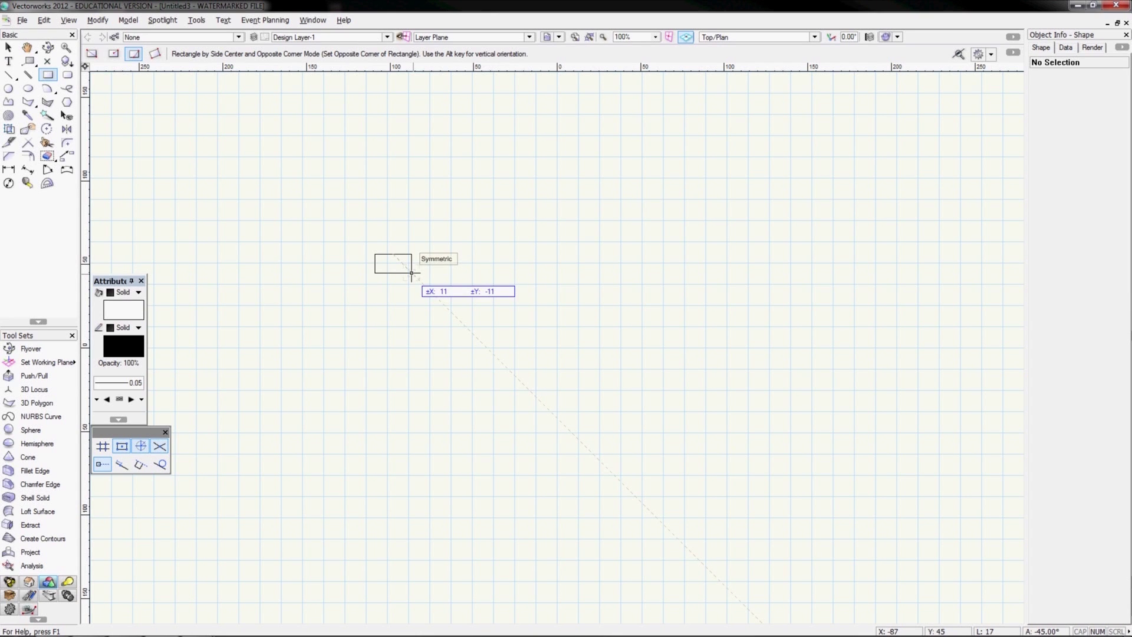
{"action": "left_click", "coordinate": [467, 383]}
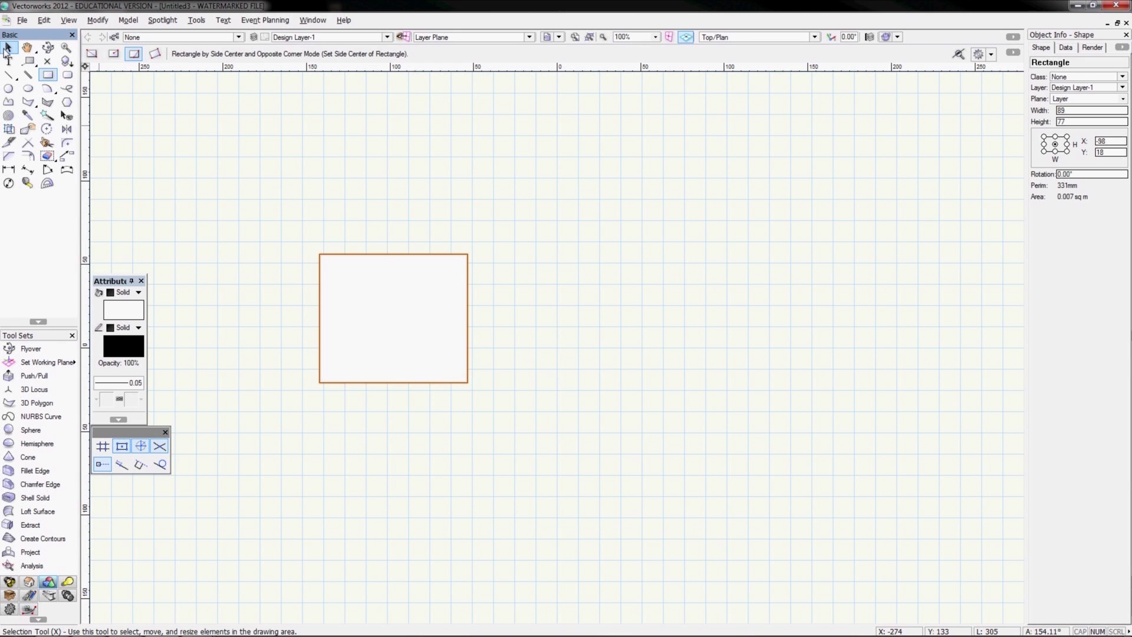
Place a copy of the rectangle about 126 mm to the right of the original
{"action": "left_click", "coordinate": [7, 49]}
{"action": "left_click", "coordinate": [382, 300]}
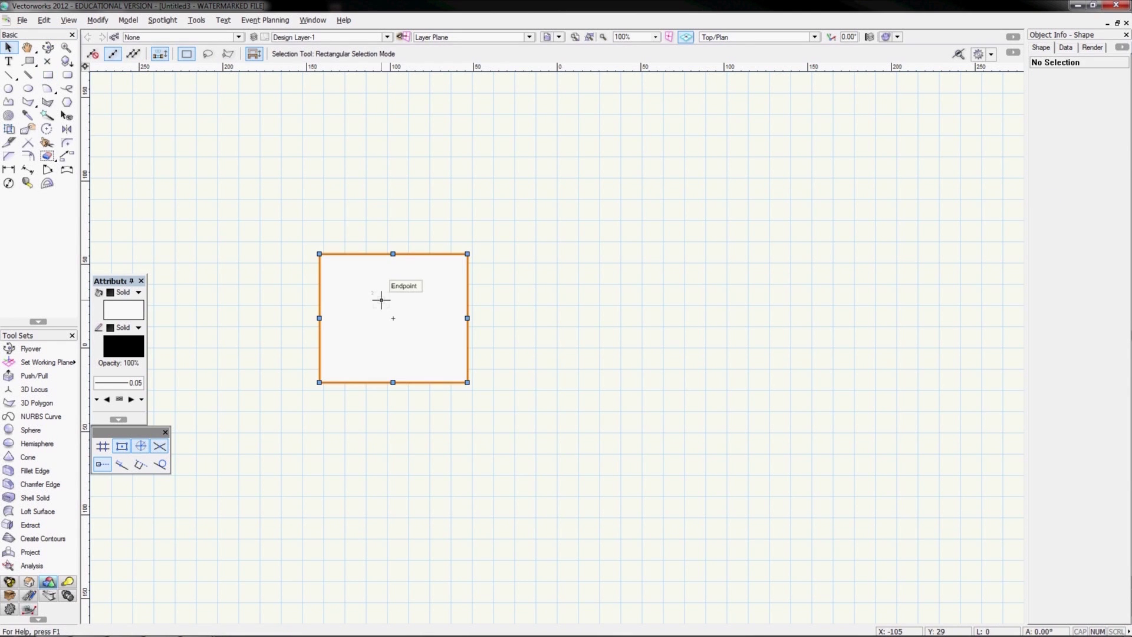
{"action": "left_click_drag", "start_coordinate": [381, 301], "coordinate": [585, 295]}
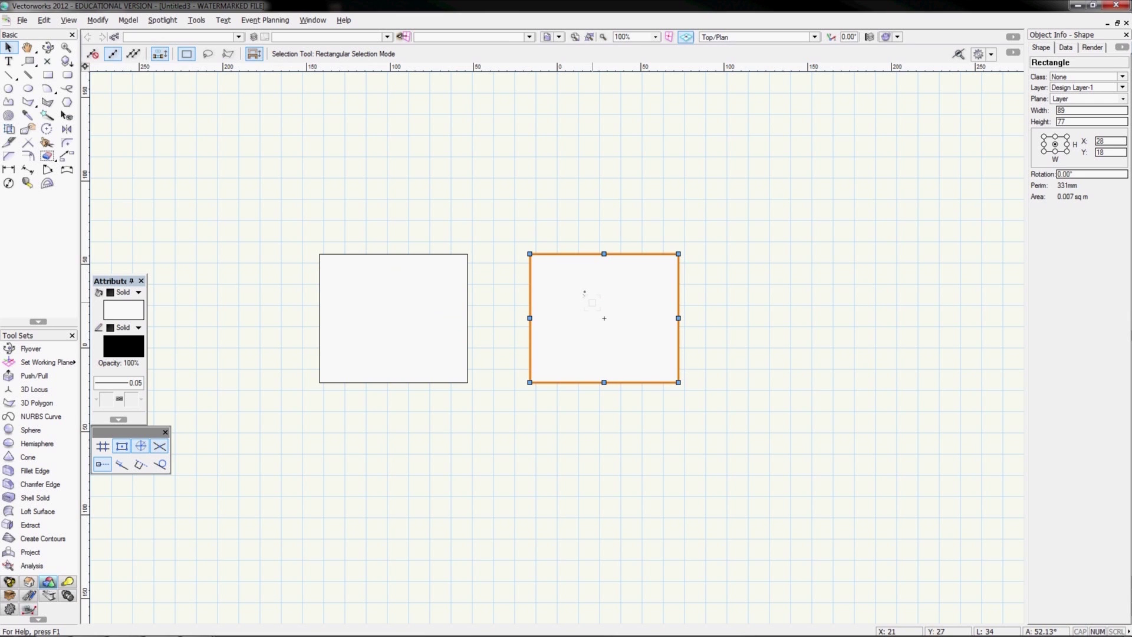
Extrude the copied rectangle 300 mm
{"action": "key", "text": "ctrl+e"}
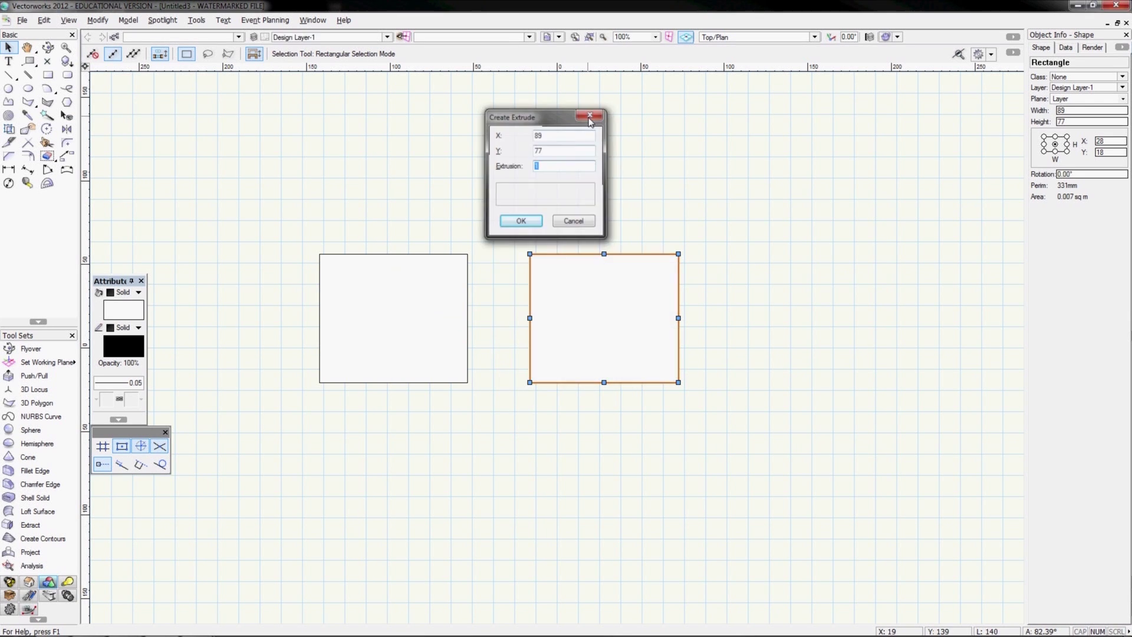
{"action": "left_click", "coordinate": [589, 118]}
{"action": "left_click", "coordinate": [128, 21]}
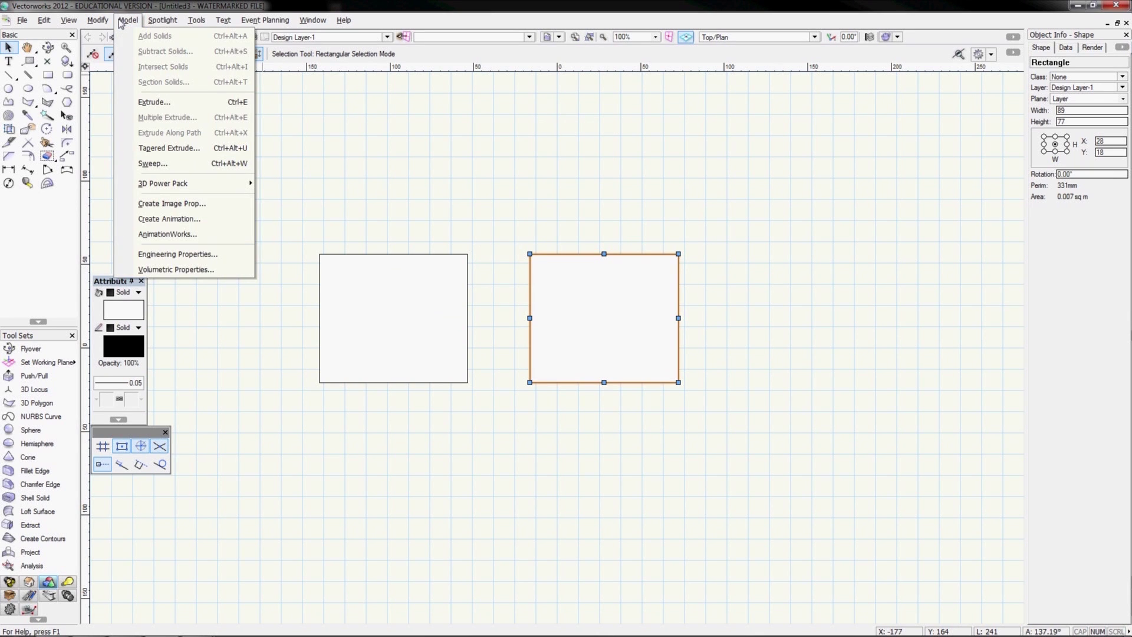
{"action": "left_click", "coordinate": [153, 103]}
{"action": "left_click_drag", "start_coordinate": [552, 250], "coordinate": [785, 150]}
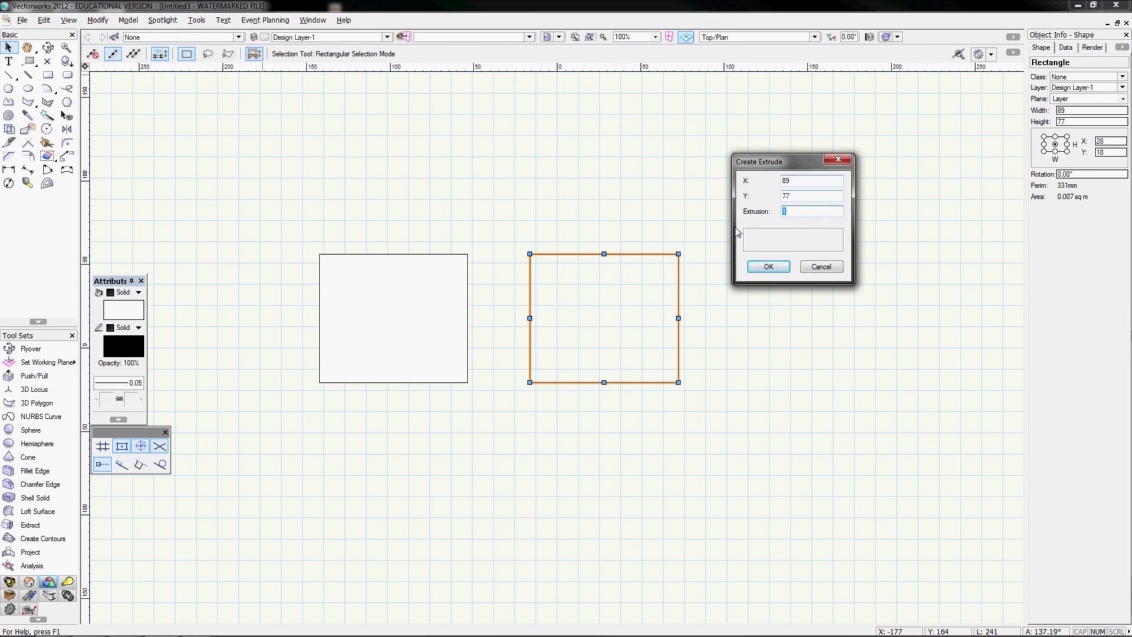
{"action": "type", "text": "300"}
{"action": "key", "text": "Return"}
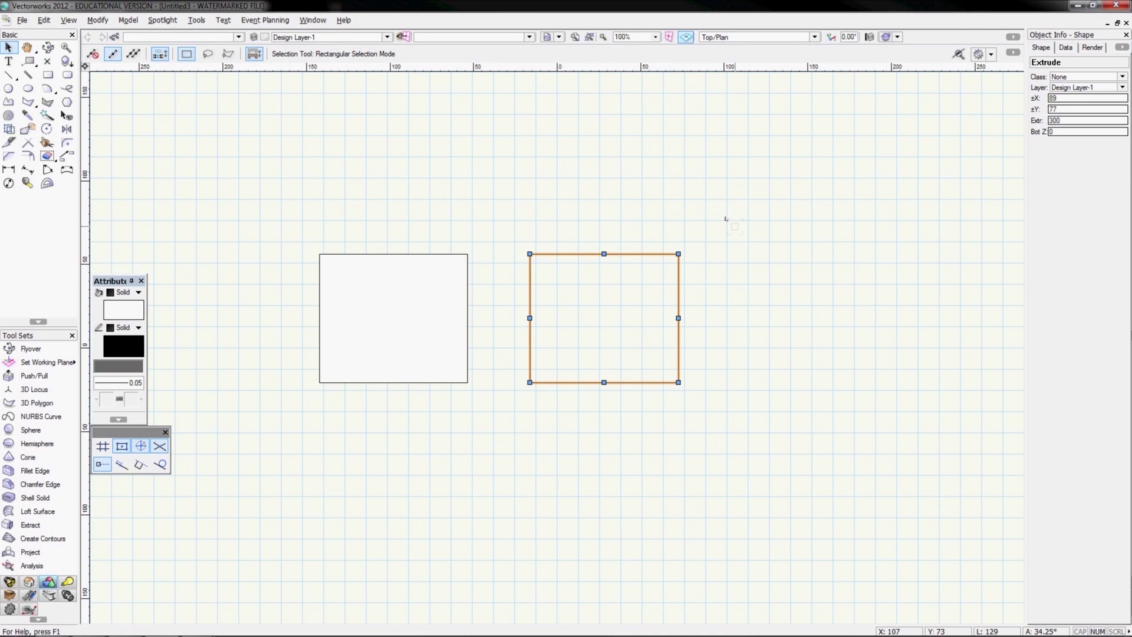
Compare the object properties of the flat rectangle with those of the extruded copy
{"action": "left_click", "coordinate": [320, 286]}
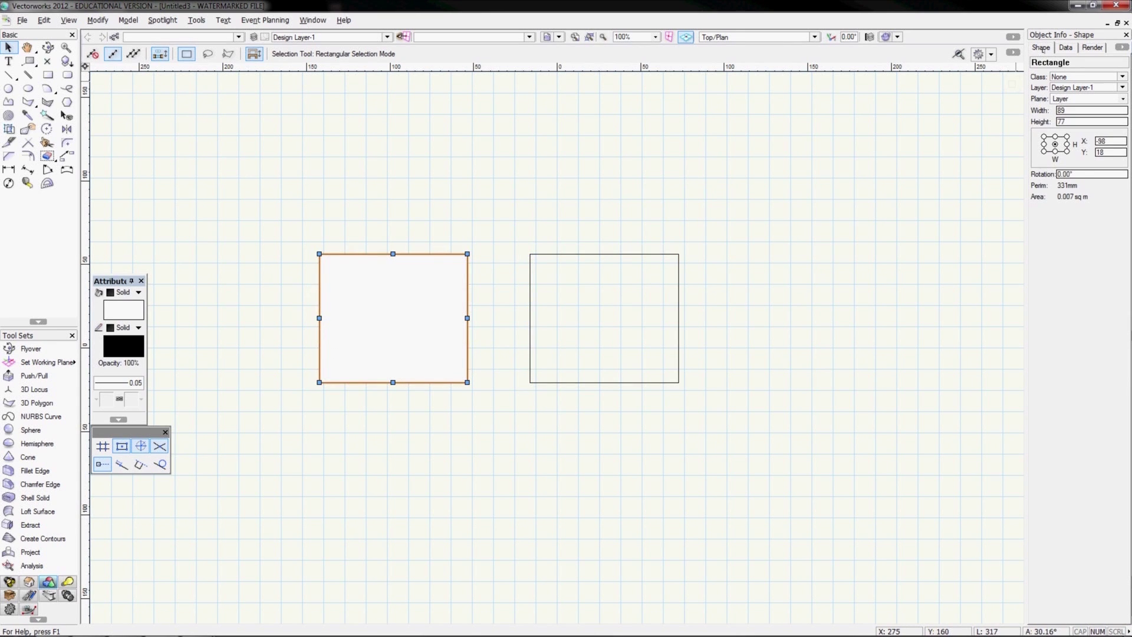
{"action": "left_click", "coordinate": [659, 282]}
{"action": "left_click", "coordinate": [623, 254]}
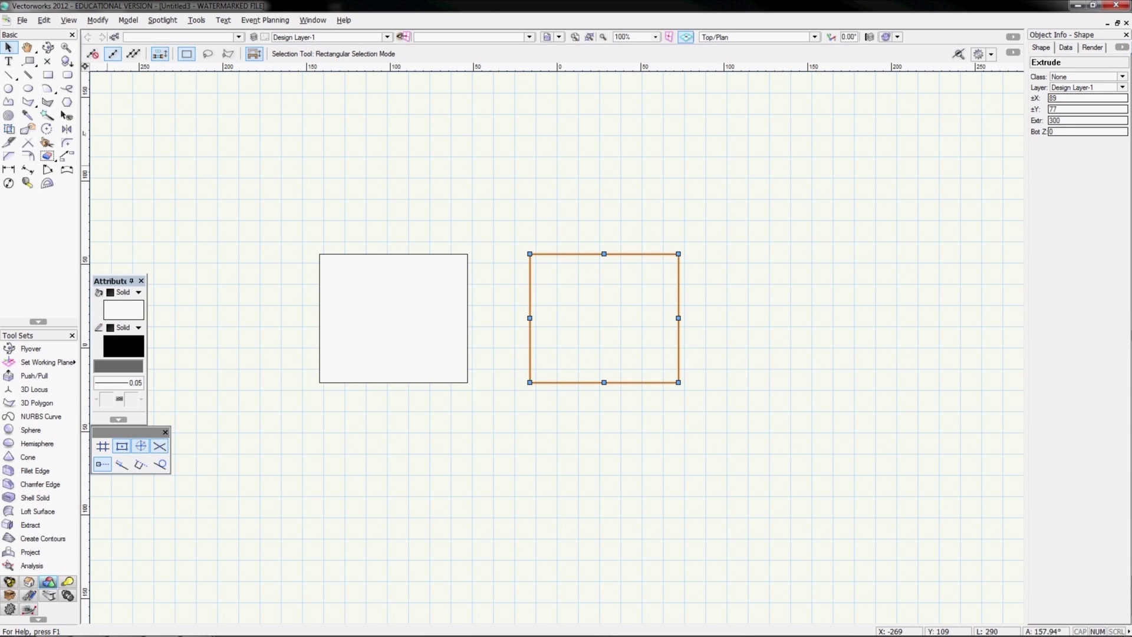
Inspect the extruded box in 3D with Flyover, using the mode that allows a custom flyover origin
{"action": "left_click", "coordinate": [50, 48]}
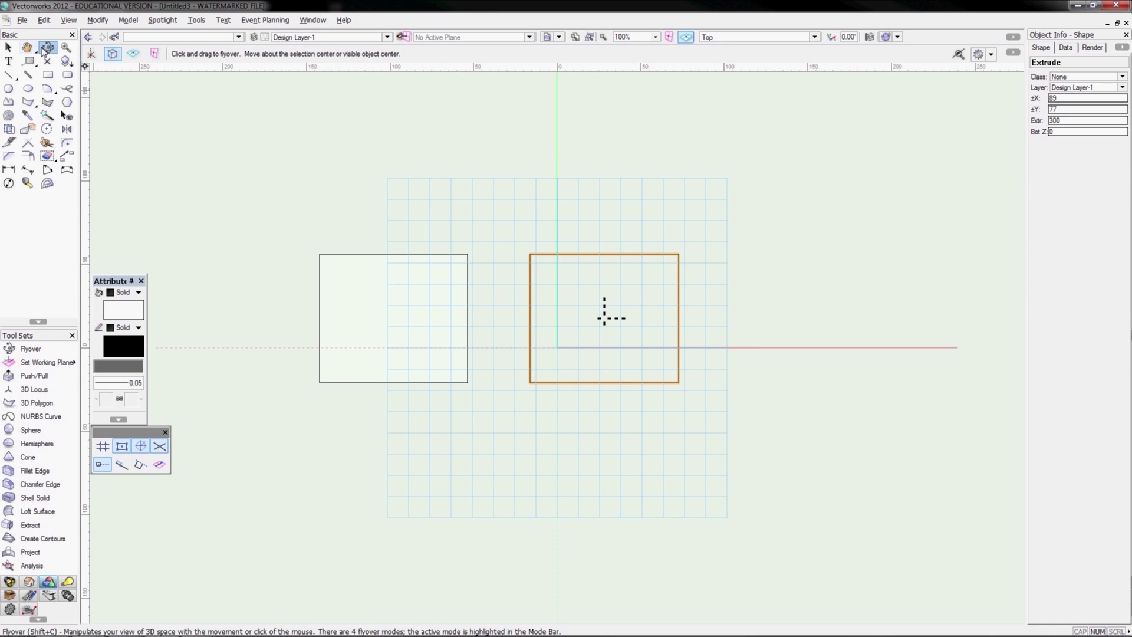
{"action": "left_click_drag", "start_coordinate": [505, 344], "coordinate": [505, 344]}
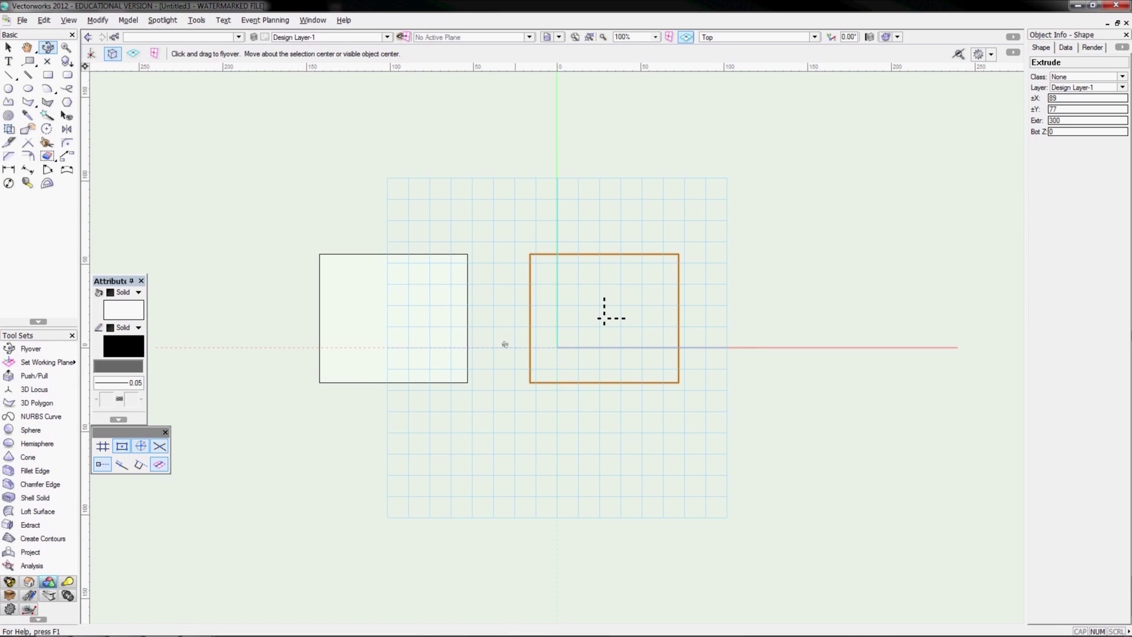
{"action": "left_click", "coordinate": [90, 53]}
{"action": "left_click_drag", "start_coordinate": [494, 337], "coordinate": [442, 270]}
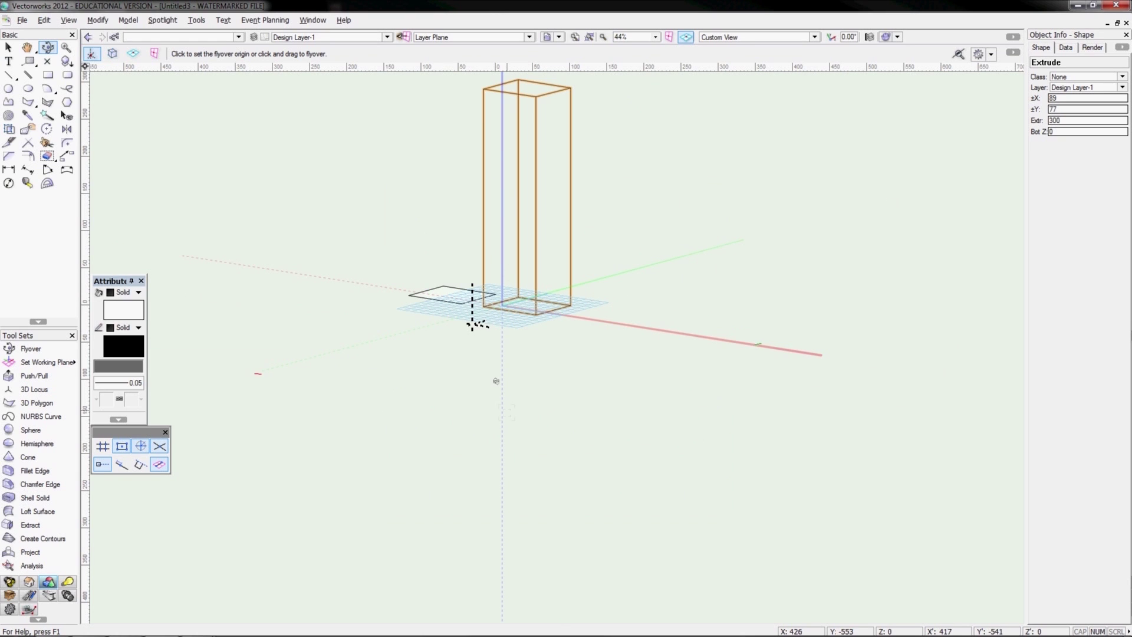
{"action": "middle_click_drag", "start_coordinate": [427, 214], "coordinate": [476, 371]}
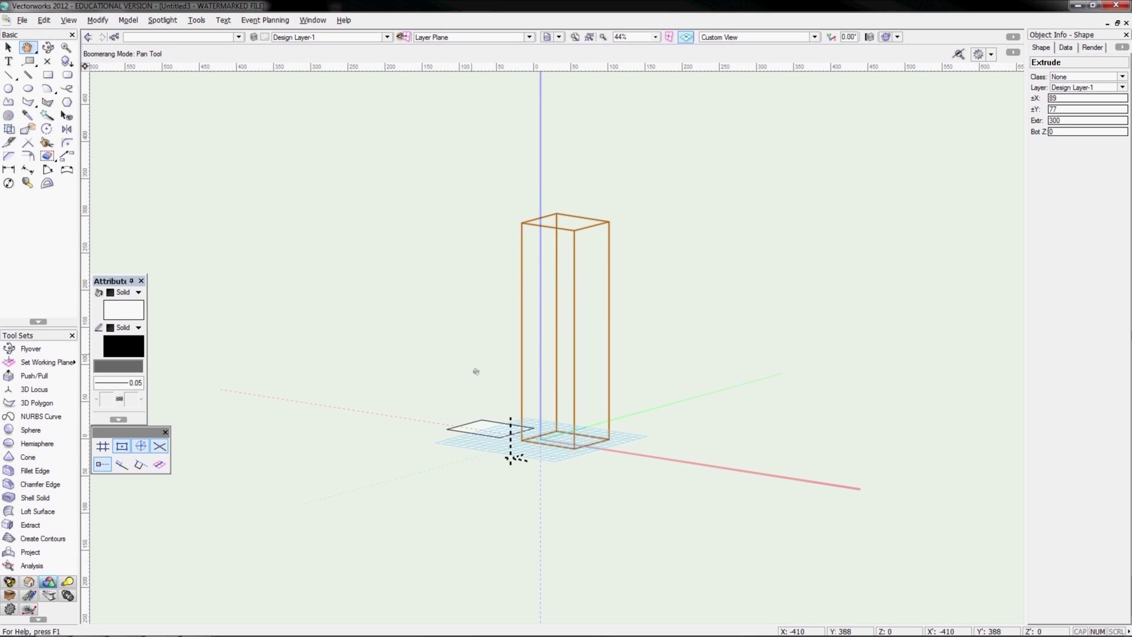
{"action": "left_click_drag", "start_coordinate": [511, 457], "coordinate": [531, 446]}
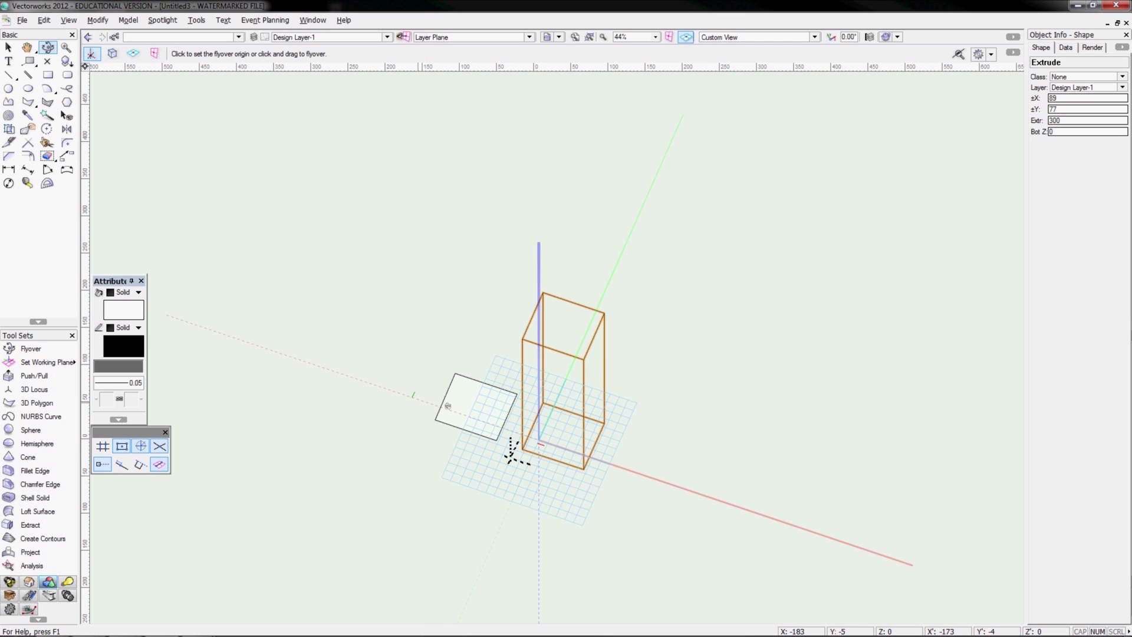
{"action": "left_click_drag", "start_coordinate": [539, 454], "coordinate": [494, 438]}
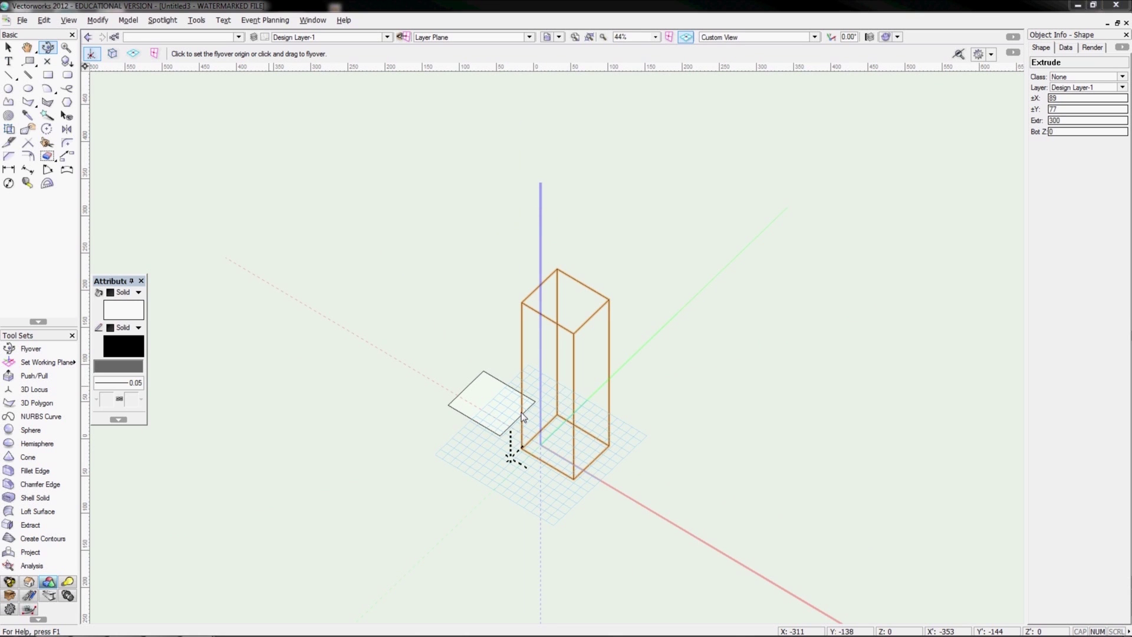
{"action": "left_click_drag", "start_coordinate": [392, 403], "coordinate": [468, 436]}
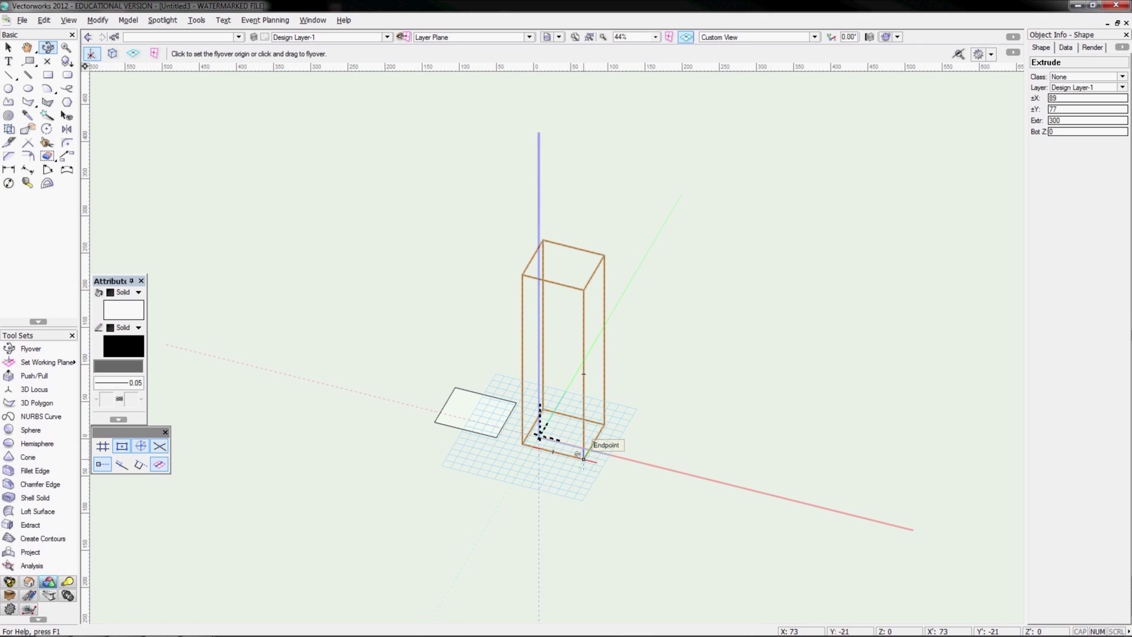
Set the flyover origin at a bottom corner of the extruded box and orbit around it
{"action": "left_click", "coordinate": [584, 458]}
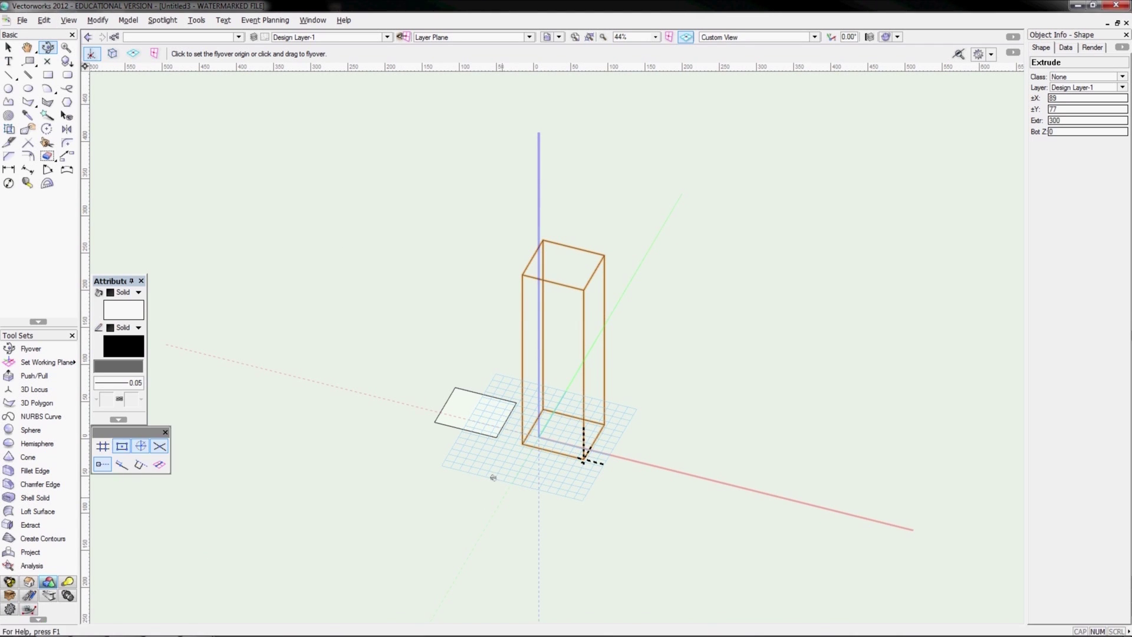
{"action": "left_click_drag", "start_coordinate": [493, 477], "coordinate": [480, 455]}
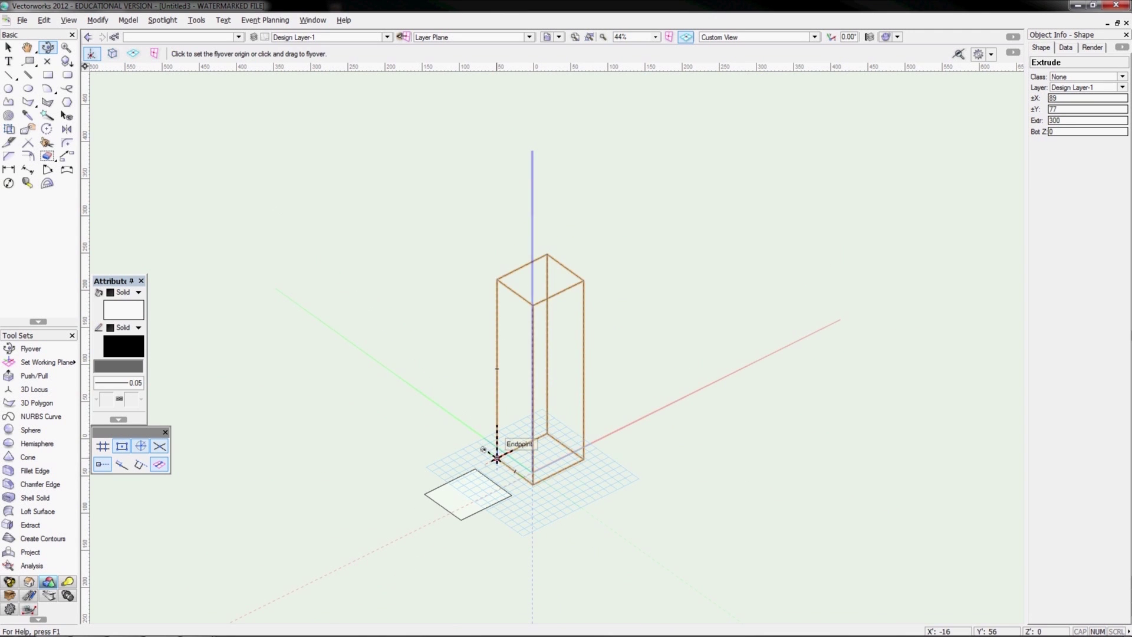
{"action": "left_click", "coordinate": [283, 412]}
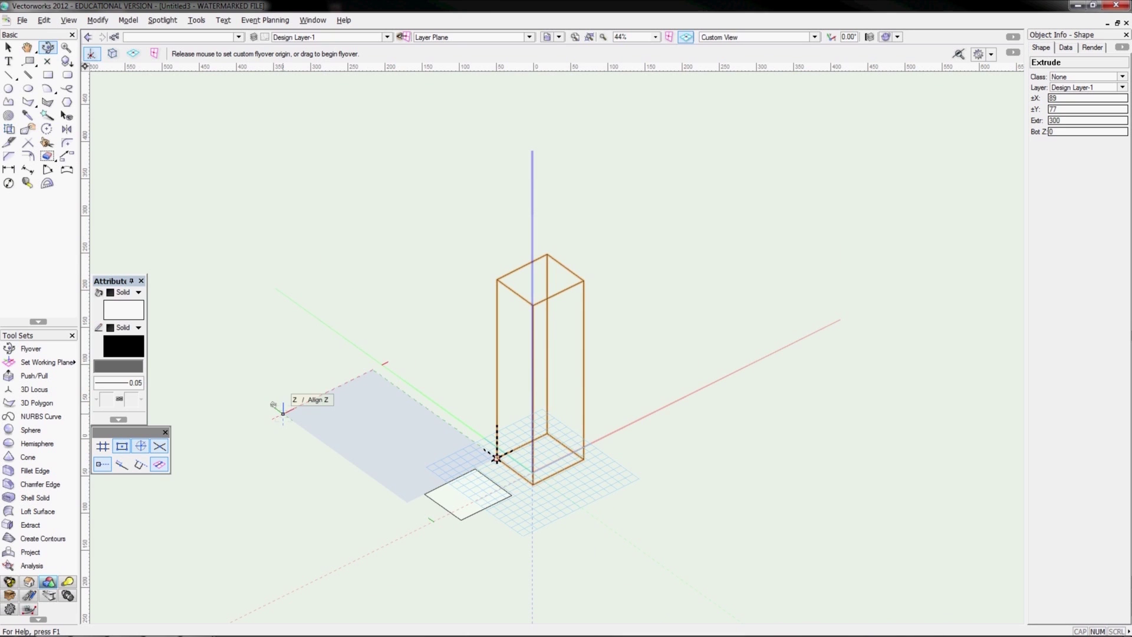
{"action": "left_click_drag", "start_coordinate": [283, 413], "coordinate": [649, 434]}
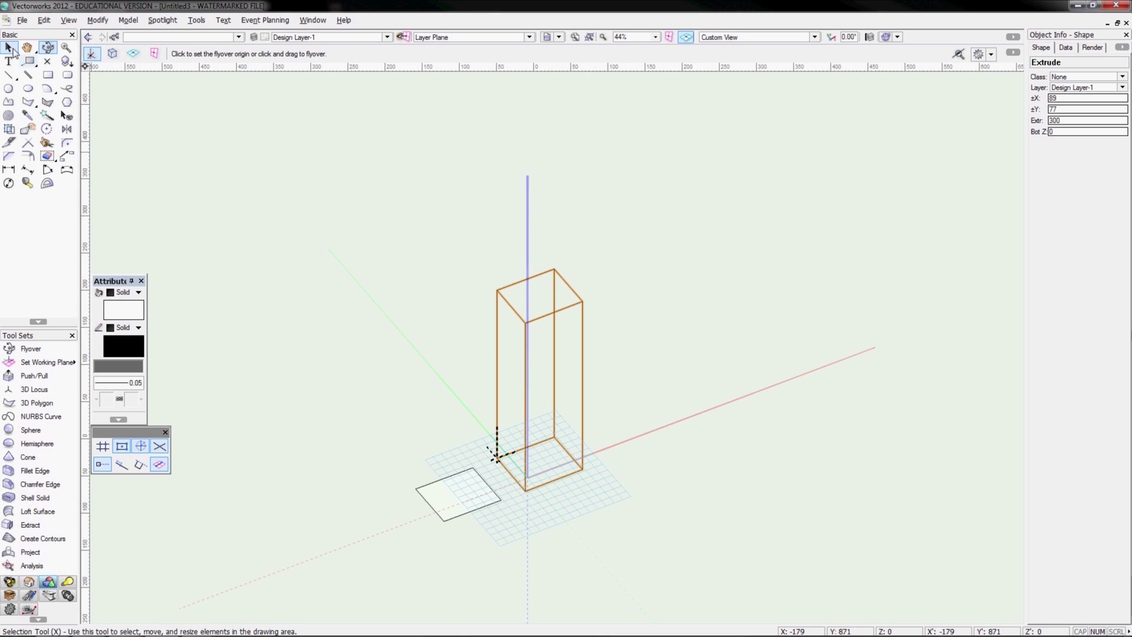
Return to the Top/Plan view with the Selection tool and deselect the extruded box
{"action": "left_click", "coordinate": [9, 47]}
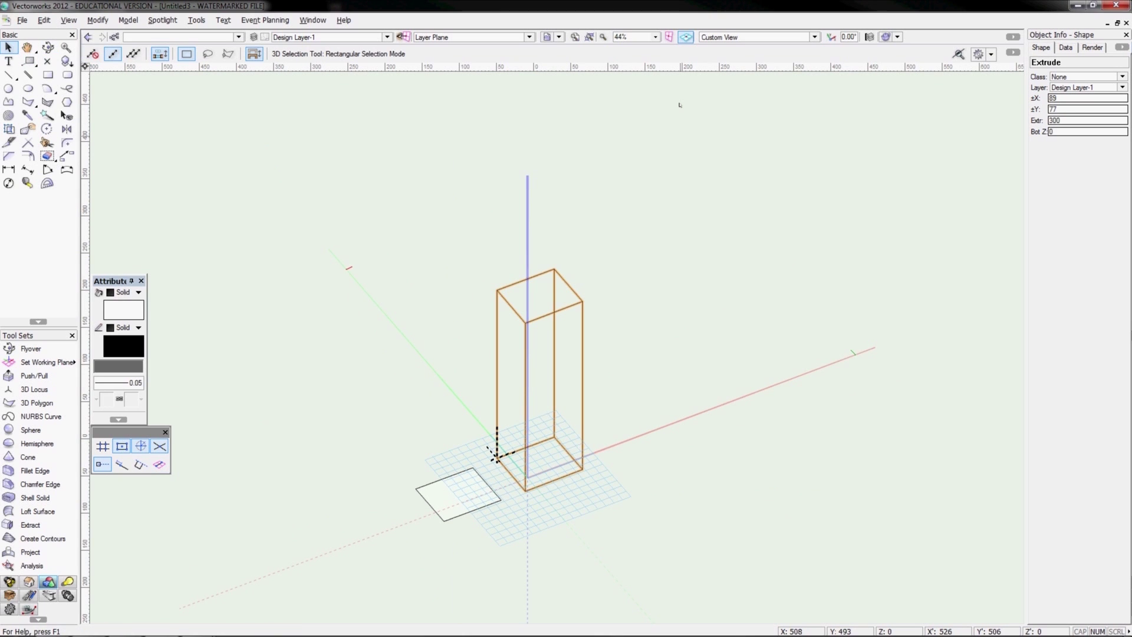
{"action": "left_click", "coordinate": [716, 38]}
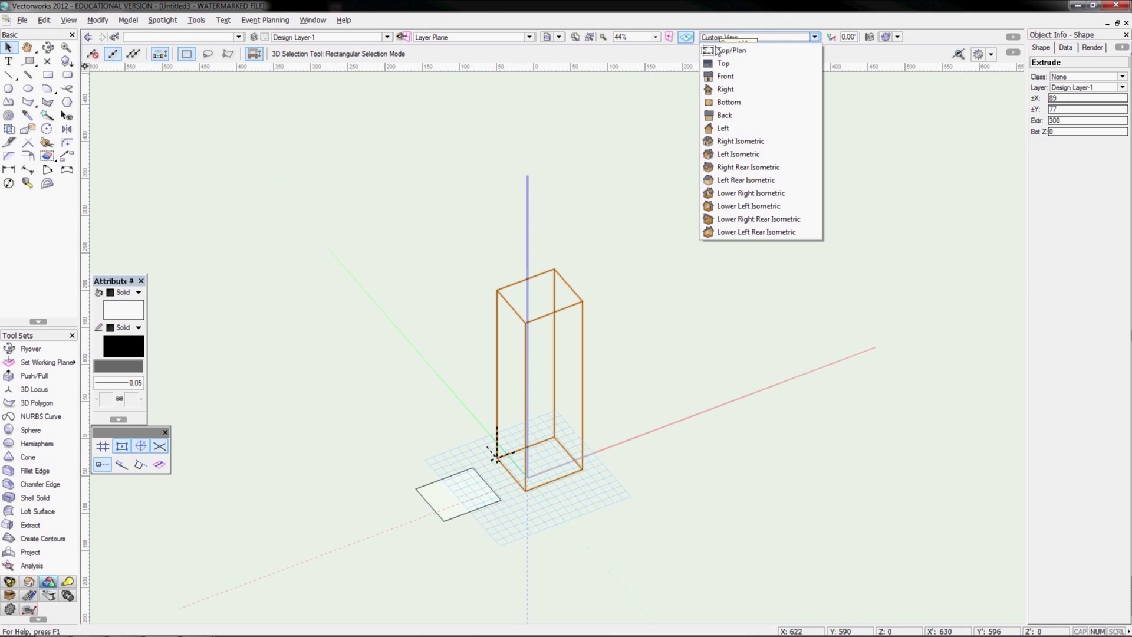
{"action": "left_click", "coordinate": [718, 51]}
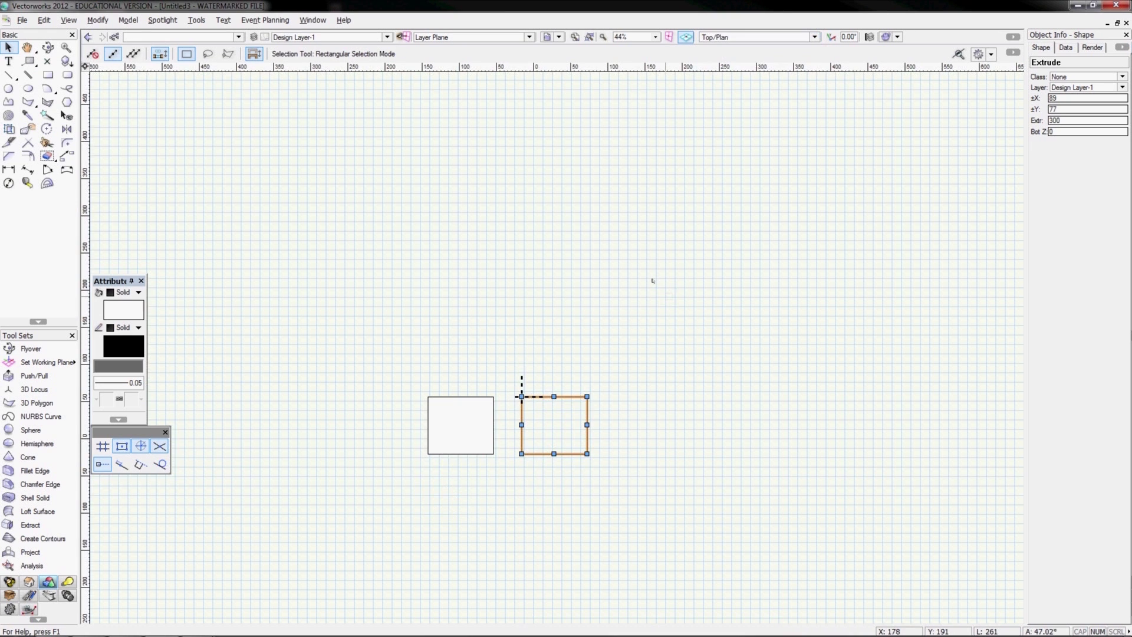
{"action": "left_click", "coordinate": [666, 499]}
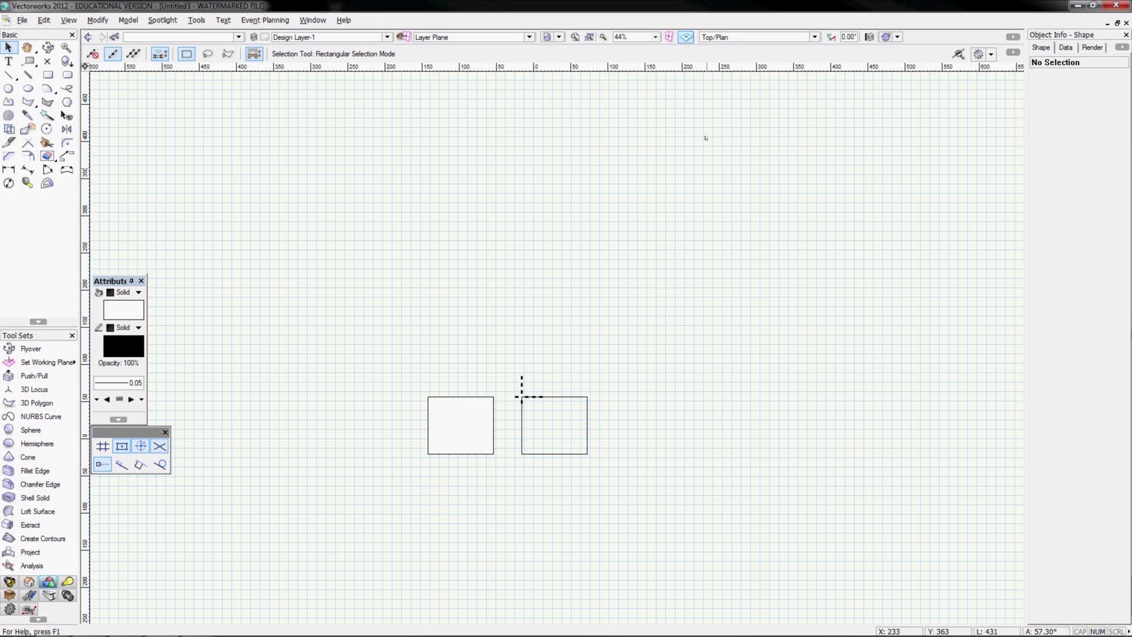
View the model from the standard Top, Front, Back, Left and Right views
{"action": "left_click", "coordinate": [719, 44]}
{"action": "left_click", "coordinate": [721, 63]}
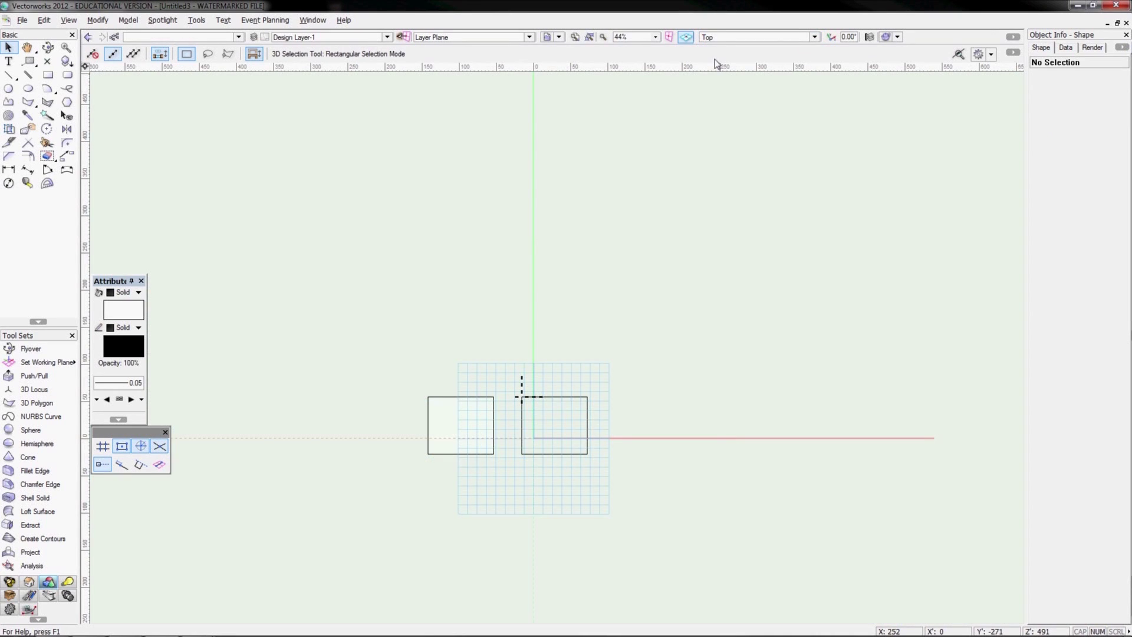
{"action": "left_click", "coordinate": [716, 37]}
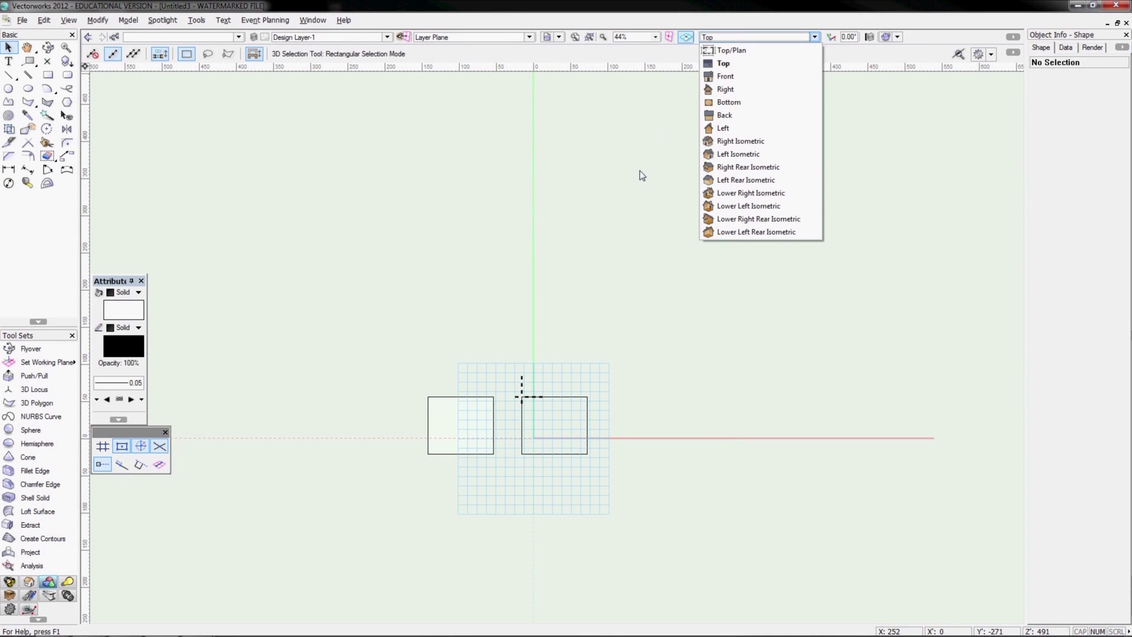
{"action": "left_click", "coordinate": [717, 78]}
{"action": "left_click", "coordinate": [723, 39]}
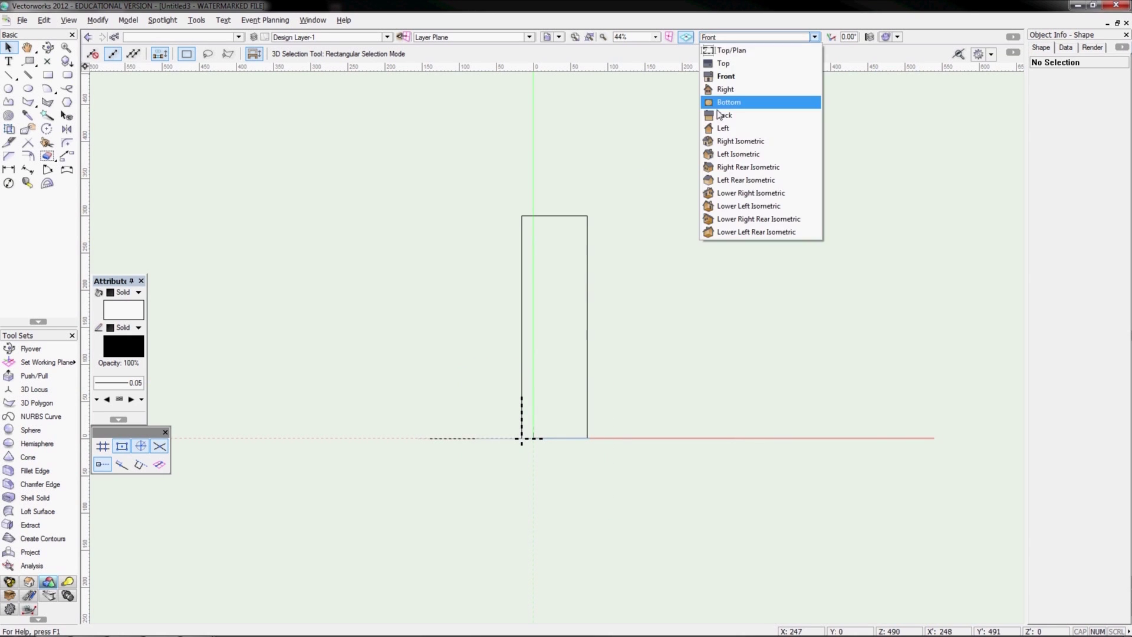
{"action": "left_click", "coordinate": [718, 112]}
{"action": "left_click", "coordinate": [717, 37]}
{"action": "left_click", "coordinate": [717, 128]}
{"action": "left_click", "coordinate": [717, 37]}
{"action": "left_click", "coordinate": [717, 39]}
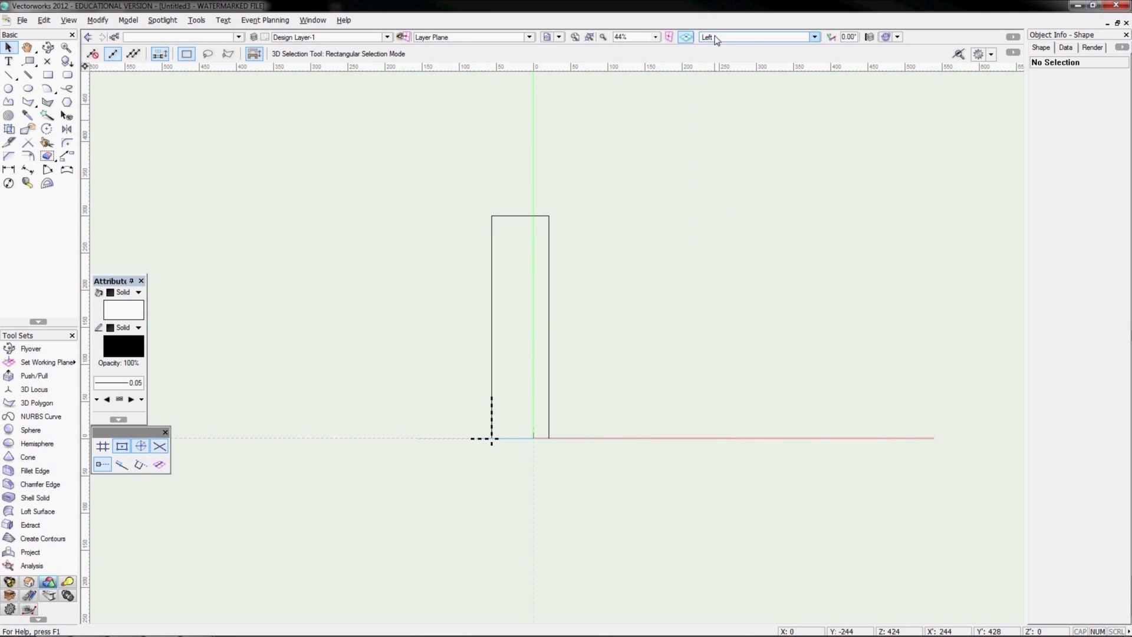
{"action": "left_click", "coordinate": [717, 37]}
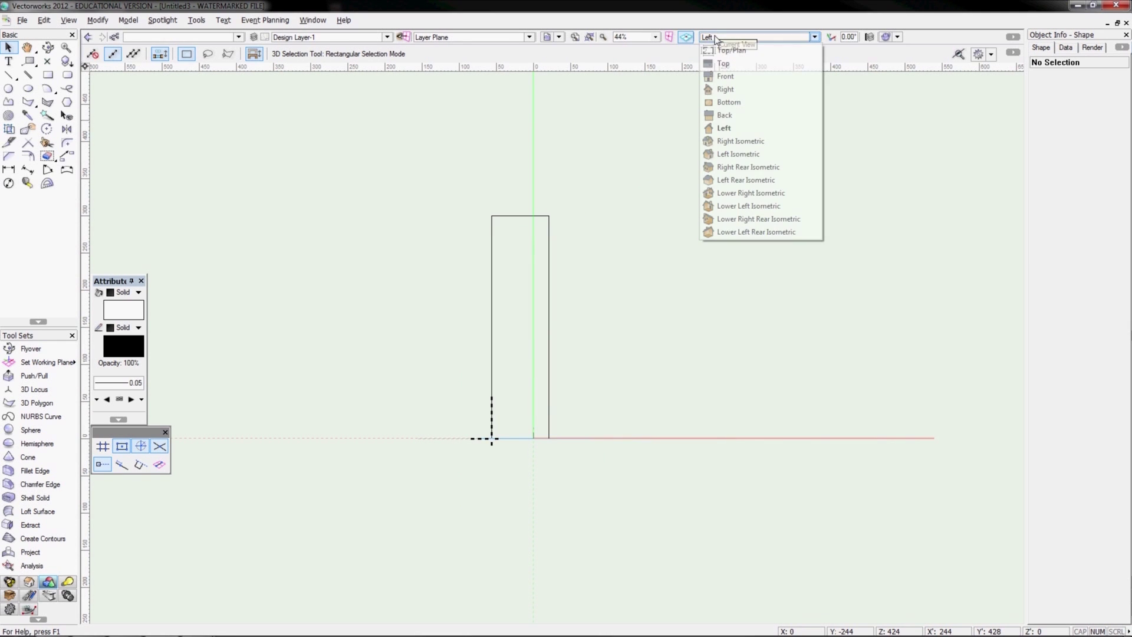
{"action": "left_click", "coordinate": [723, 91]}
Cycle through the standard views, including Back, and finish on Left Isometric
{"action": "key", "text": "Up"}
{"action": "key", "text": "Down"}
{"action": "key", "text": "Up"}
{"action": "key", "text": "Up"}
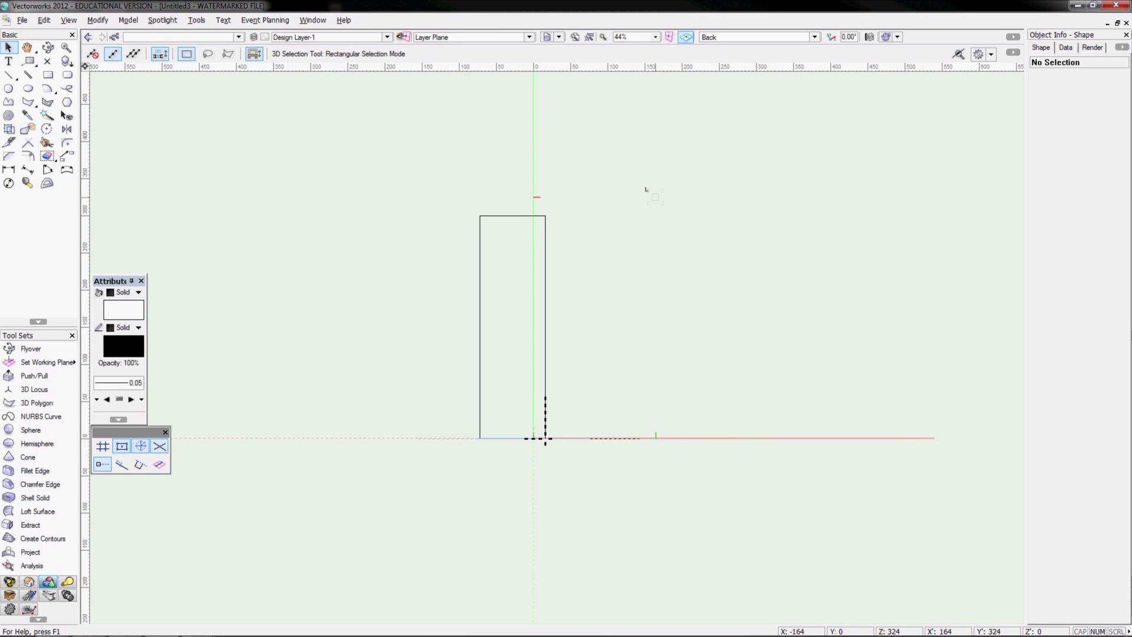
{"action": "key", "text": "Down"}
{"action": "key", "text": "Down"}
{"action": "key", "text": "Down"}
{"action": "key", "text": "Down"}
{"action": "key", "text": "Down"}
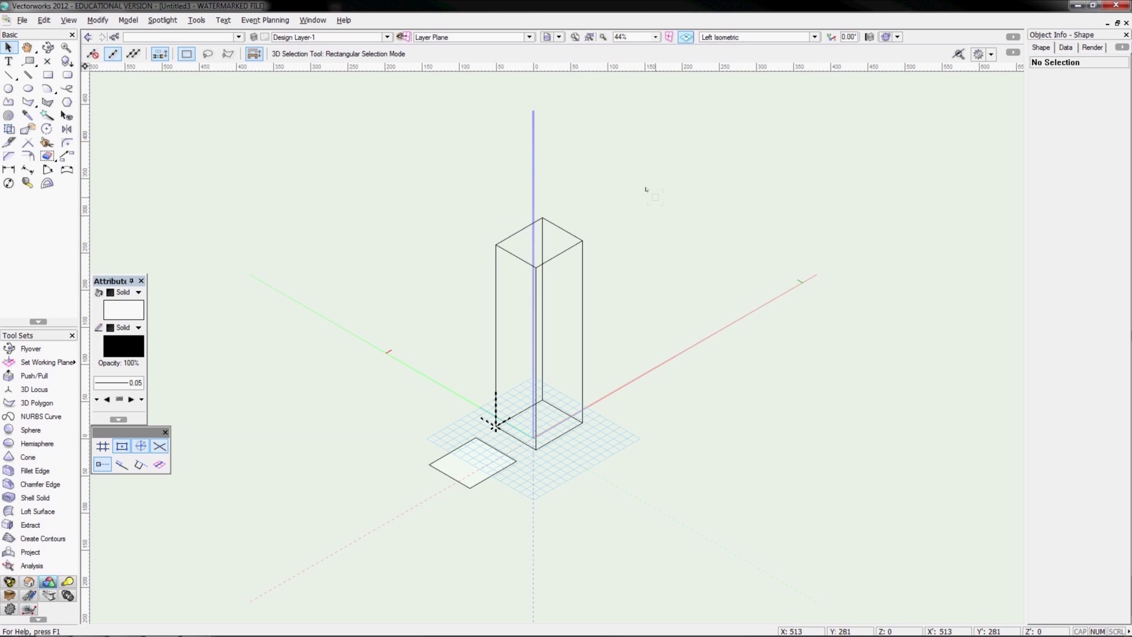
View the model in Right Isometric, Left Rear Isometric, Right Rear Isometric, Left Isometric, Right and Left
{"action": "key", "text": "KP_3"}
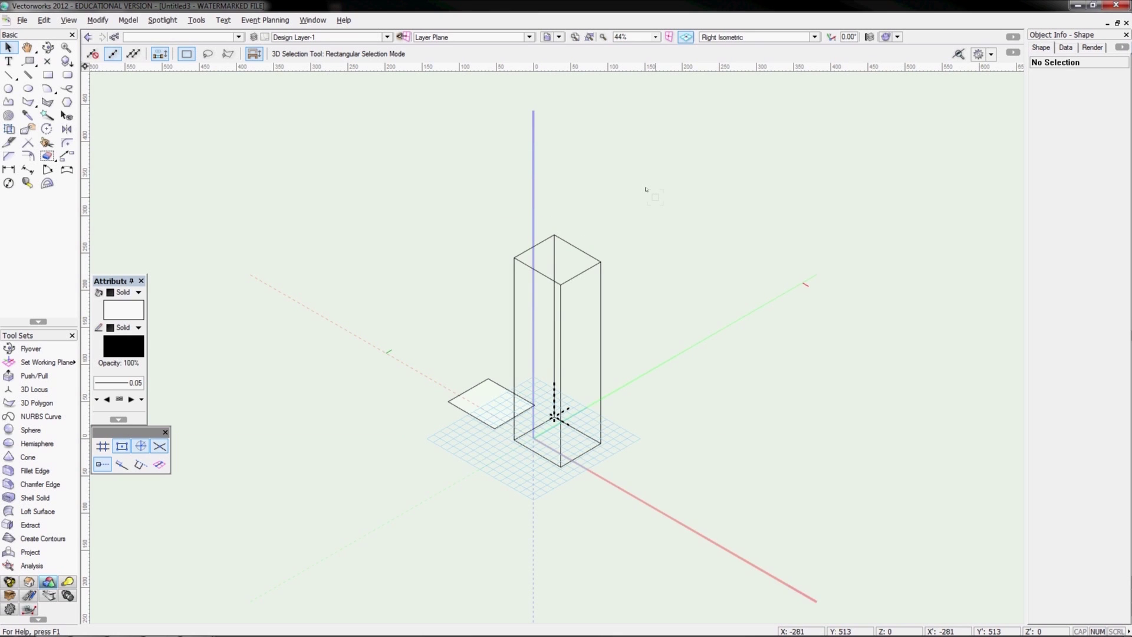
{"action": "key", "text": "KP_7"}
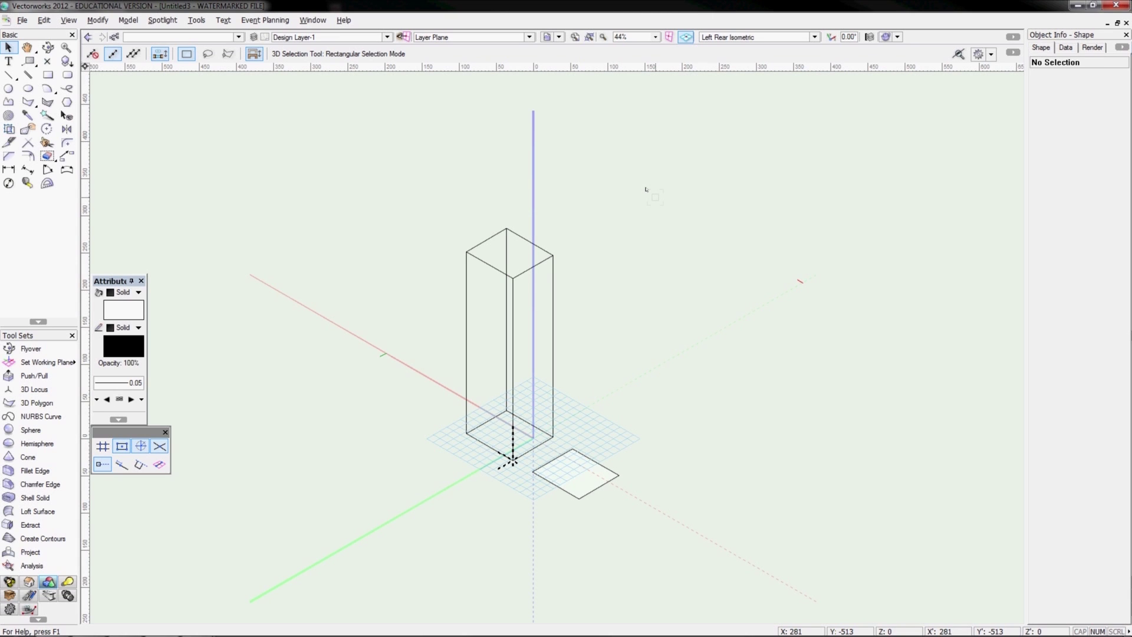
{"action": "key", "text": "KP_9"}
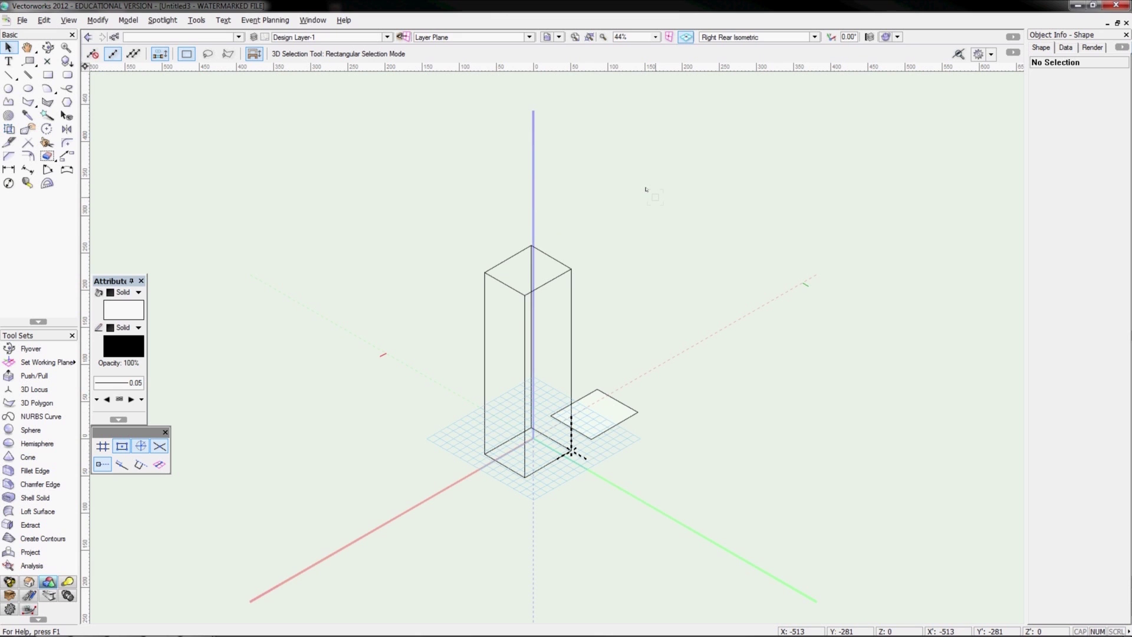
{"action": "key", "text": "KP_1"}
{"action": "key", "text": "KP_6"}
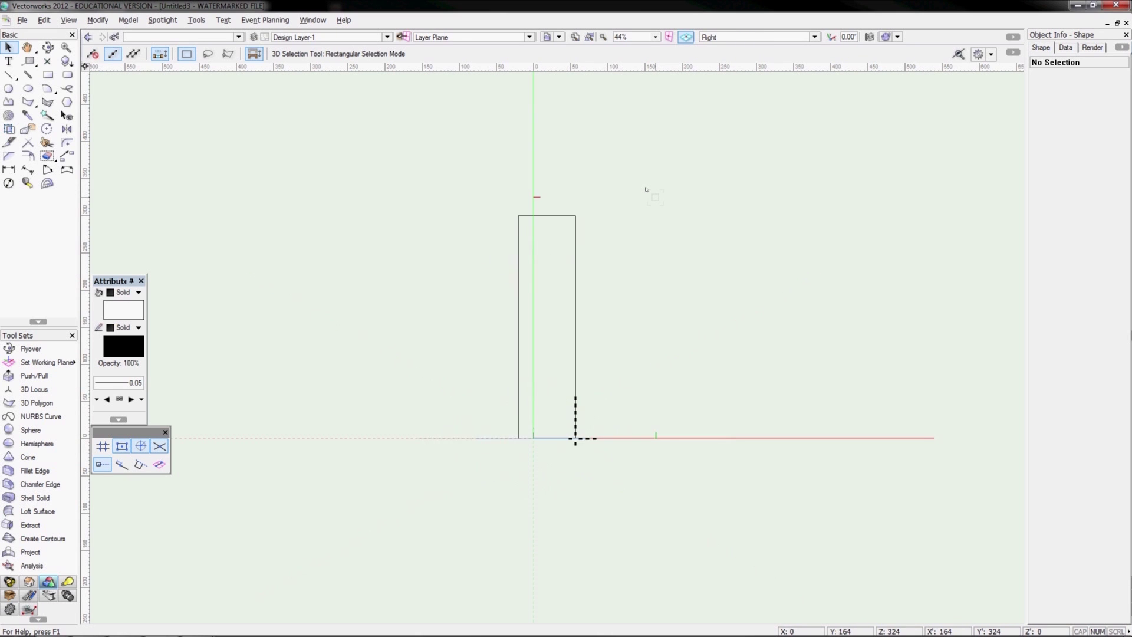
{"action": "key", "text": "KP_4"}
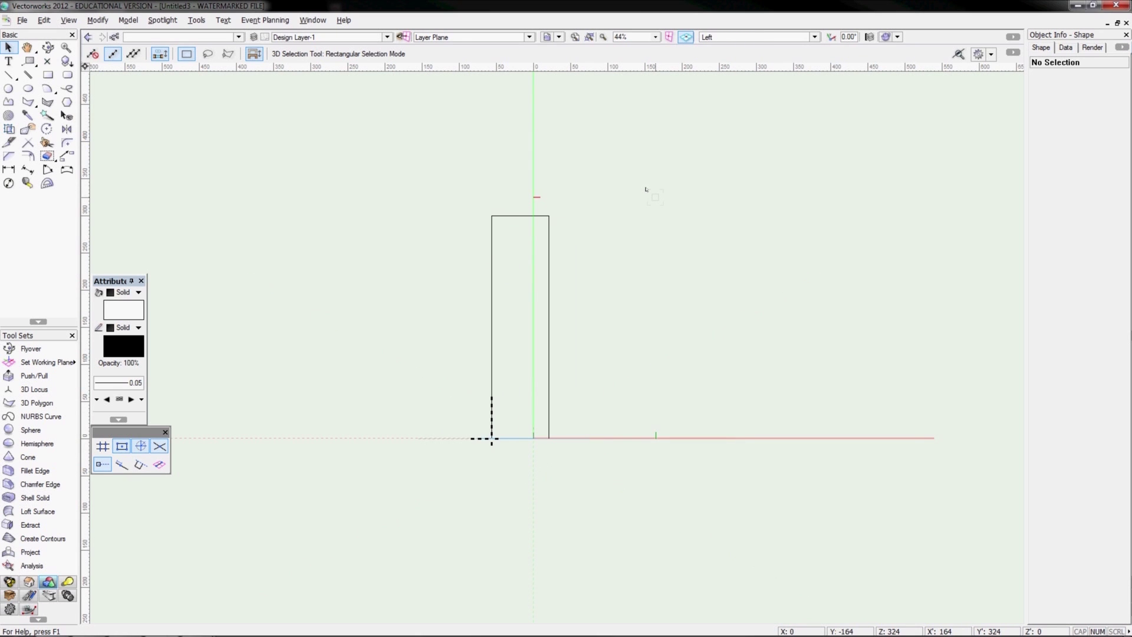
In Top/Plan view, draw a rectangle about 88 × 77 mm above the two existing shapes and extrude it 100 mm
{"action": "key", "text": "KP_0"}
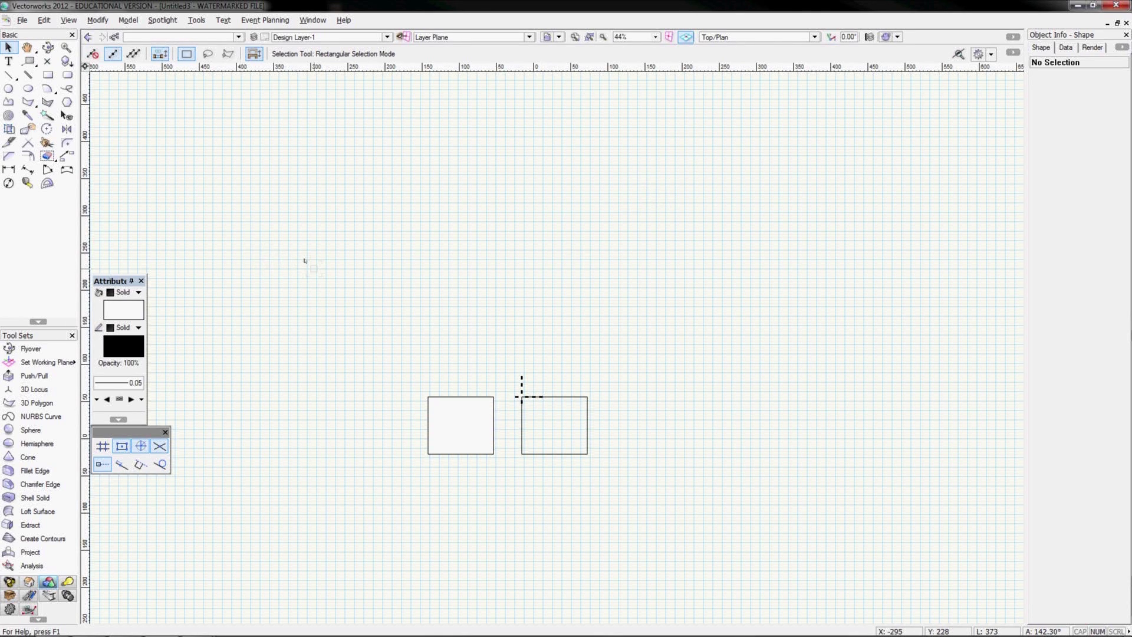
{"action": "key", "text": "4"}
{"action": "left_click", "coordinate": [425, 265]}
{"action": "left_click", "coordinate": [458, 321]}
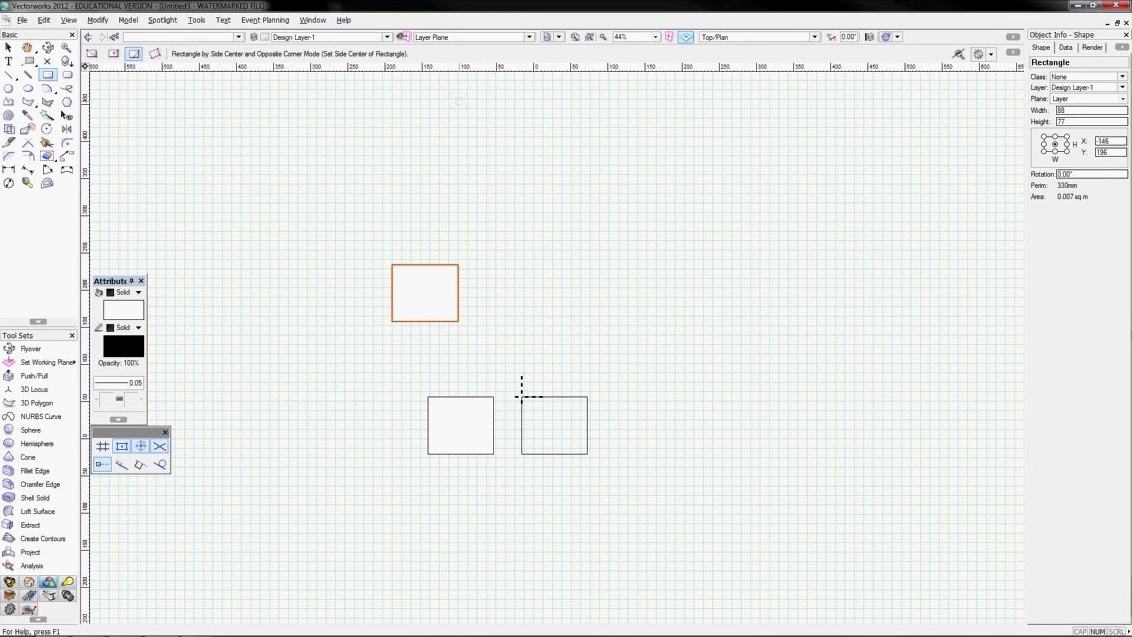
{"action": "key", "text": "ctrl+e"}
{"action": "type", "text": "100"}
{"action": "key", "text": "Return"}
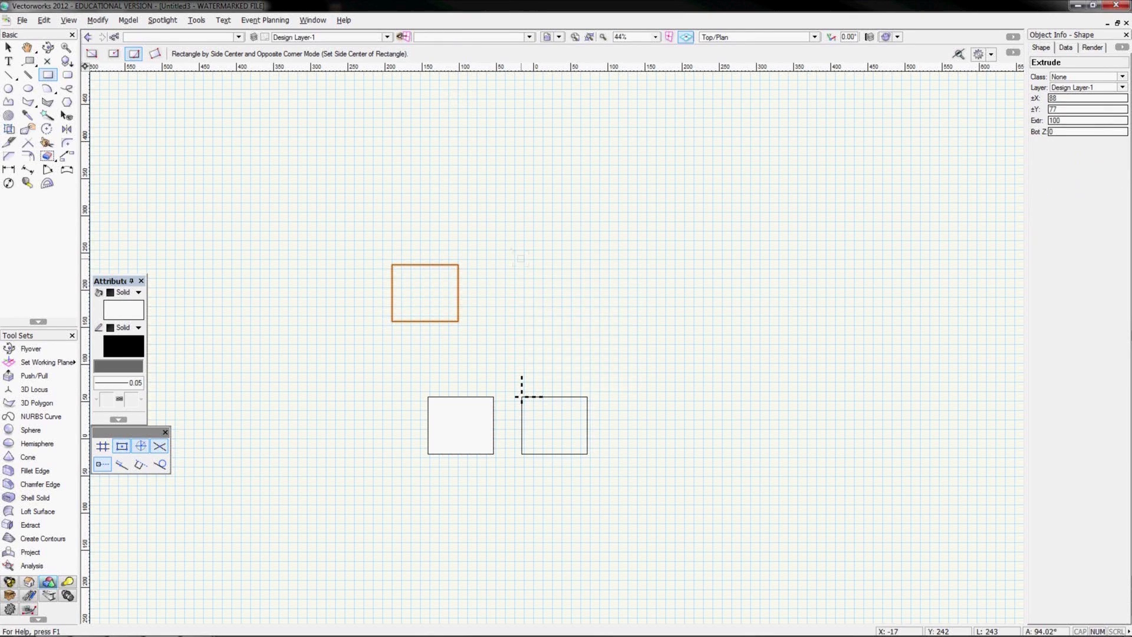
Draw a circle with a radius of about 31 mm to the right of the new extruded rectangle
{"action": "left_click", "coordinate": [9, 88]}
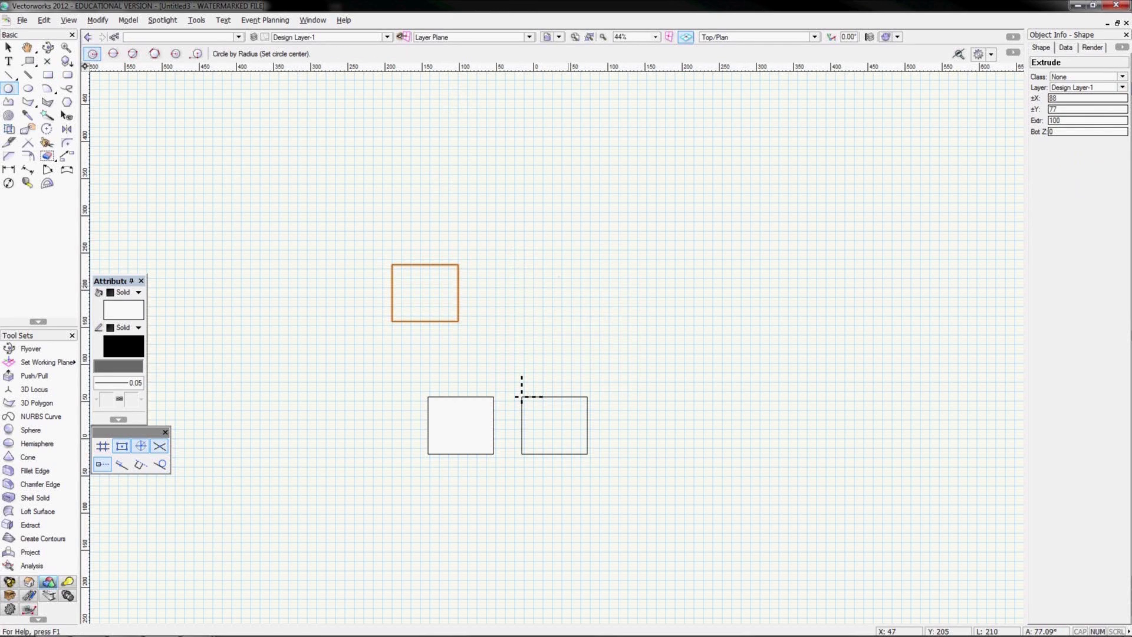
{"action": "left_click", "coordinate": [532, 292]}
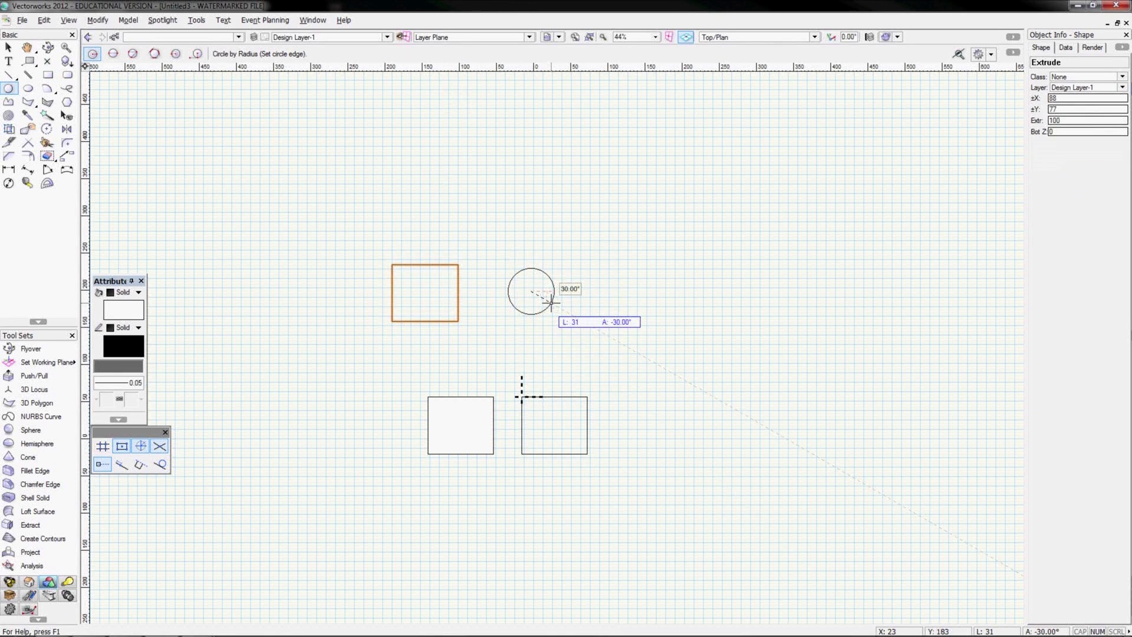
{"action": "left_click", "coordinate": [551, 302]}
Start a polyline to the right of the circle with a curved edge in Cubic Spline Point mode, running over and down
{"action": "left_click", "coordinate": [10, 103]}
{"action": "left_click", "coordinate": [137, 57]}
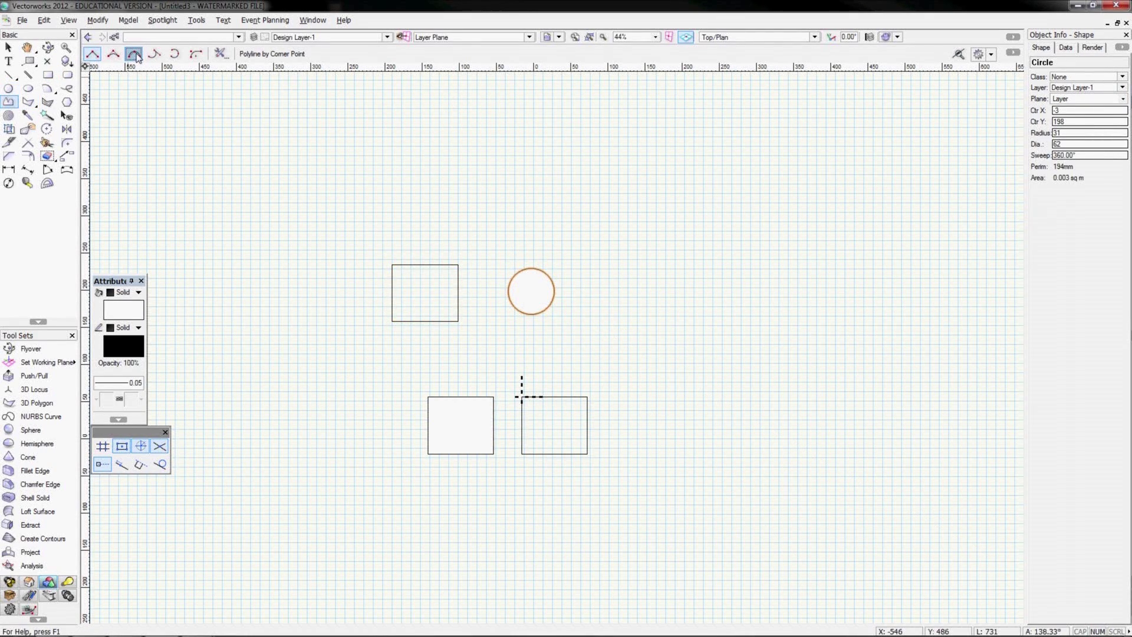
{"action": "left_click", "coordinate": [606, 277]}
{"action": "left_click", "coordinate": [647, 238]}
{"action": "left_click", "coordinate": [733, 224]}
{"action": "left_click", "coordinate": [719, 285]}
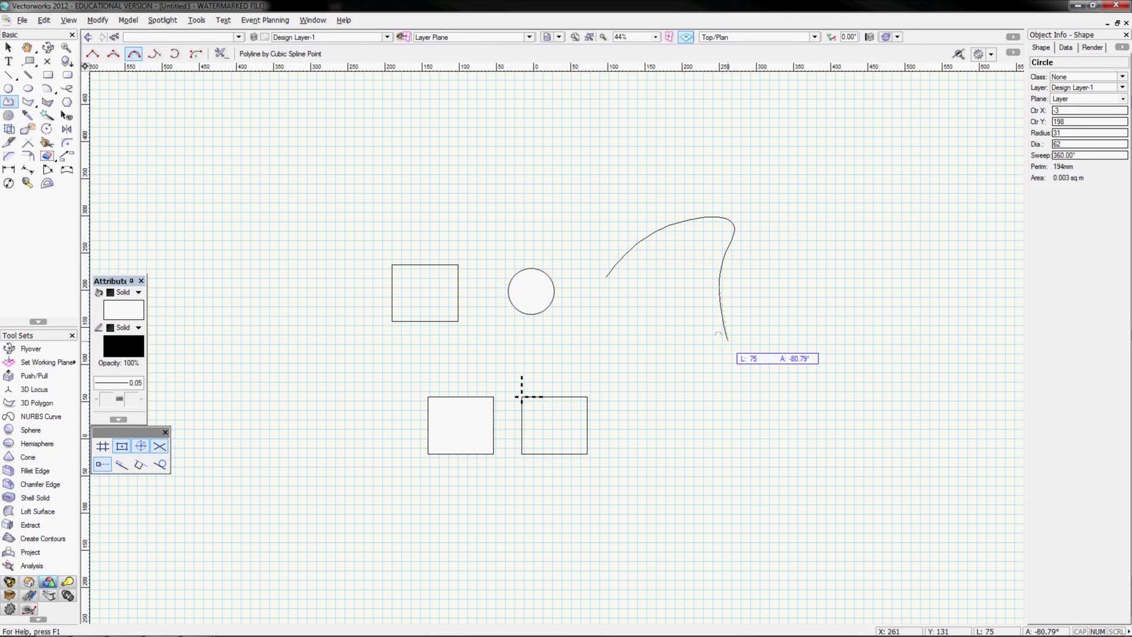
{"action": "left_click", "coordinate": [728, 341]}
Continue the polyline in Corner Point mode with straight zigzag segments and close it at its start point, about 219 × 197 mm overall
{"action": "key", "text": "u"}
{"action": "key", "text": "u"}
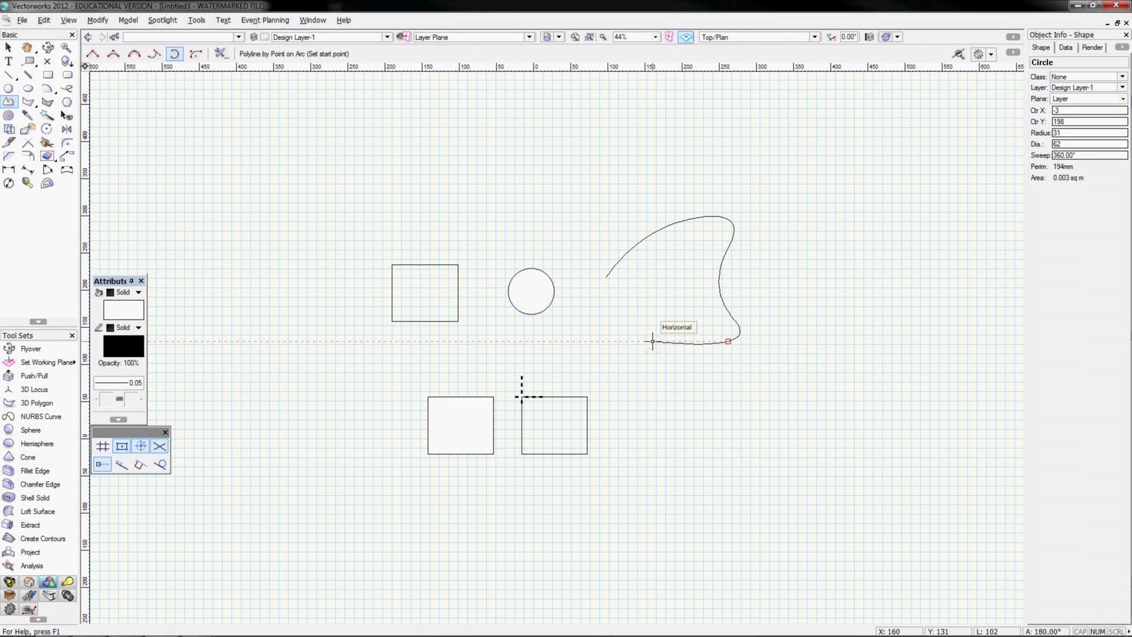
{"action": "key", "text": "u"}
{"action": "key", "text": "u"}
{"action": "left_click", "coordinate": [653, 340]}
{"action": "left_click", "coordinate": [636, 312]}
{"action": "left_click", "coordinate": [597, 334]}
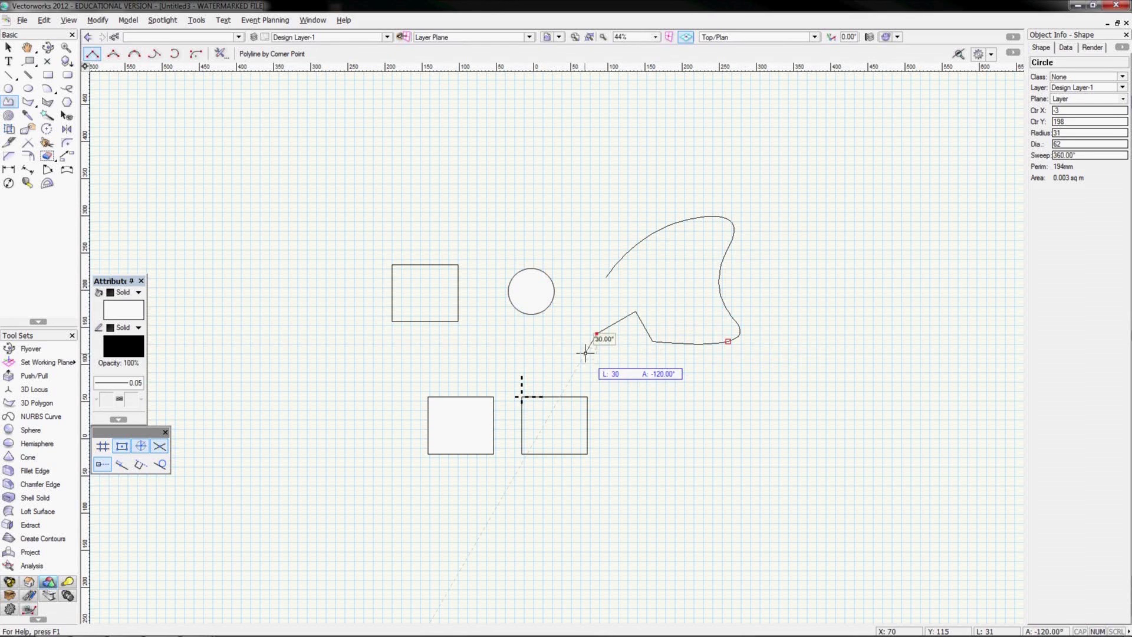
{"action": "left_click", "coordinate": [596, 362]}
{"action": "left_click", "coordinate": [578, 351]}
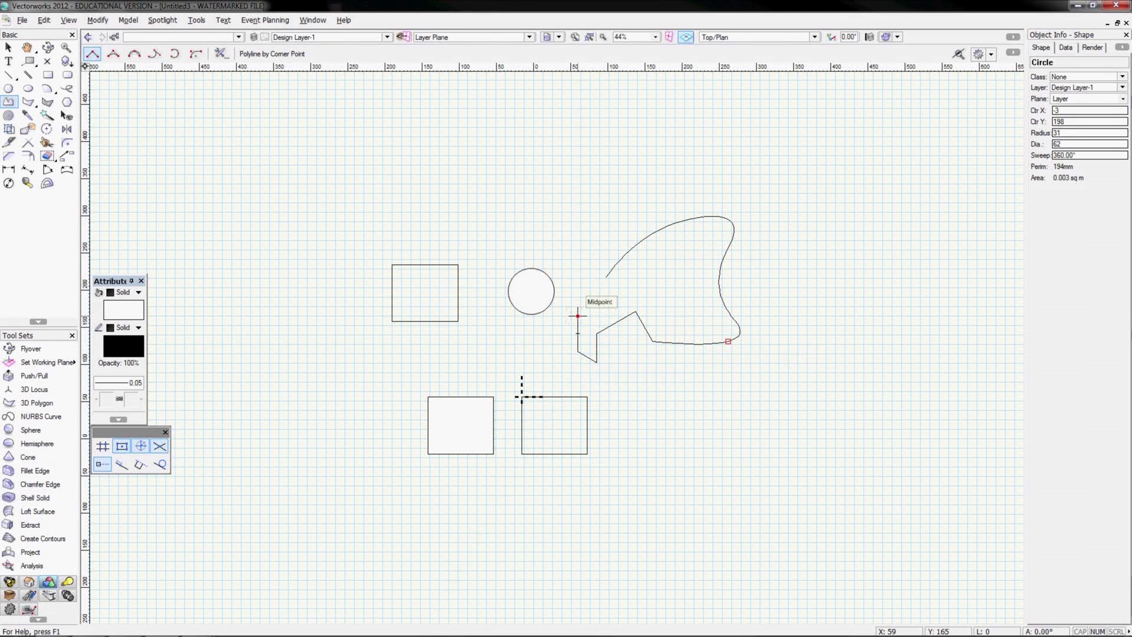
{"action": "left_click", "coordinate": [578, 316]}
{"action": "left_click", "coordinate": [605, 300]}
{"action": "left_click", "coordinate": [590, 291]}
{"action": "left_click", "coordinate": [606, 277]}
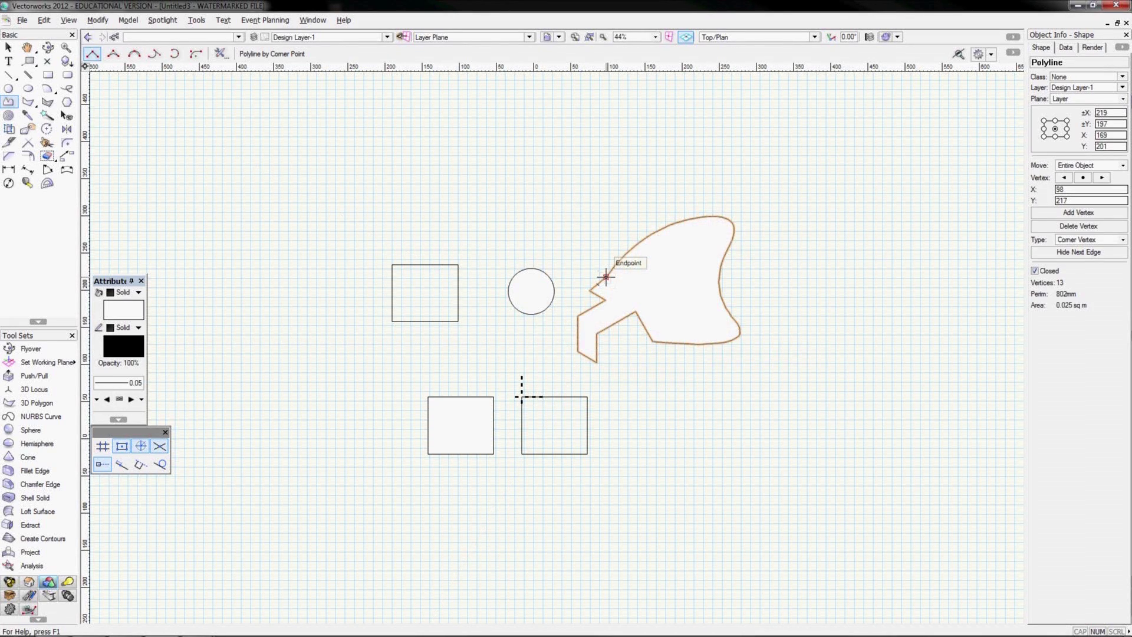
Extrude the circle and the freeform polyline, each by 100 mm
{"action": "key", "text": "x"}
{"action": "left_click", "coordinate": [511, 295]}
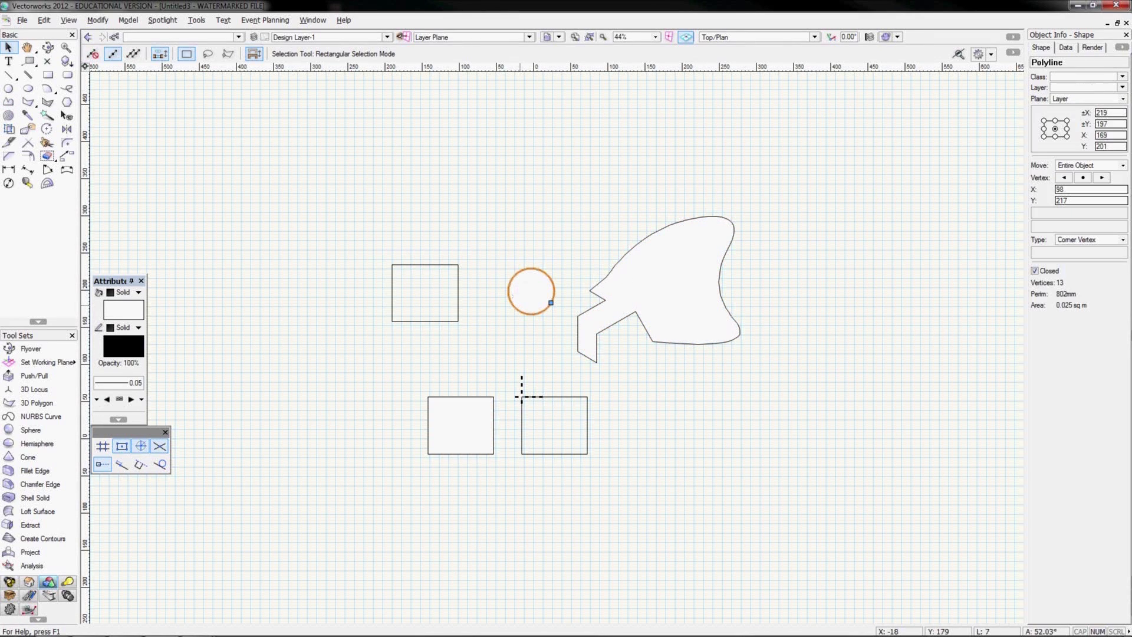
{"action": "left_click", "coordinate": [511, 297]}
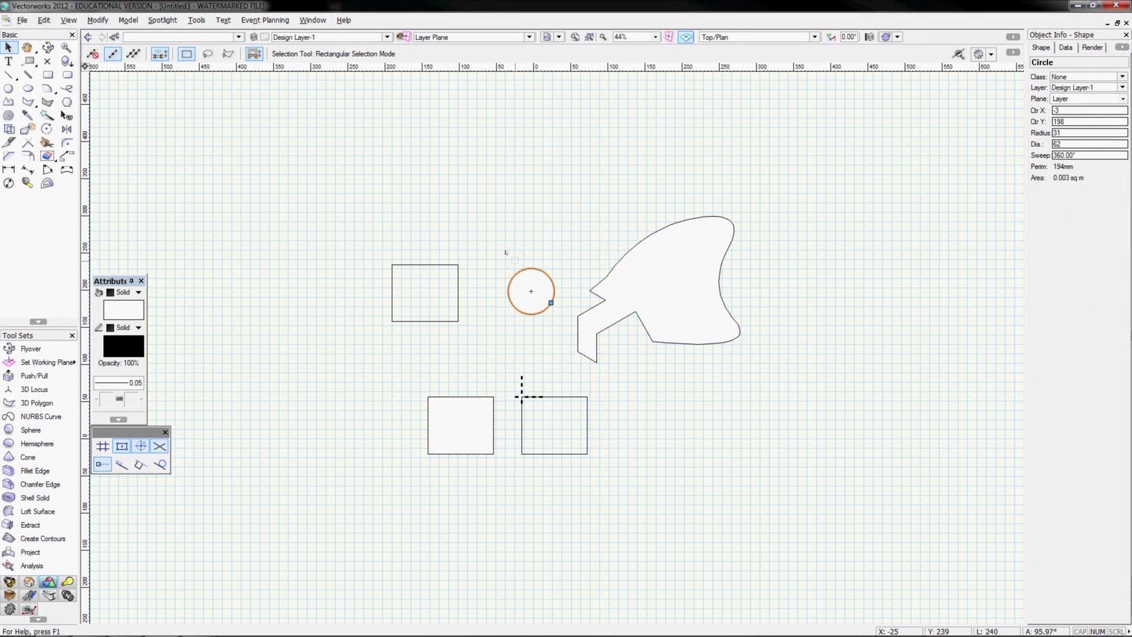
{"action": "key", "text": "ctrl+e"}
{"action": "key", "text": "Return"}
{"action": "left_click", "coordinate": [657, 286]}
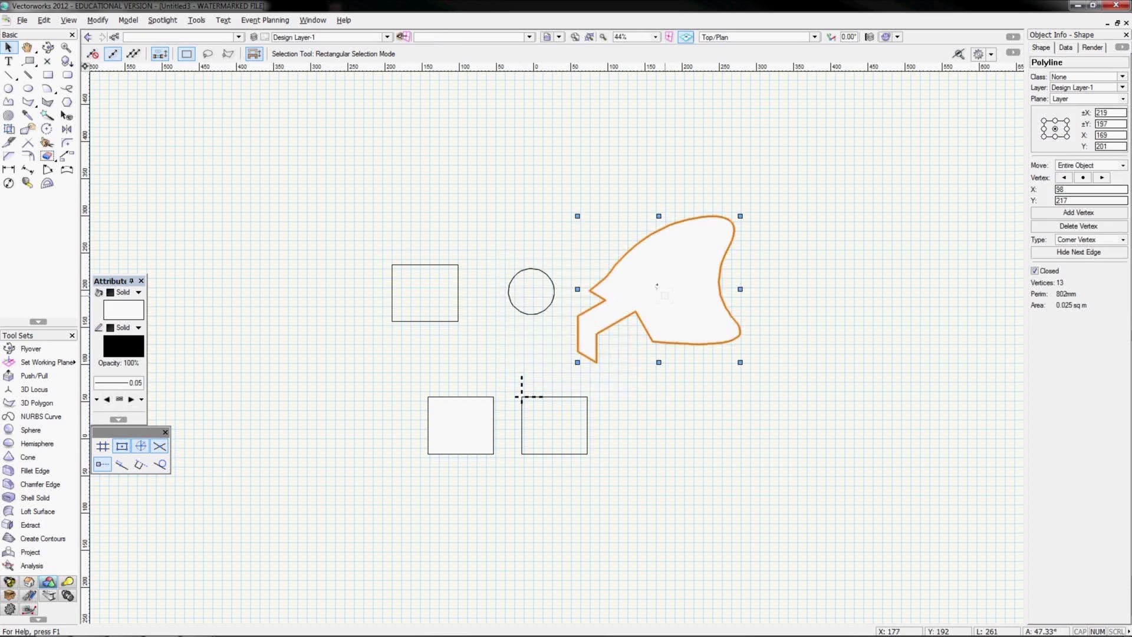
{"action": "key", "text": "ctrl+e"}
{"action": "key", "text": "Return"}
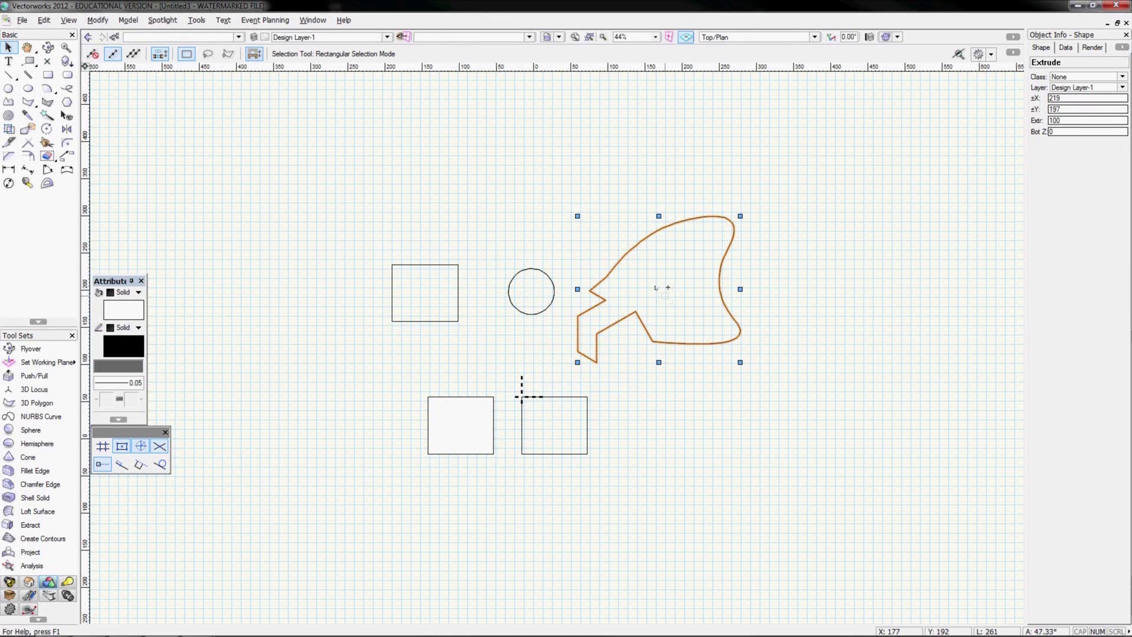
Extrude the remaining flat rectangle at the lower left of the drawing by 100 mm
{"action": "left_click", "coordinate": [451, 409]}
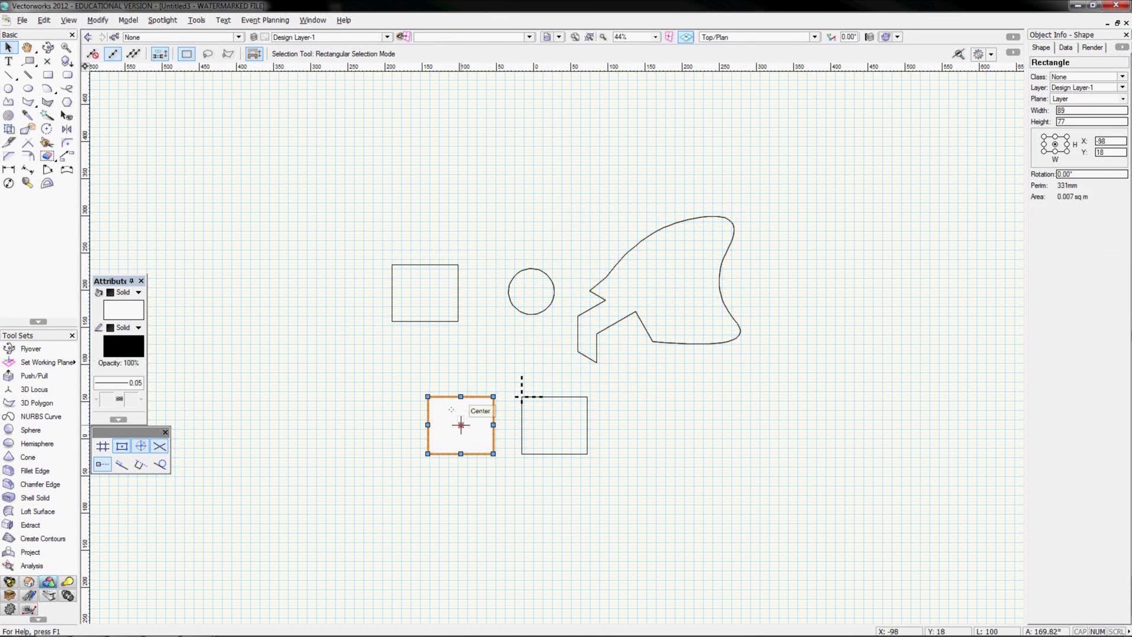
{"action": "key", "text": "ctrl+e"}
{"action": "key", "text": "Return"}
In a tilted 3D view, move the 88 × 77 mm box onto the top face of the 89 × 77 mm box and deselect it
{"action": "key", "text": "shift+c"}
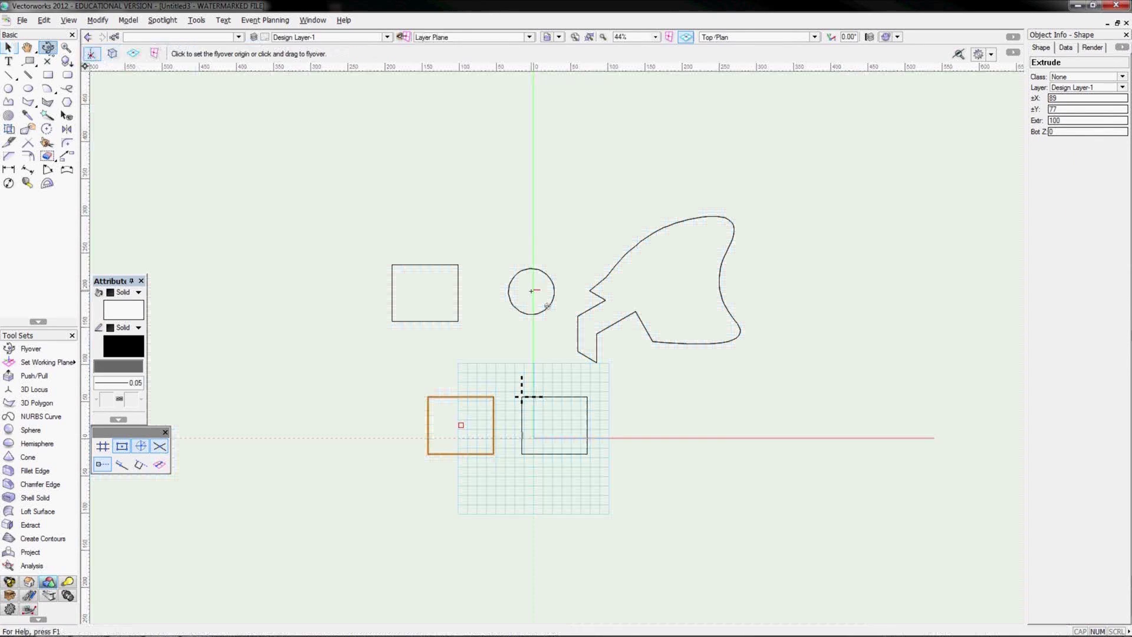
{"action": "left_click_drag", "start_coordinate": [505, 341], "coordinate": [470, 357]}
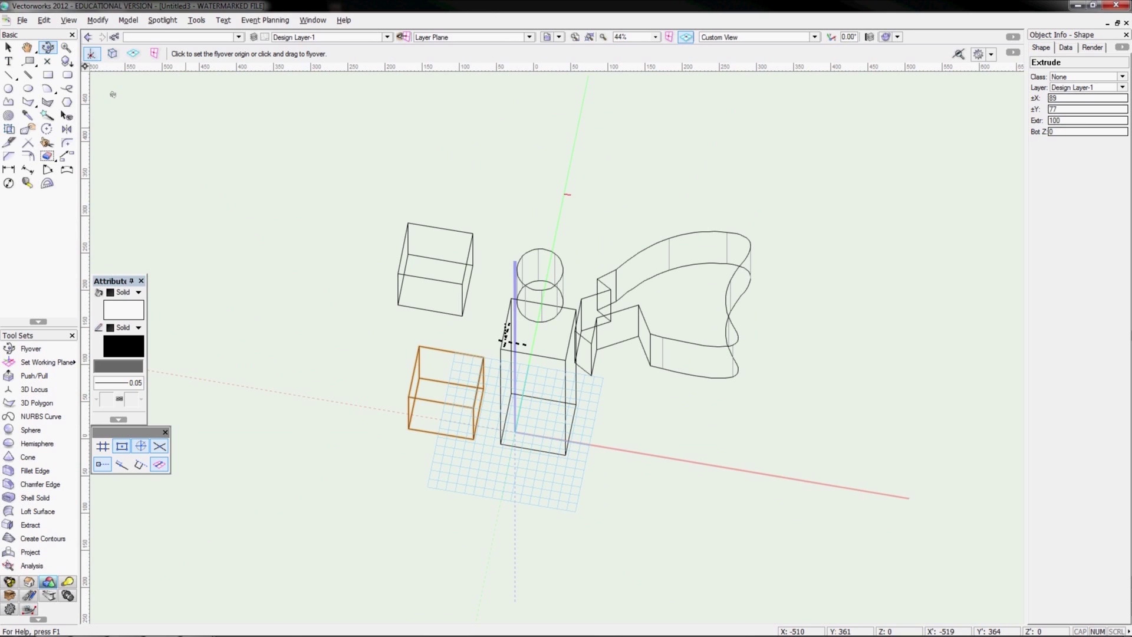
{"action": "left_click", "coordinate": [8, 48]}
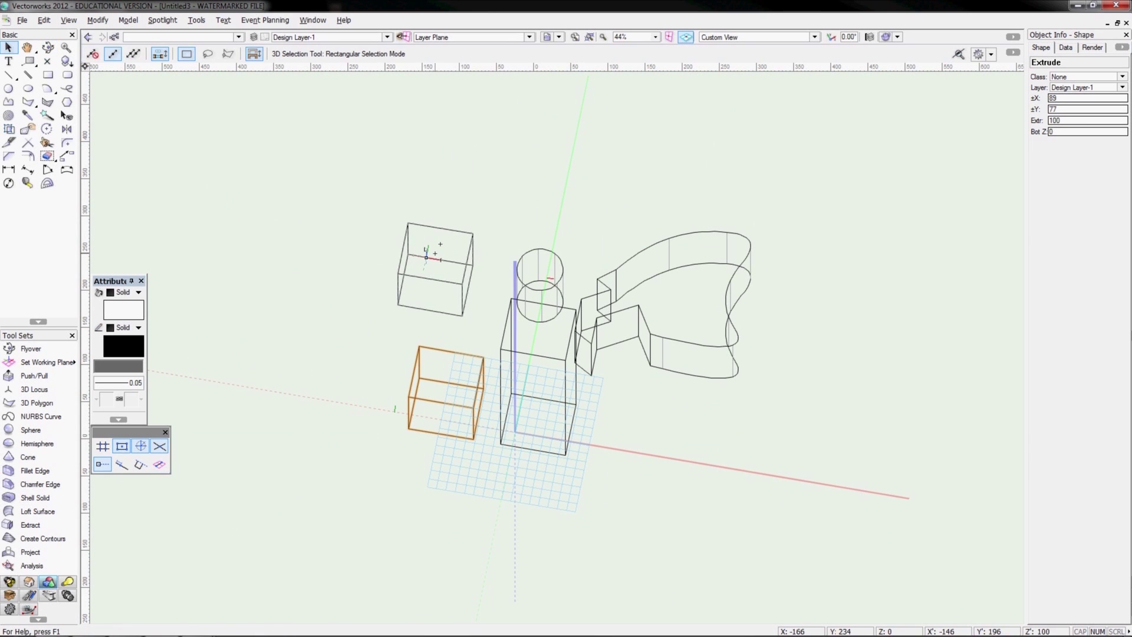
{"action": "left_click_drag", "start_coordinate": [462, 316], "coordinate": [317, 362]}
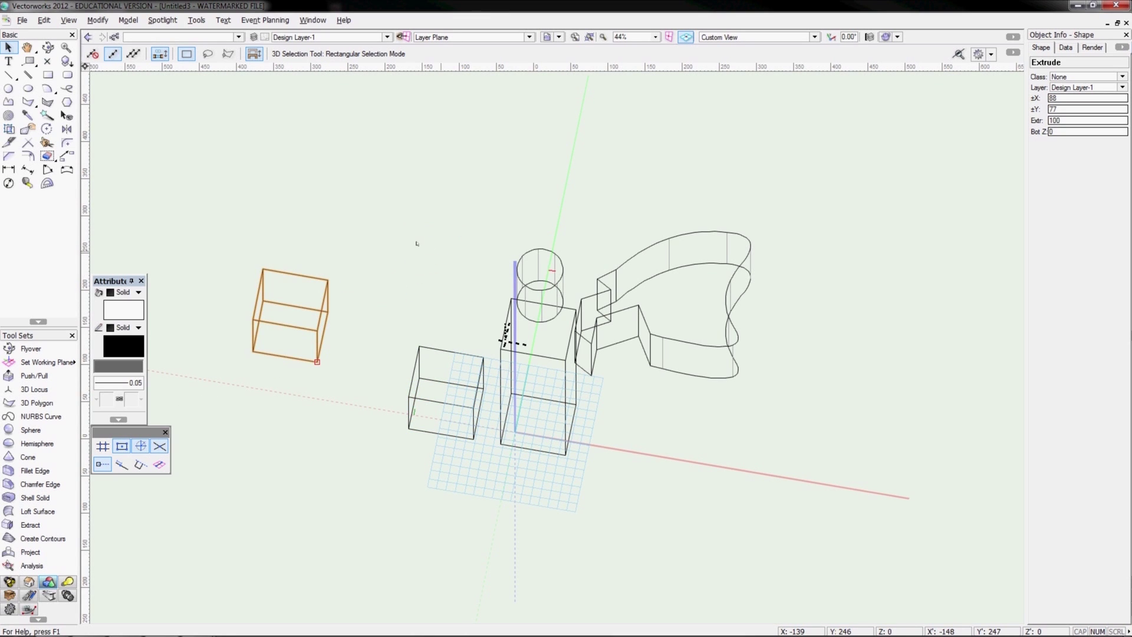
{"action": "left_click_drag", "start_coordinate": [317, 347], "coordinate": [474, 407]}
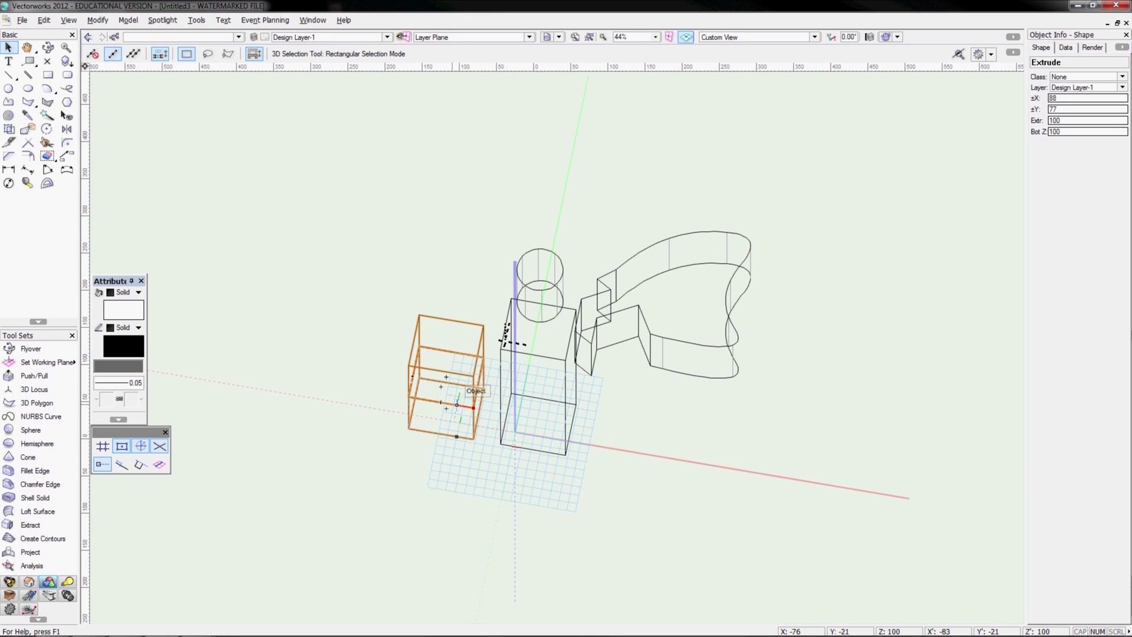
{"action": "left_click", "coordinate": [358, 302]}
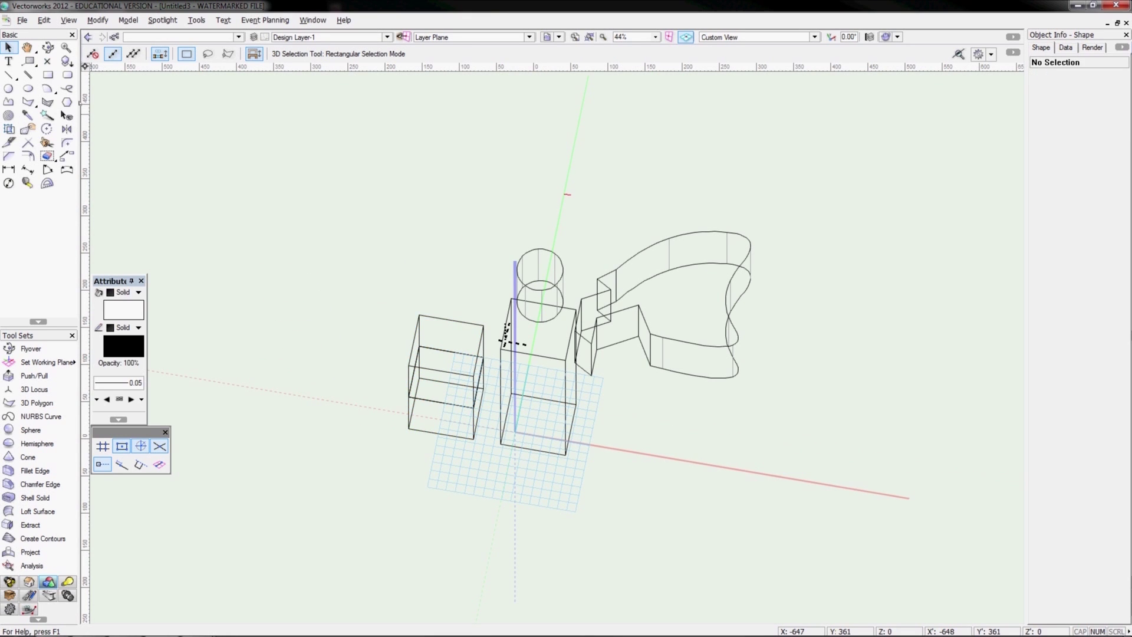
Move the cylinder off to the left, clear of the stacked boxes, and deselect it
{"action": "left_click", "coordinate": [47, 48]}
{"action": "left_click_drag", "start_coordinate": [456, 428], "coordinate": [361, 369]}
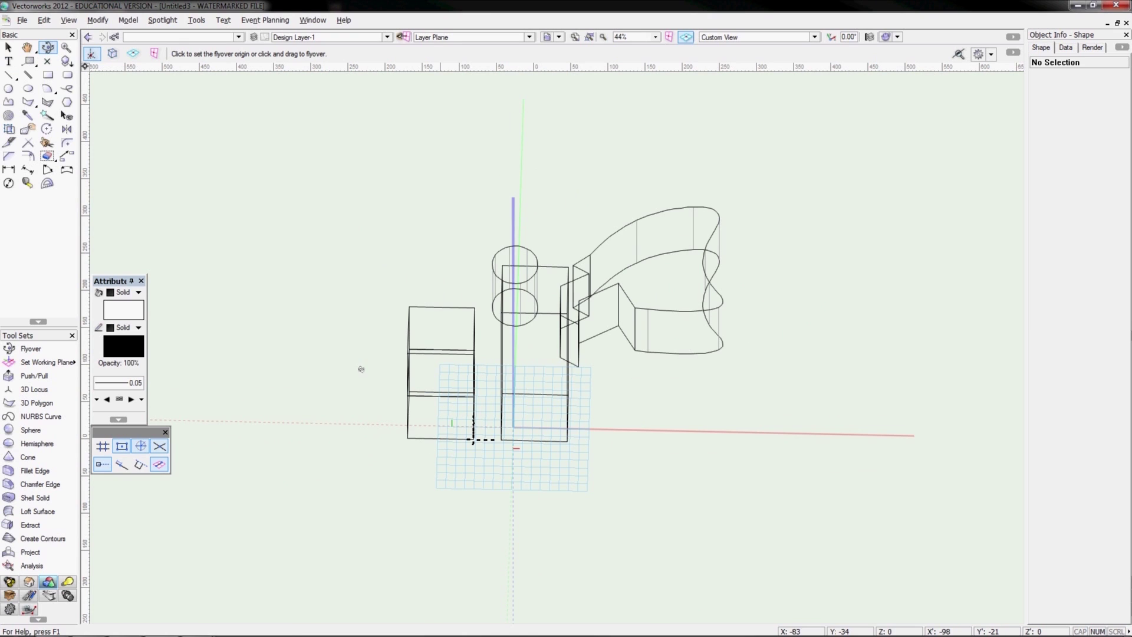
{"action": "key", "text": "x"}
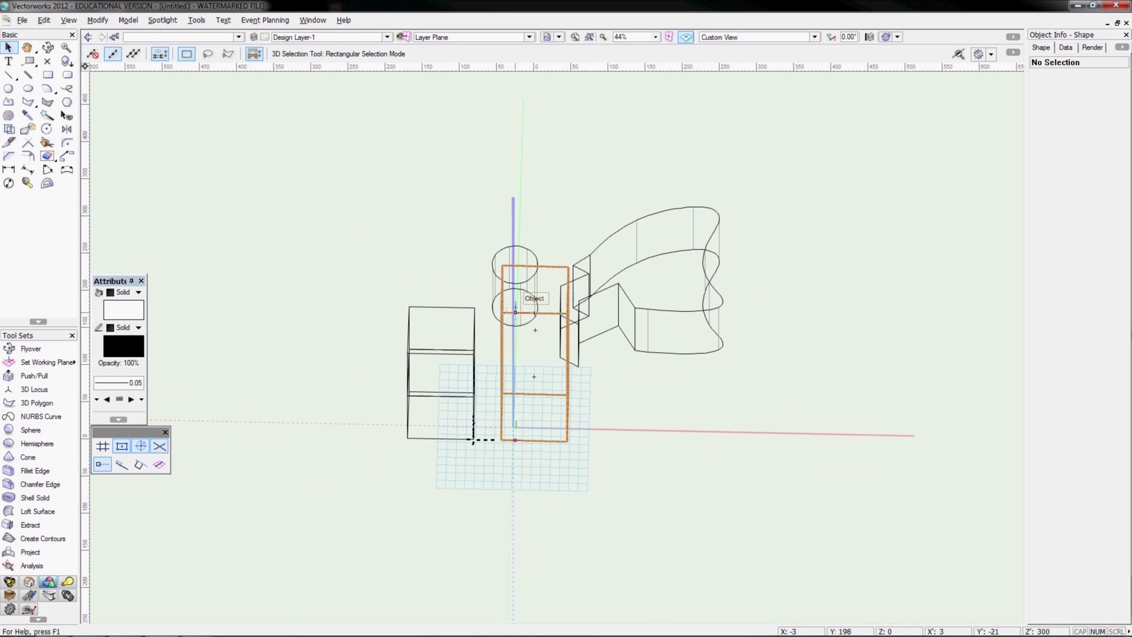
{"action": "left_click_drag", "start_coordinate": [509, 316], "coordinate": [334, 322]}
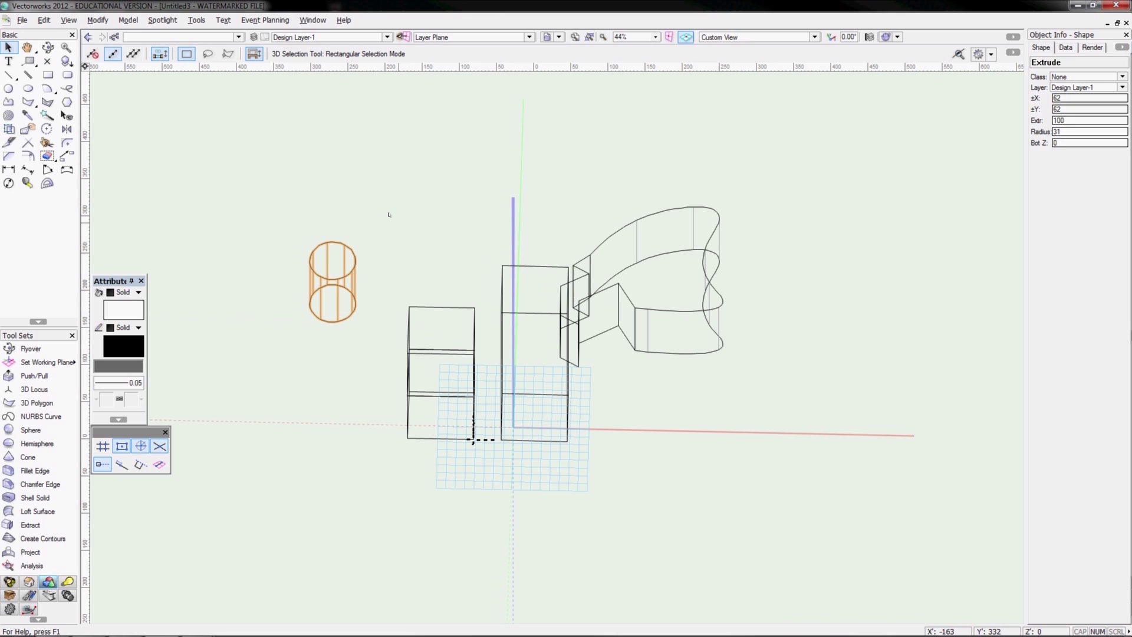
{"action": "left_click", "coordinate": [390, 214]}
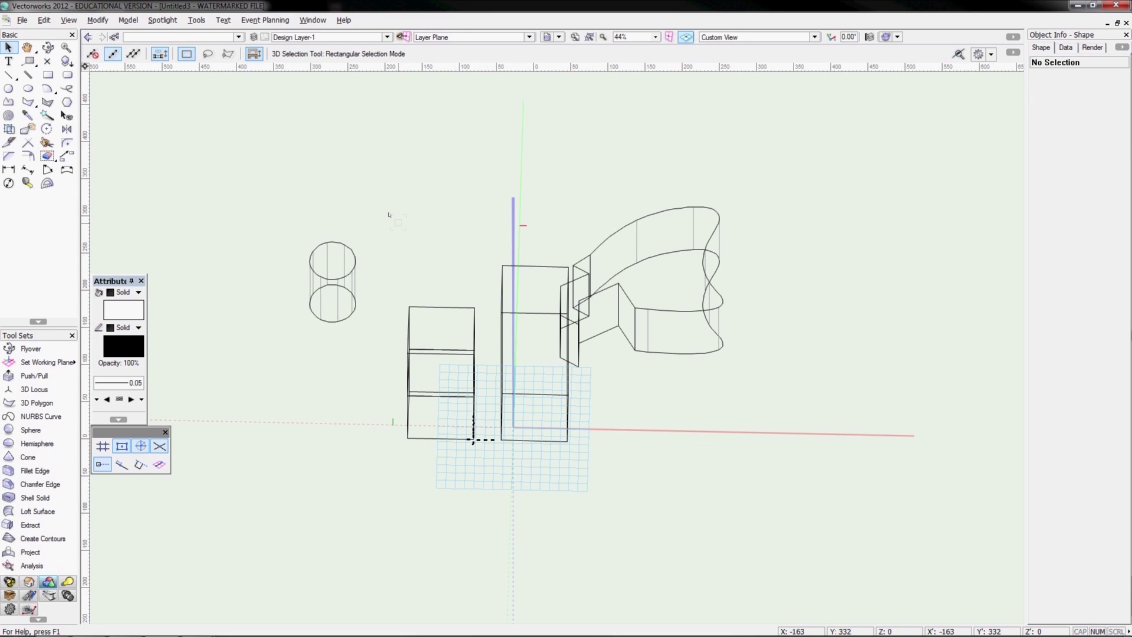
Stack the freeform solid on the tall box in Left view, shift it sideways over the box in Back view, and return to Top/Plan
{"action": "key", "text": "KP_4"}
{"action": "mouse_move", "coordinate": [457, 423]}
{"action": "left_mouse_down"}
{"action": "mouse_move", "coordinate": [457, 208]}
{"action": "mouse_move", "coordinate": [519, 178]}
{"action": "mouse_move", "coordinate": [548, 215]}
{"action": "left_mouse_up"}
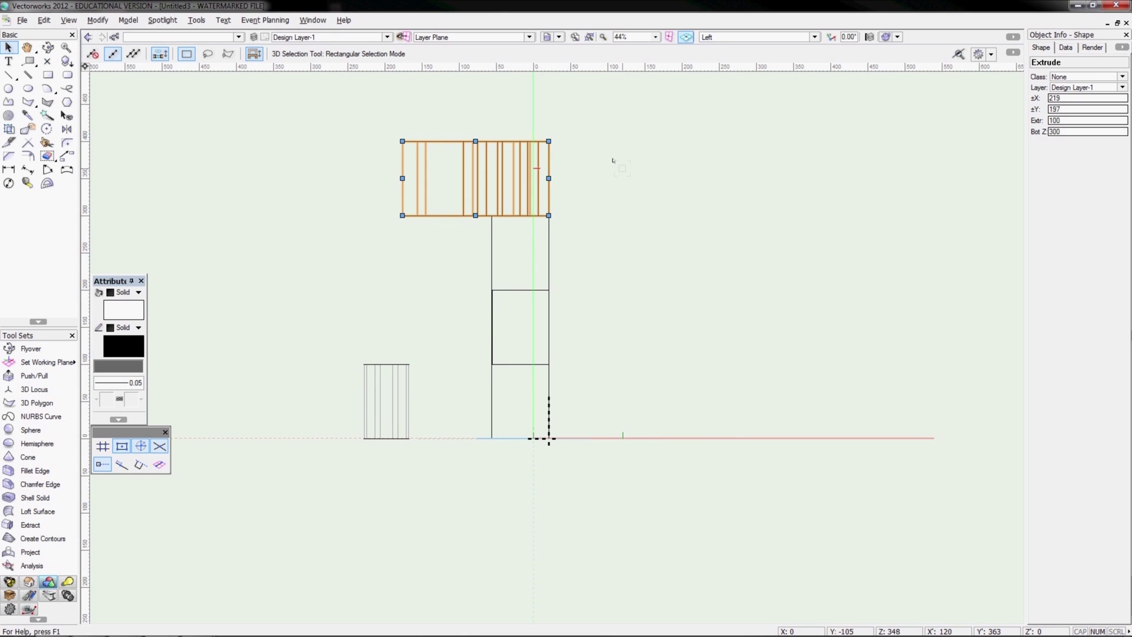
{"action": "key", "text": "KP_8"}
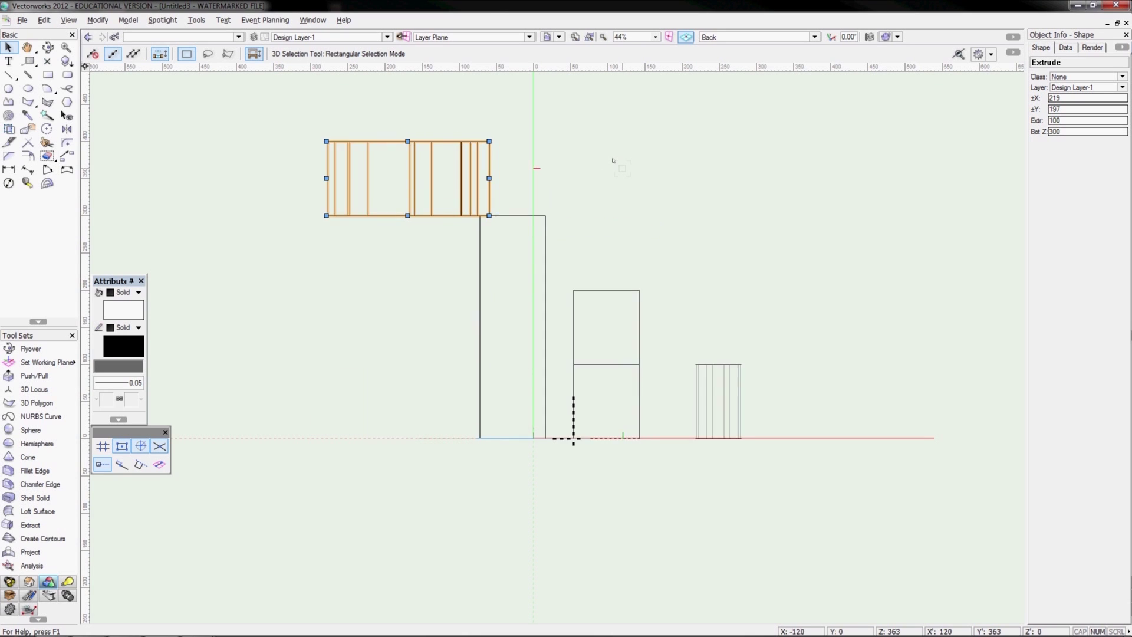
{"action": "left_click", "coordinate": [398, 206]}
{"action": "left_click_drag", "start_coordinate": [398, 207], "coordinate": [503, 207]}
{"action": "key", "text": "3"}
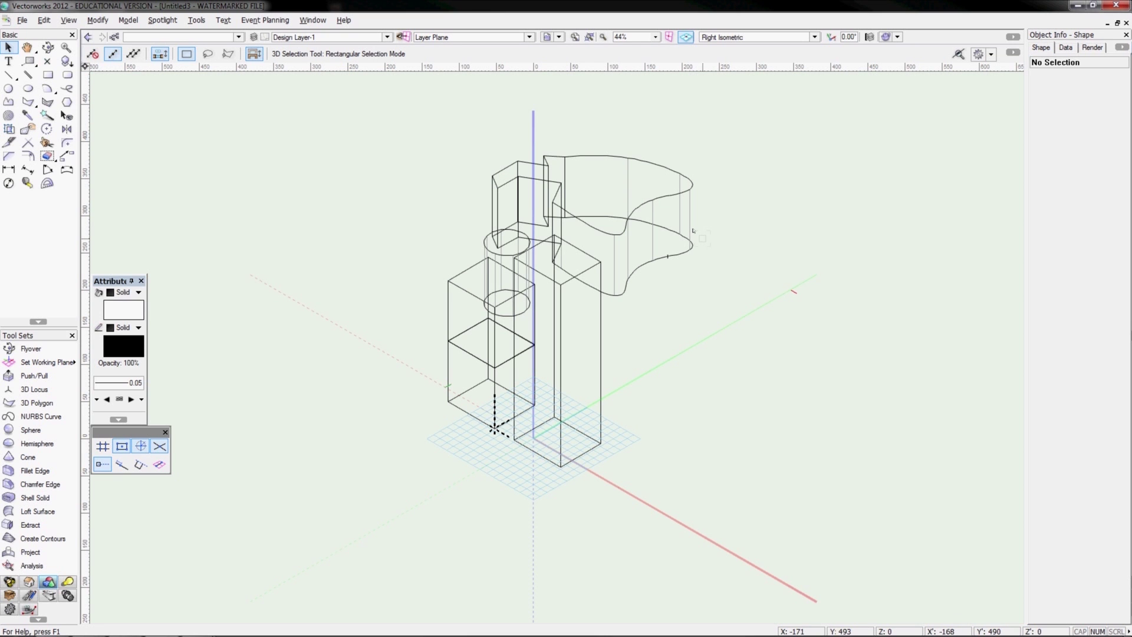
{"action": "key", "text": "0"}
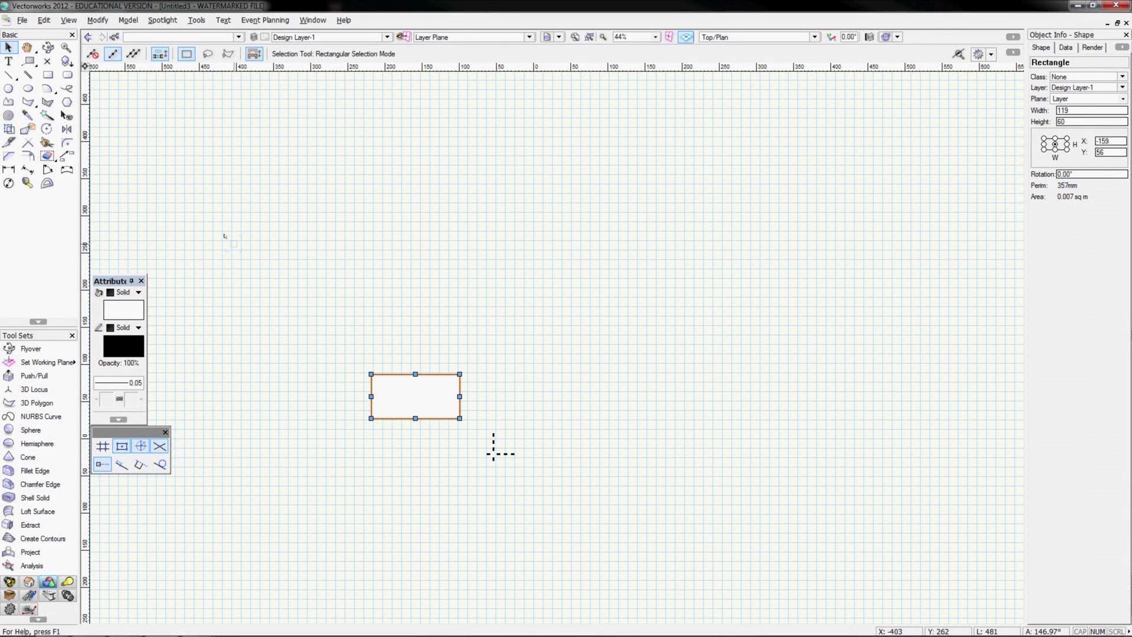
Draw a circle with a radius of about 35 mm to the right of the rectangle
{"action": "left_click", "coordinate": [10, 89]}
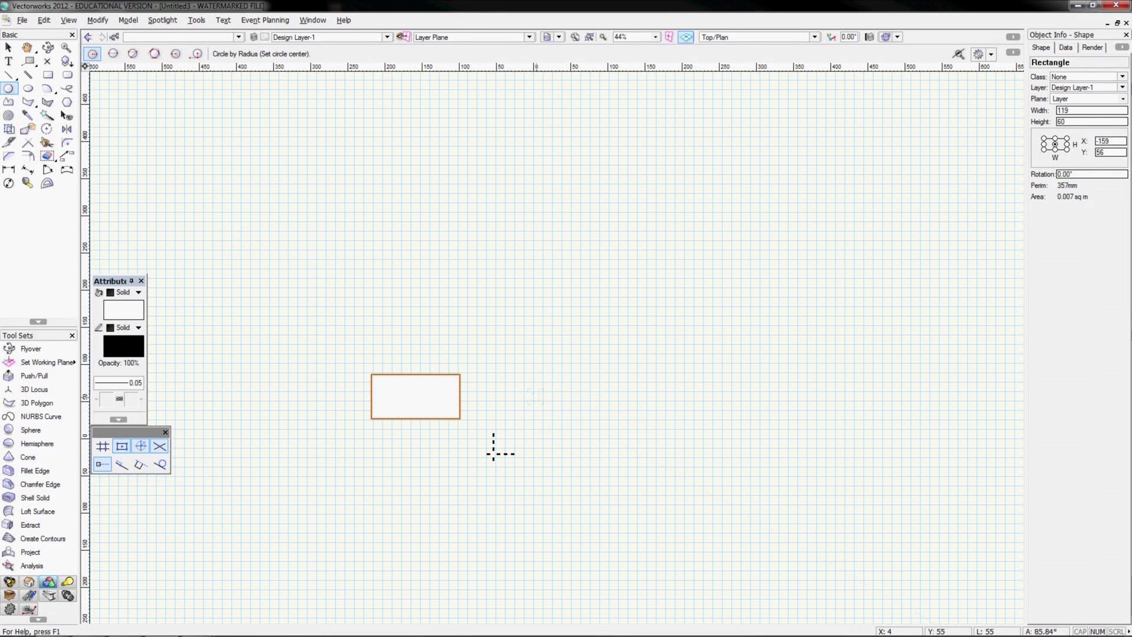
{"action": "left_click", "coordinate": [548, 401]}
{"action": "left_click", "coordinate": [570, 413]}
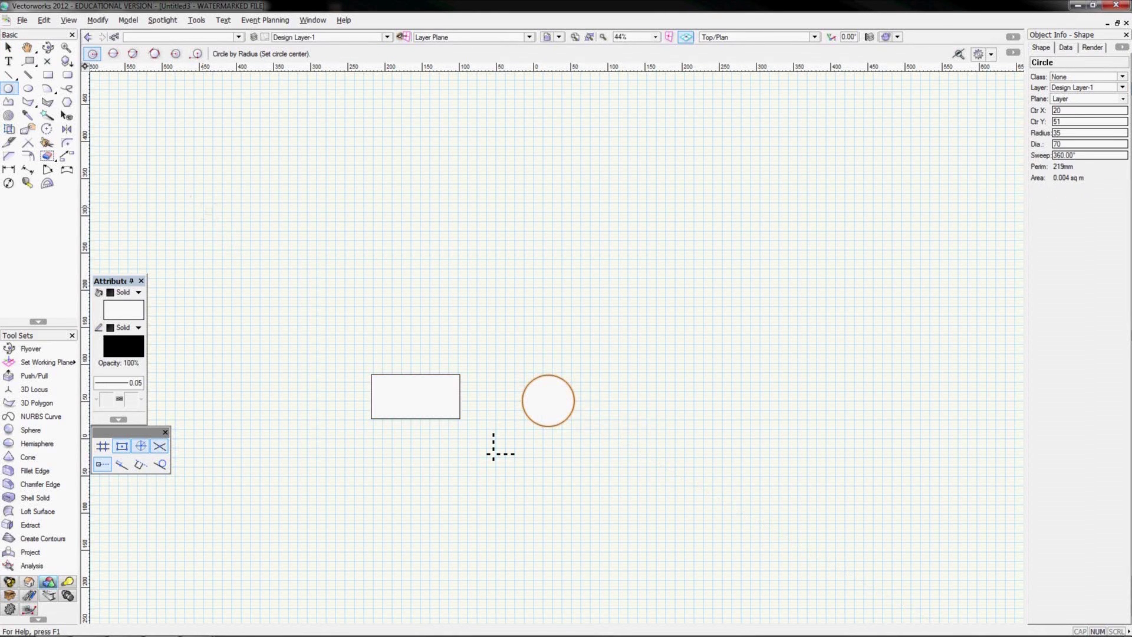
Draw a square about 60 mm wide on the left half of the rectangle's upper edge and switch to Right Isometric view
{"action": "key", "text": "4"}
{"action": "left_click", "coordinate": [371, 374]}
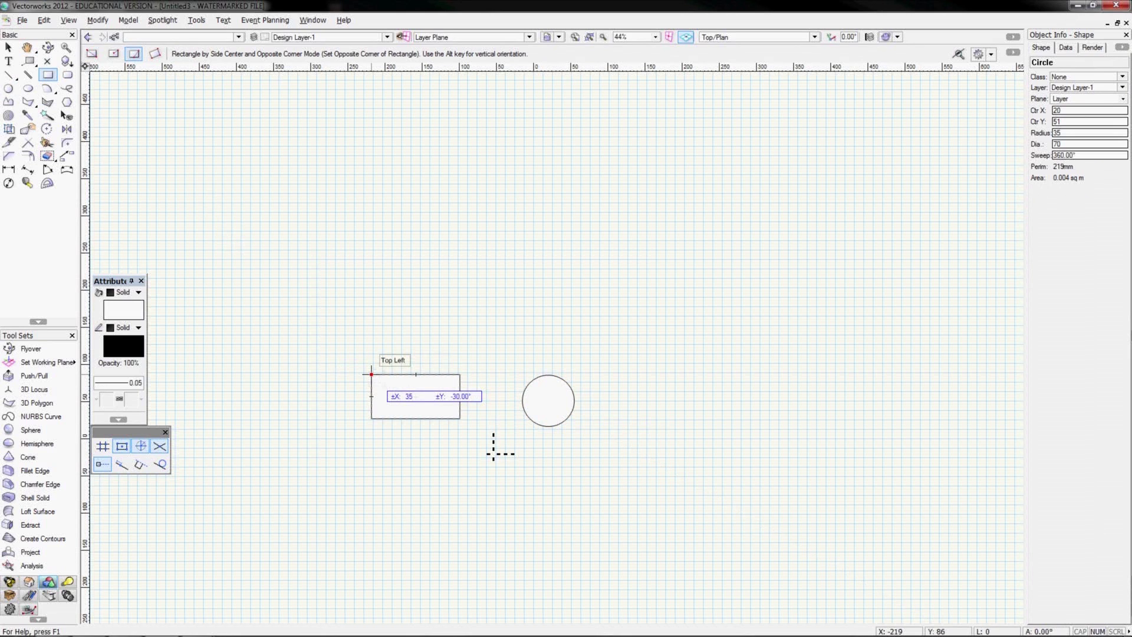
{"action": "key", "text": "Escape"}
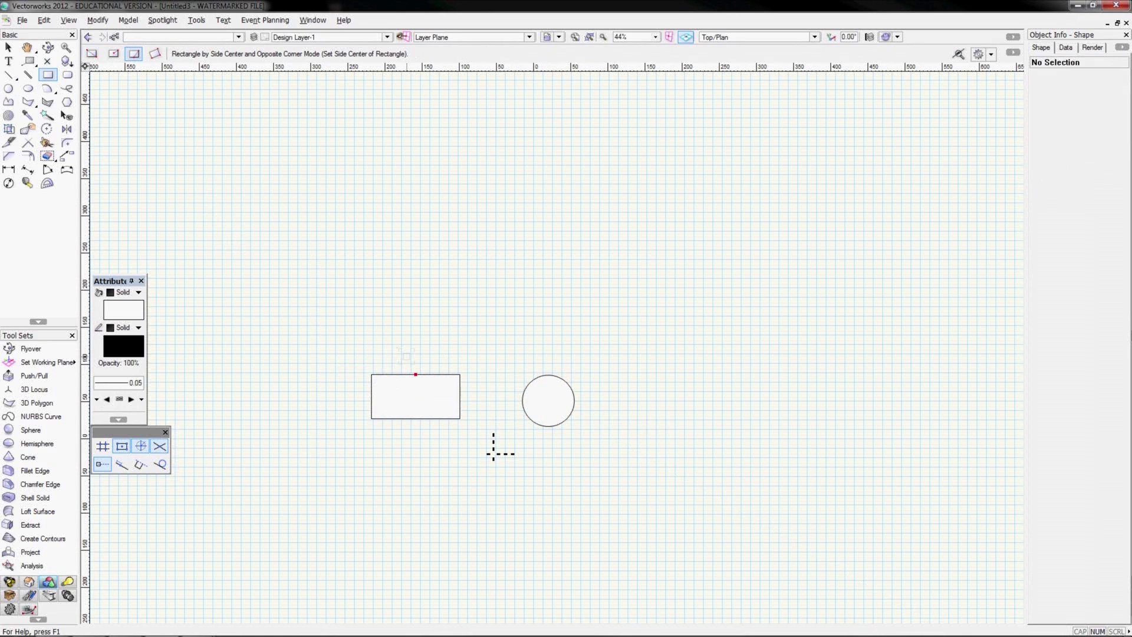
{"action": "left_click", "coordinate": [92, 55]}
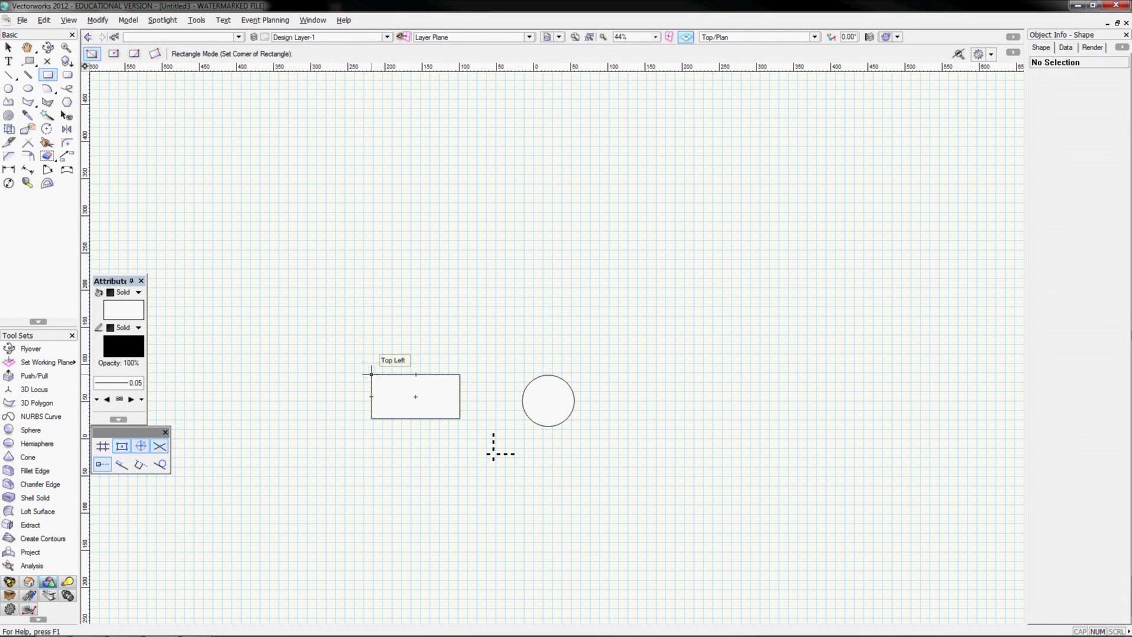
{"action": "left_click", "coordinate": [416, 374]}
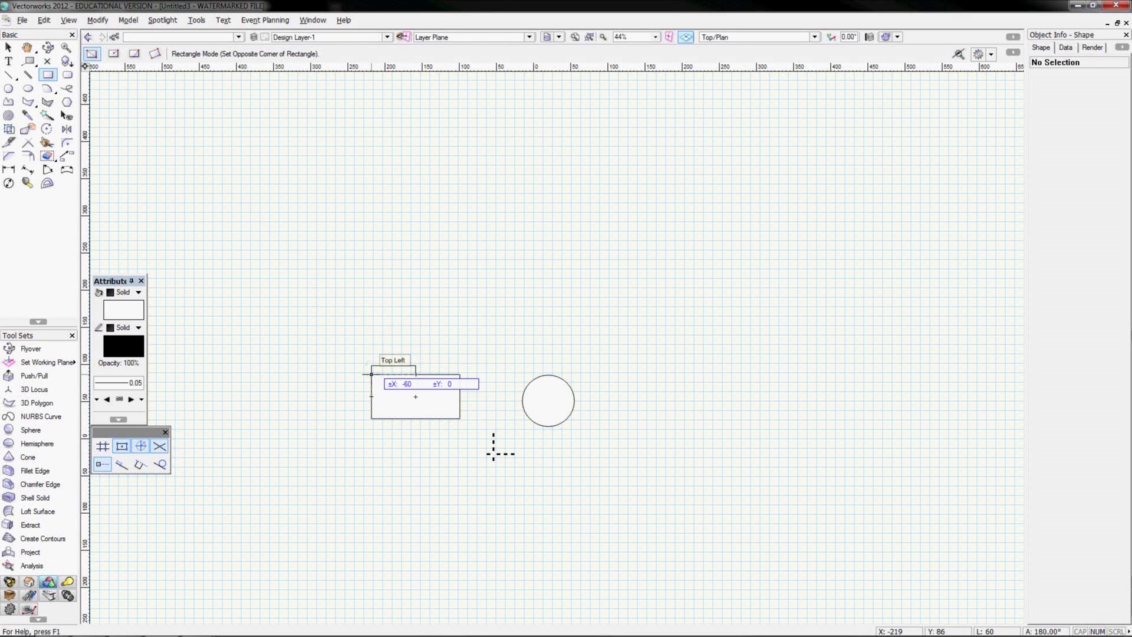
{"action": "left_click", "coordinate": [372, 330]}
{"action": "key", "text": "3"}
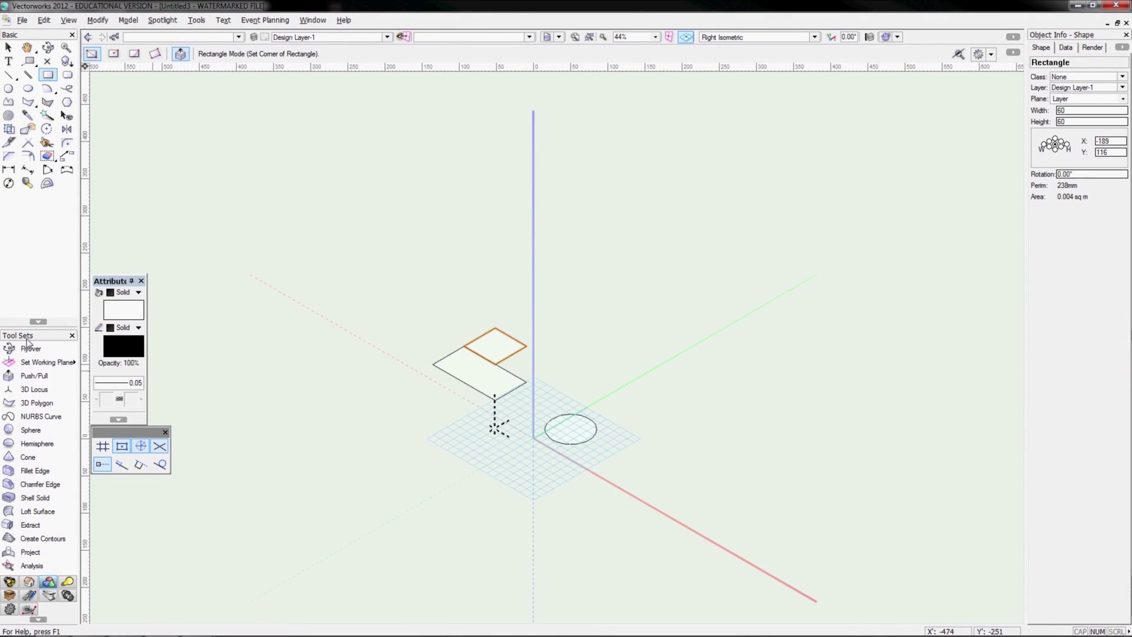
{"action": "left_click", "coordinate": [307, 23]}
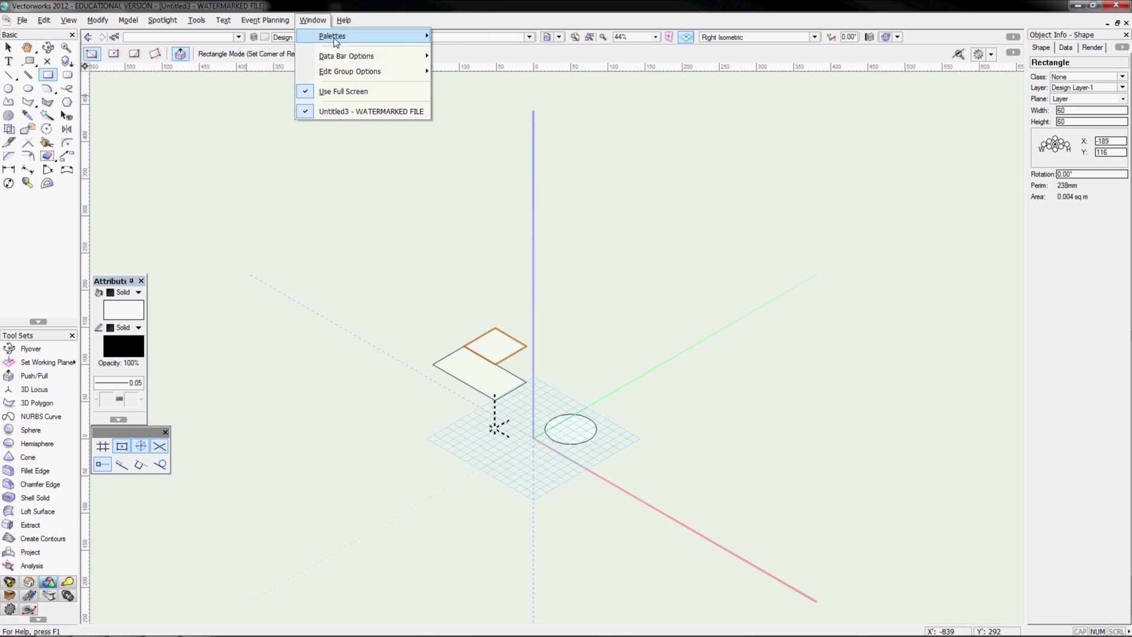
{"action": "mouse_move", "coordinate": [335, 39]}
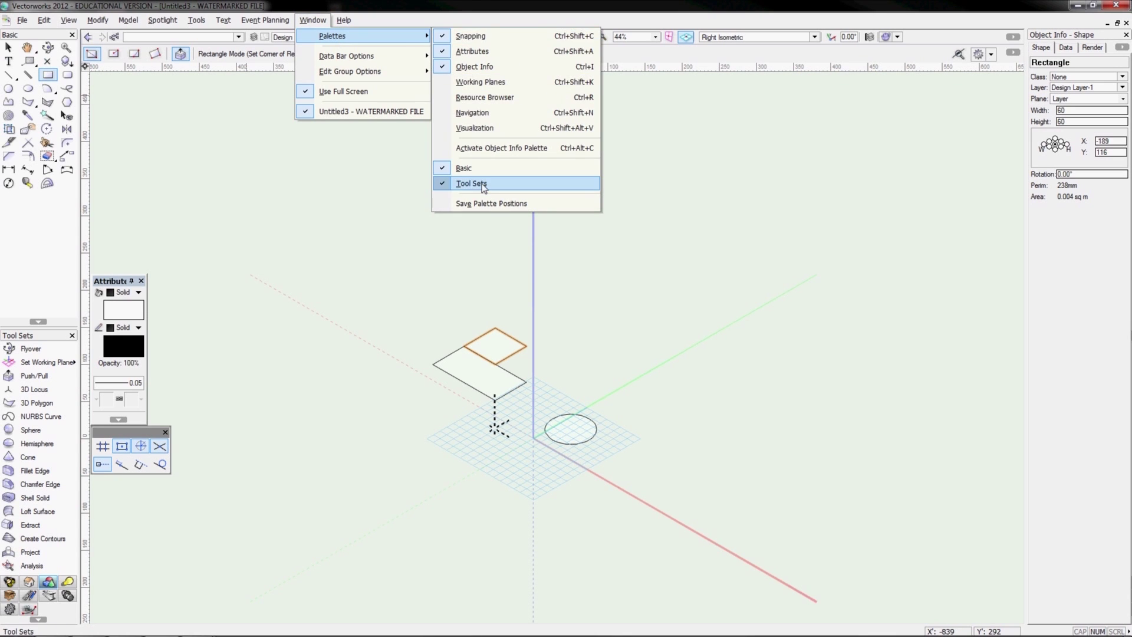
{"action": "left_click", "coordinate": [313, 20]}
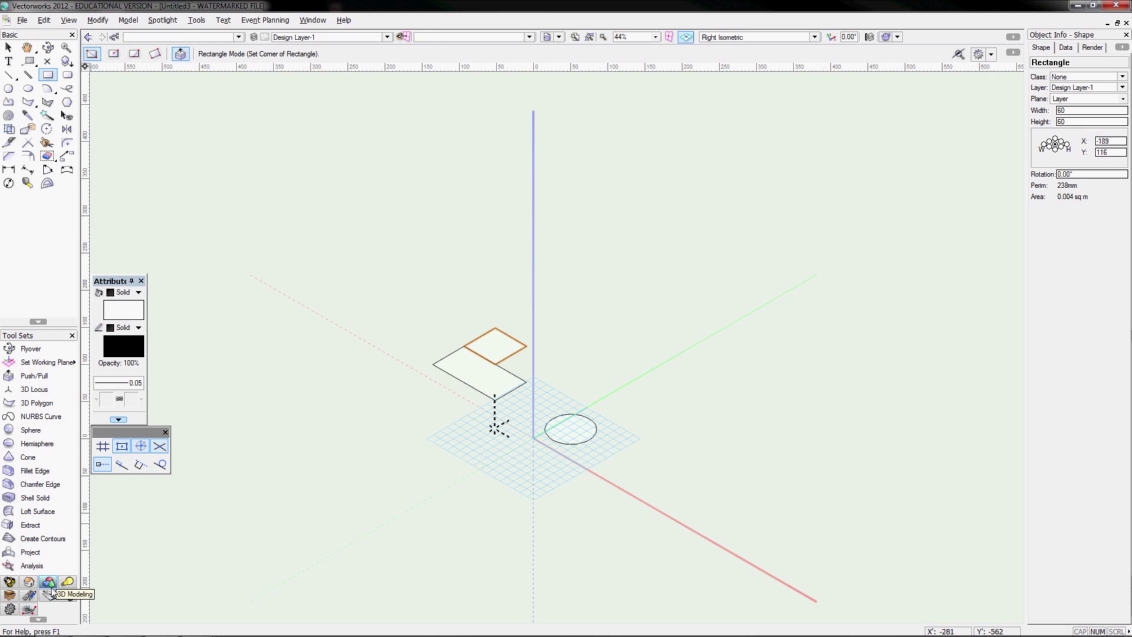
Extrude the circle upward into a cylinder with Push/Pull
{"action": "left_click", "coordinate": [33, 378]}
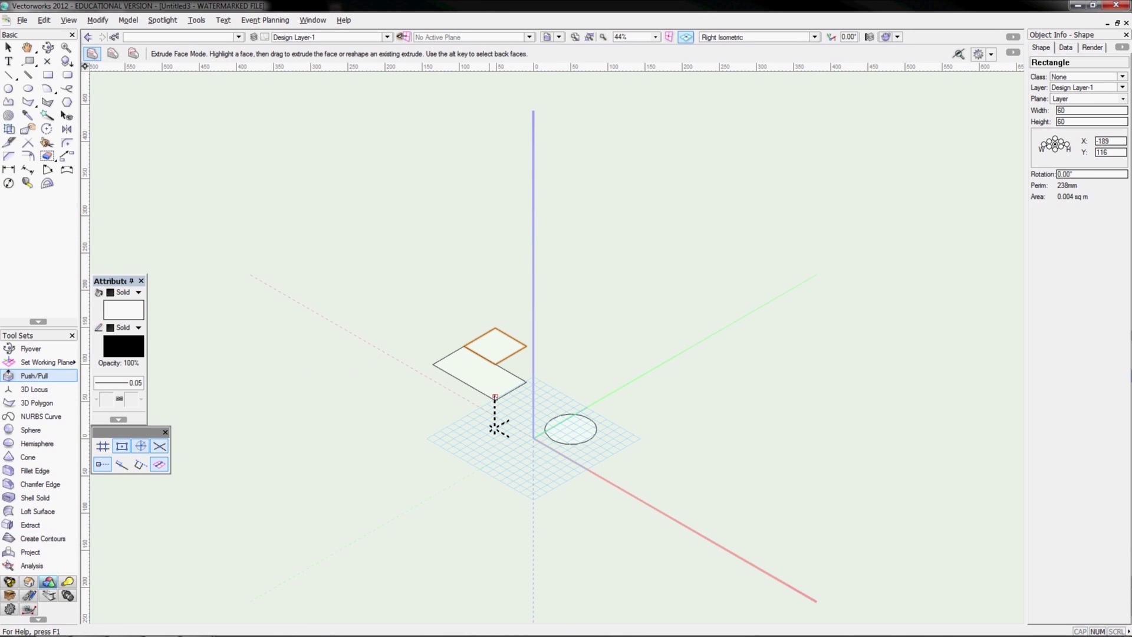
{"action": "left_click", "coordinate": [570, 428]}
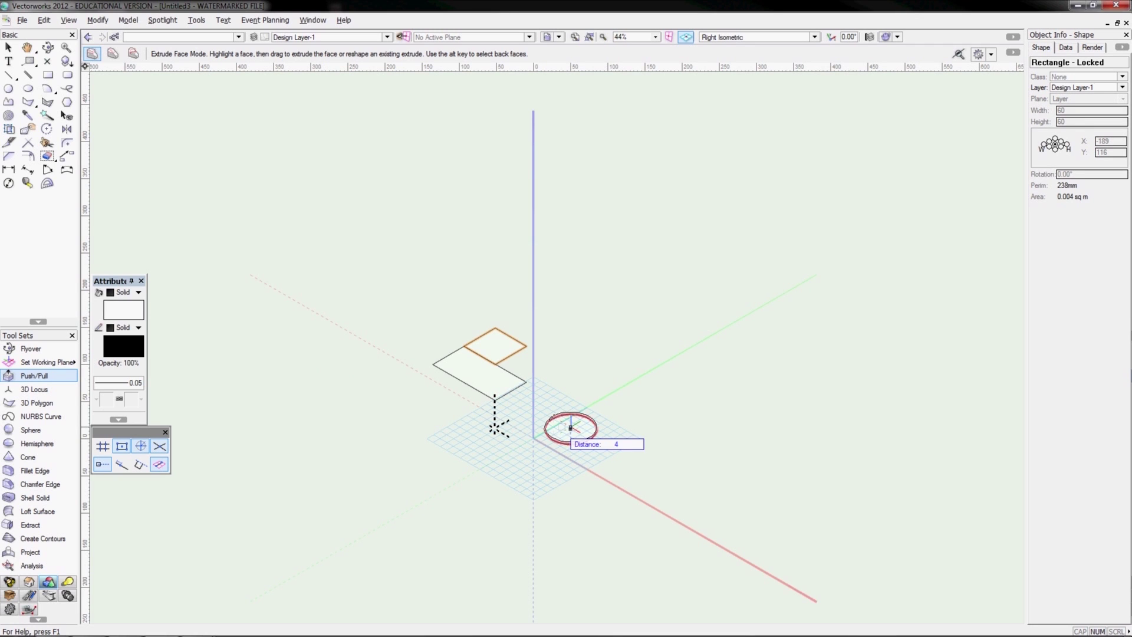
{"action": "left_click", "coordinate": [552, 341]}
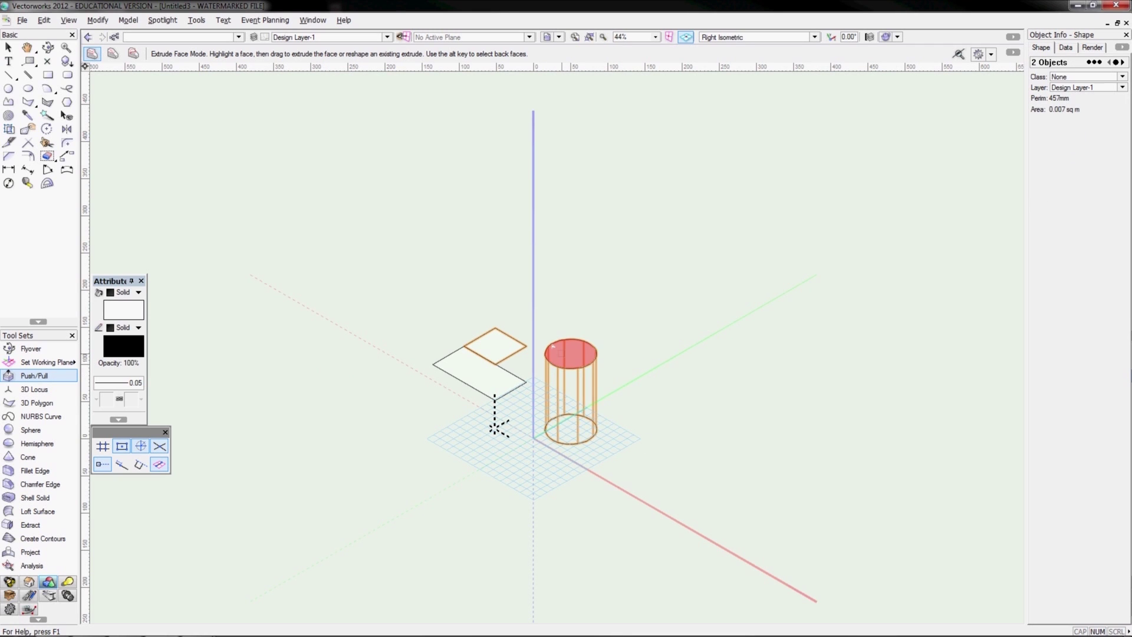
Extrude the small square 300 mm with Push/Pull and raise the adjoining rectangle to the same height
{"action": "left_click", "coordinate": [485, 340]}
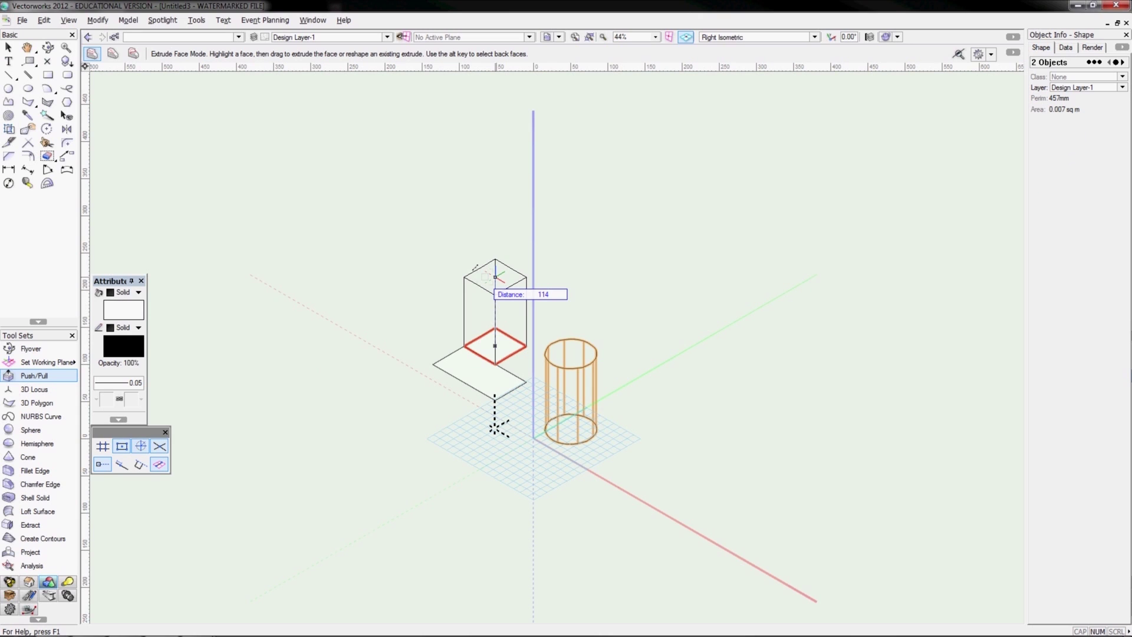
{"action": "key", "text": "Tab"}
{"action": "type", "text": "300"}
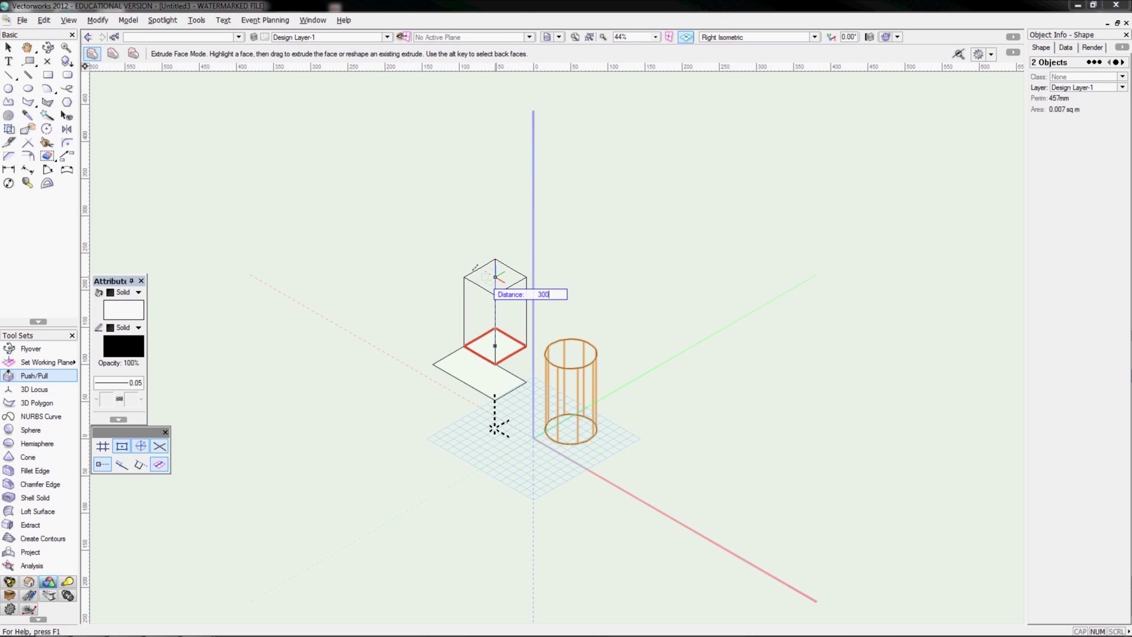
{"action": "key", "text": "Return"}
{"action": "left_click", "coordinate": [479, 373]}
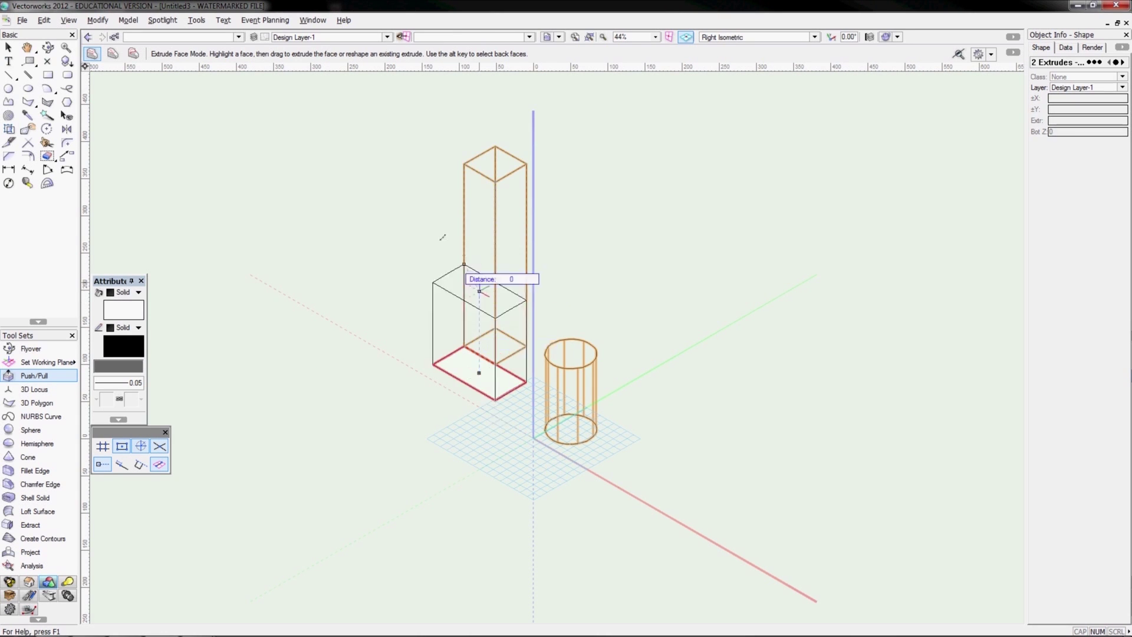
{"action": "left_click", "coordinate": [480, 190]}
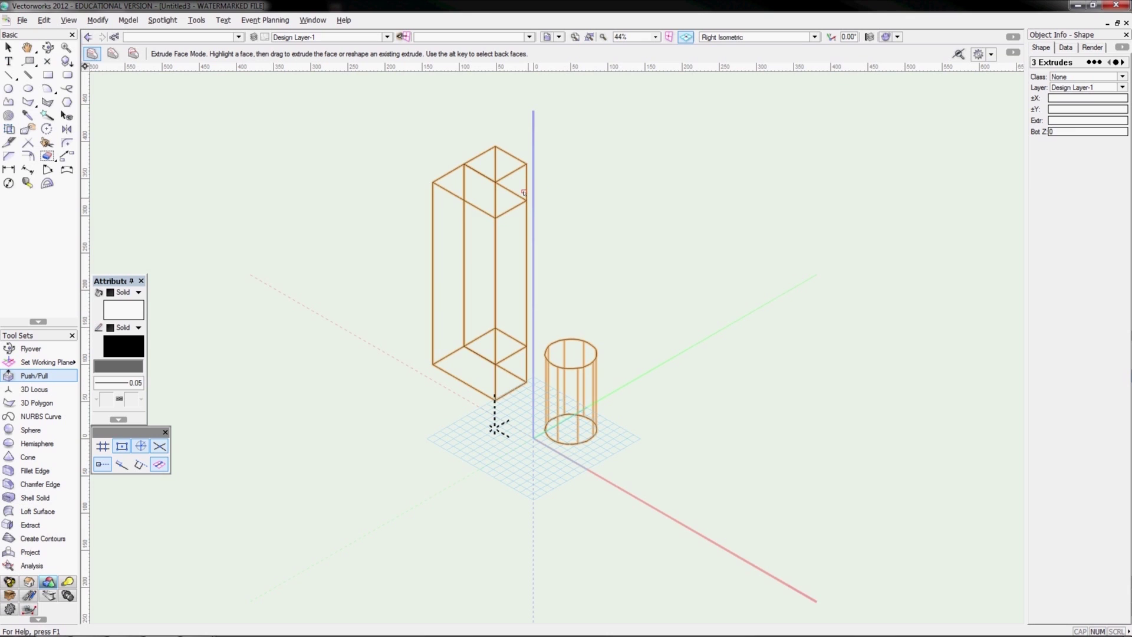
Pull the rectangular box's side faces outward with Push/Pull to enlarge it to about 176 × 300 × 227 mm
{"action": "left_click", "coordinate": [464, 288]}
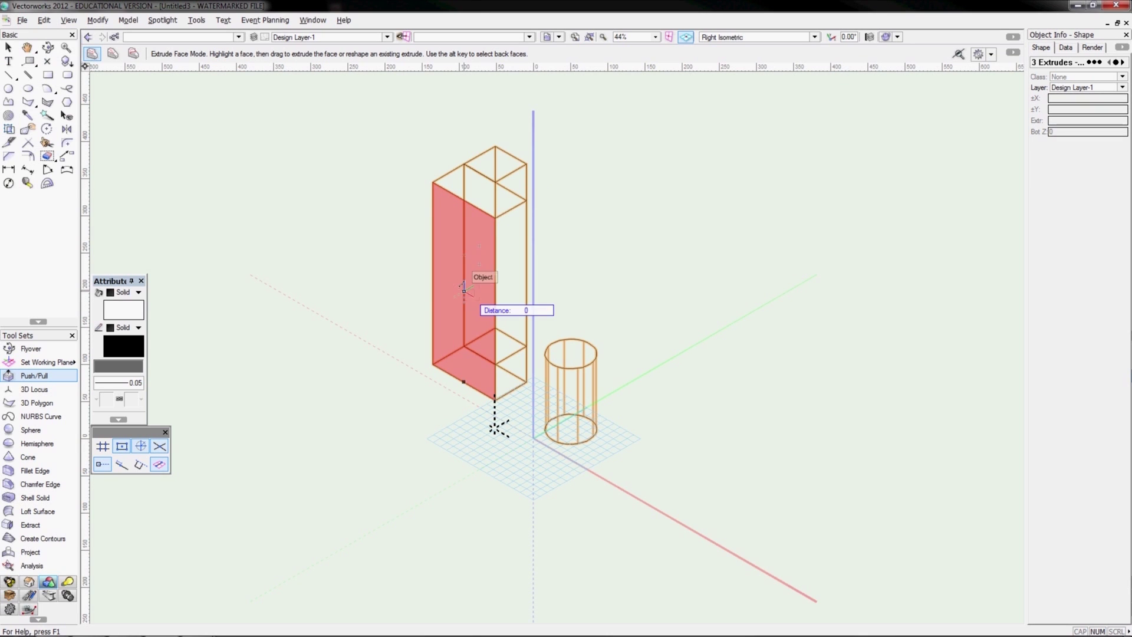
{"action": "left_click", "coordinate": [376, 341]}
{"action": "left_click", "coordinate": [475, 341]}
{"action": "left_click", "coordinate": [495, 426]}
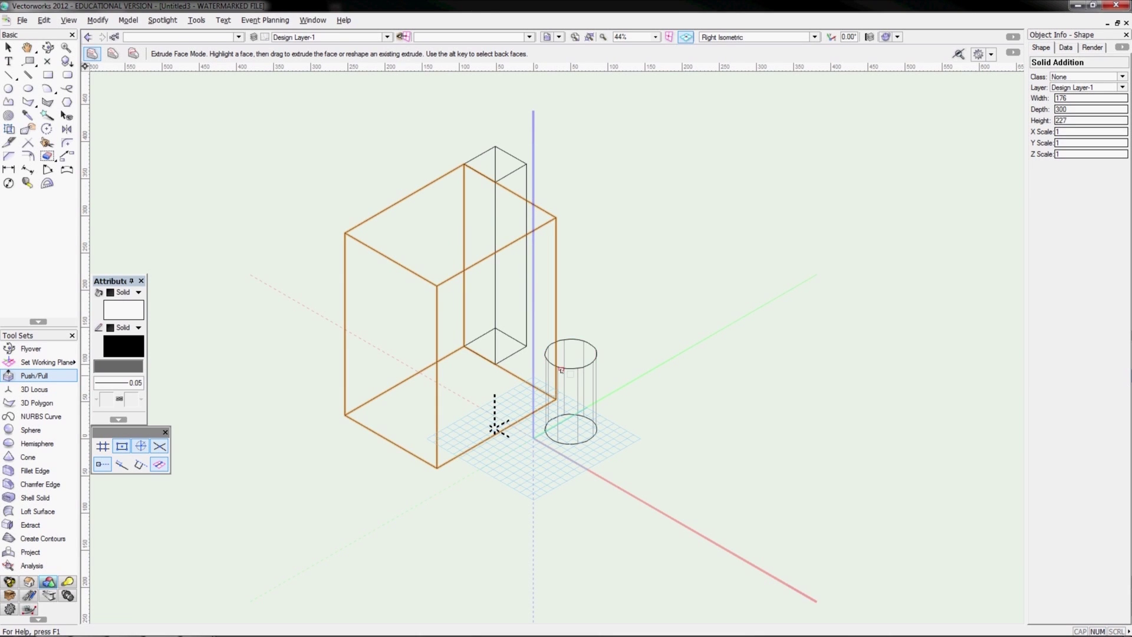
Push the cylinder's top face down to shorten it, then deselect all objects
{"action": "left_click", "coordinate": [571, 353]}
{"action": "left_click", "coordinate": [559, 389]}
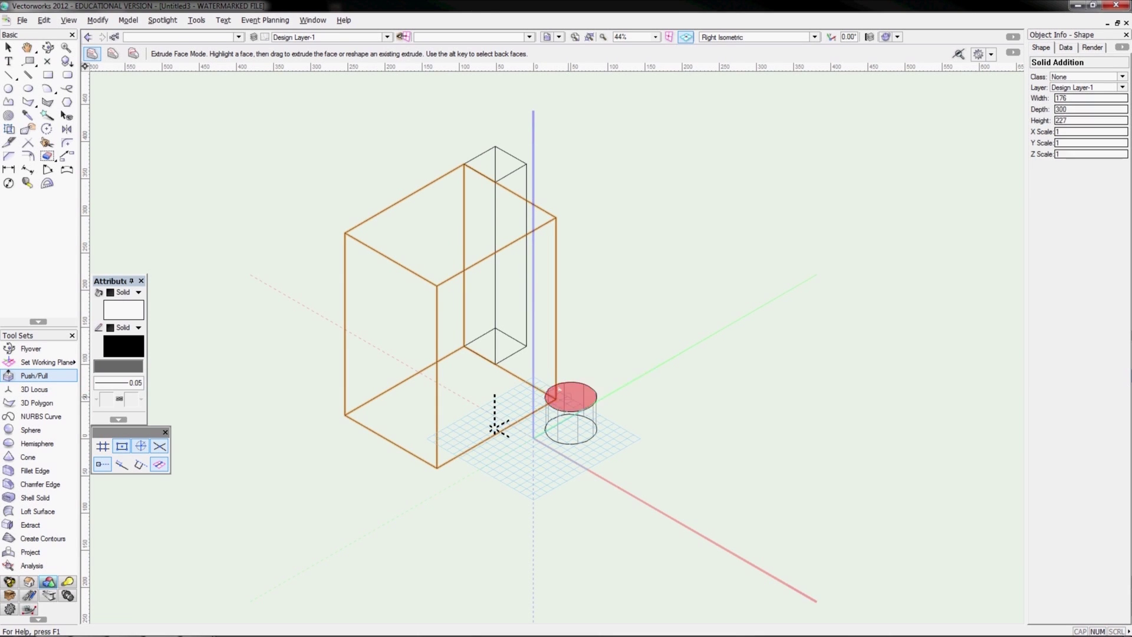
{"action": "left_click", "coordinate": [201, 214]}
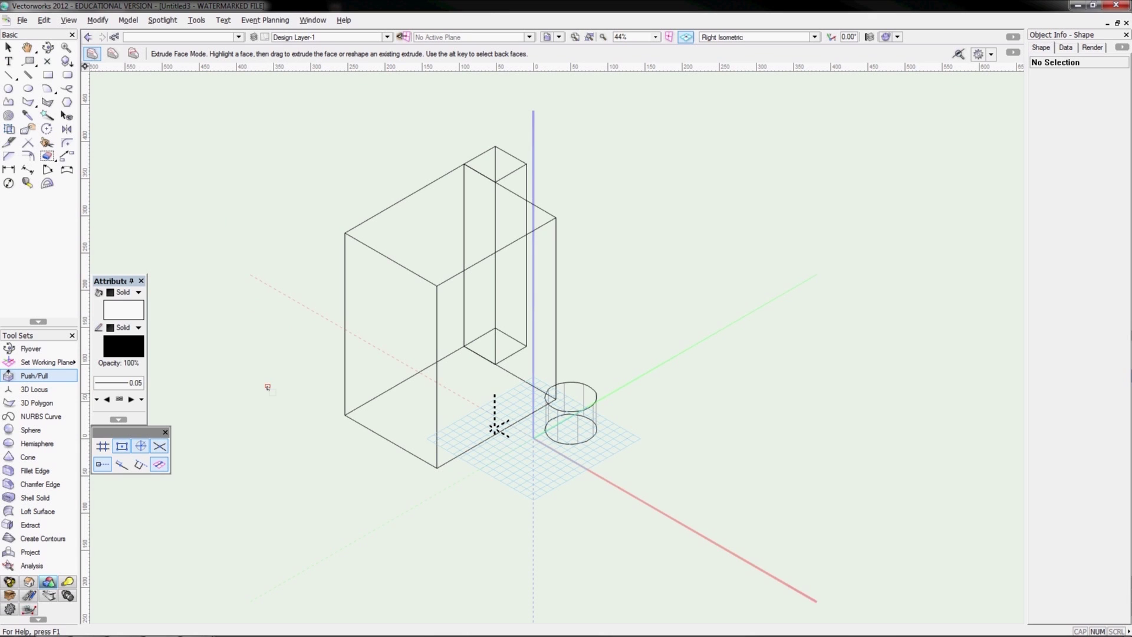
Create a sphere with a radius of about 60 mm to the left of the large box
{"action": "left_click", "coordinate": [31, 430]}
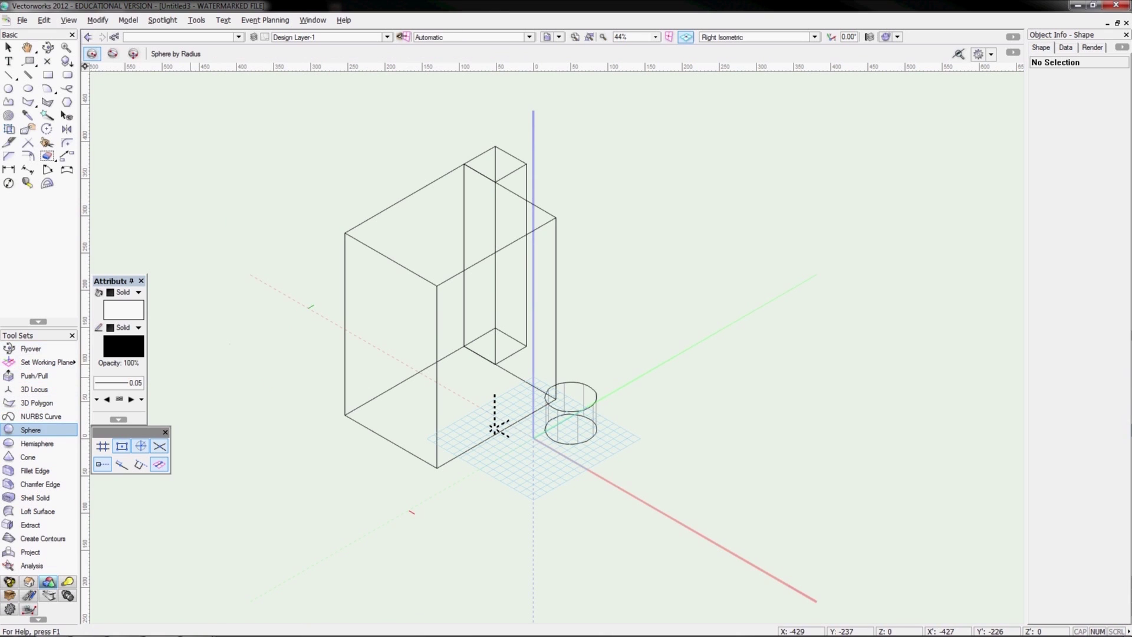
{"action": "left_click", "coordinate": [295, 300]}
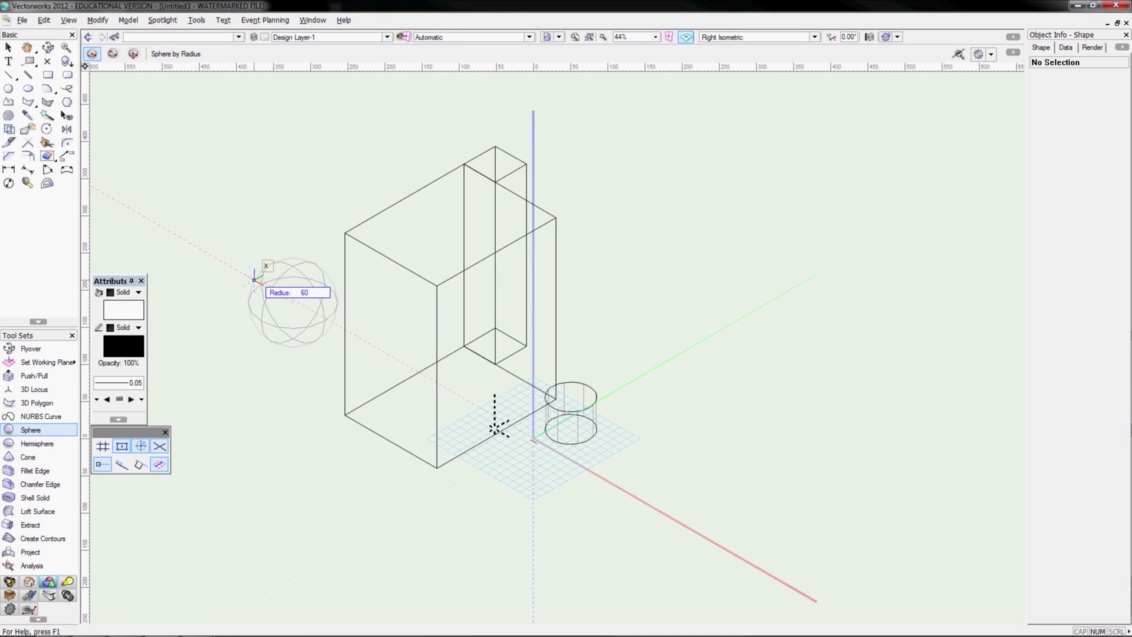
{"action": "left_click", "coordinate": [254, 279]}
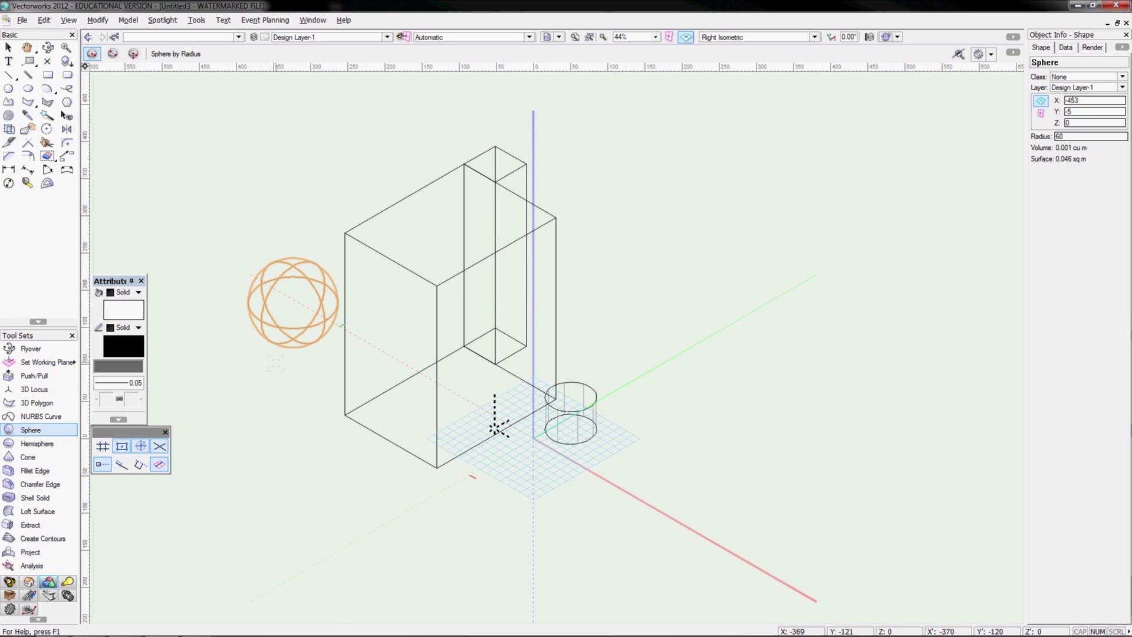
Create a cone with a radius of about 68 mm and a height of about 152 mm in front of the cylinder
{"action": "left_click", "coordinate": [29, 457]}
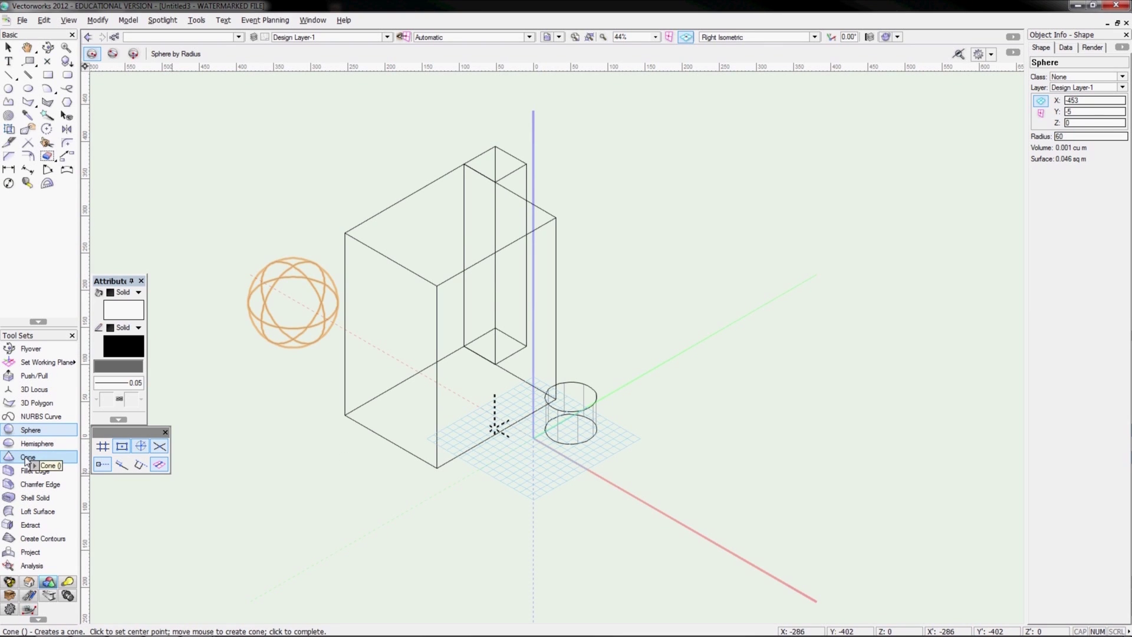
{"action": "left_click", "coordinate": [599, 476]}
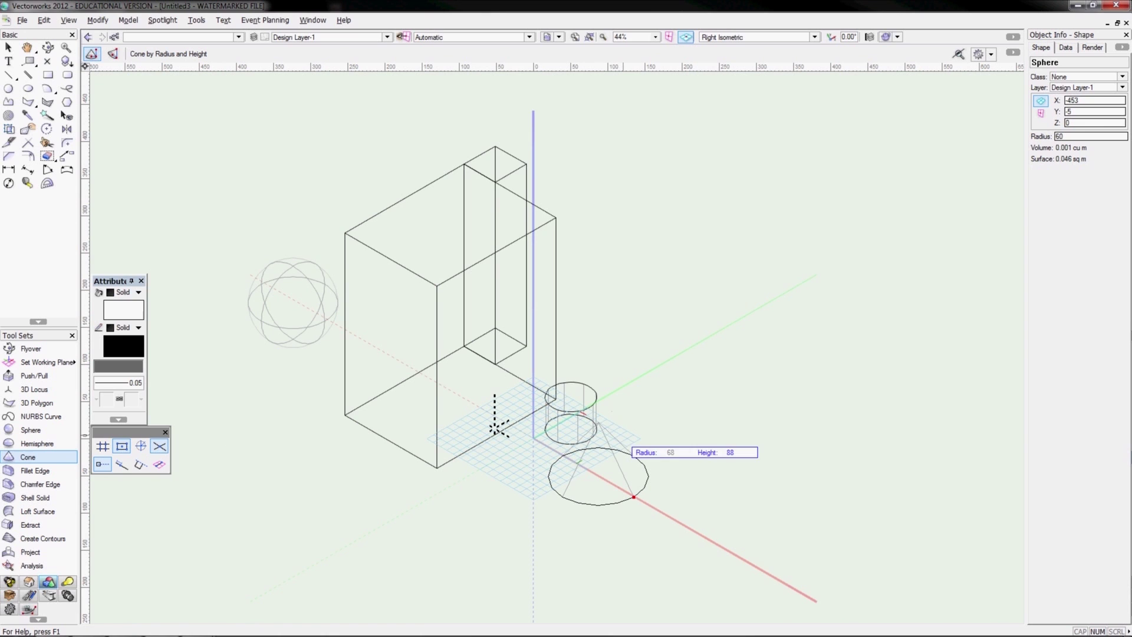
{"action": "left_click", "coordinate": [614, 393]}
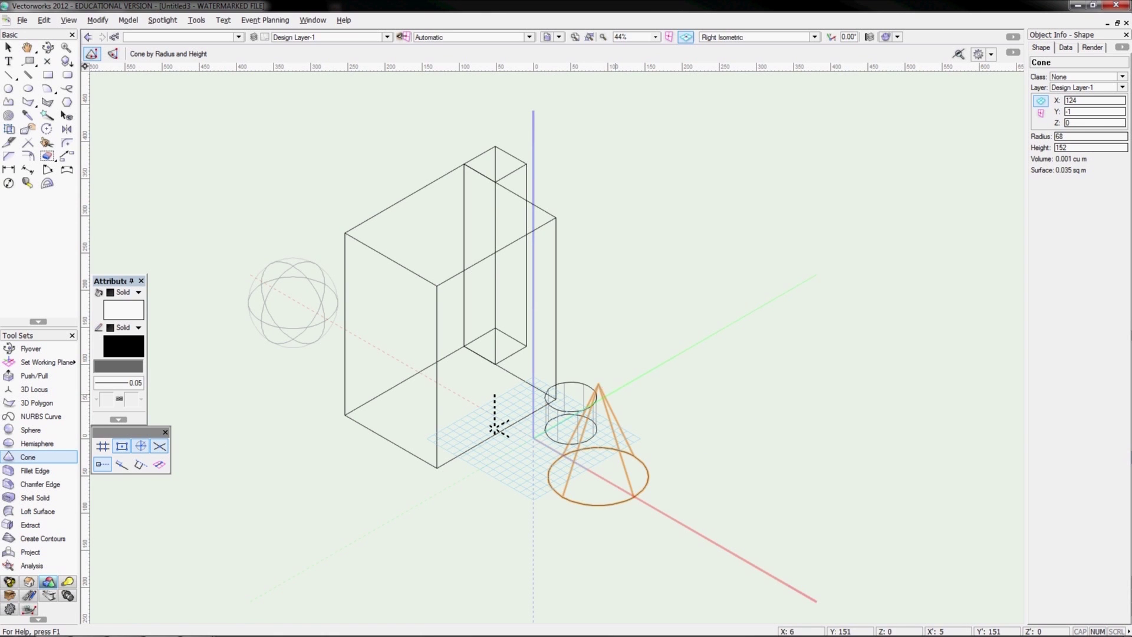
Create a hemisphere with a radius of about 70 mm below the sphere, left of the large box
{"action": "left_click", "coordinate": [36, 442]}
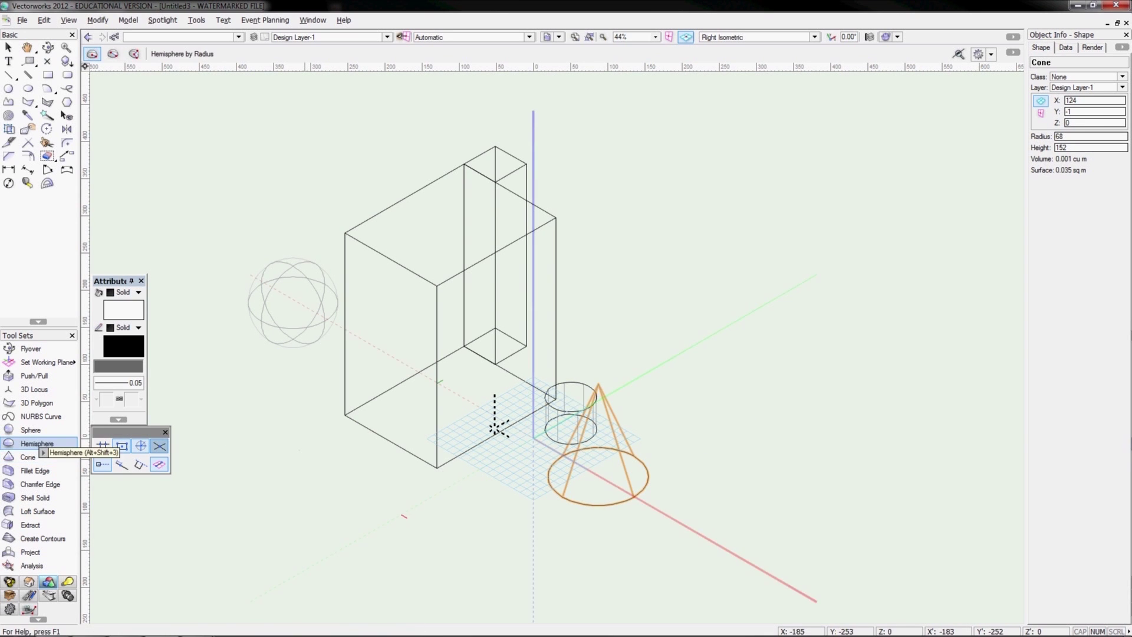
{"action": "left_click", "coordinate": [292, 460]}
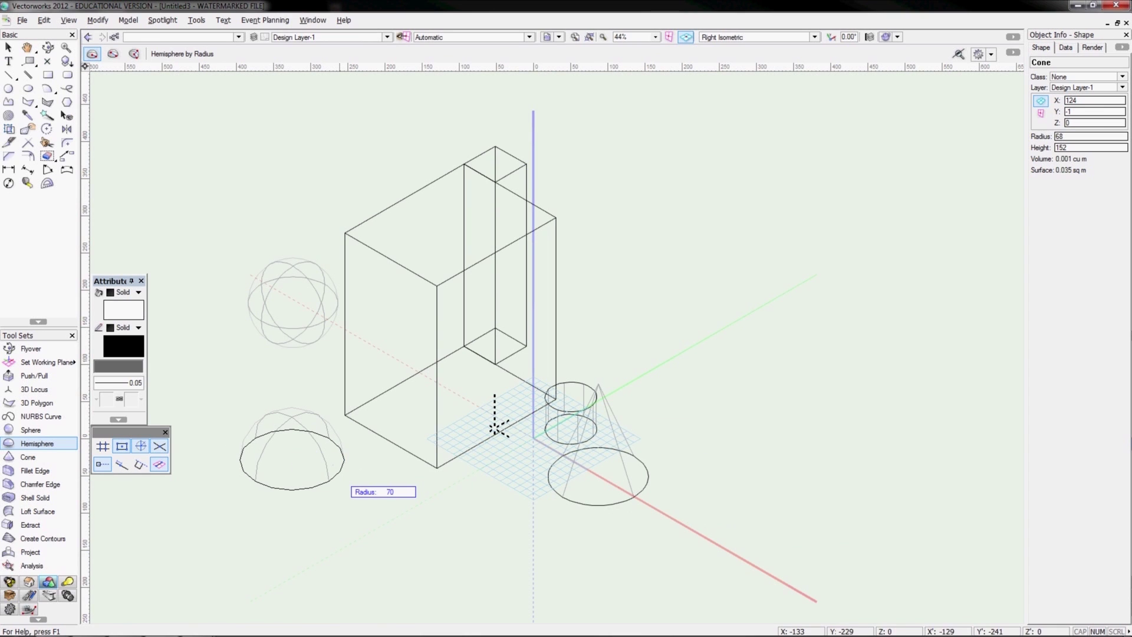
{"action": "left_click", "coordinate": [344, 460]}
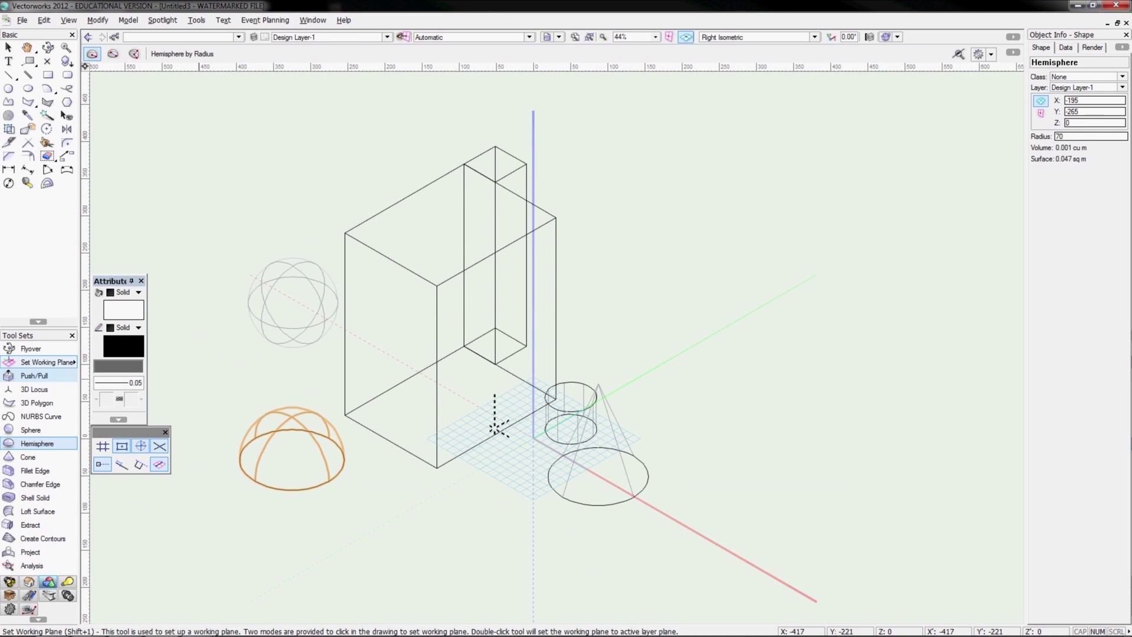
Select all the solids in the drawing and delete them
{"action": "key", "text": "x"}
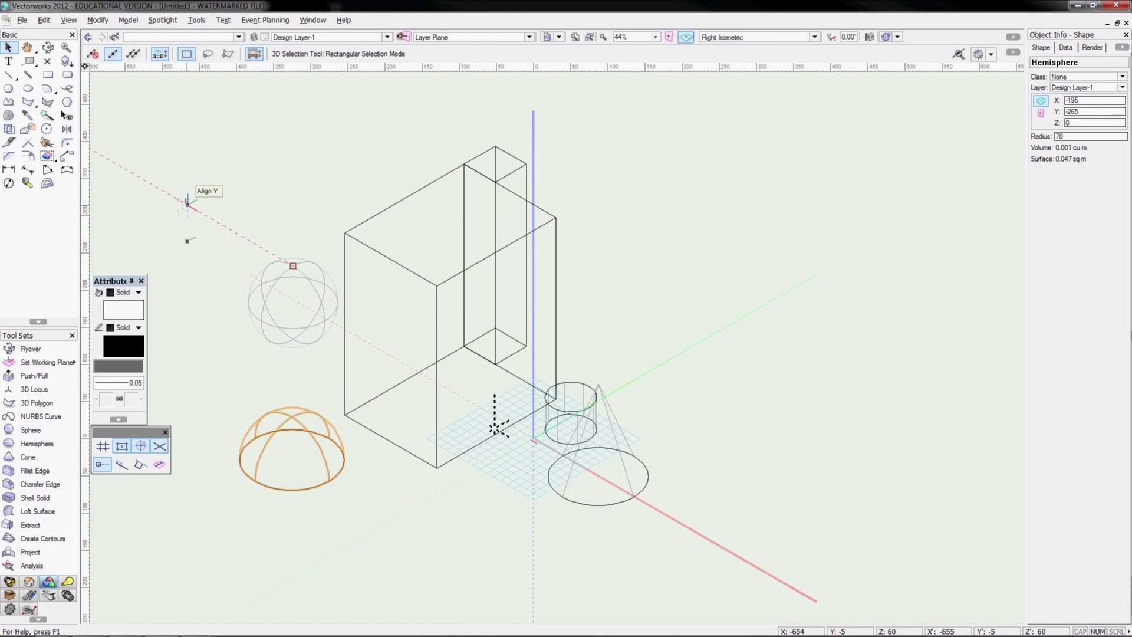
{"action": "left_click_drag", "start_coordinate": [199, 136], "coordinate": [658, 479]}
{"action": "key", "text": "Delete"}
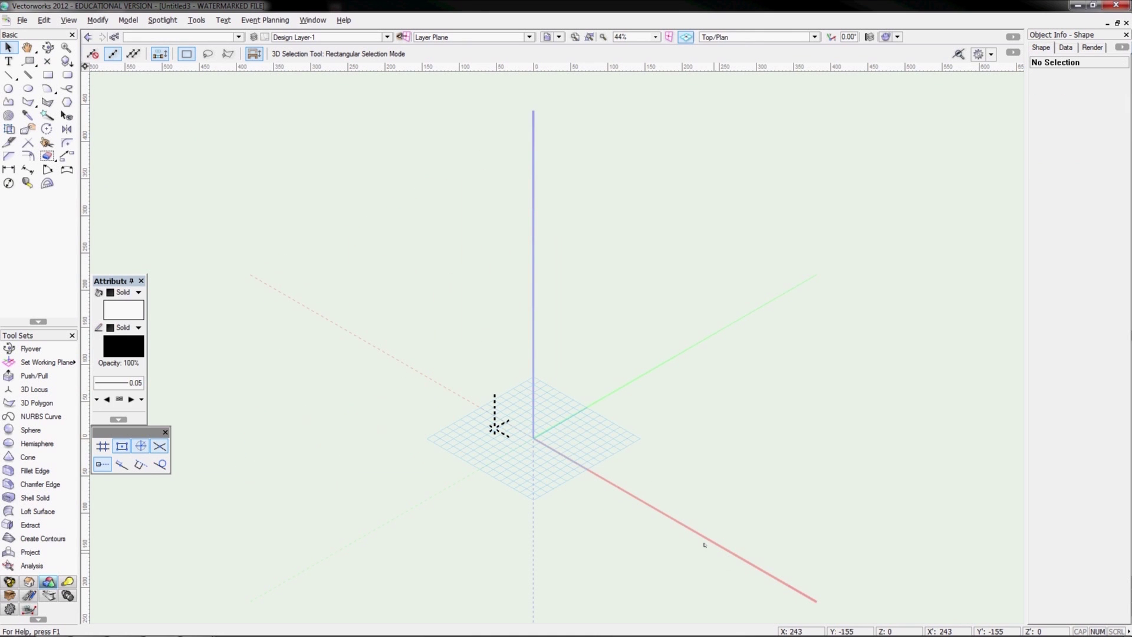
In Top/Plan, draw a 124 mm square and, to its right, a square about 128 mm wide with a 54 mm square inside
{"action": "key", "text": "4"}
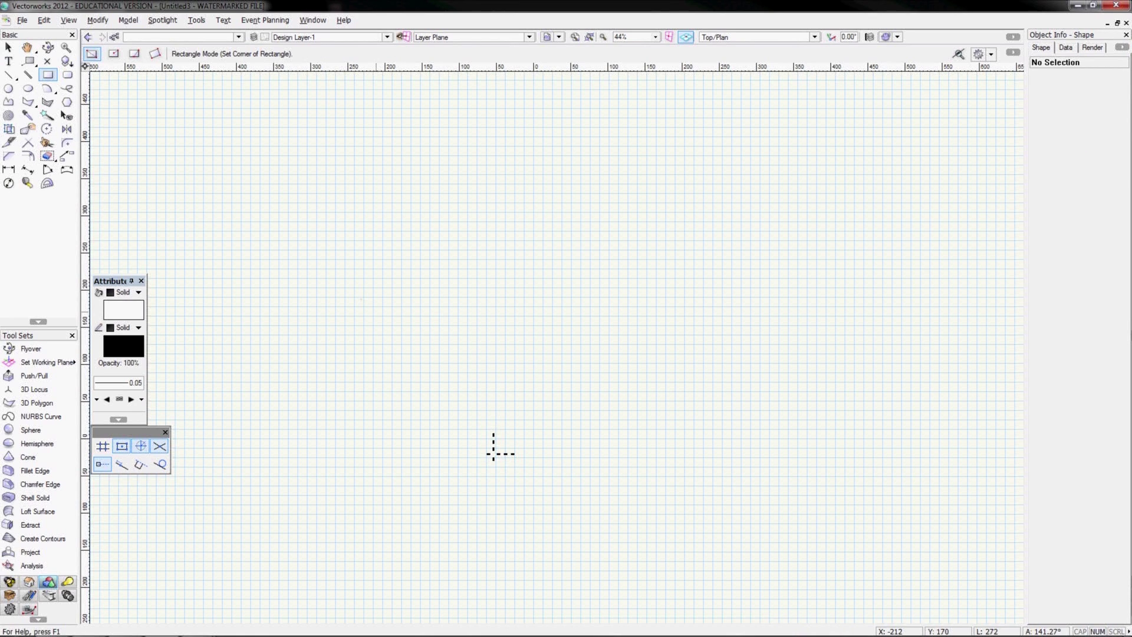
{"action": "left_click_drag", "start_coordinate": [371, 309], "coordinate": [463, 401]}
{"action": "left_click", "coordinate": [592, 308]}
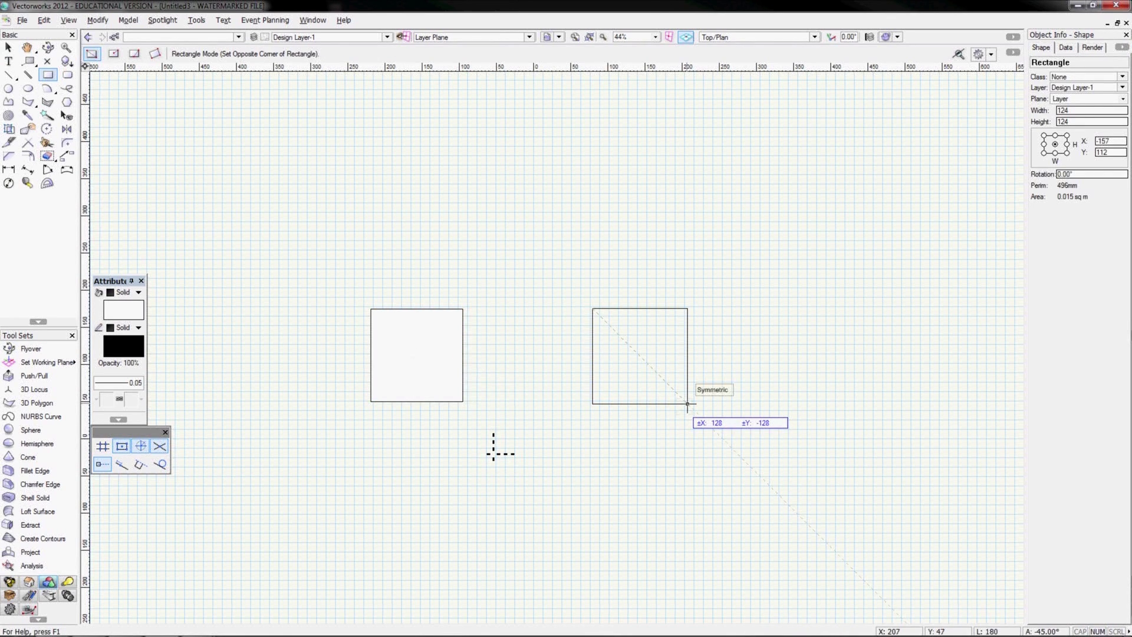
{"action": "left_click", "coordinate": [688, 404]}
{"action": "left_click", "coordinate": [622, 336]}
{"action": "left_click", "coordinate": [662, 375]}
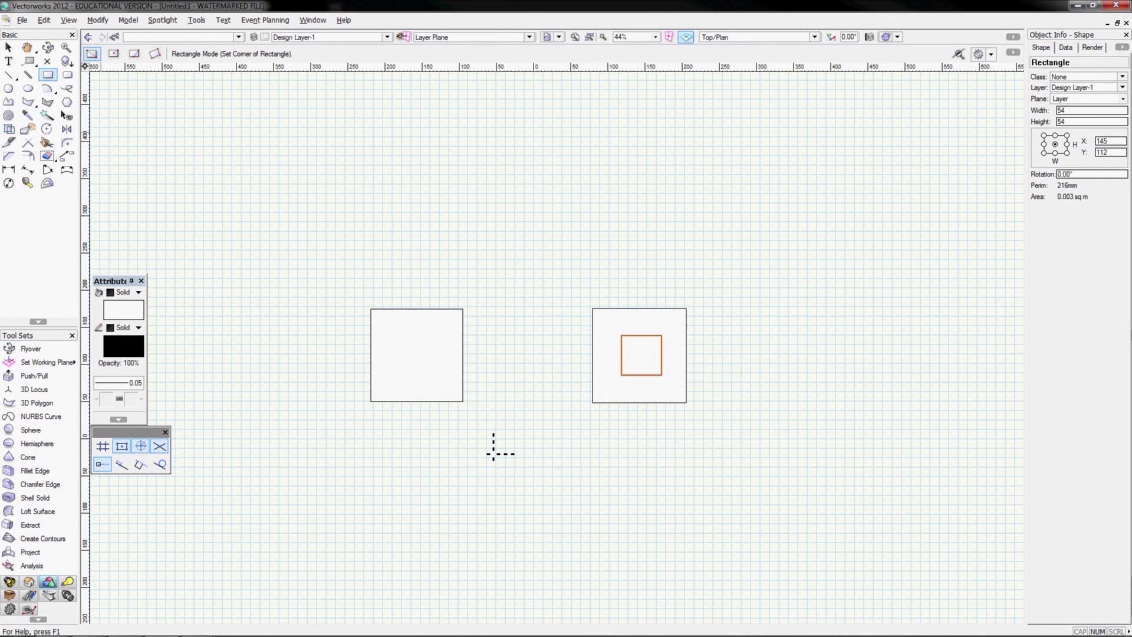
Draw a circle with a radius of about 35 mm centred in the left square
{"action": "key", "text": "6"}
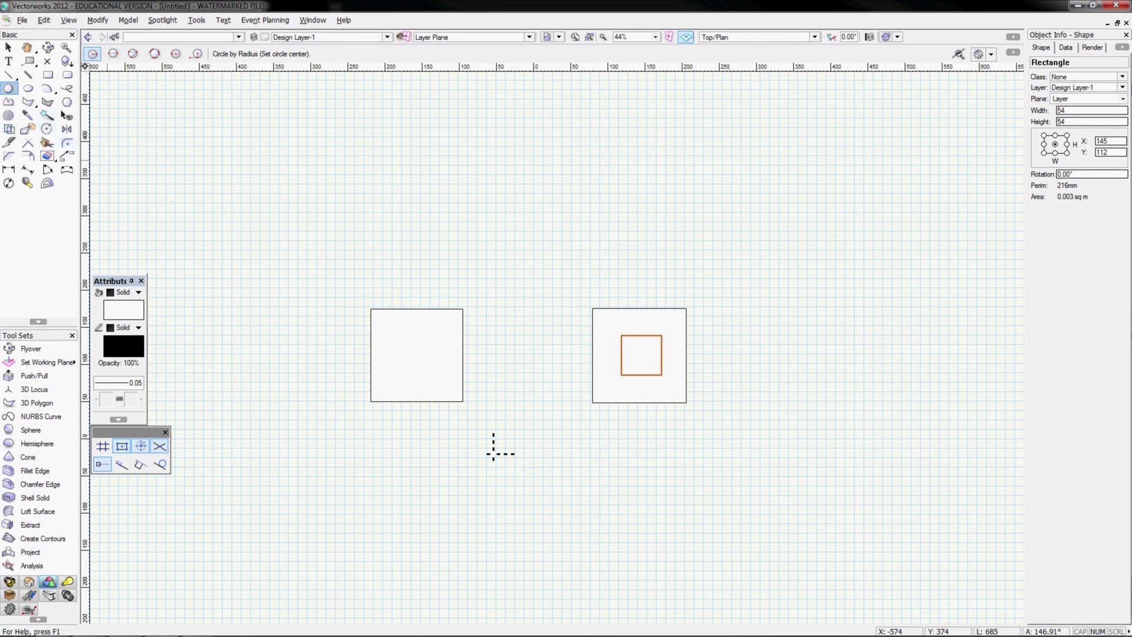
{"action": "left_click", "coordinate": [417, 355]}
{"action": "left_click", "coordinate": [440, 342]}
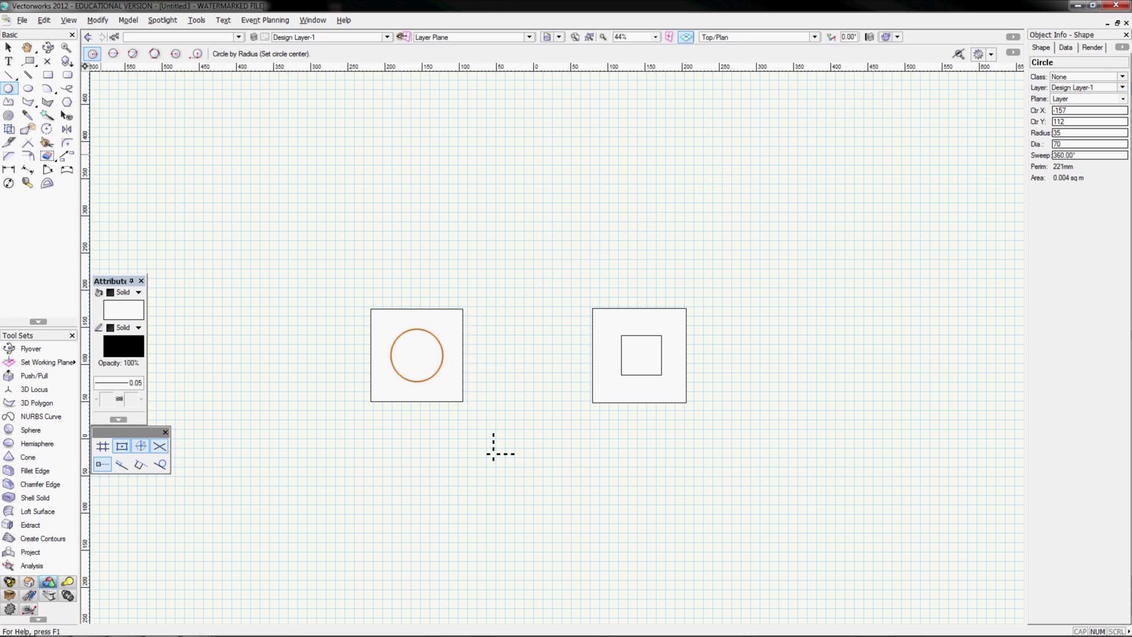
Extrude the left square 100 mm and the larger square on the right 50 mm
{"action": "key", "text": "x"}
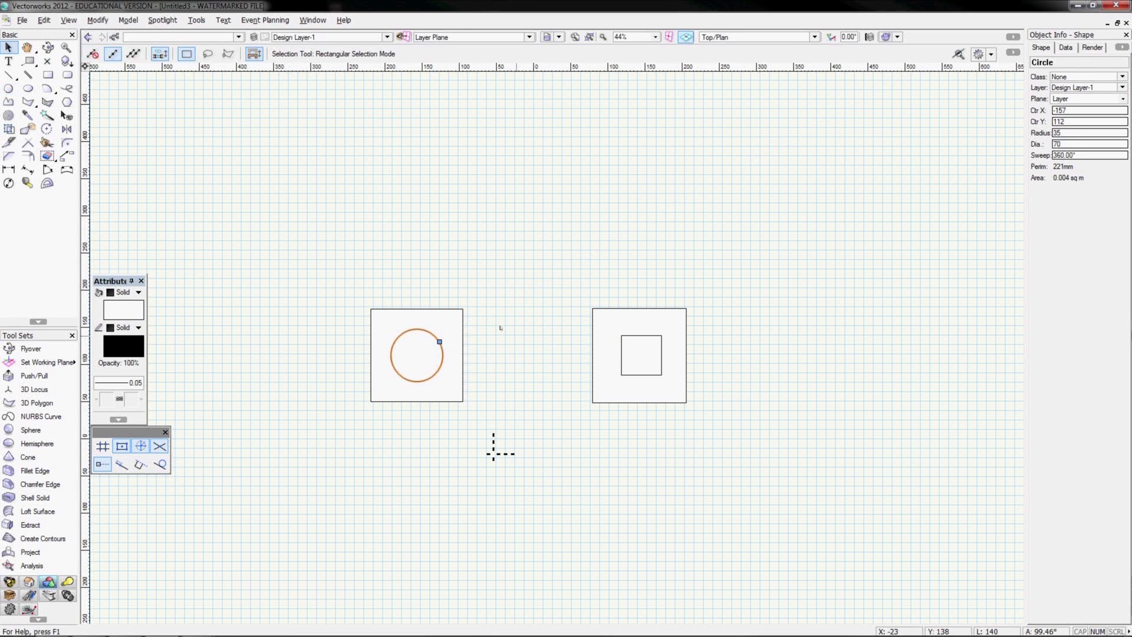
{"action": "left_click", "coordinate": [459, 315]}
{"action": "key", "text": "ctrl+e"}
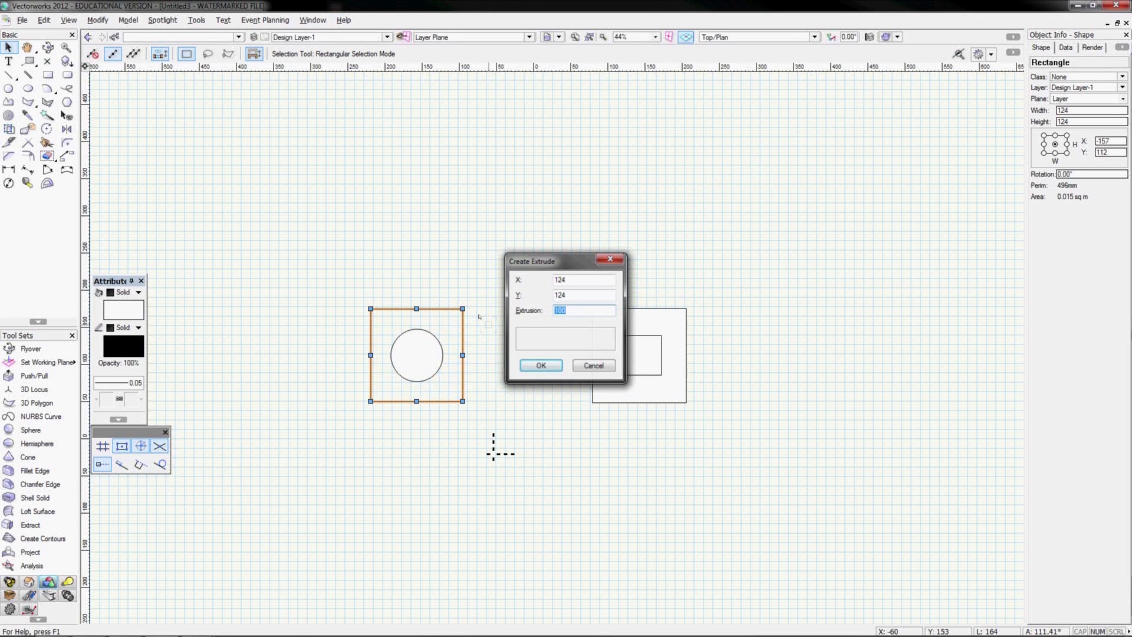
{"action": "key", "text": "Return"}
{"action": "left_click", "coordinate": [594, 336]}
{"action": "key", "text": "ctrl+e"}
{"action": "type", "text": "50"}
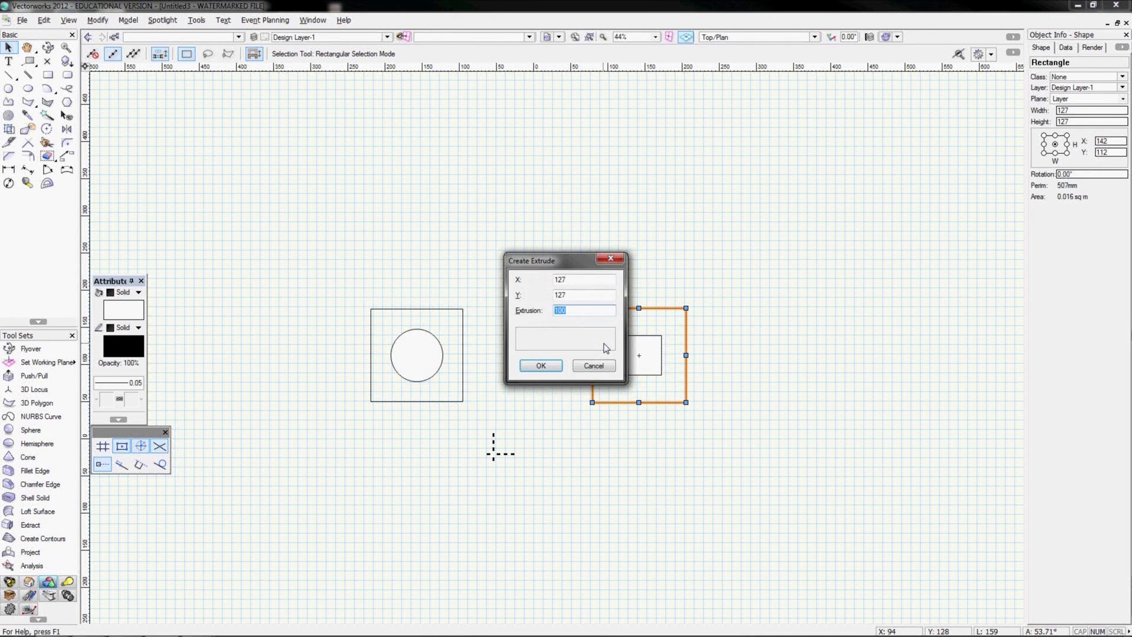
{"action": "key", "text": "Return"}
Extrude the inner square 30 mm and the circle inside the left square 80 mm
{"action": "left_click", "coordinate": [622, 355]}
{"action": "key", "text": "ctrl+e"}
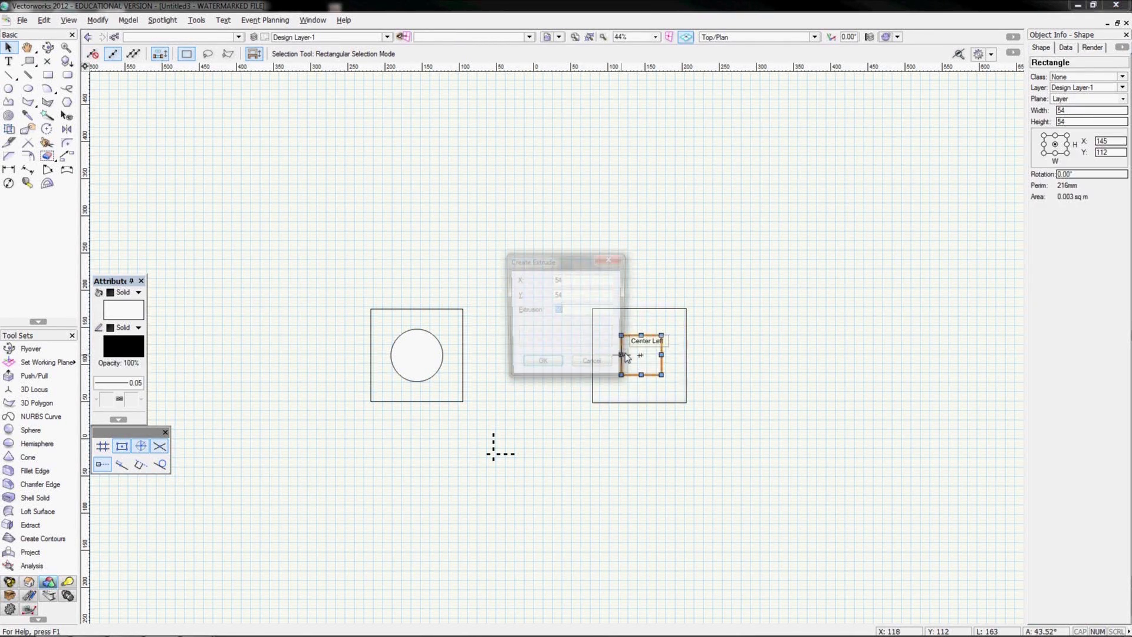
{"action": "type", "text": "."}
{"action": "type", "text": "30"}
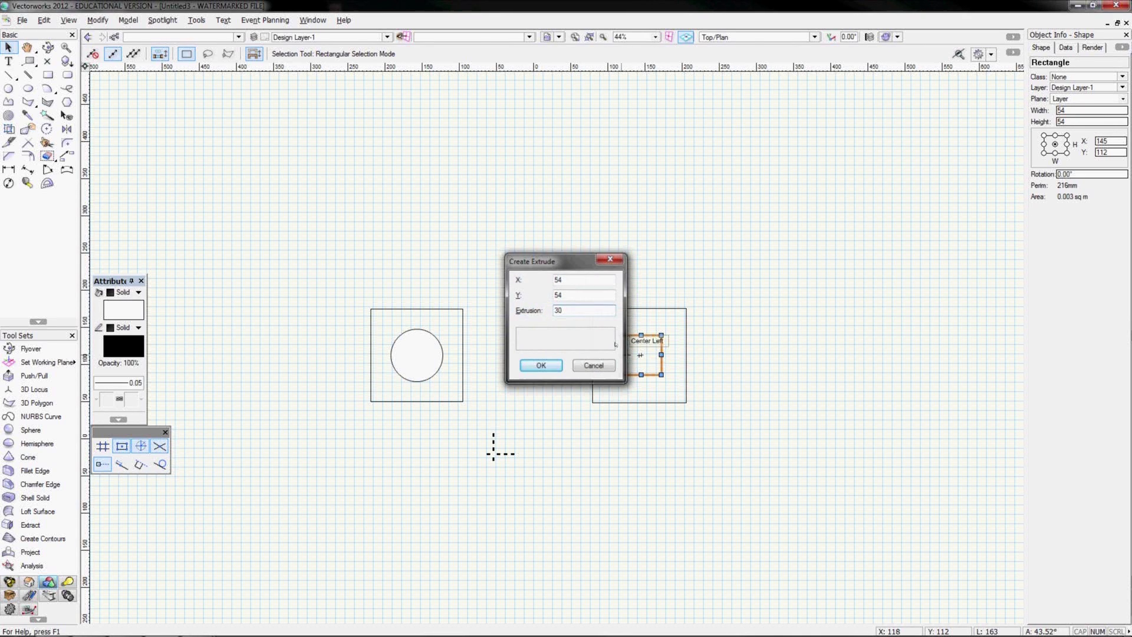
{"action": "key", "text": "Return"}
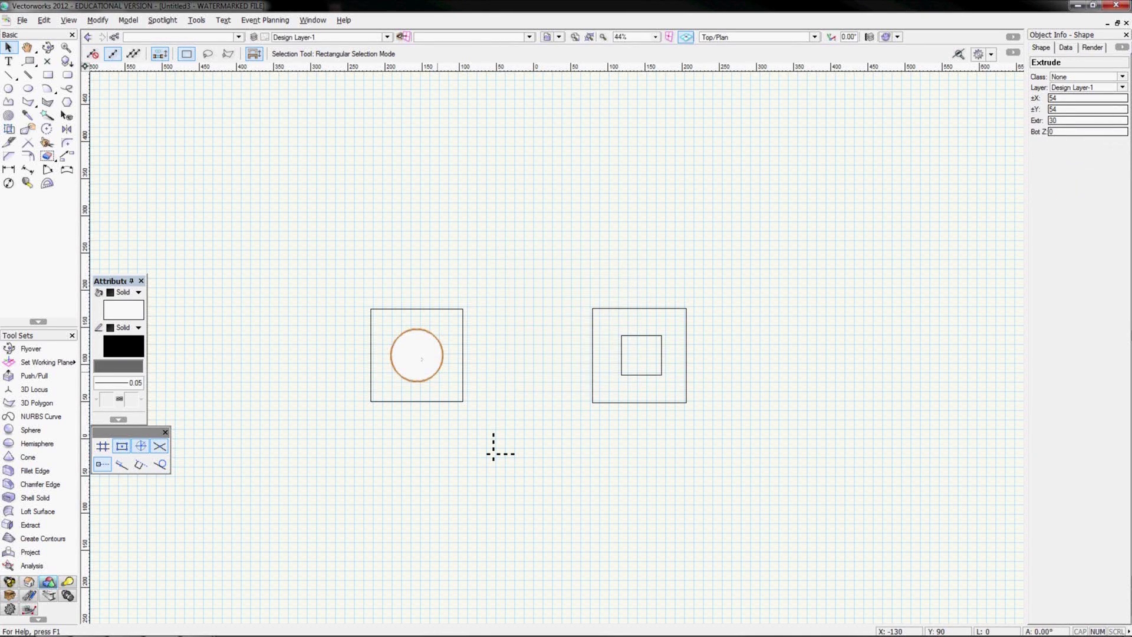
{"action": "left_click", "coordinate": [437, 372]}
{"action": "key", "text": "ctrl+e"}
{"action": "type", "text": "80"}
{"action": "key", "text": "Return"}
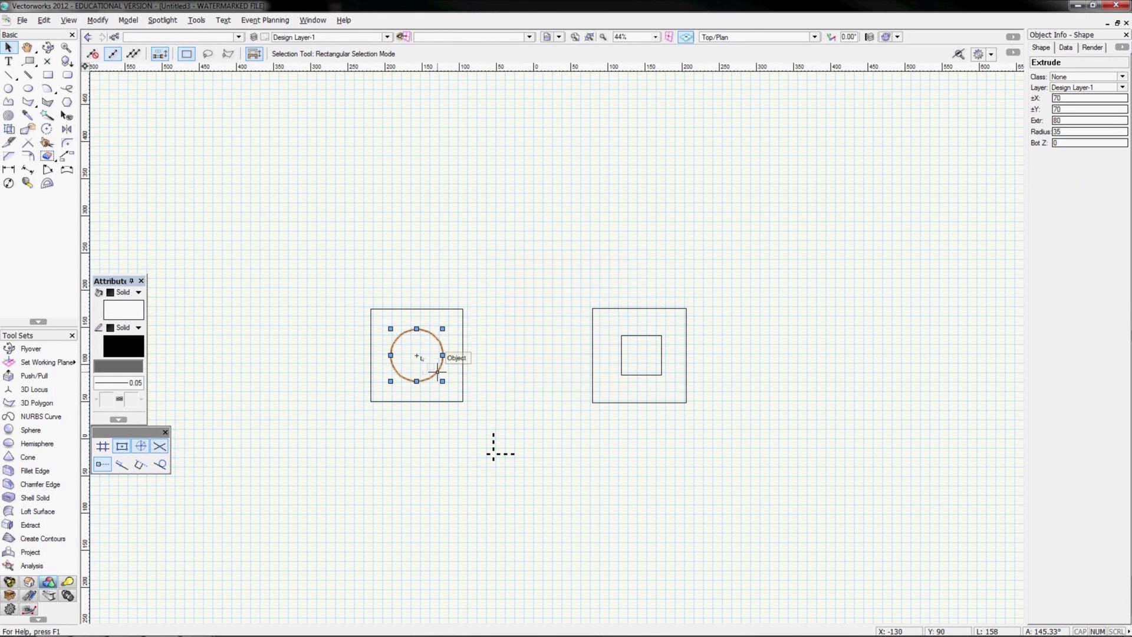
In the Front view, move the cylinder up about 50 mm so it protrudes above the left box
{"action": "key", "text": "KP_3"}
{"action": "key", "text": "KP_4"}
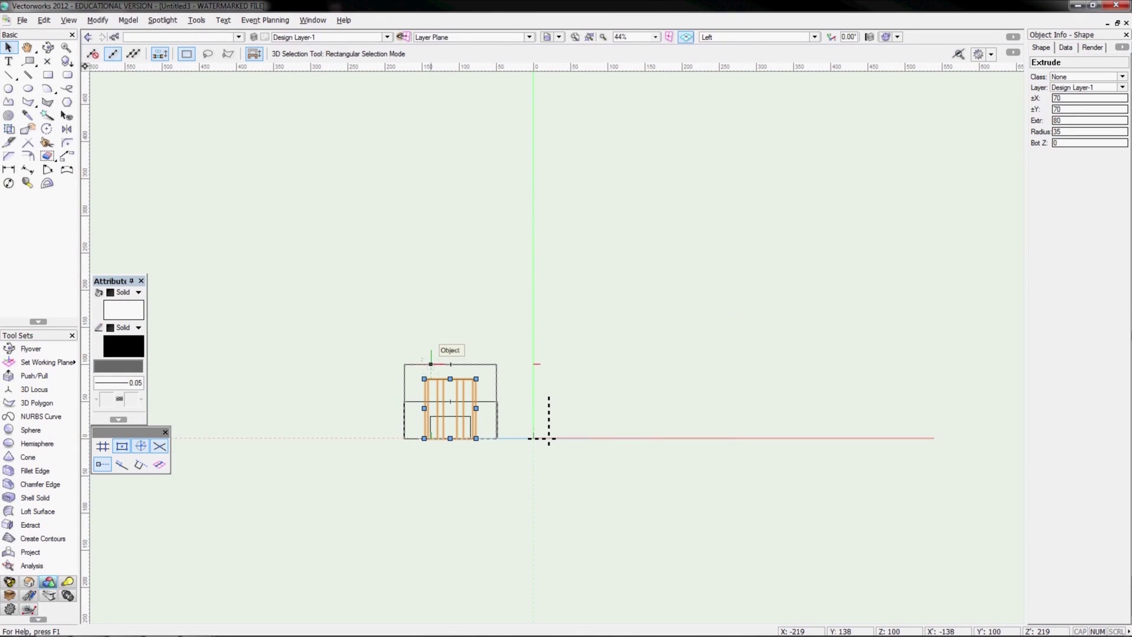
{"action": "left_click", "coordinate": [768, 39]}
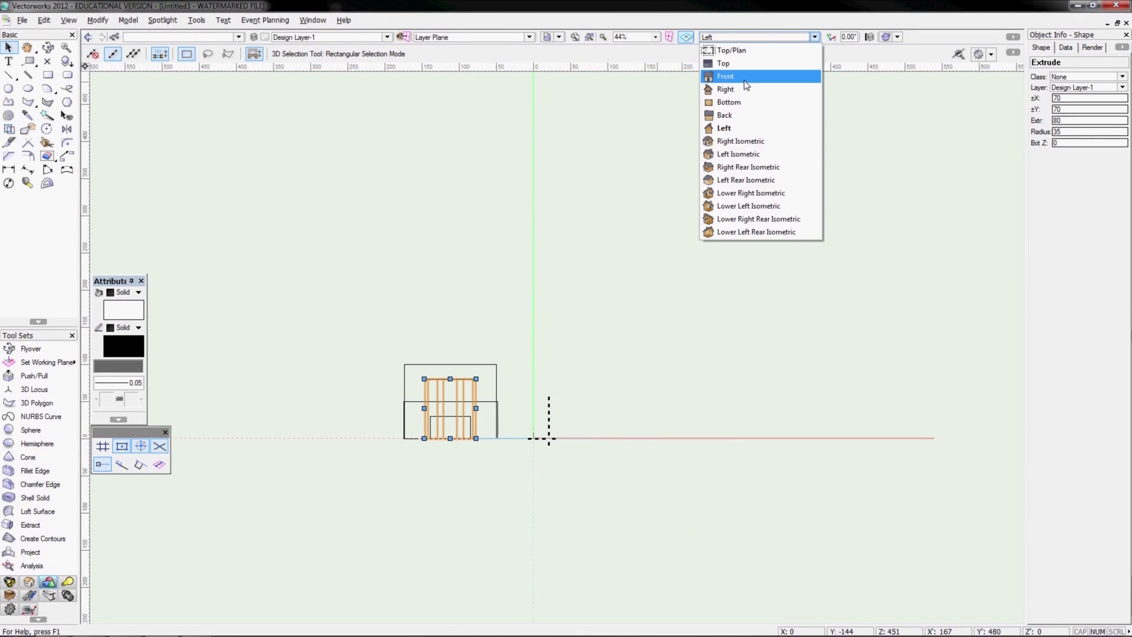
{"action": "left_click", "coordinate": [731, 77]}
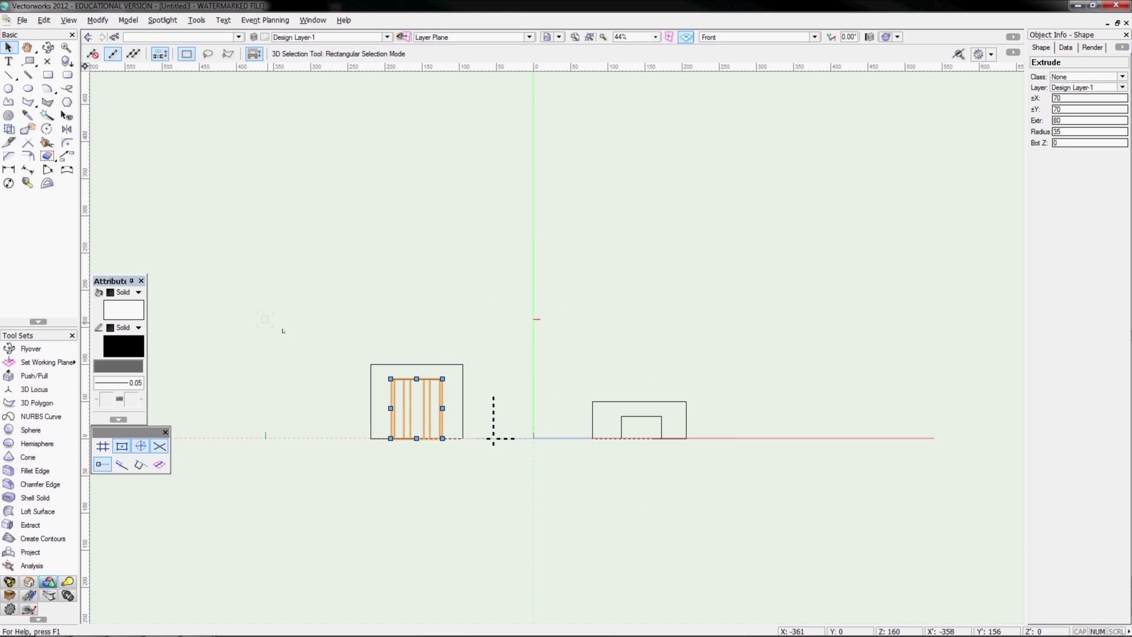
{"action": "left_click", "coordinate": [370, 327]}
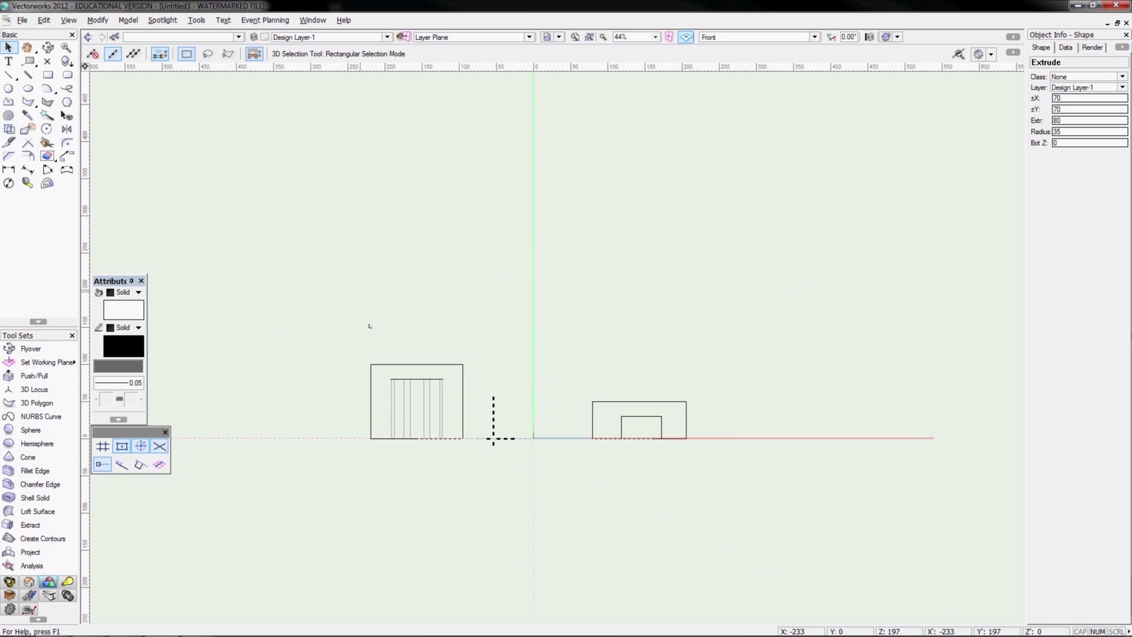
{"action": "left_click", "coordinate": [418, 396]}
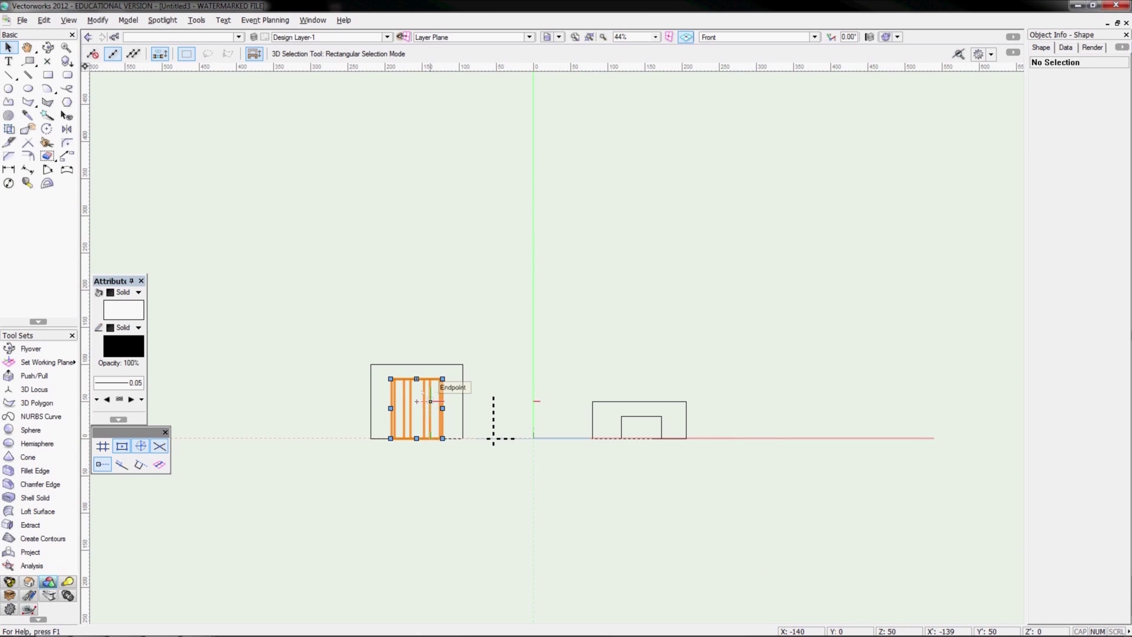
{"action": "left_click_drag", "start_coordinate": [423, 393], "coordinate": [454, 328]}
{"action": "left_click", "coordinate": [454, 328]}
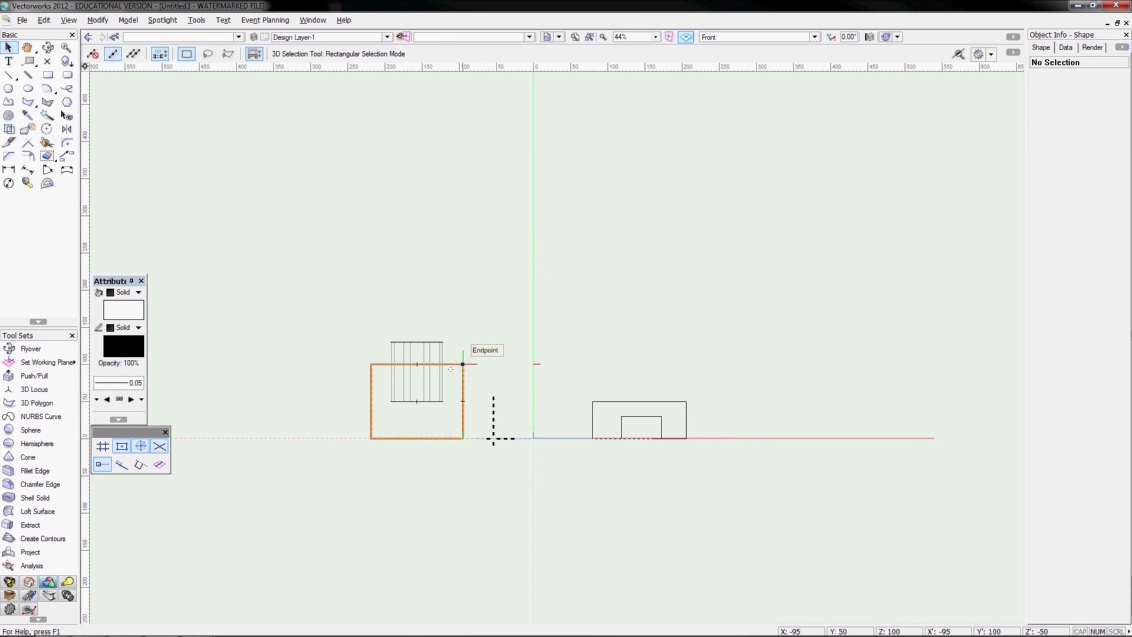
Subtract the cylinder from the left box with Subtract Solids, keeping the box as the base object
{"action": "left_click_drag", "start_coordinate": [485, 461], "coordinate": [264, 318]}
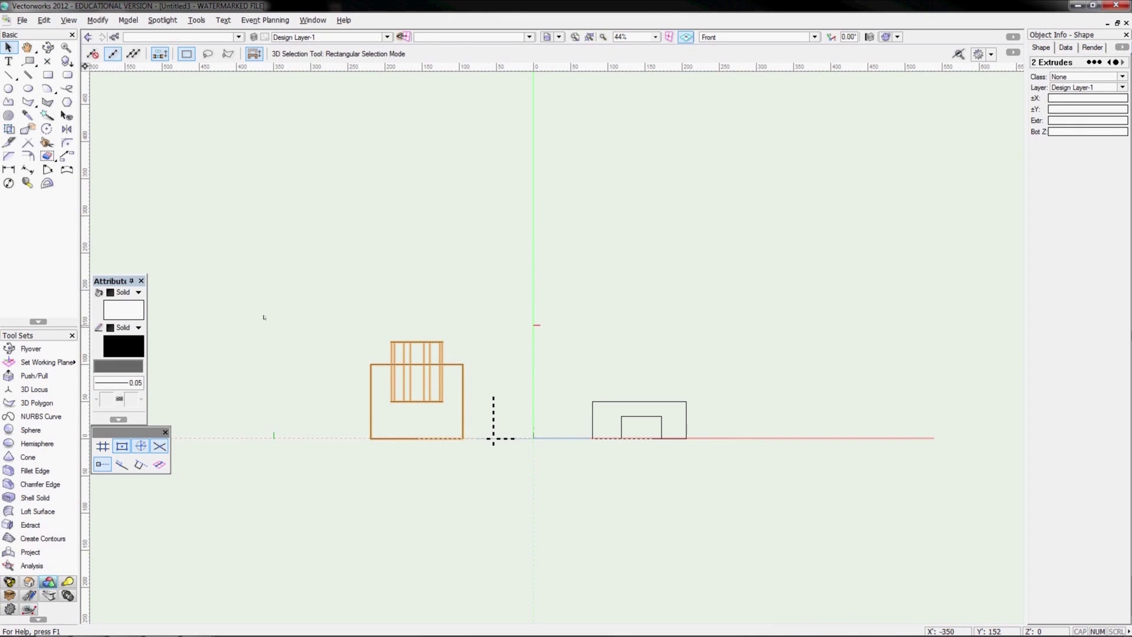
{"action": "left_click", "coordinate": [284, 280]}
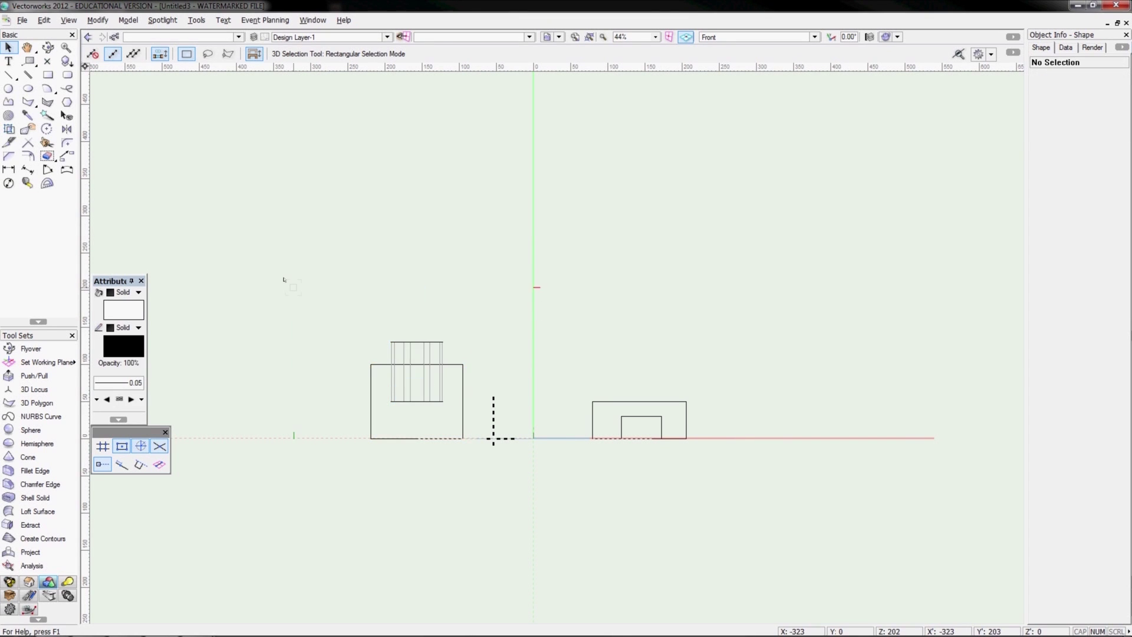
{"action": "left_click_drag", "start_coordinate": [284, 280], "coordinate": [483, 459]}
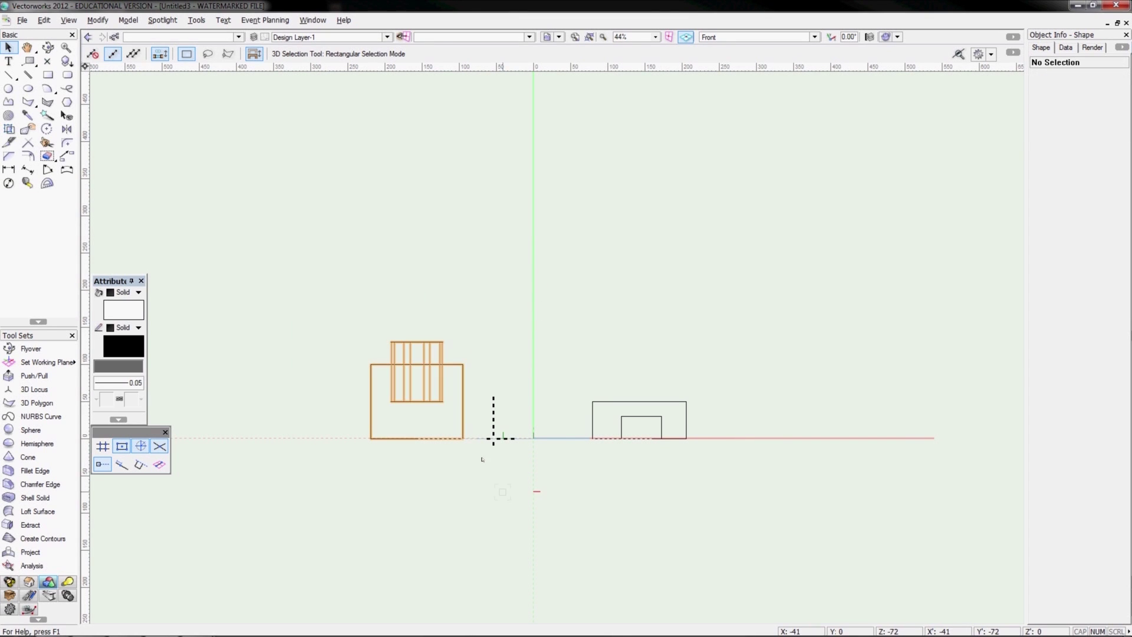
{"action": "right_click", "coordinate": [428, 362]}
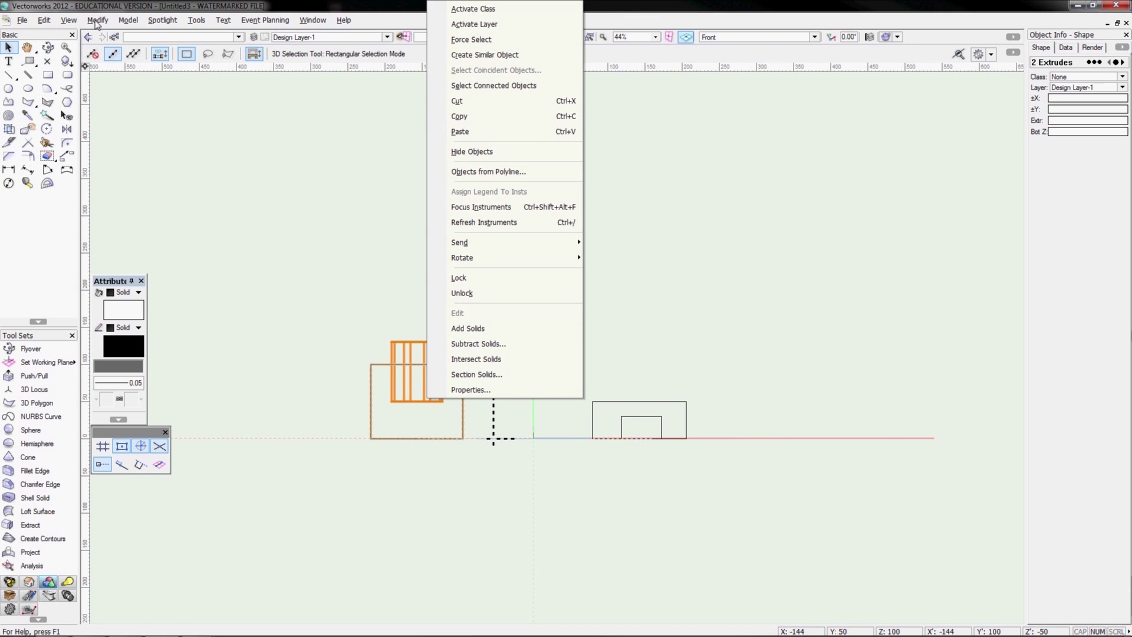
{"action": "left_click", "coordinate": [126, 21]}
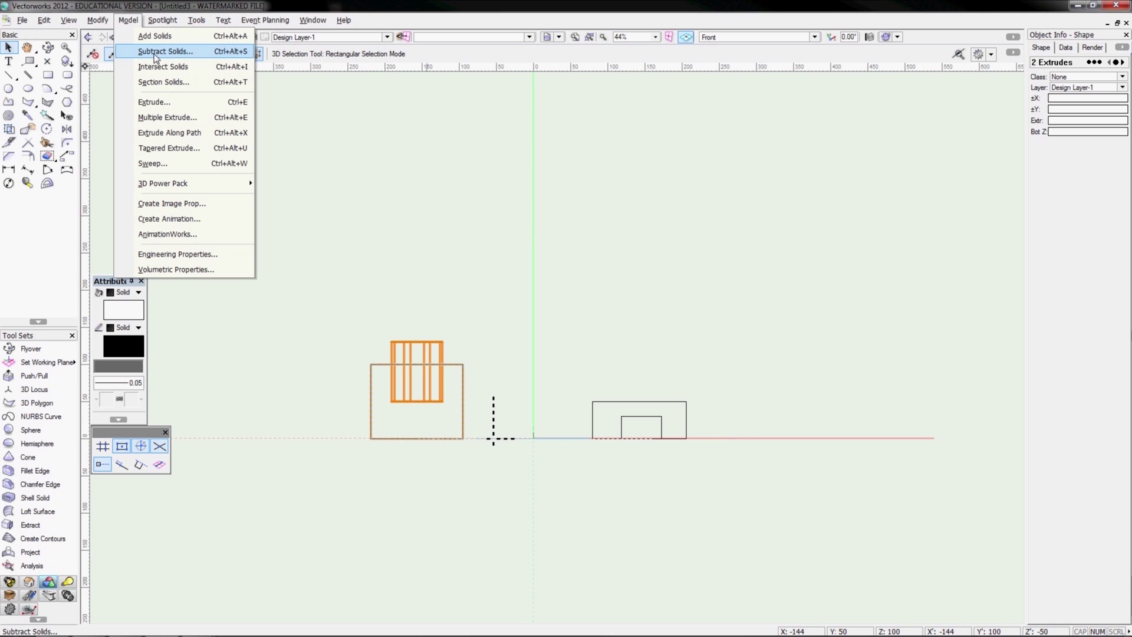
{"action": "mouse_move", "coordinate": [98, 20]}
{"action": "left_click", "coordinate": [156, 52]}
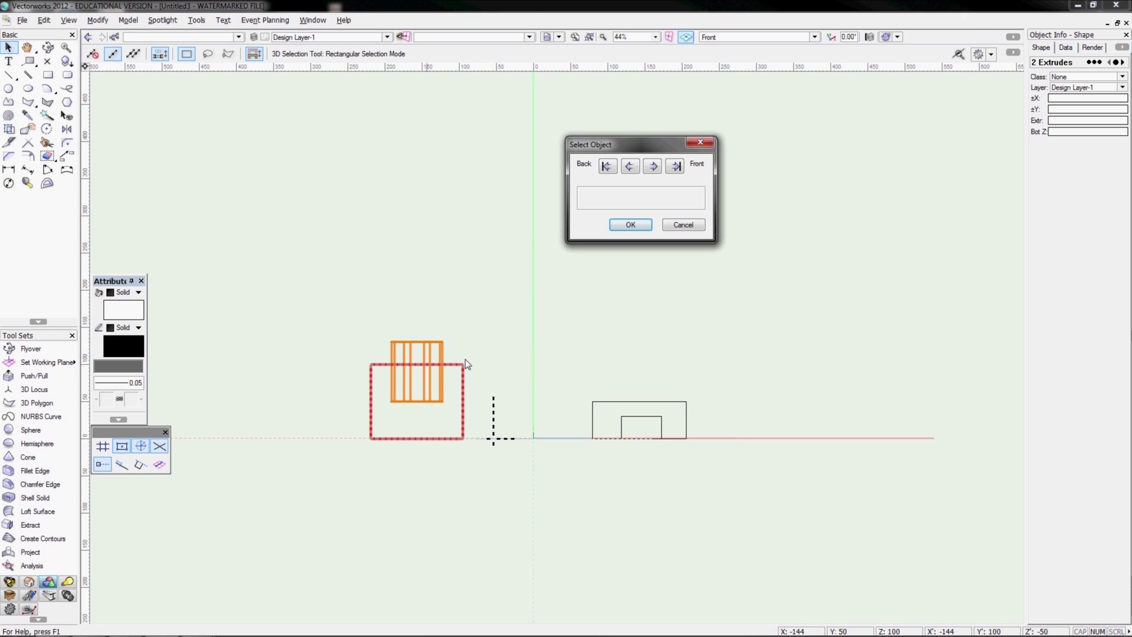
{"action": "left_click", "coordinate": [630, 167]}
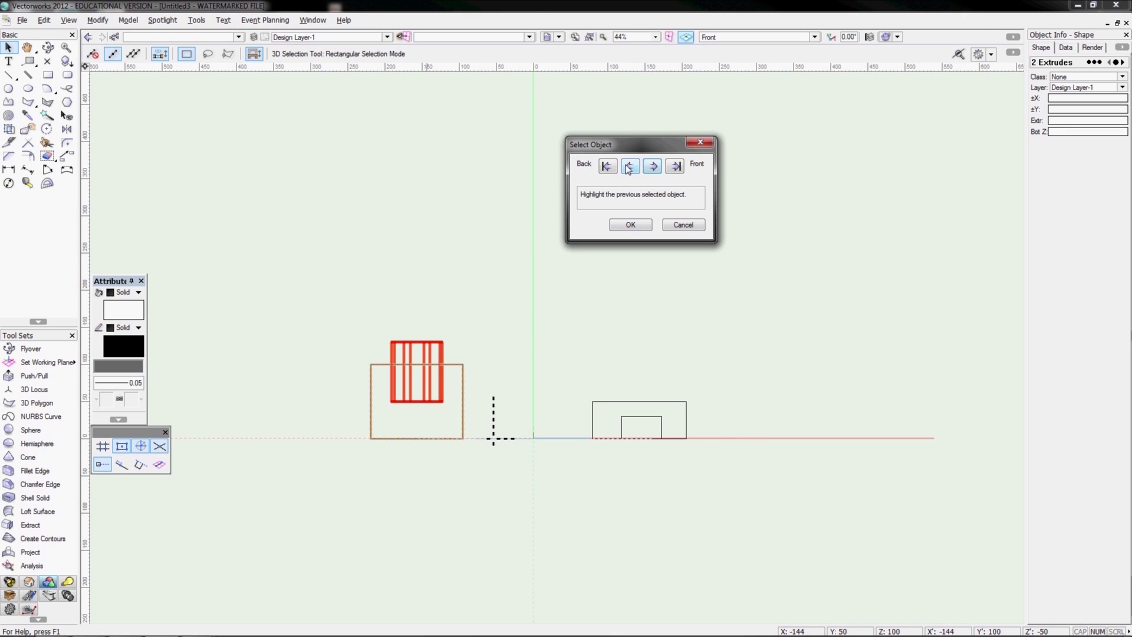
{"action": "left_click", "coordinate": [631, 168]}
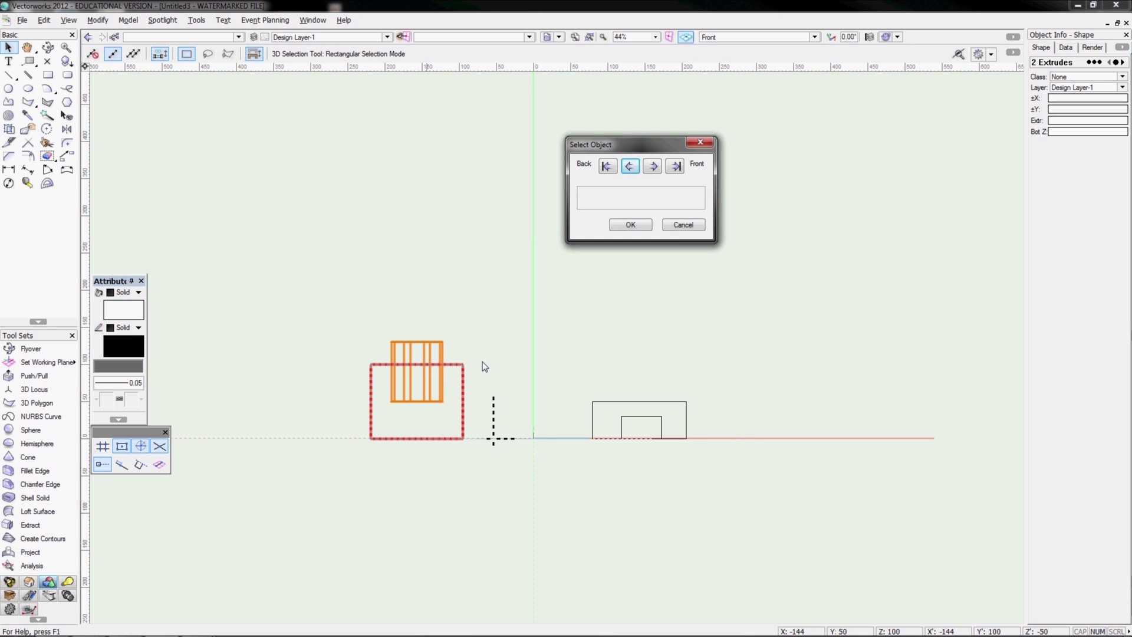
{"action": "left_click", "coordinate": [629, 226]}
View the cut box at an angle in shaded OpenGL rendering and undo the solid subtraction
{"action": "key", "text": "c"}
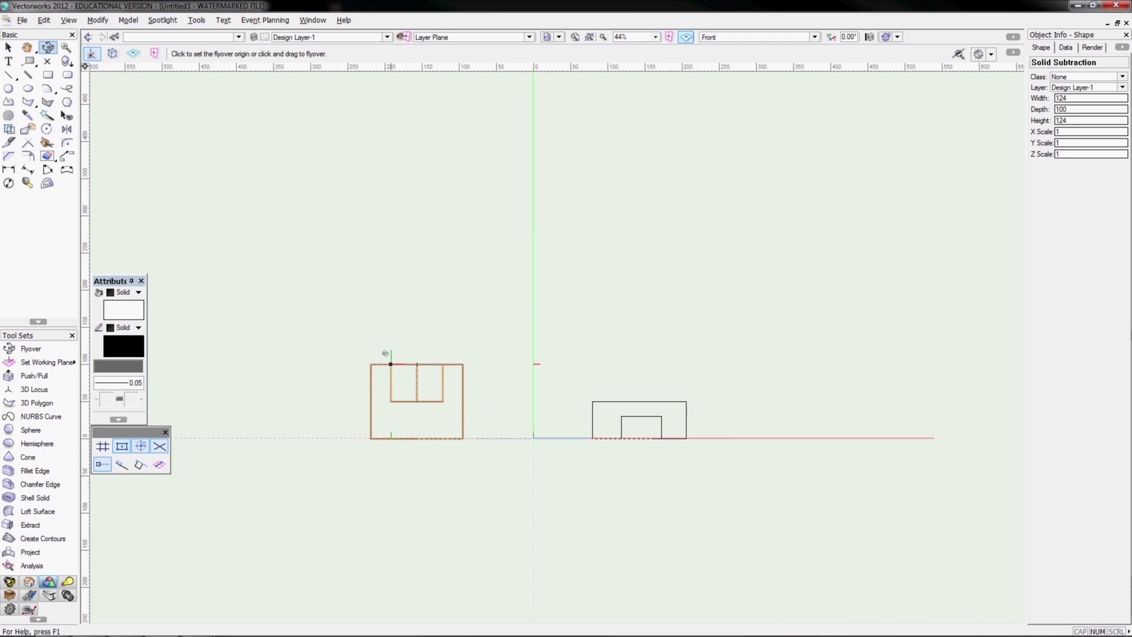
{"action": "left_click_drag", "start_coordinate": [463, 439], "coordinate": [474, 389]}
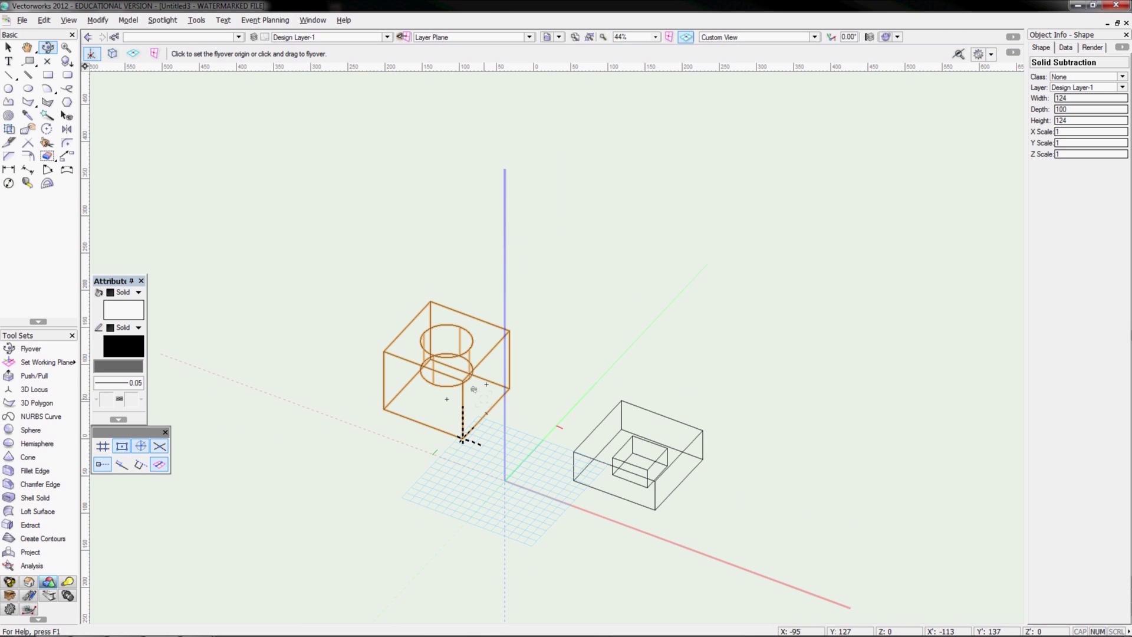
{"action": "key", "text": "ctrl+shift+g"}
{"action": "mouse_move", "coordinate": [464, 397]}
{"action": "left_mouse_down"}
{"action": "mouse_move", "coordinate": [461, 435]}
{"action": "mouse_move", "coordinate": [499, 454]}
{"action": "mouse_move", "coordinate": [527, 441]}
{"action": "mouse_move", "coordinate": [463, 408]}
{"action": "mouse_move", "coordinate": [462, 434]}
{"action": "left_mouse_up"}
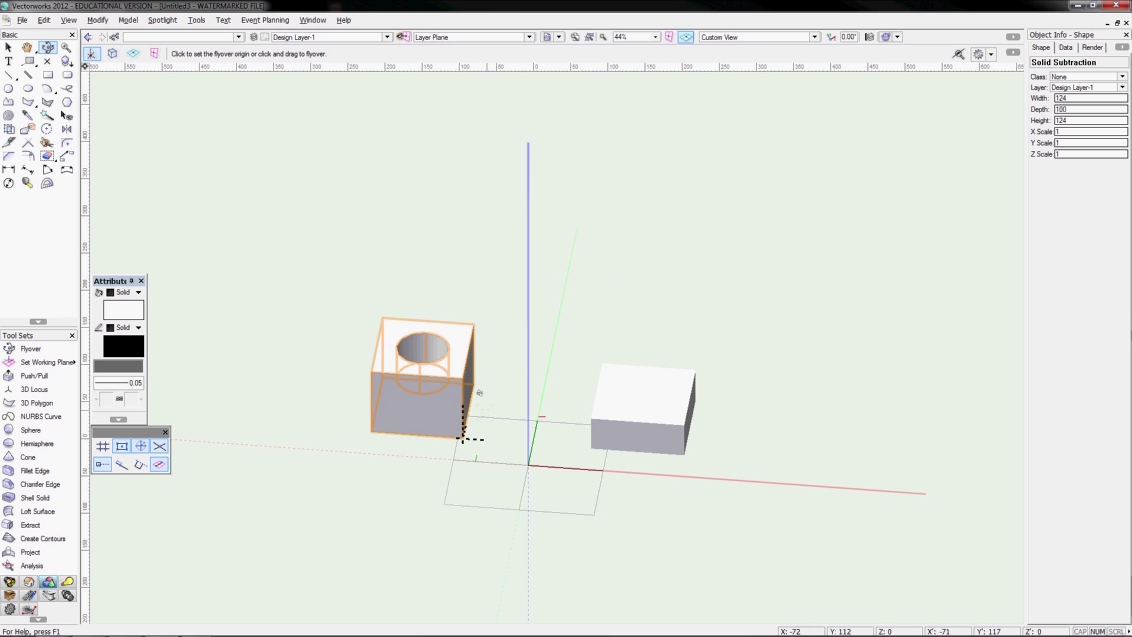
{"action": "key", "text": "ctrl+z"}
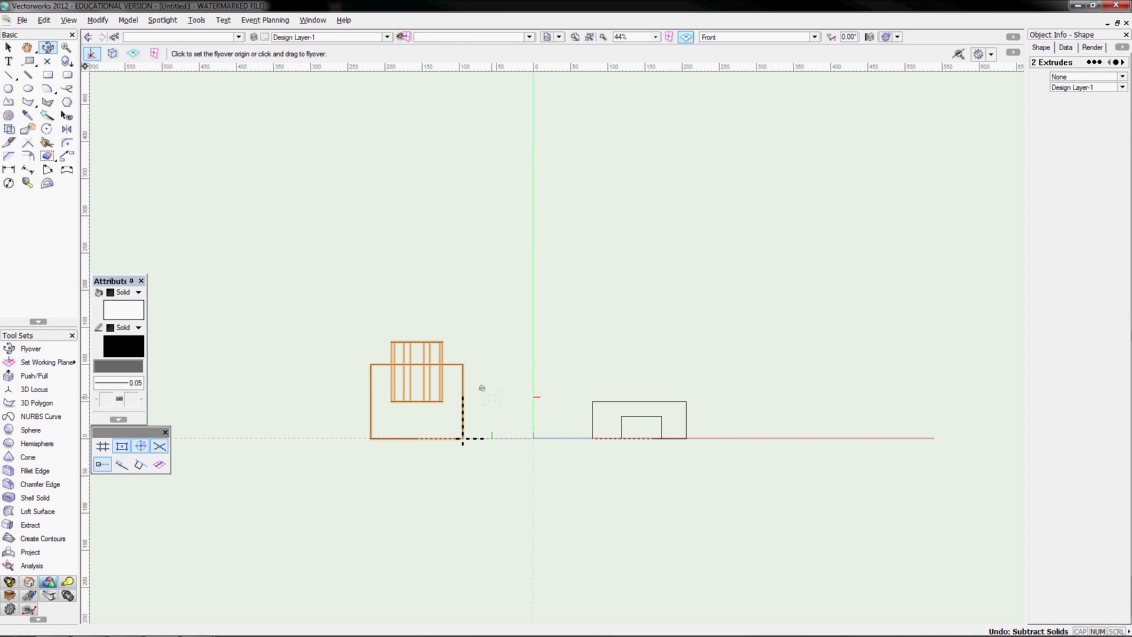
Move the cylinder up 50 mm so its base rests on the top face of the left box
{"action": "key", "text": "x"}
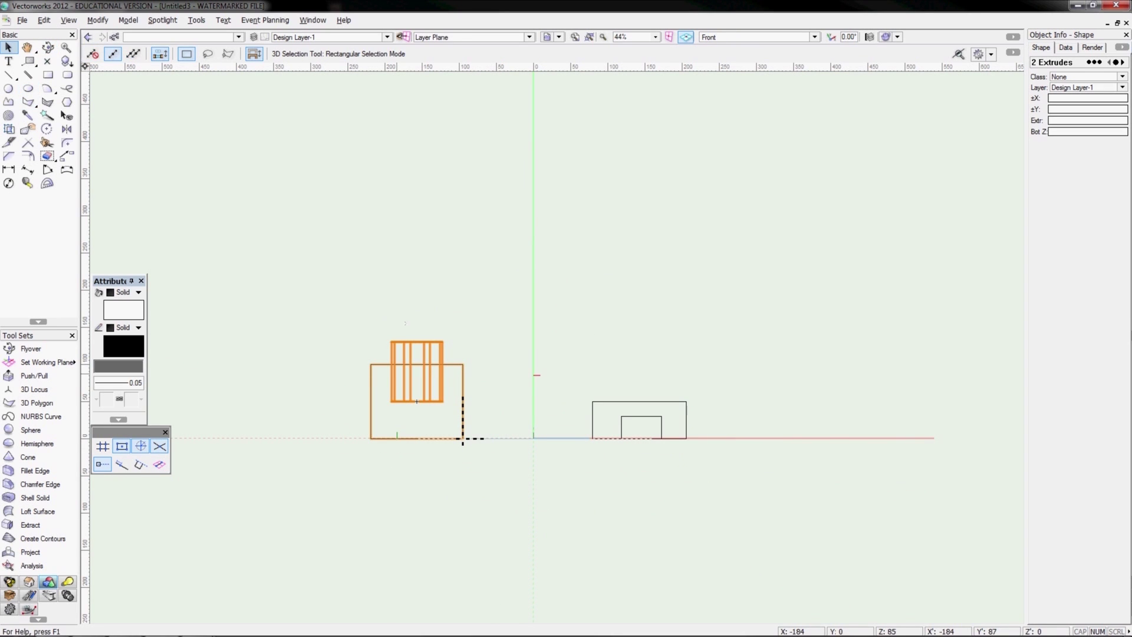
{"action": "left_click", "coordinate": [405, 323]}
{"action": "left_click_drag", "start_coordinate": [408, 393], "coordinate": [408, 353]}
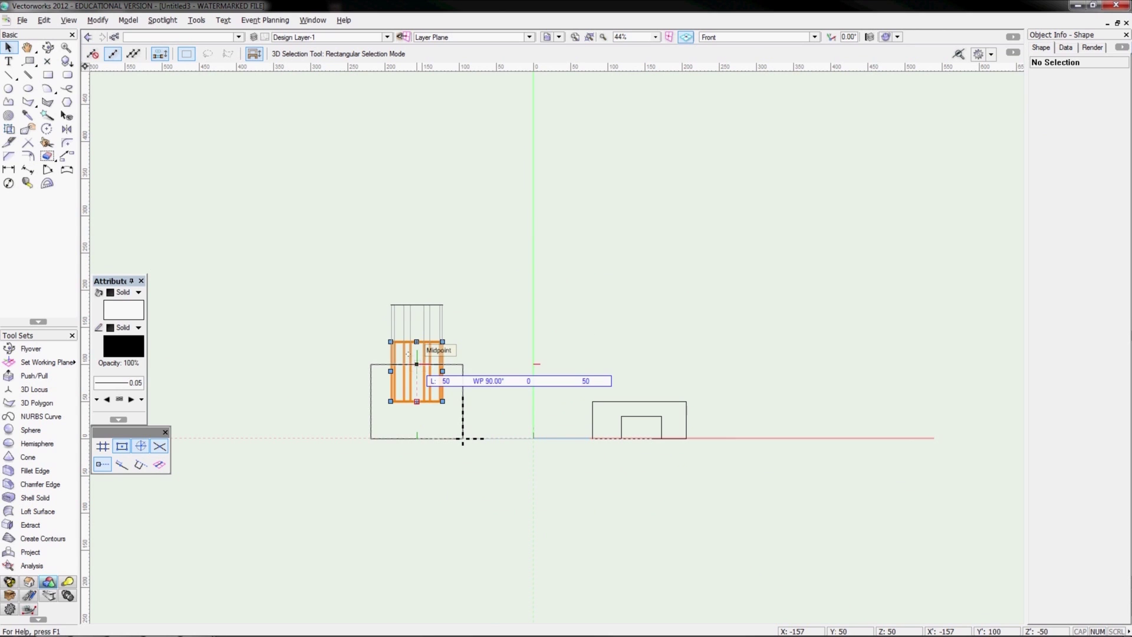
Select the cylinder and the left box and merge them into one solid with Add Solids
{"action": "left_click", "coordinate": [313, 259]}
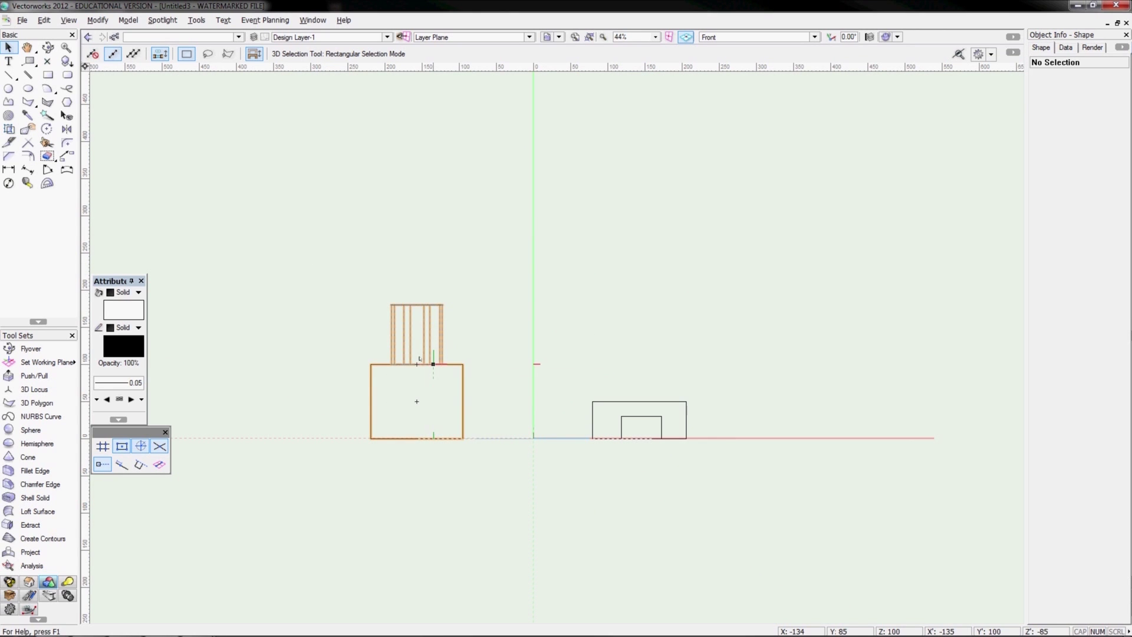
{"action": "right_click", "coordinate": [428, 368]}
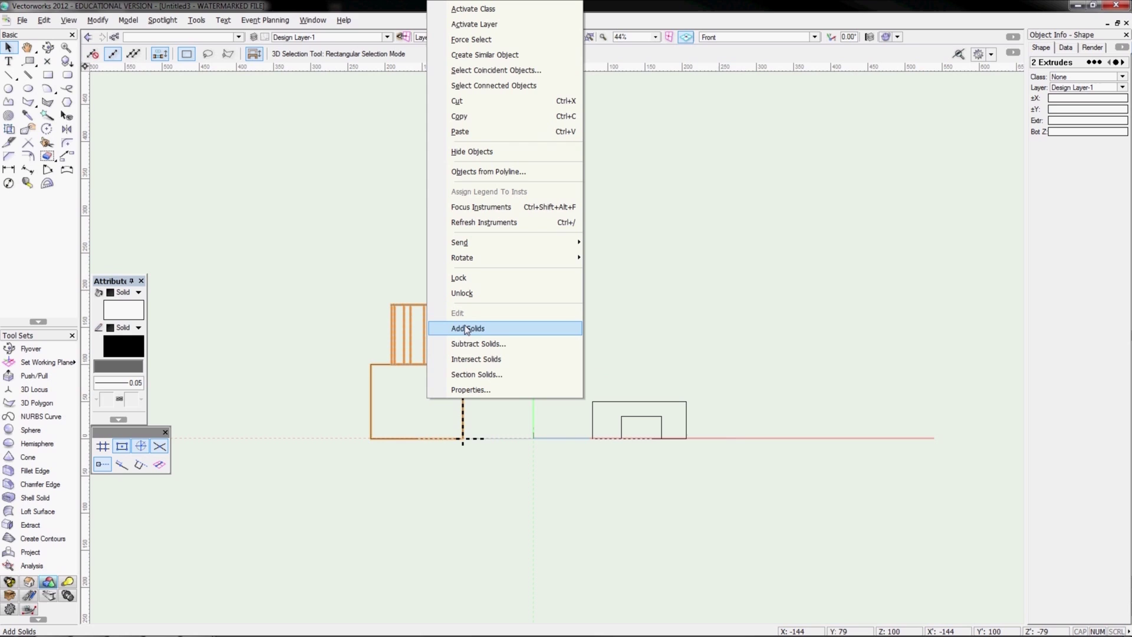
{"action": "left_click", "coordinate": [479, 331]}
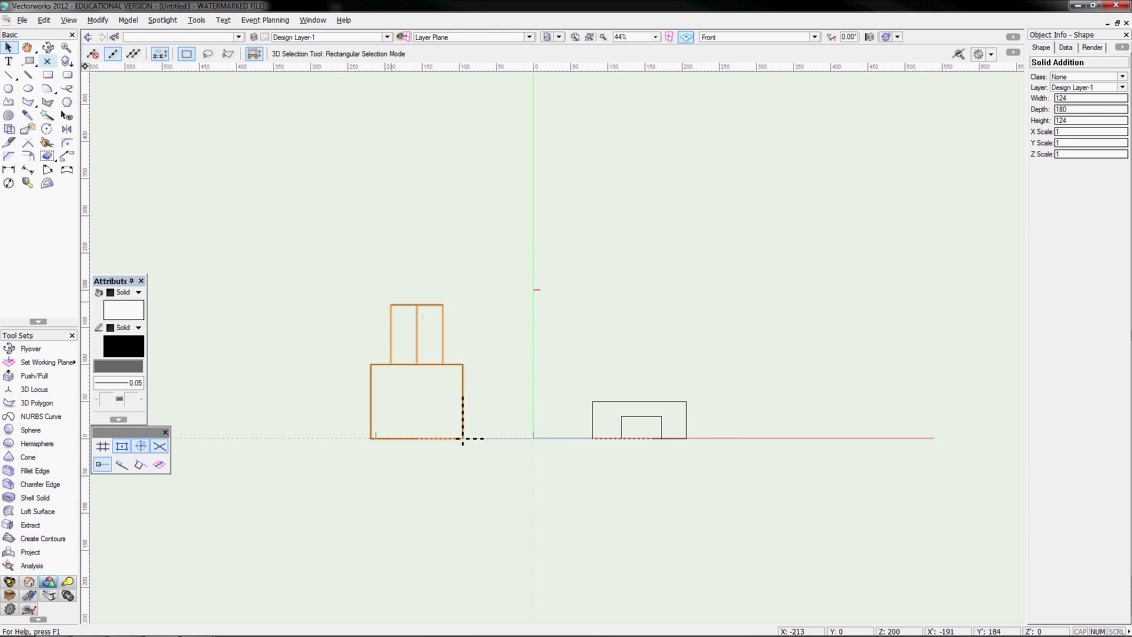
Move the merged solid slightly up and to the right in the Front view and view it at an angle in 3D
{"action": "left_click", "coordinate": [423, 316]}
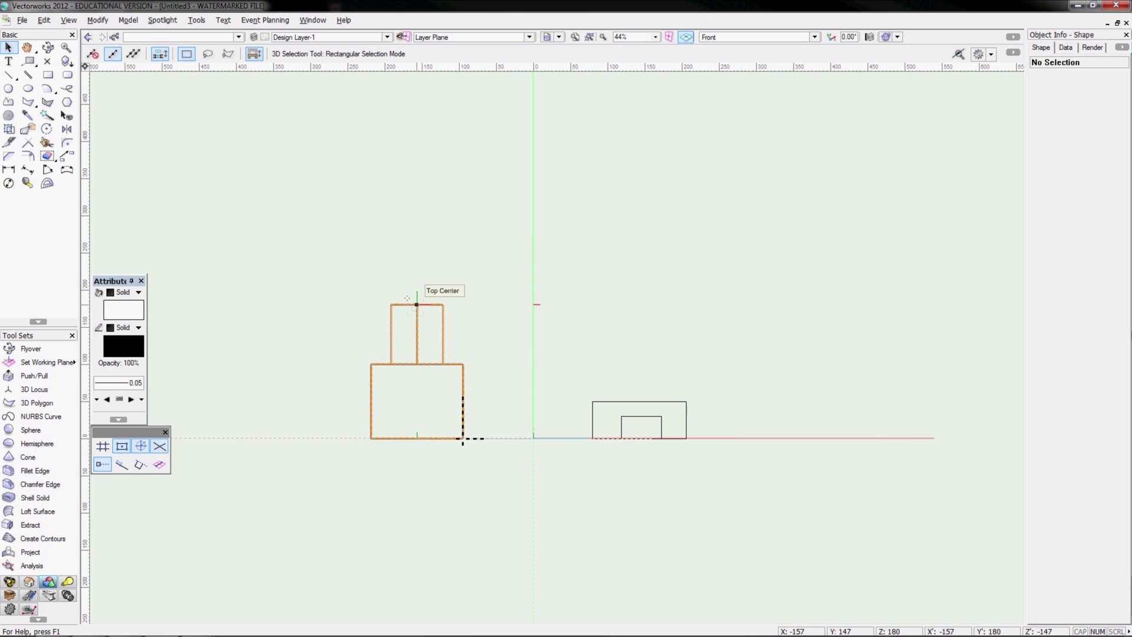
{"action": "key", "text": "ctrl+z"}
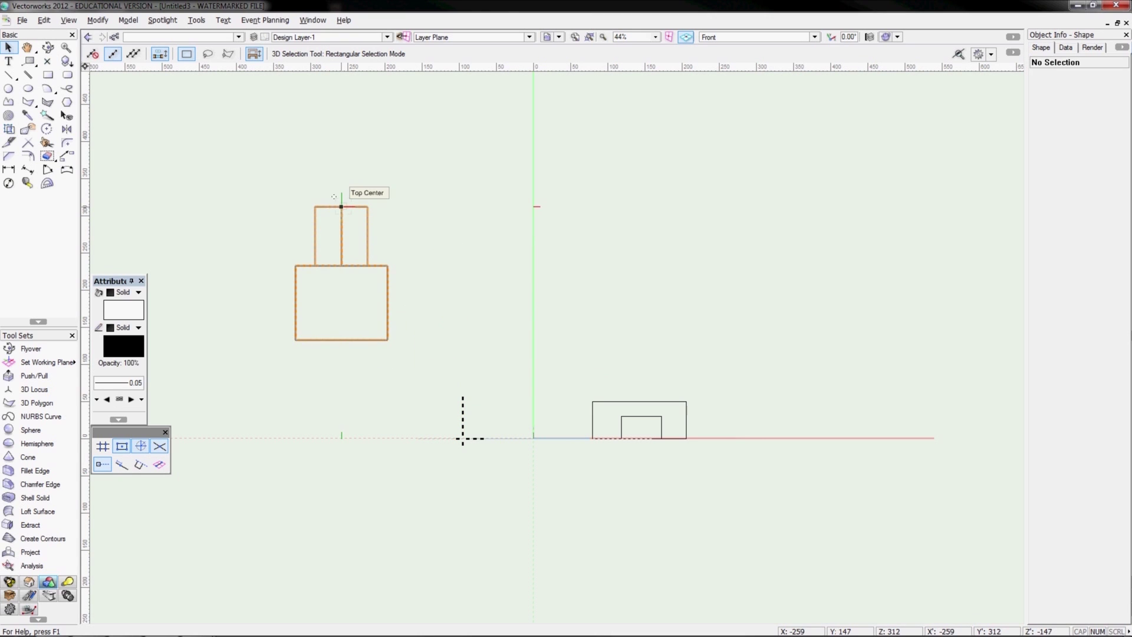
{"action": "key", "text": "ctrl+y"}
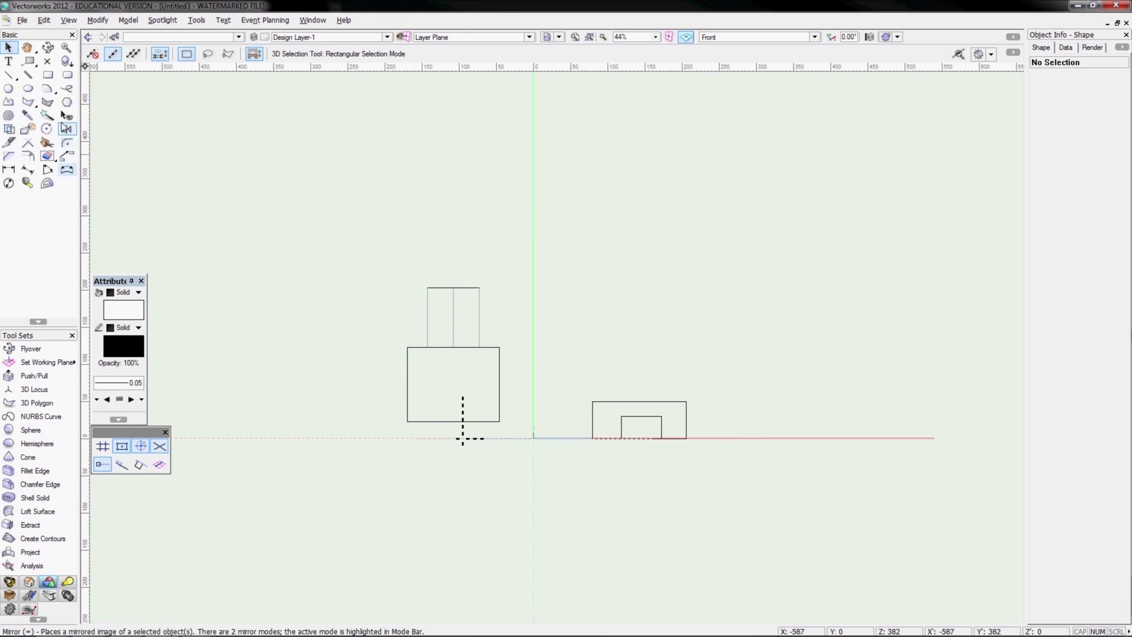
{"action": "left_click", "coordinate": [48, 48]}
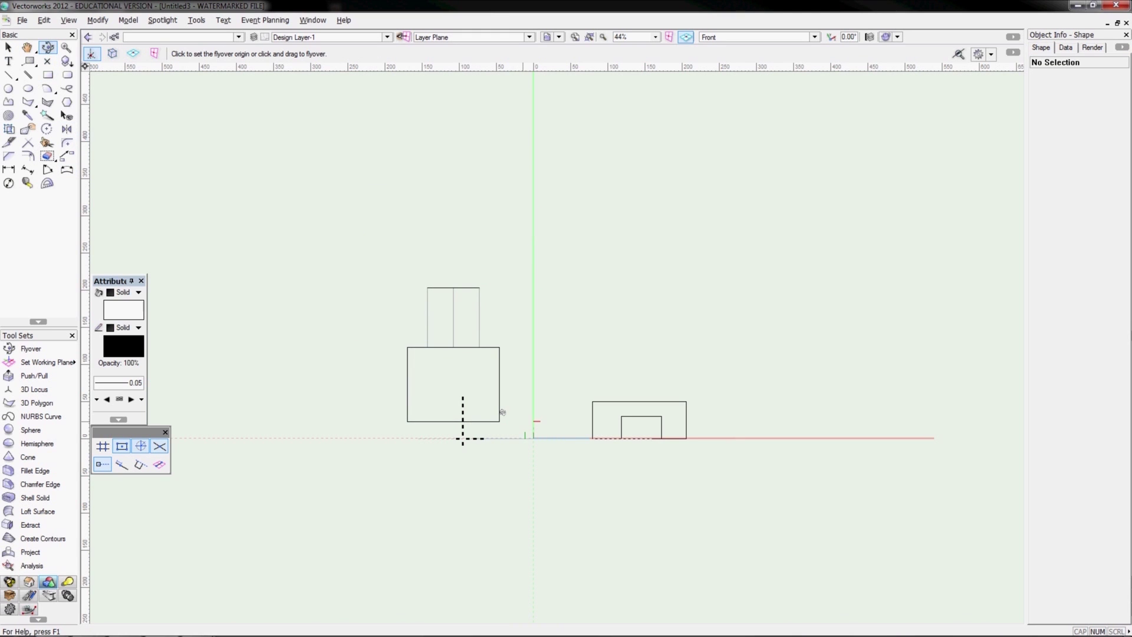
{"action": "left_click_drag", "start_coordinate": [463, 438], "coordinate": [482, 453]}
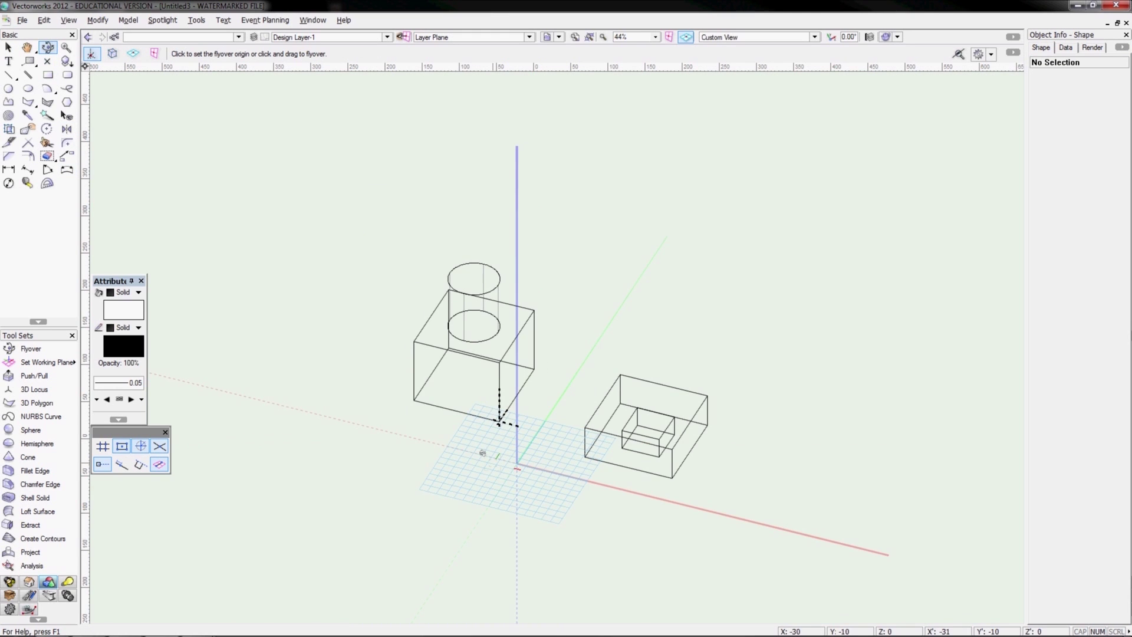
Inspect the merged box-and-cylinder solid in shaded rendering and delete it in the Left view
{"action": "key", "text": "ctrl+shift+g"}
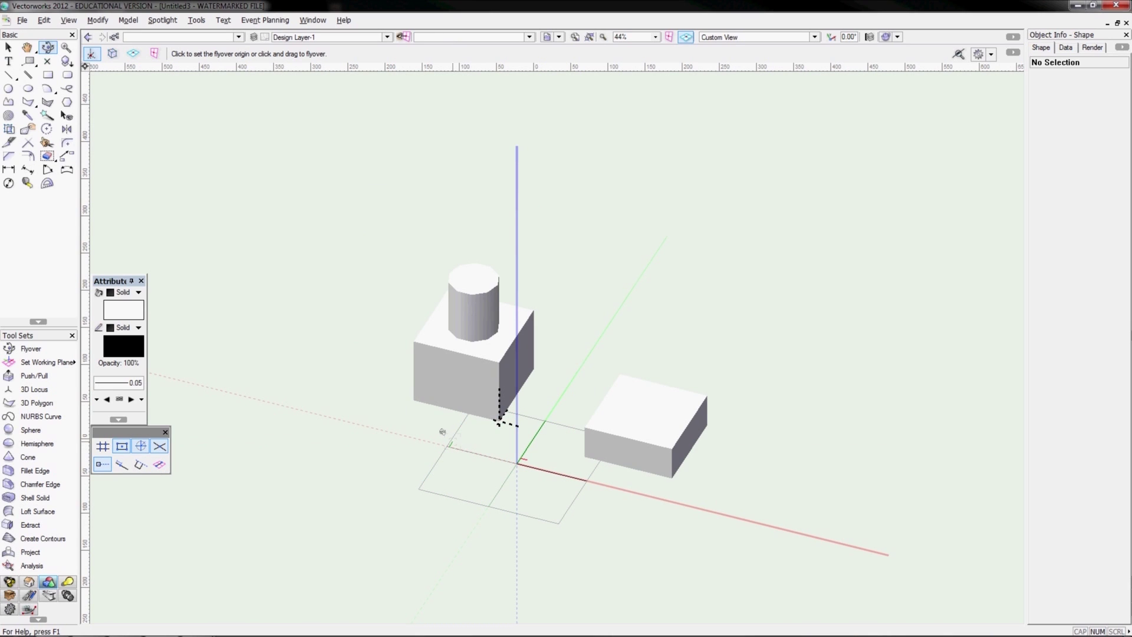
{"action": "mouse_move", "coordinate": [428, 428]}
{"action": "left_mouse_down"}
{"action": "mouse_move", "coordinate": [526, 394]}
{"action": "mouse_move", "coordinate": [526, 367]}
{"action": "left_mouse_up"}
{"action": "key", "text": "KP_4"}
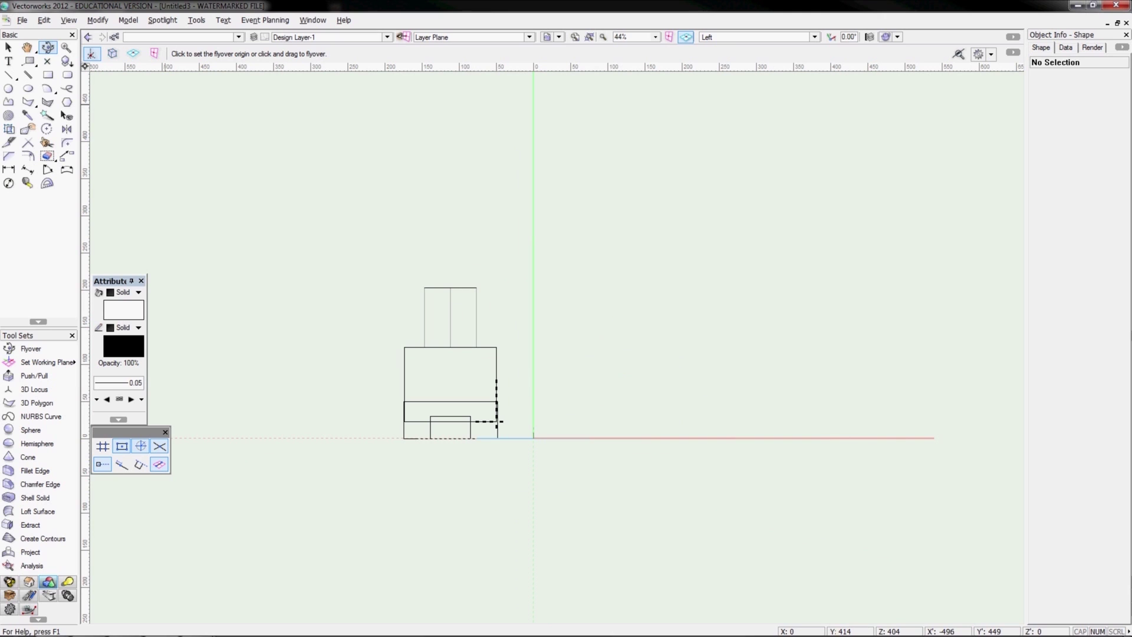
{"action": "left_click", "coordinate": [10, 48]}
{"action": "left_click_drag", "start_coordinate": [312, 241], "coordinate": [501, 380]}
{"action": "key", "text": "Delete"}
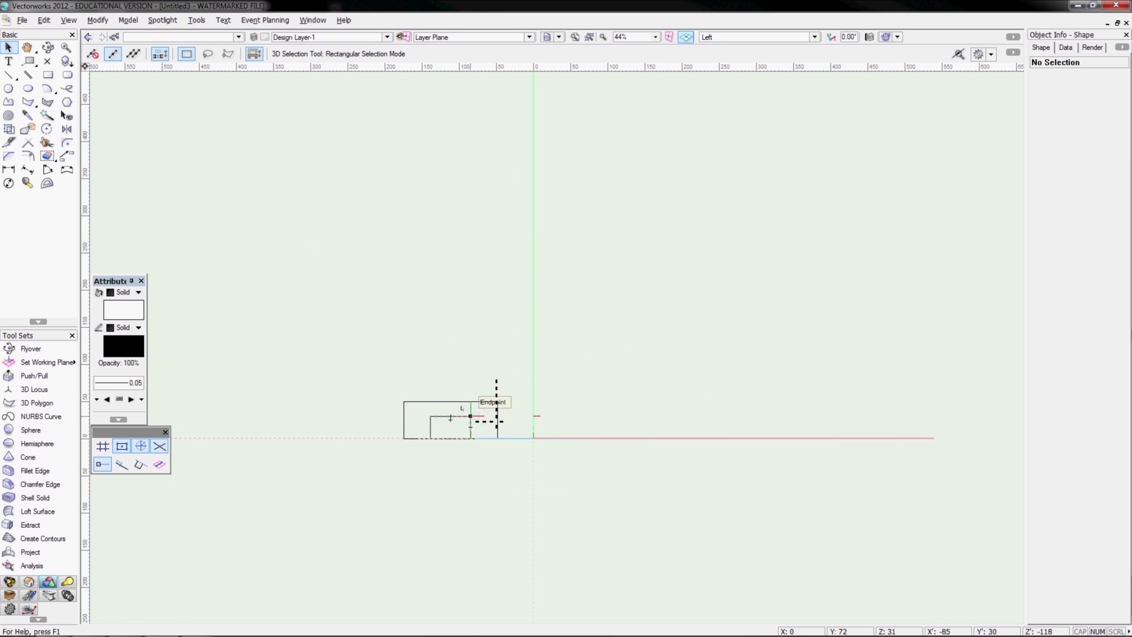
Stretch the inner box upward past the top of the outer box to an extrusion height of about 62 mm
{"action": "key", "text": "7"}
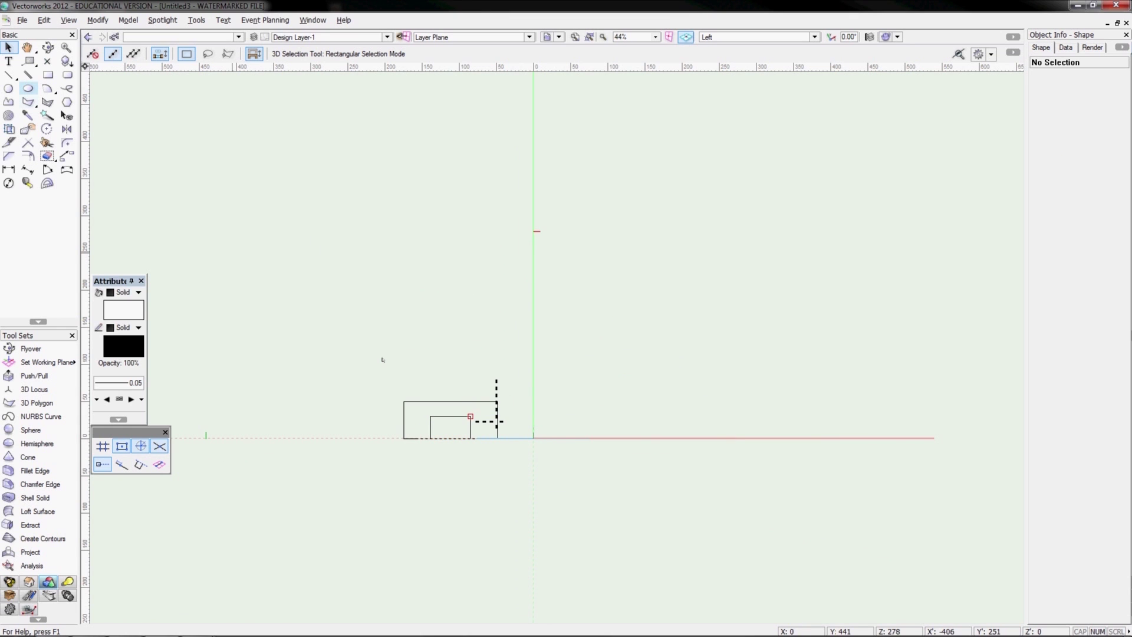
{"action": "key", "text": "x"}
{"action": "left_click", "coordinate": [450, 416]}
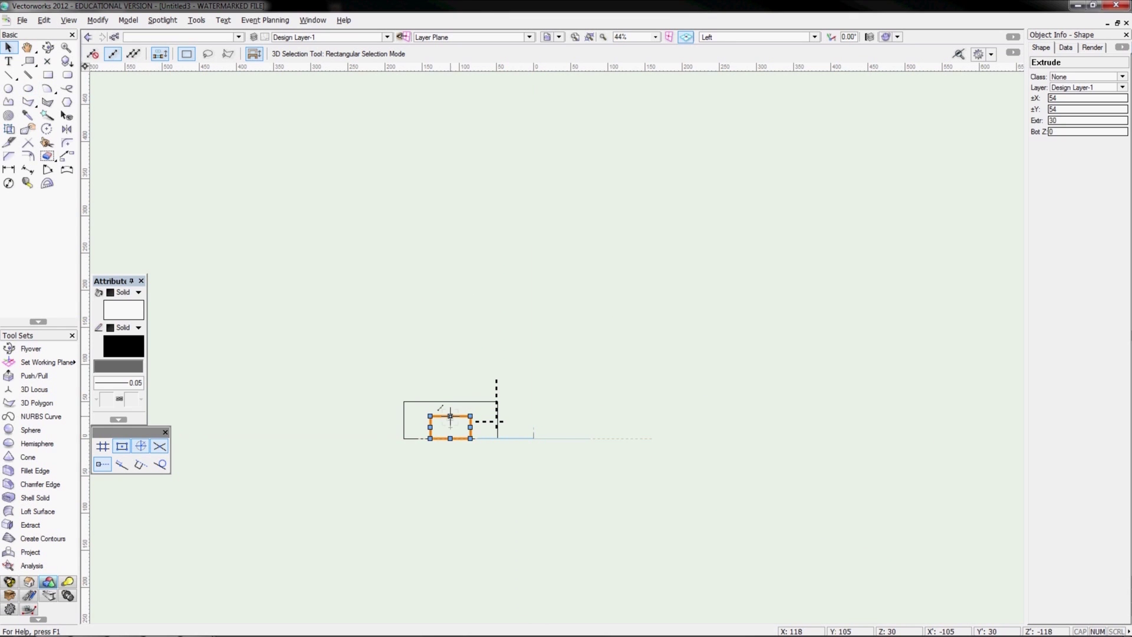
{"action": "left_click_drag", "start_coordinate": [450, 417], "coordinate": [450, 392]}
{"action": "key", "text": "Escape"}
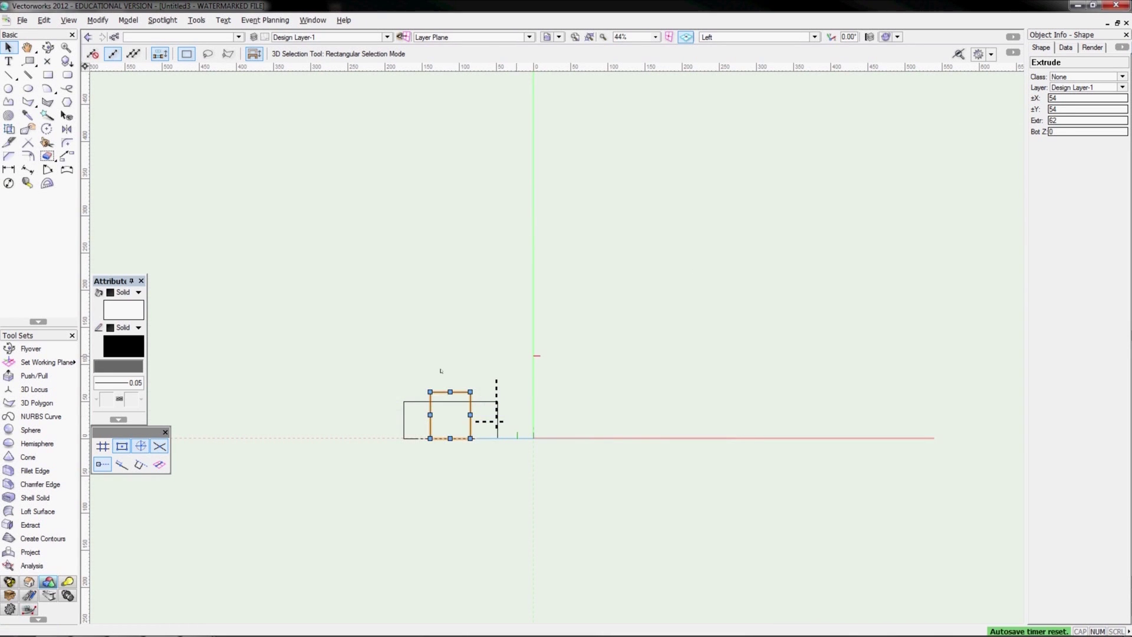
Select the inner and outer boxes, combine them with Intersect Solids, and view the result in Right Isometric
{"action": "left_click_drag", "start_coordinate": [387, 376], "coordinate": [530, 452]}
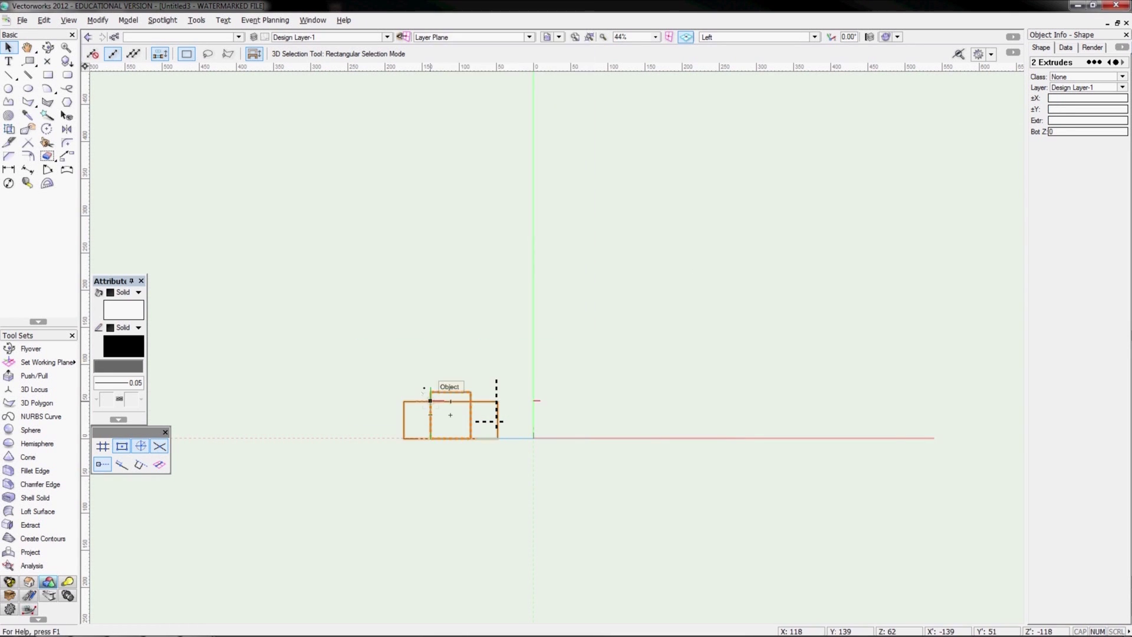
{"action": "right_click", "coordinate": [443, 402]}
{"action": "left_click", "coordinate": [475, 366]}
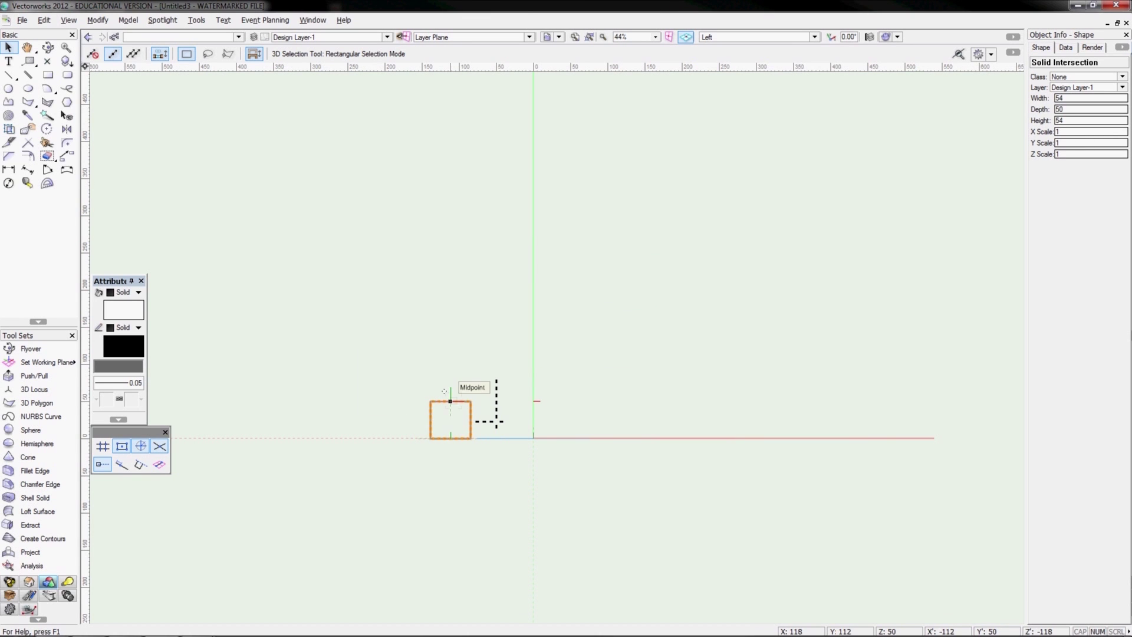
{"action": "key", "text": "KP_3"}
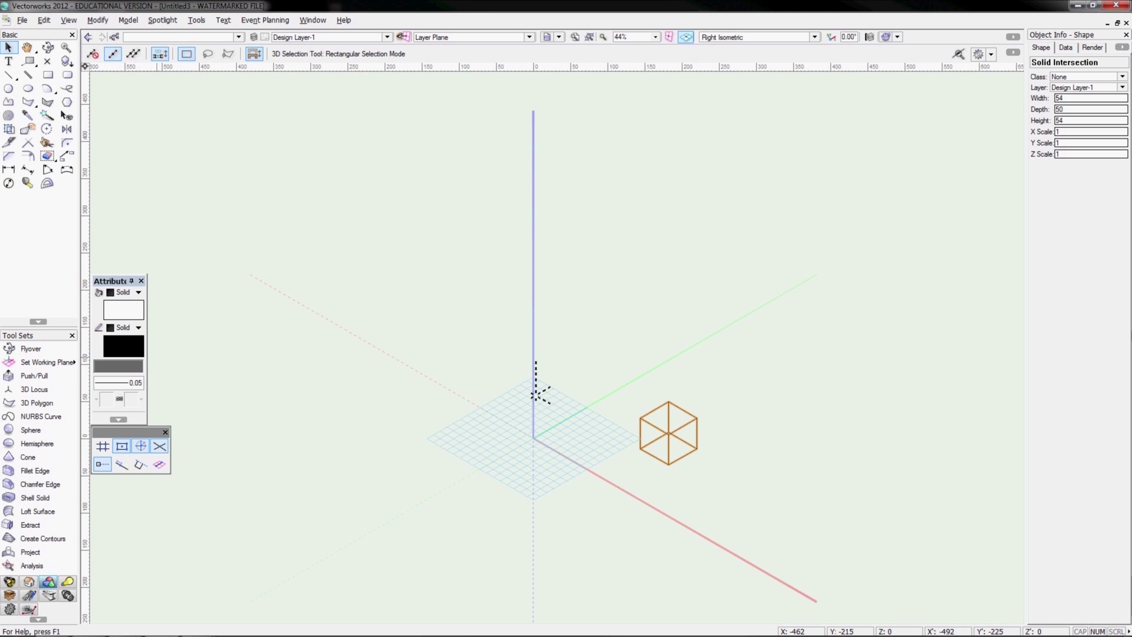
Delete the intersected solid and return to the Top/Plan view
{"action": "left_click", "coordinate": [262, 190]}
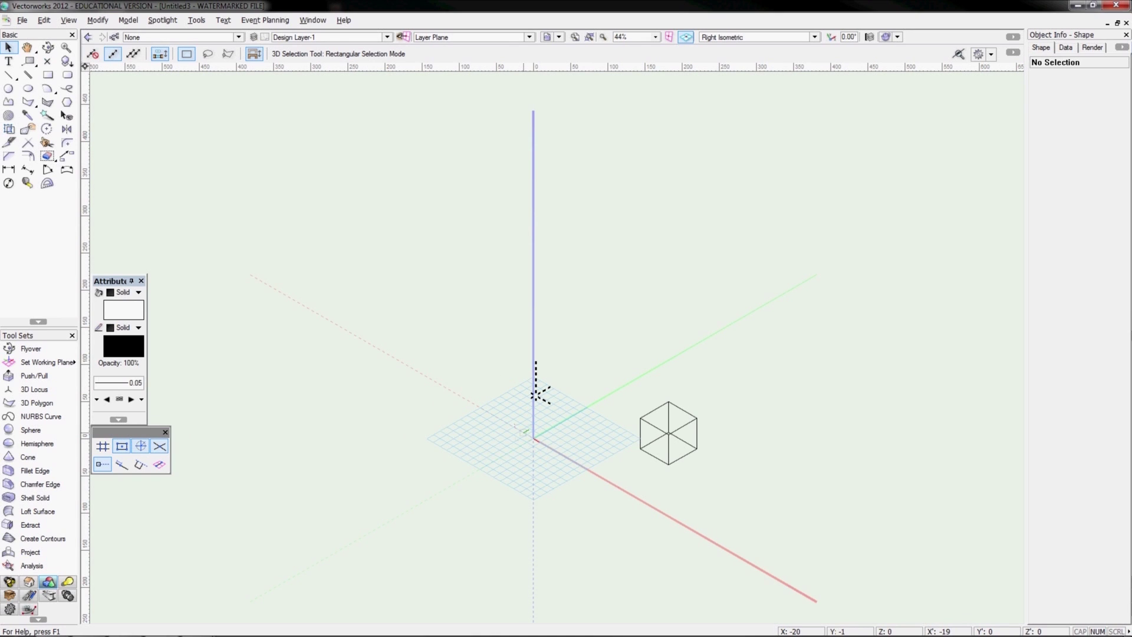
{"action": "left_click", "coordinate": [393, 335]}
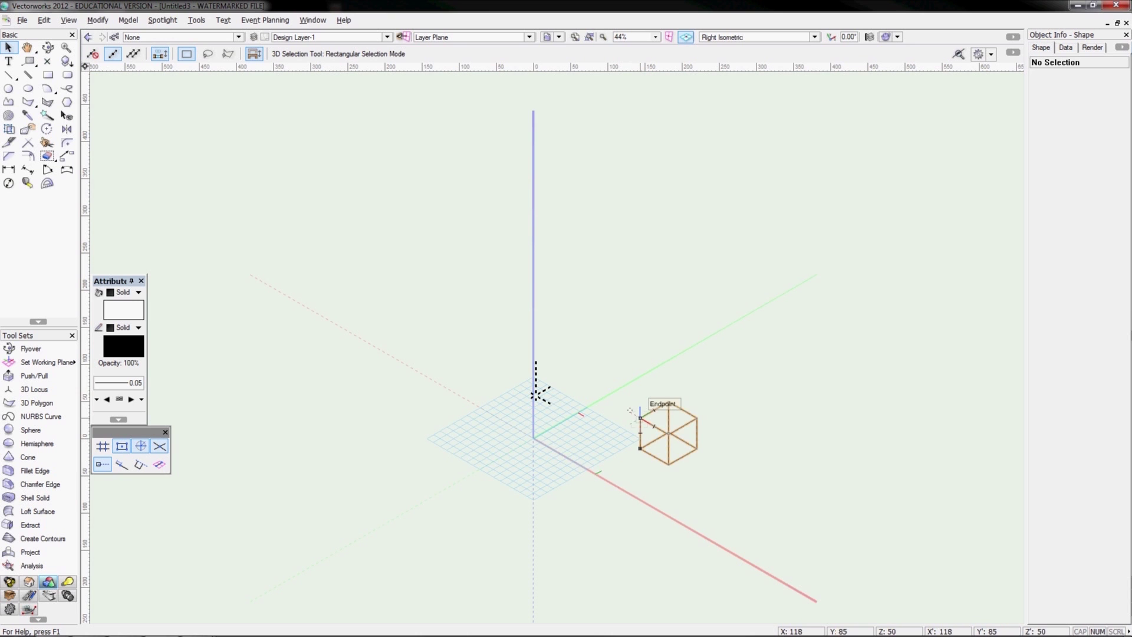
{"action": "key", "text": "5"}
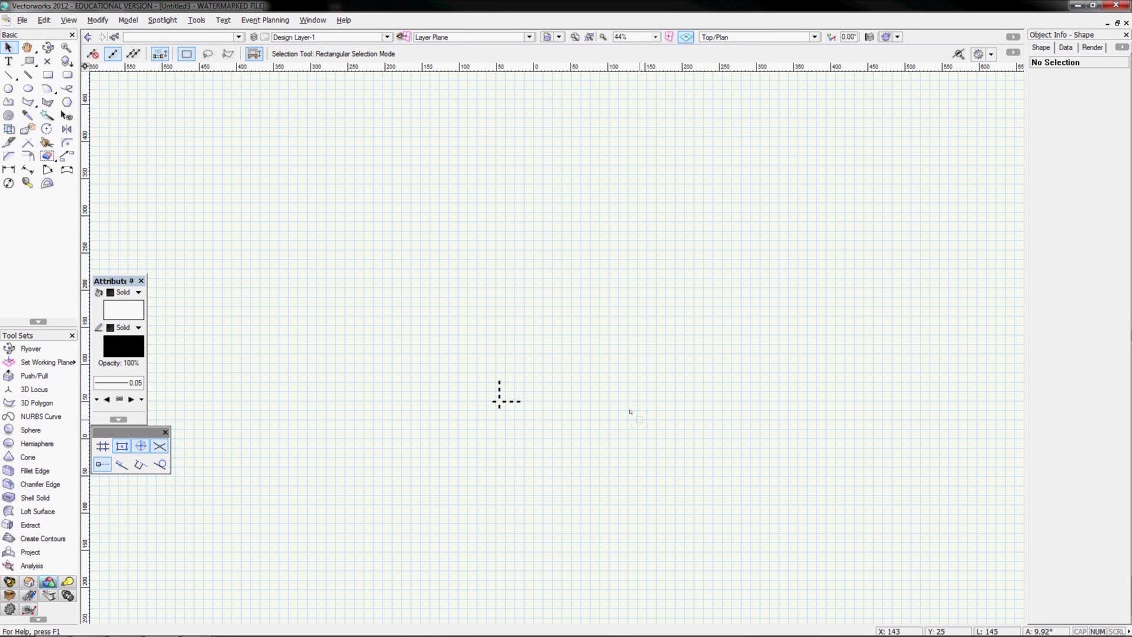
Draw a circle about 85 mm in diameter and, beside it, a square about 111 mm wide
{"action": "left_click", "coordinate": [9, 89]}
{"action": "left_click_drag", "start_coordinate": [417, 400], "coordinate": [449, 399]}
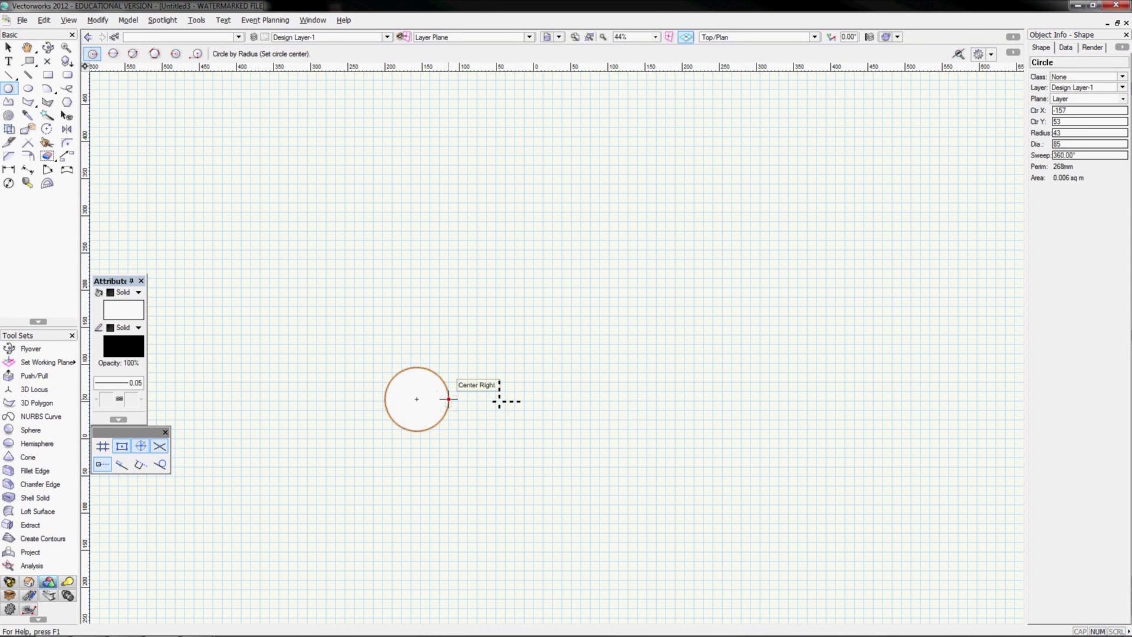
{"action": "left_click", "coordinate": [48, 74]}
{"action": "left_click", "coordinate": [494, 364]}
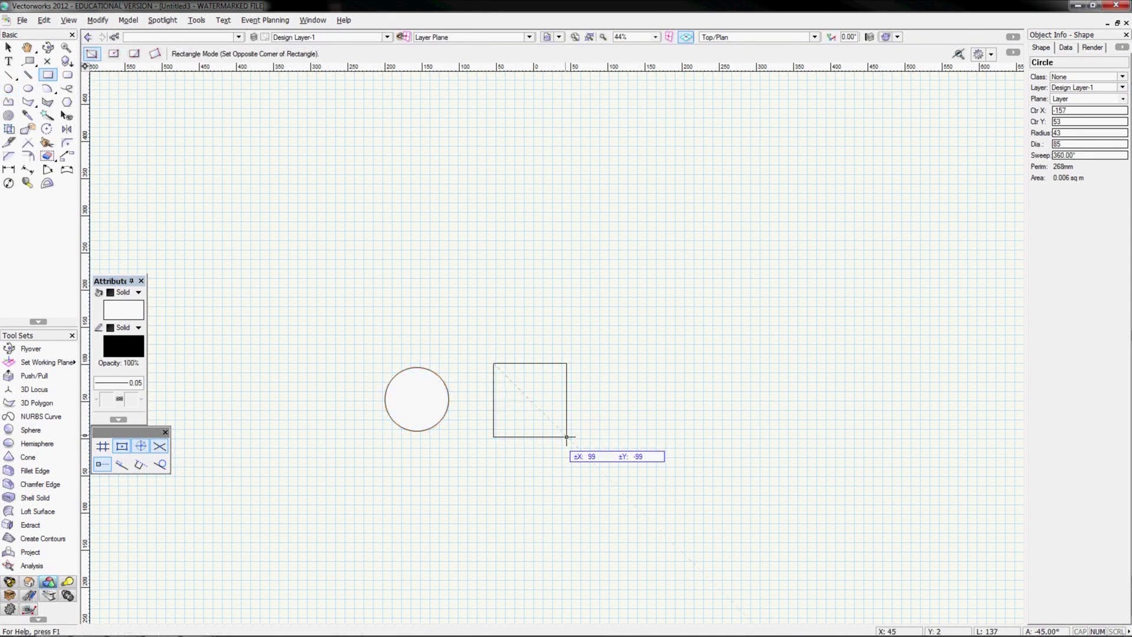
{"action": "left_click", "coordinate": [576, 446]}
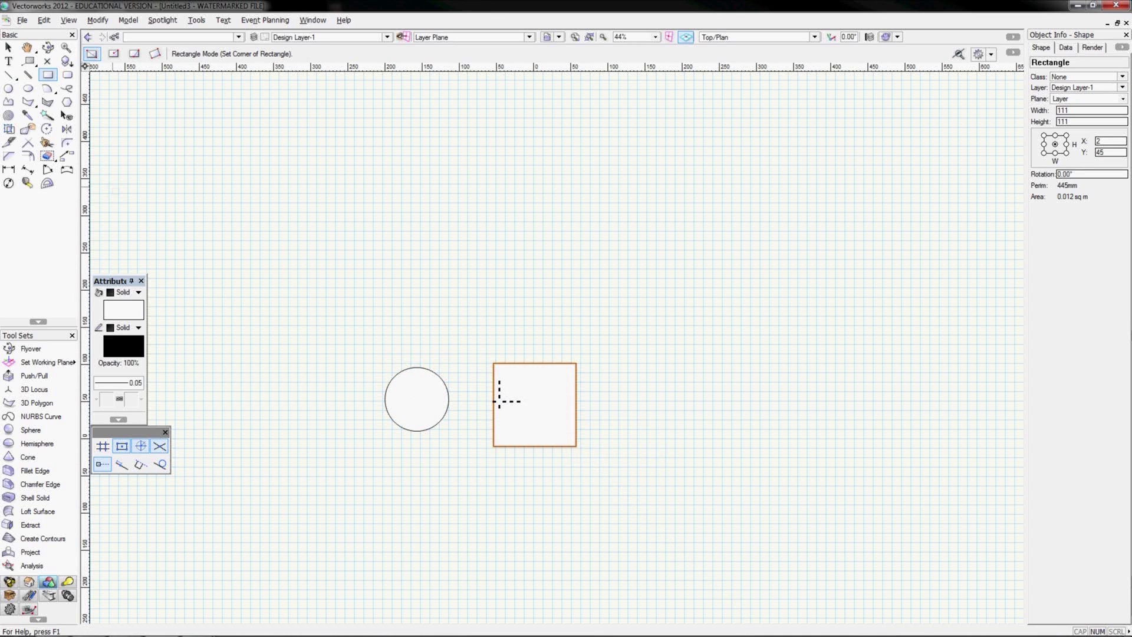
Draw a closed irregular polyline of straight and curved segments, about 258 by 210 mm, beside the square
{"action": "left_click", "coordinate": [8, 102]}
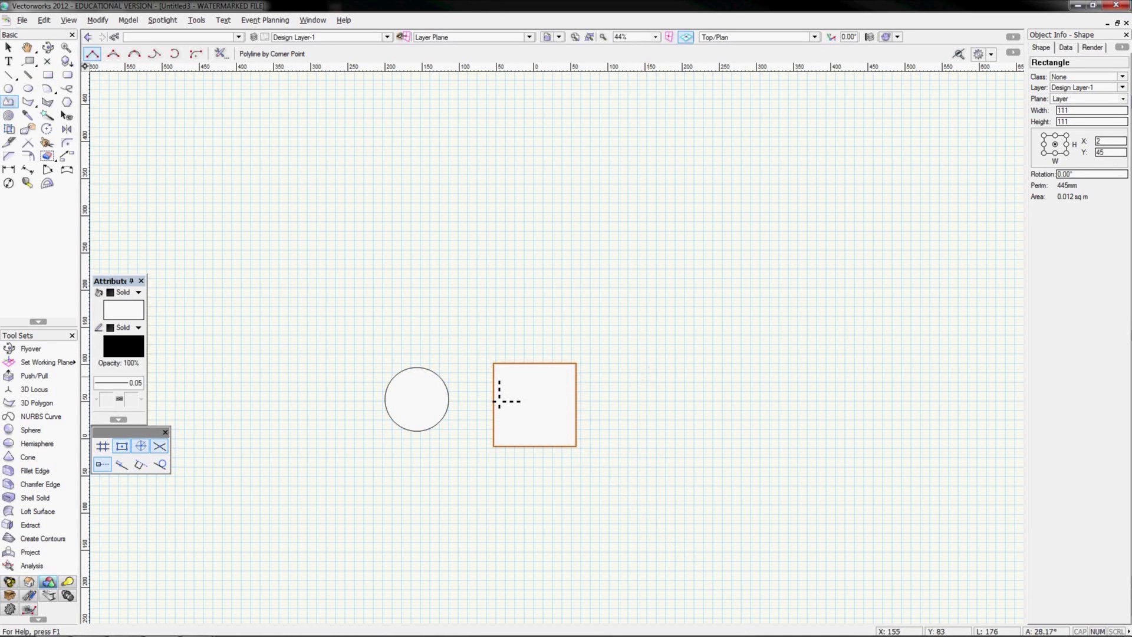
{"action": "left_click", "coordinate": [659, 376]}
{"action": "left_click", "coordinate": [674, 329]}
{"action": "left_click", "coordinate": [753, 374]}
{"action": "left_click", "coordinate": [784, 322]}
{"action": "left_click", "coordinate": [799, 390]}
{"action": "left_click", "coordinate": [763, 425]}
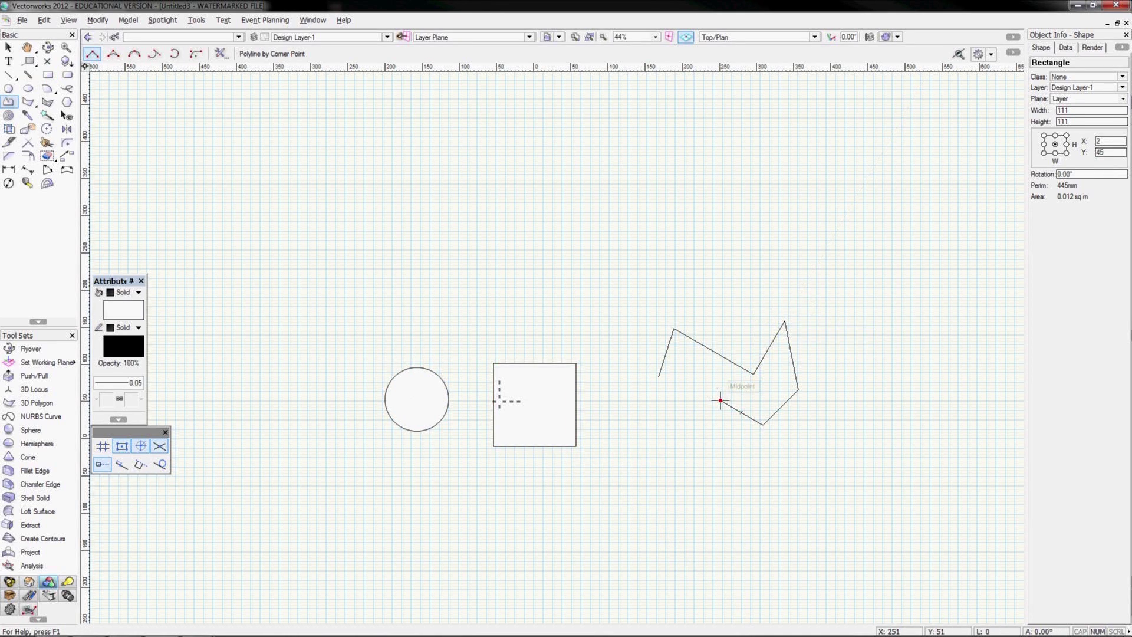
{"action": "left_click", "coordinate": [721, 402]}
{"action": "left_click", "coordinate": [720, 452]}
{"action": "left_click", "coordinate": [670, 453]}
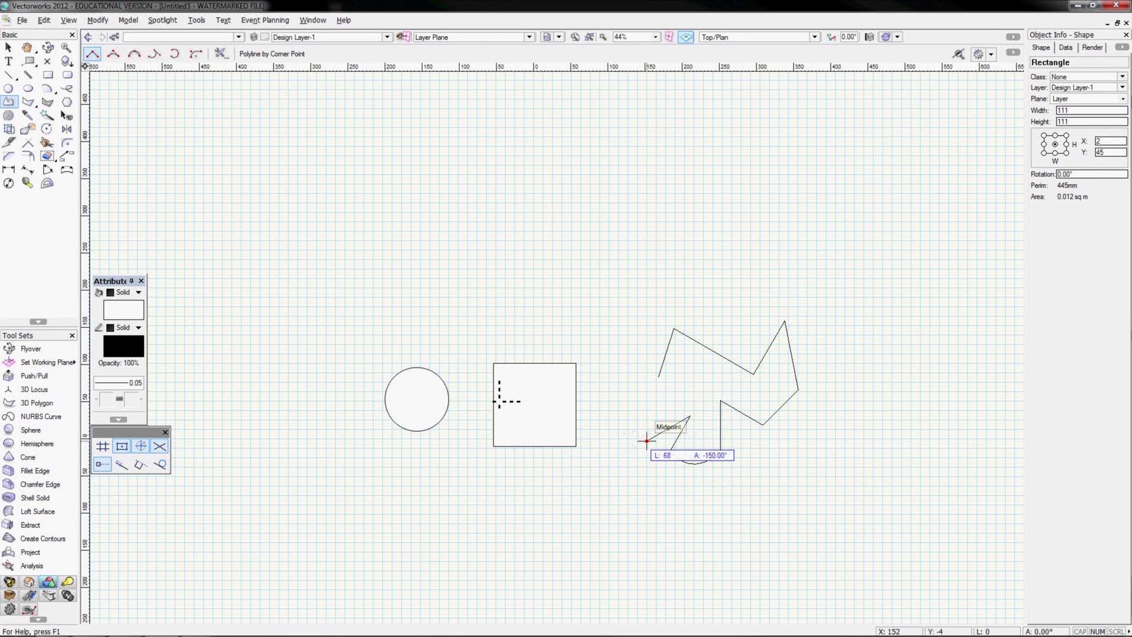
{"action": "left_click", "coordinate": [647, 440]}
{"action": "left_click", "coordinate": [616, 441]}
{"action": "left_click", "coordinate": [658, 376]}
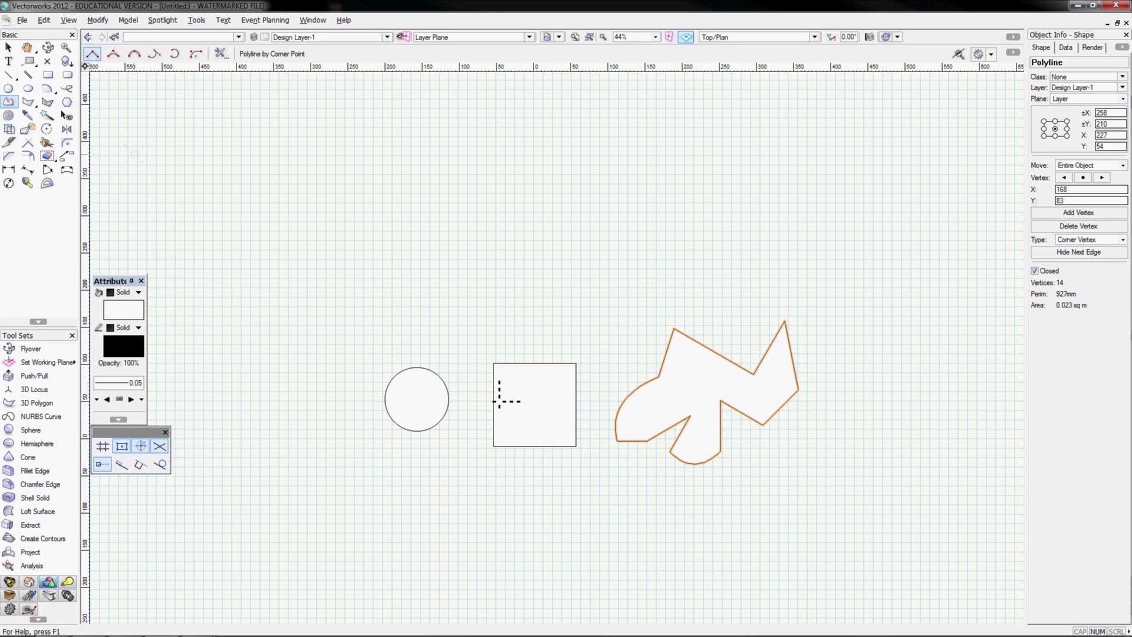
Extrude the irregular polyline 80 mm and the square 50 mm
{"action": "key", "text": "ctrl+e"}
{"action": "key", "text": "Return"}
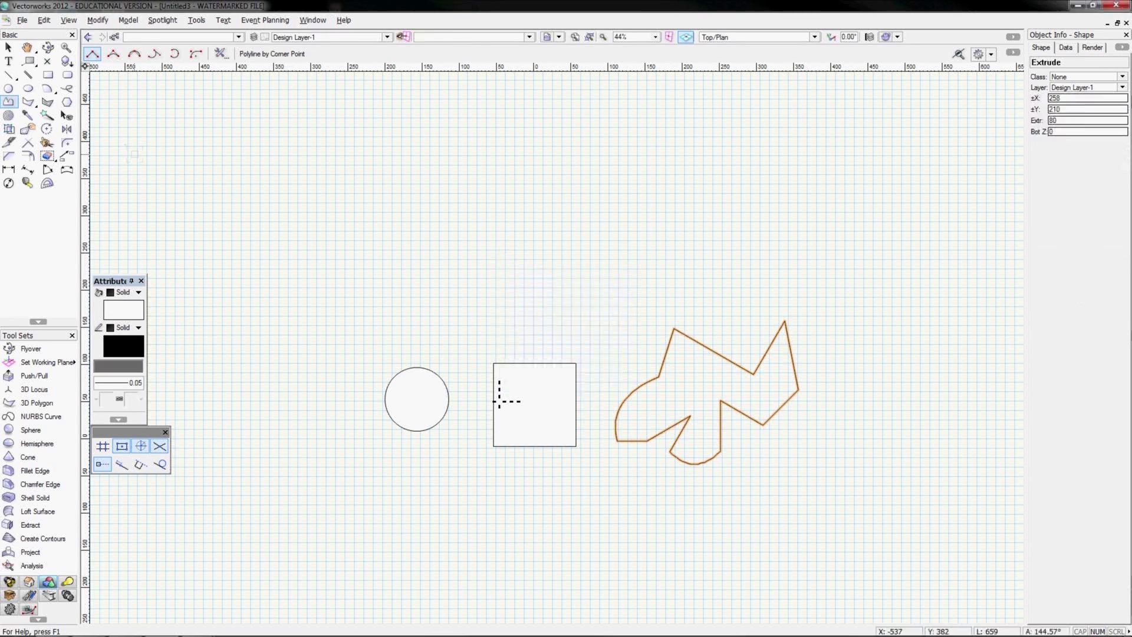
{"action": "key", "text": "x"}
{"action": "left_click", "coordinate": [499, 401]}
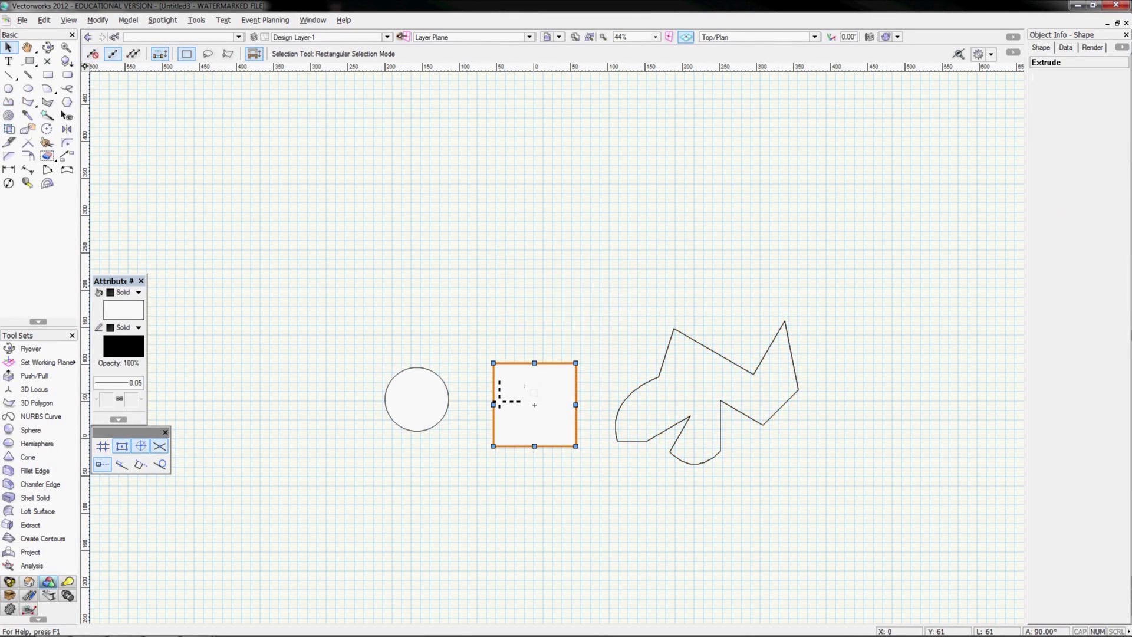
{"action": "key", "text": "ctrl+e"}
{"action": "key", "text": "Return"}
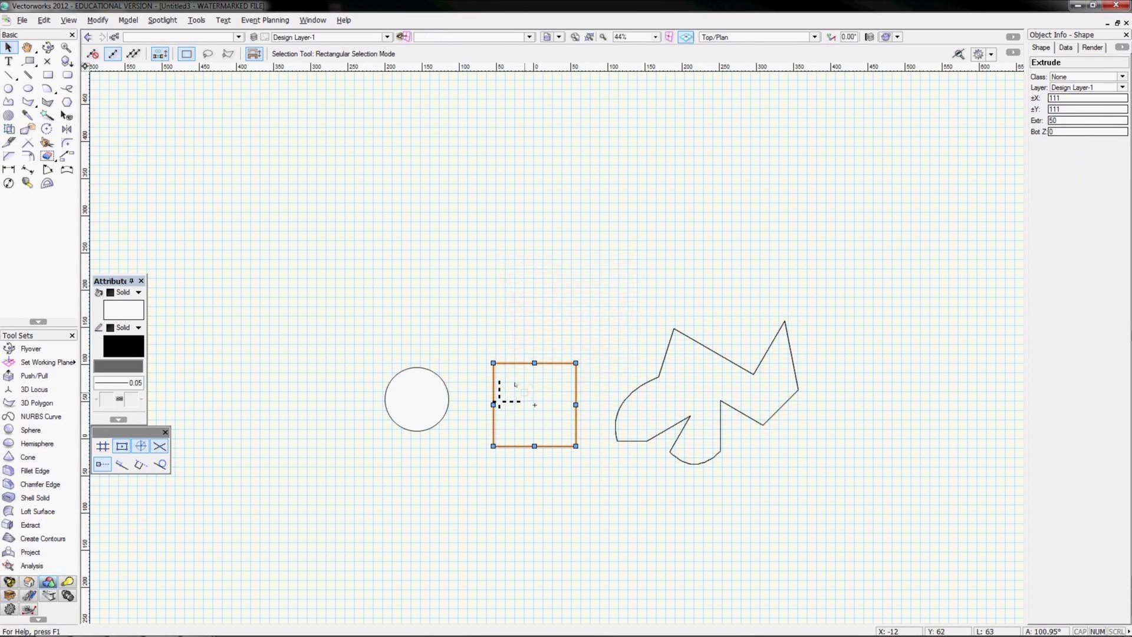
Extrude the circle 60 mm into a cylinder
{"action": "left_click", "coordinate": [425, 390]}
{"action": "key", "text": "ctrl+e"}
{"action": "type", "text": "6"}
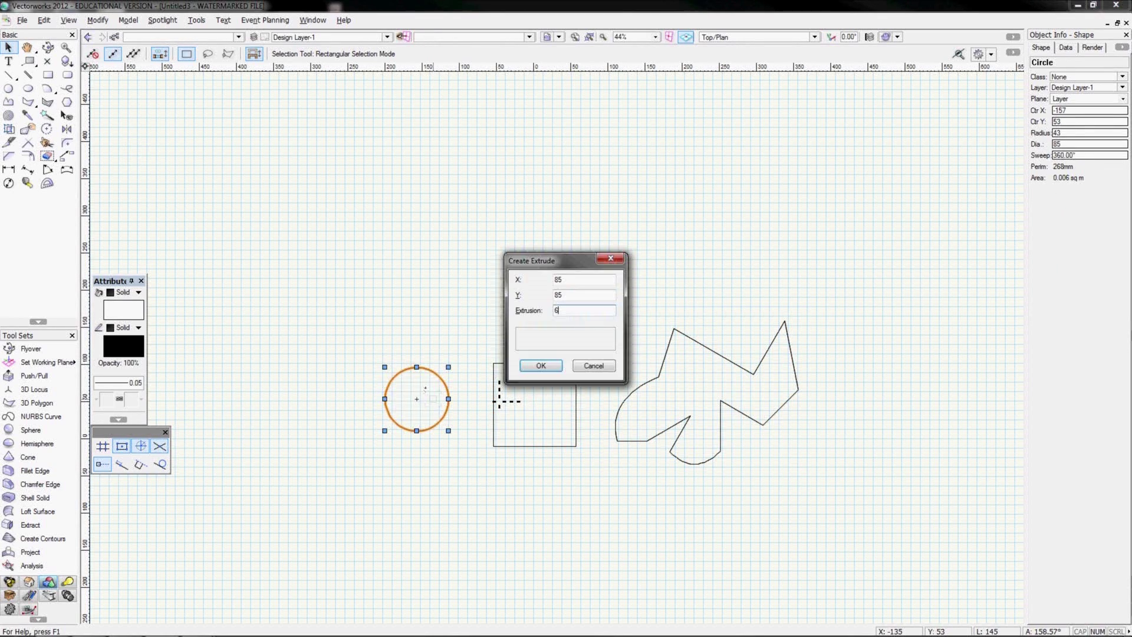
{"action": "type", "text": "0"}
{"action": "key", "text": "Return"}
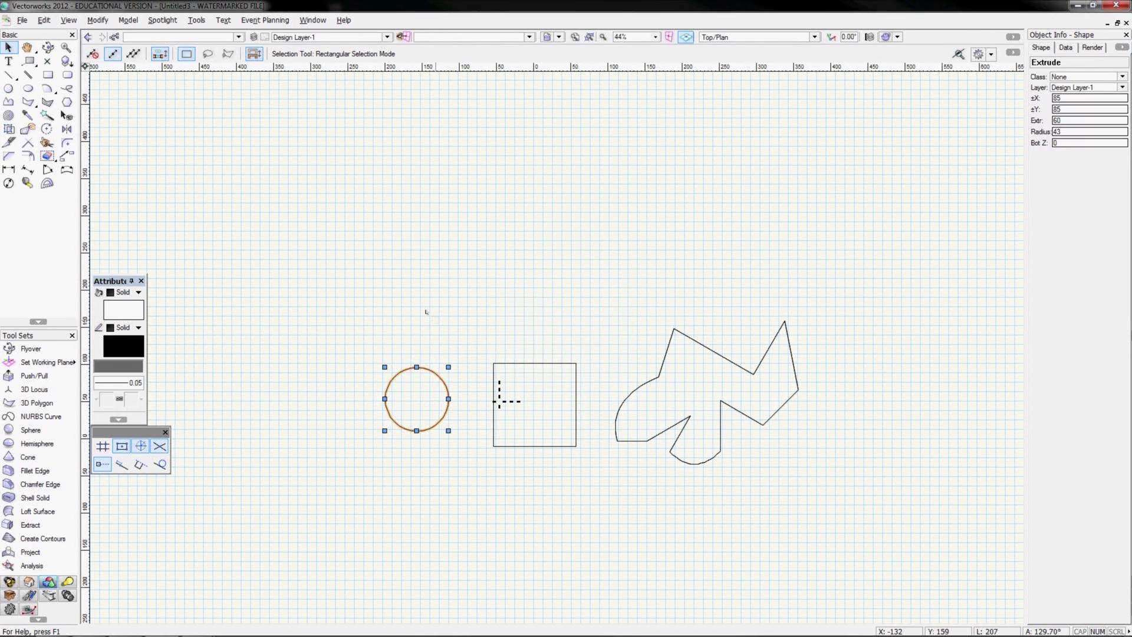
In Right Isometric view, move the extruded square with Move 3D by a Cartesian Z offset of -100
{"action": "key", "text": "KP_3"}
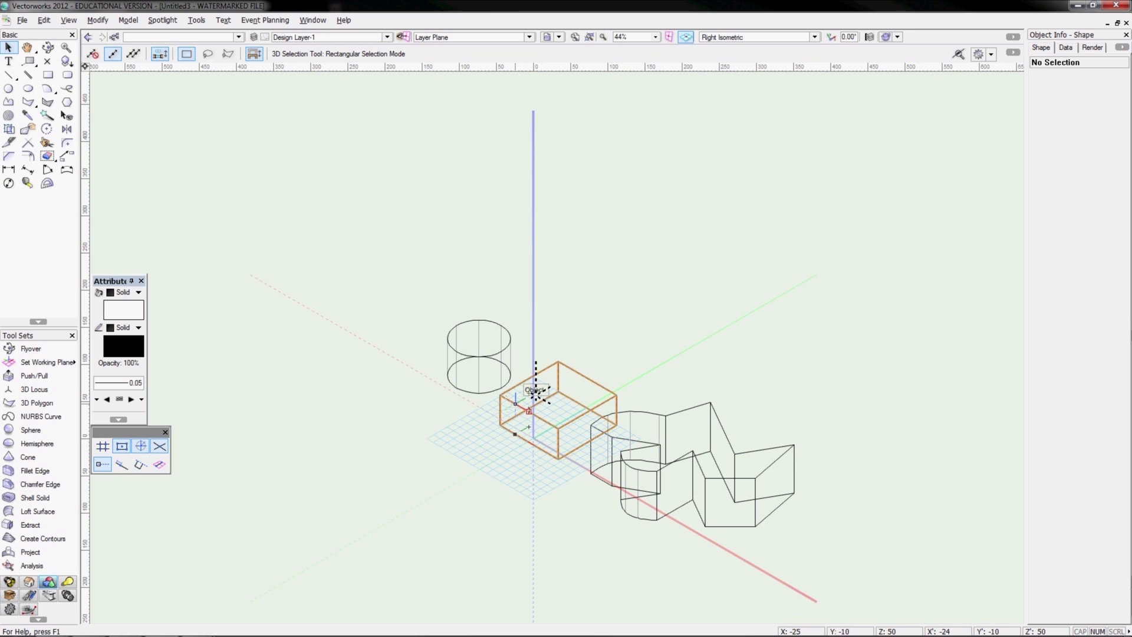
{"action": "left_click", "coordinate": [535, 391]}
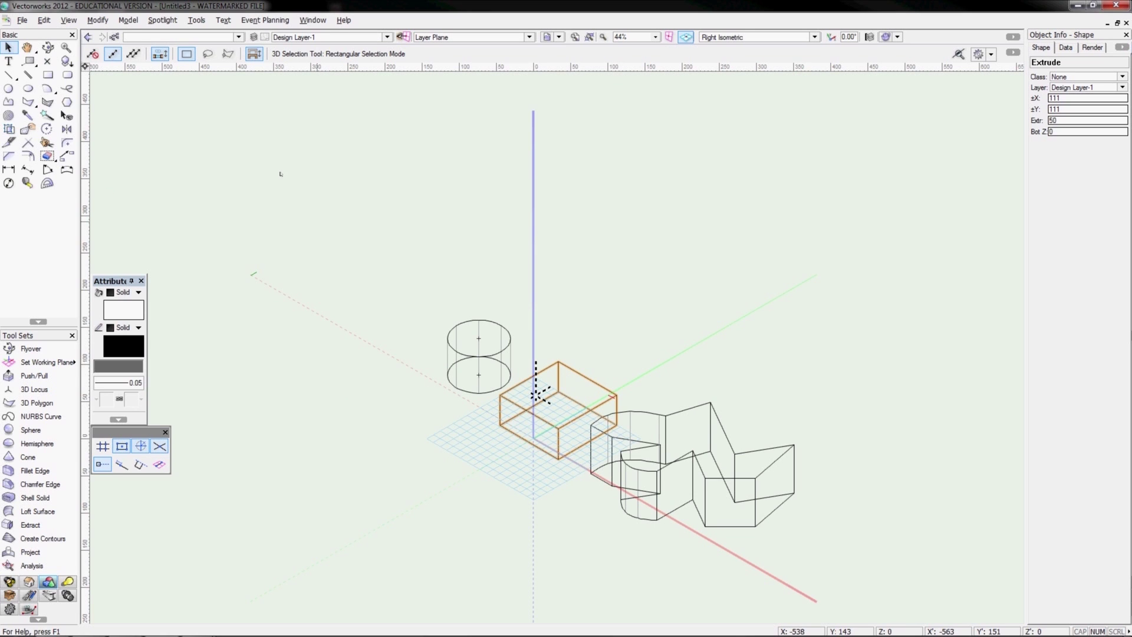
{"action": "left_click", "coordinate": [97, 20]}
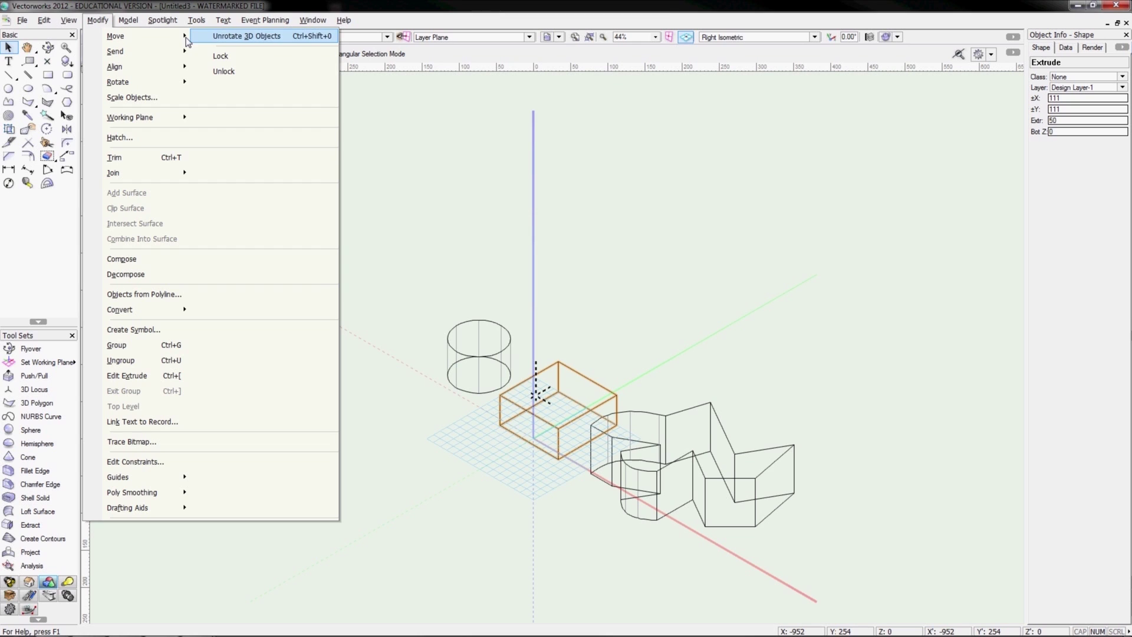
{"action": "mouse_move", "coordinate": [187, 39]}
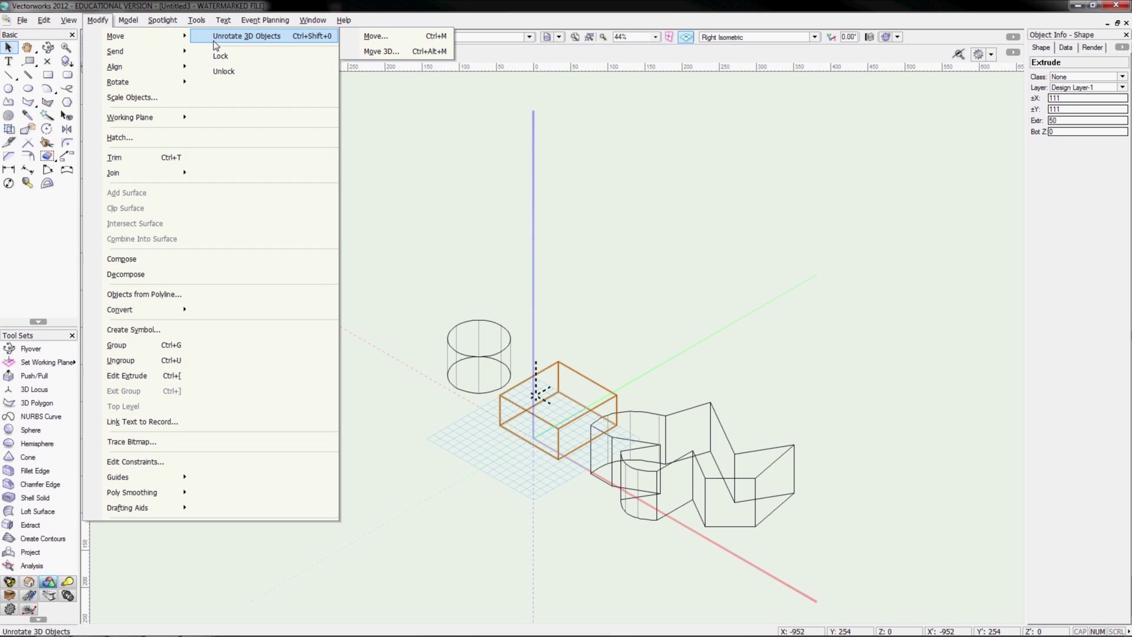
{"action": "left_click", "coordinate": [381, 52]}
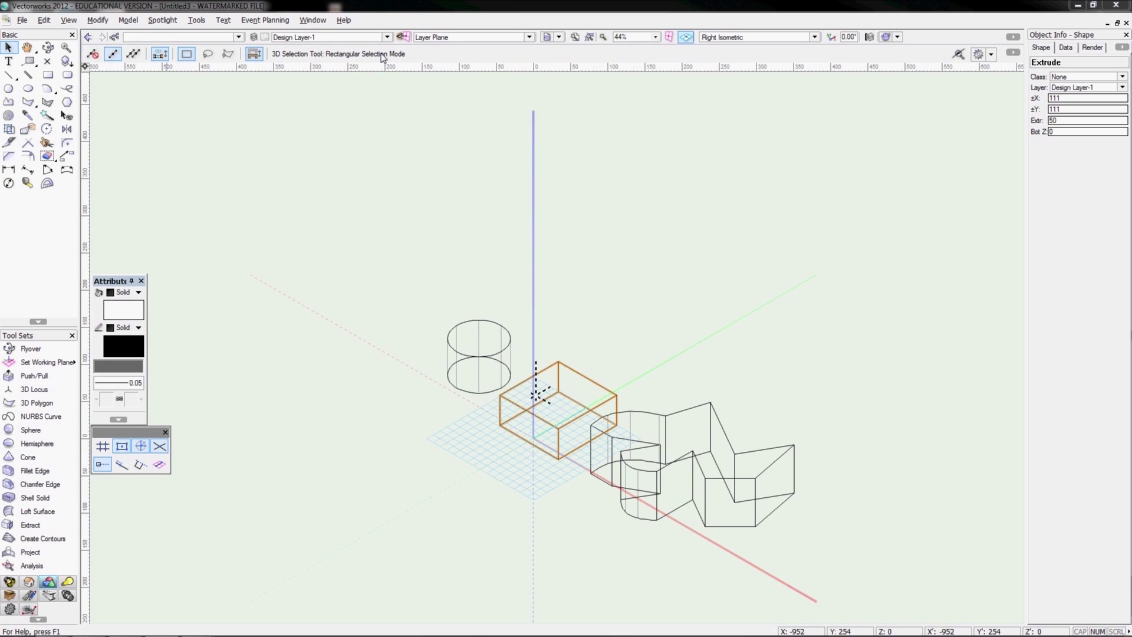
{"action": "left_click", "coordinate": [703, 166]}
{"action": "left_click", "coordinate": [833, 170]}
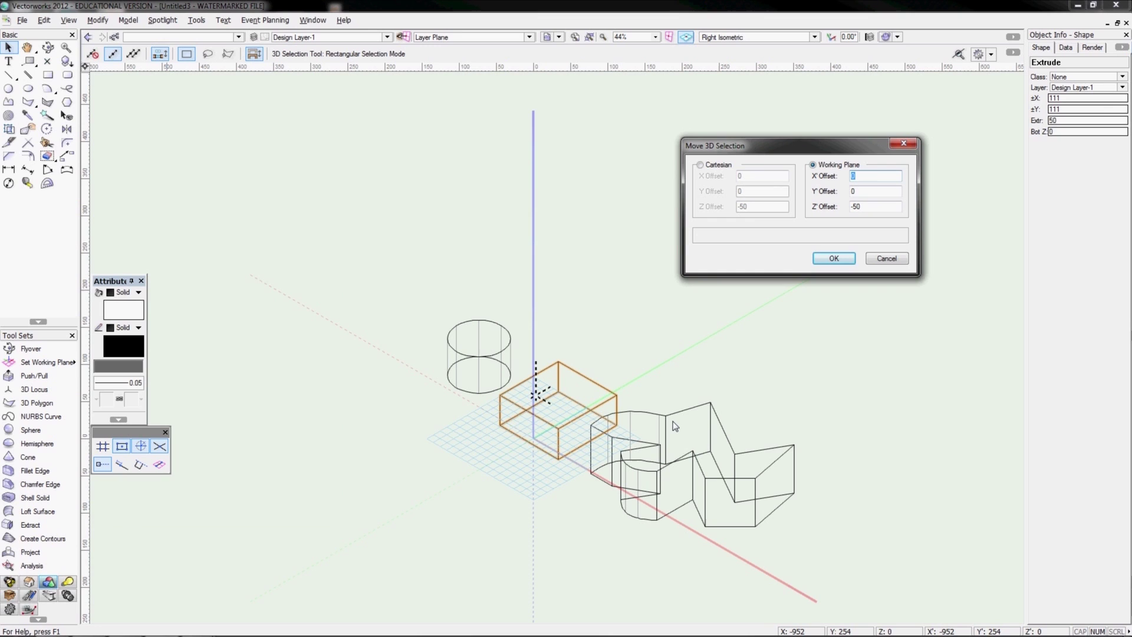
{"action": "left_click", "coordinate": [710, 164]}
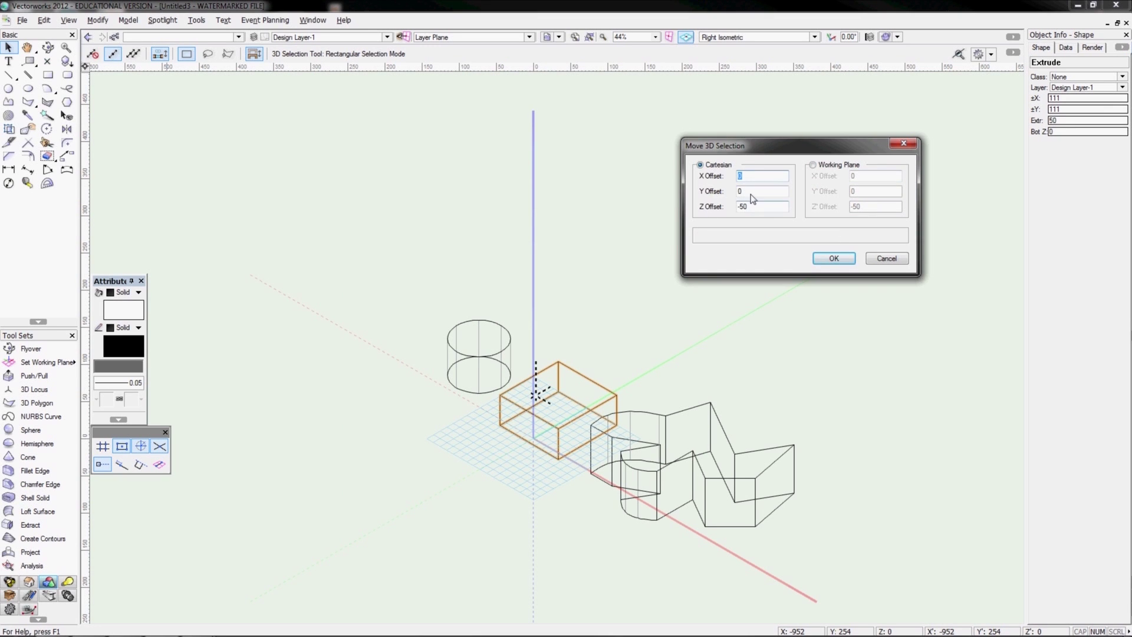
{"action": "left_click", "coordinate": [822, 166]}
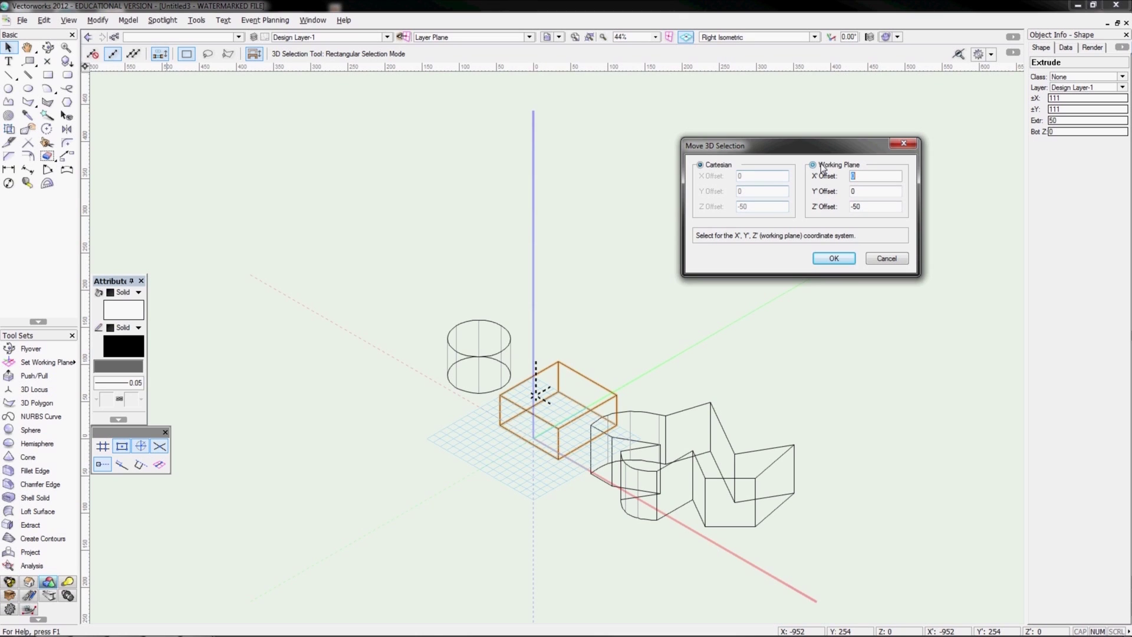
{"action": "left_click", "coordinate": [724, 159]}
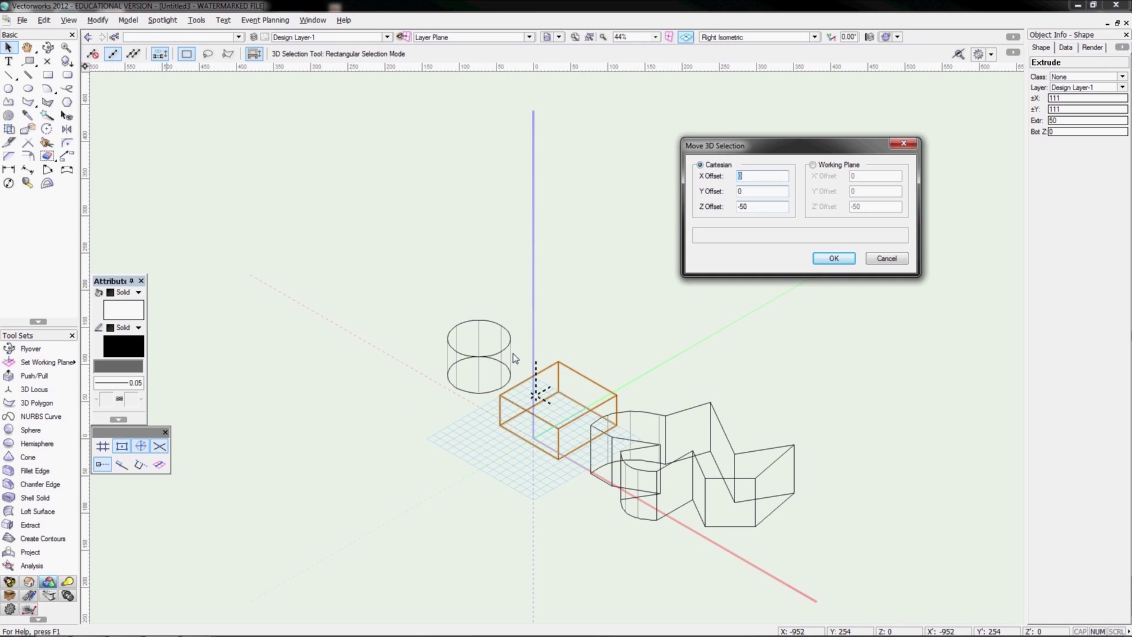
{"action": "left_click_drag", "start_coordinate": [750, 207], "coordinate": [726, 208]}
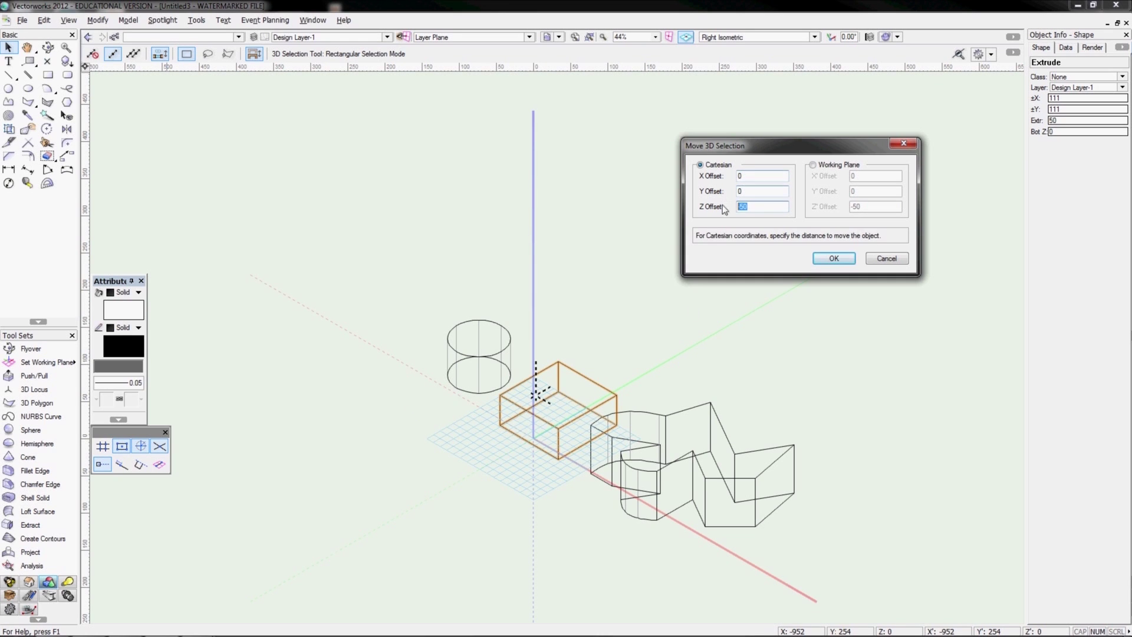
{"action": "type", "text": "-100"}
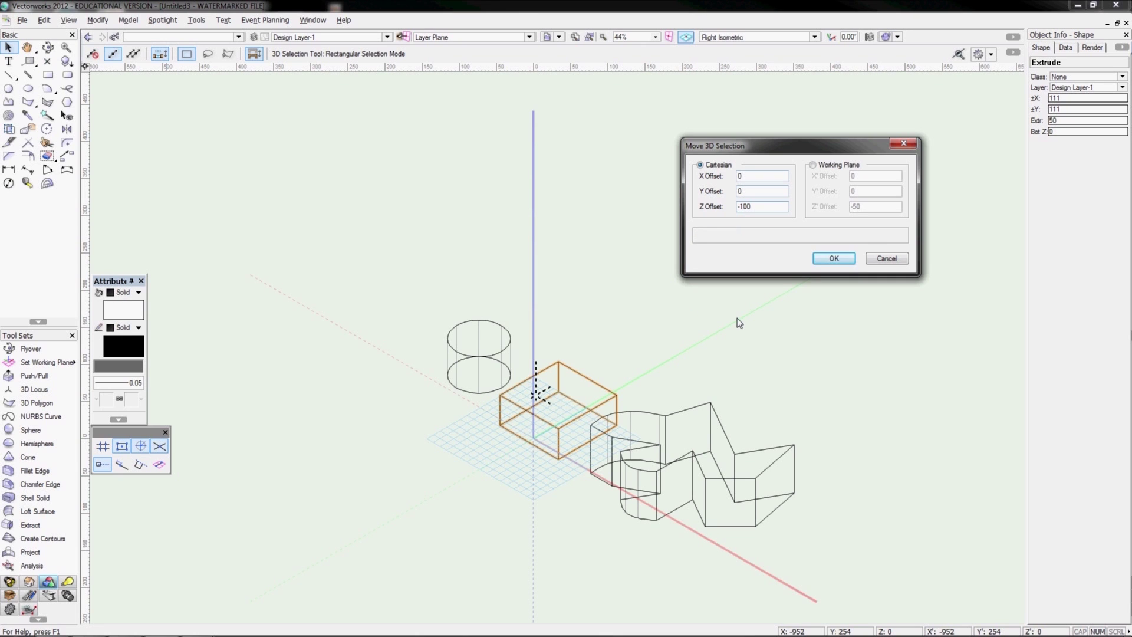
{"action": "key", "text": "Return"}
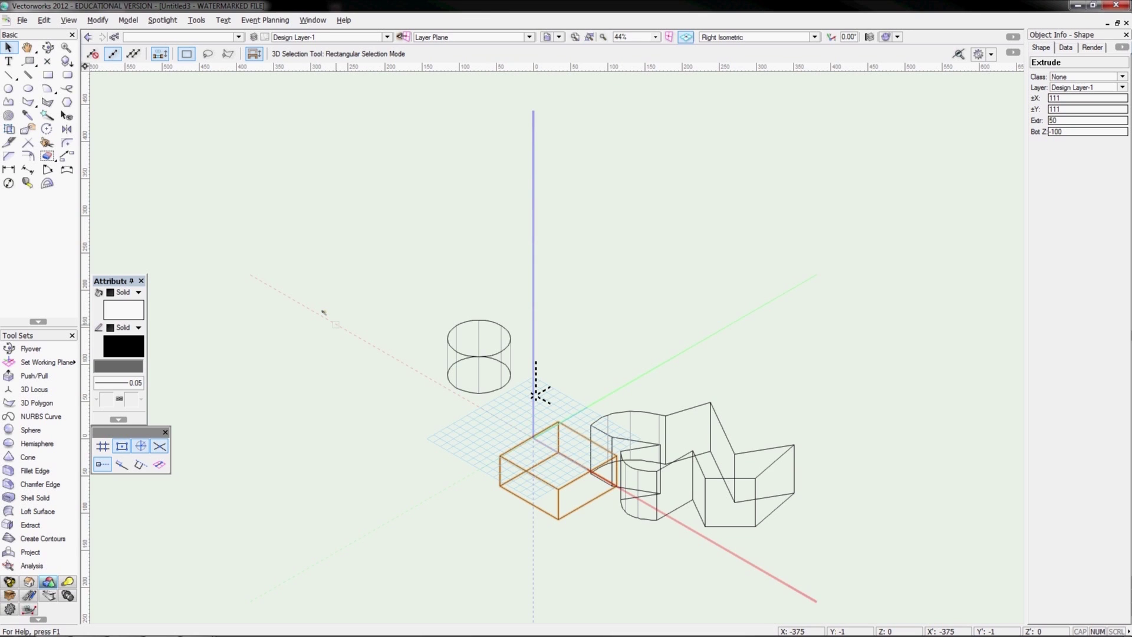
Paste a copy of the extruded square in place and shift it with the 2D Move command by a Y offset of -100
{"action": "key", "text": "ctrl+alt+v"}
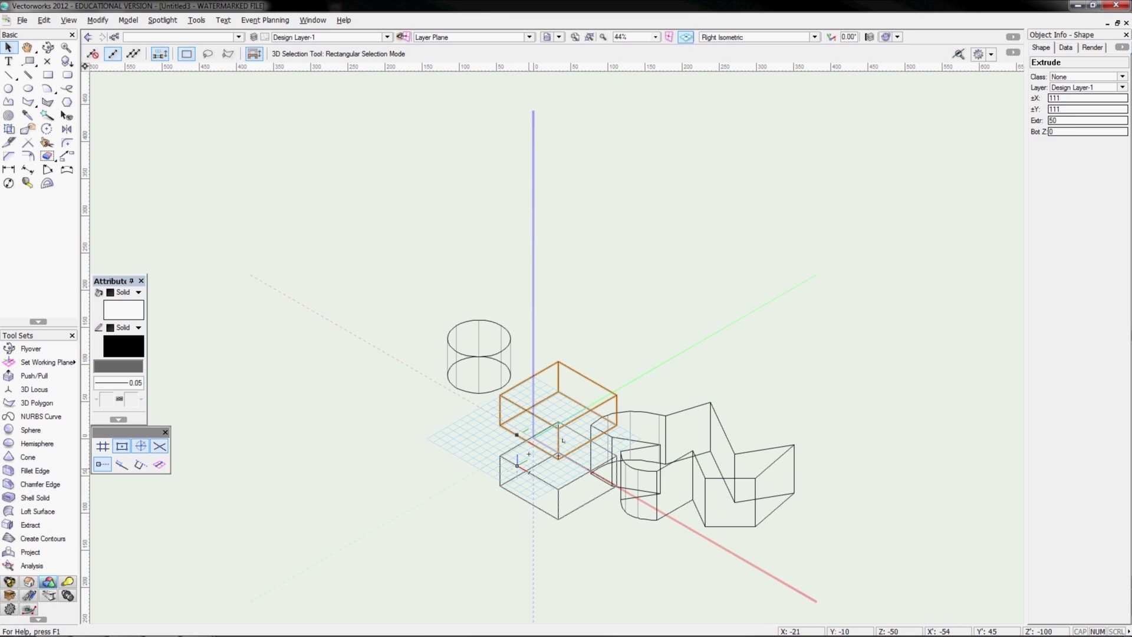
{"action": "left_click", "coordinate": [107, 18]}
{"action": "mouse_move", "coordinate": [114, 37]}
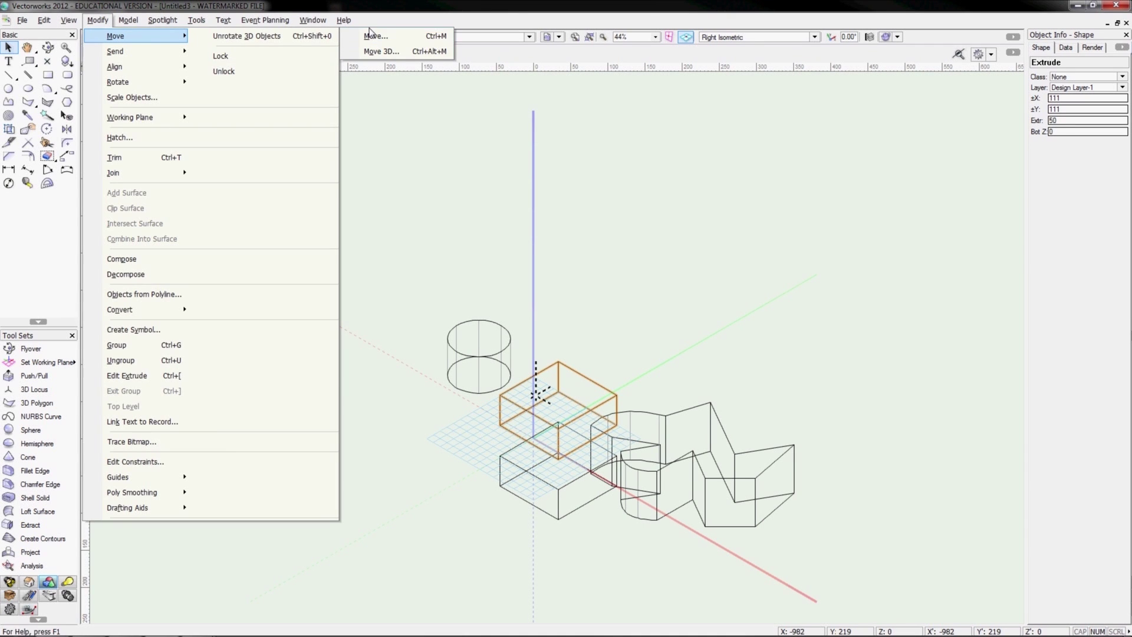
{"action": "left_click", "coordinate": [374, 34]}
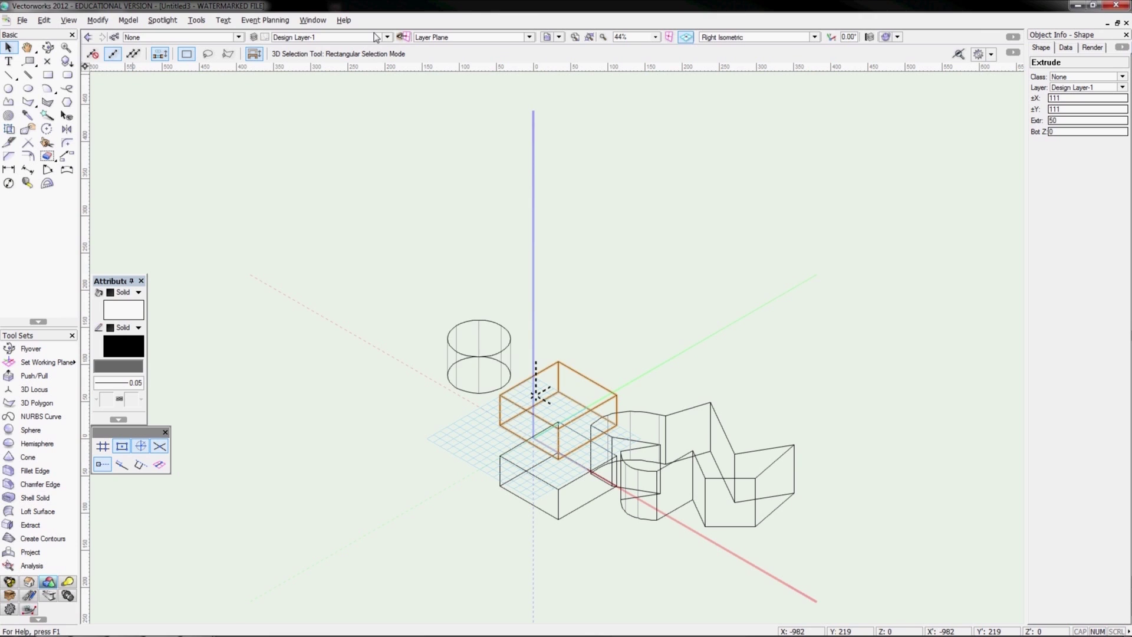
{"action": "left_click_drag", "start_coordinate": [560, 257], "coordinate": [792, 134]}
{"action": "key", "text": "Tab"}
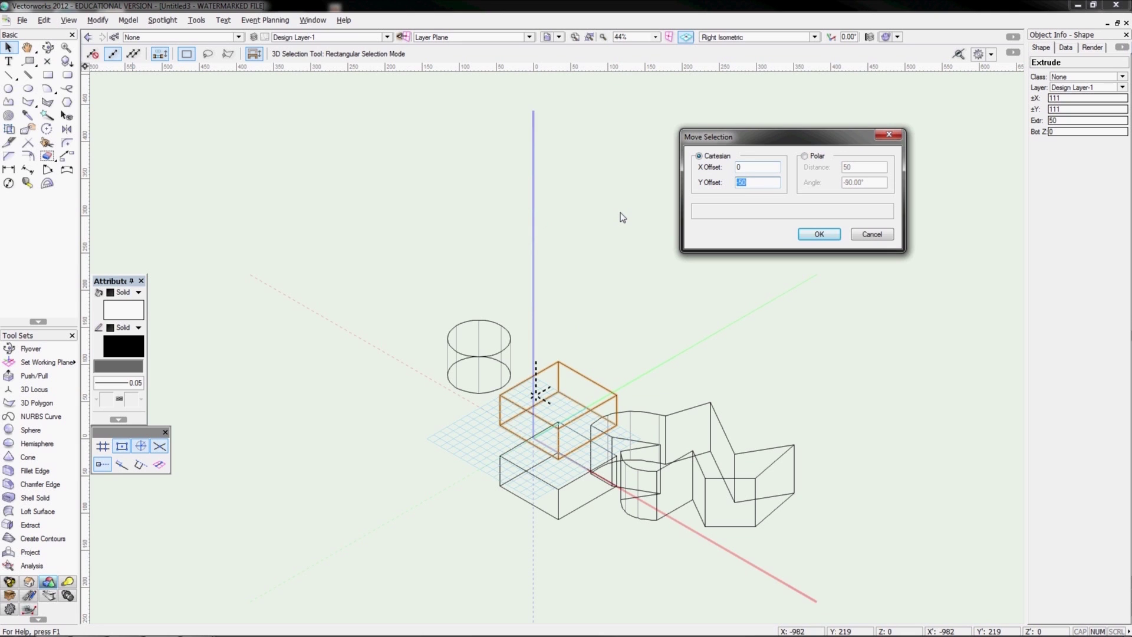
{"action": "type", "text": "-100"}
{"action": "key", "text": "Return"}
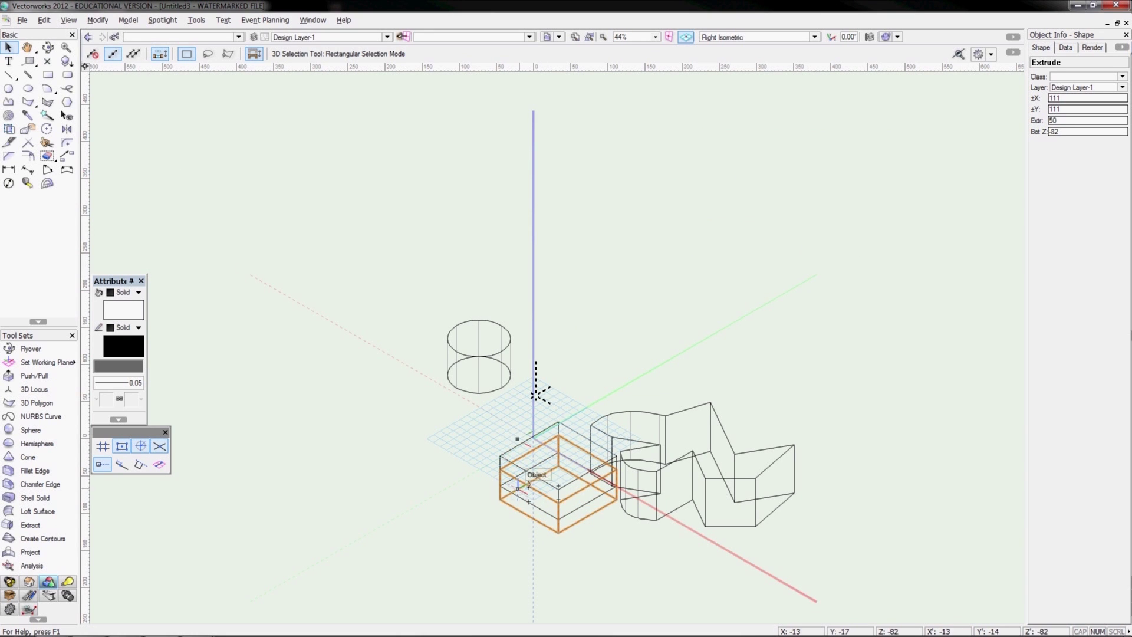
Compare the positions of the two moved square extrudes in Front, Right and Right Isometric views
{"action": "left_click", "coordinate": [764, 37]}
{"action": "left_click", "coordinate": [747, 83]}
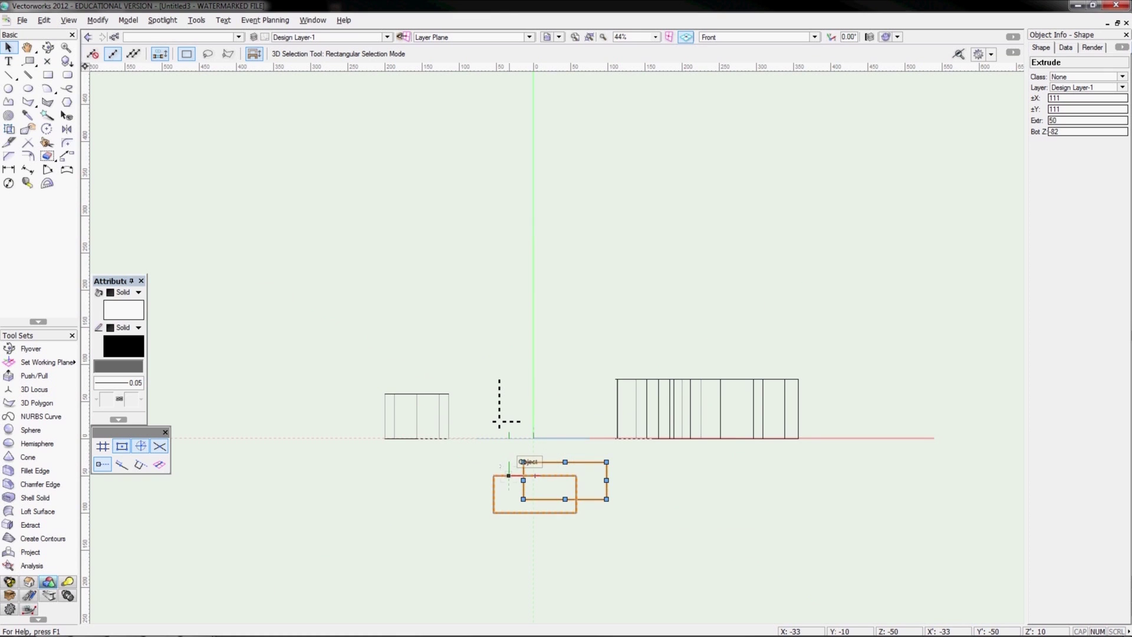
{"action": "left_click", "coordinate": [507, 475]}
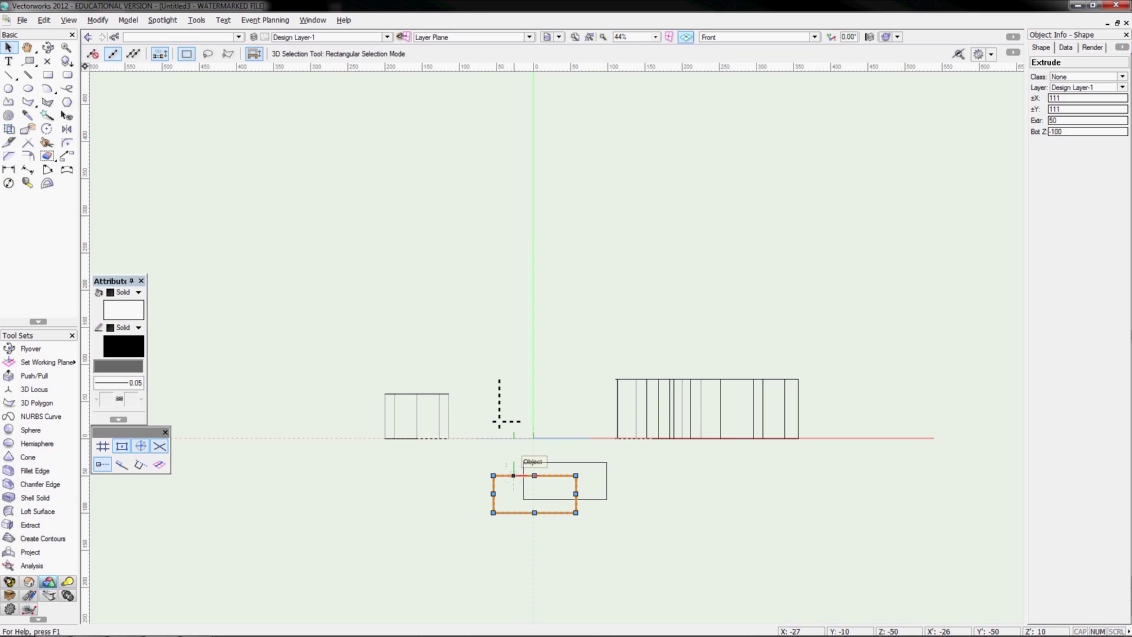
{"action": "left_click", "coordinate": [574, 482]}
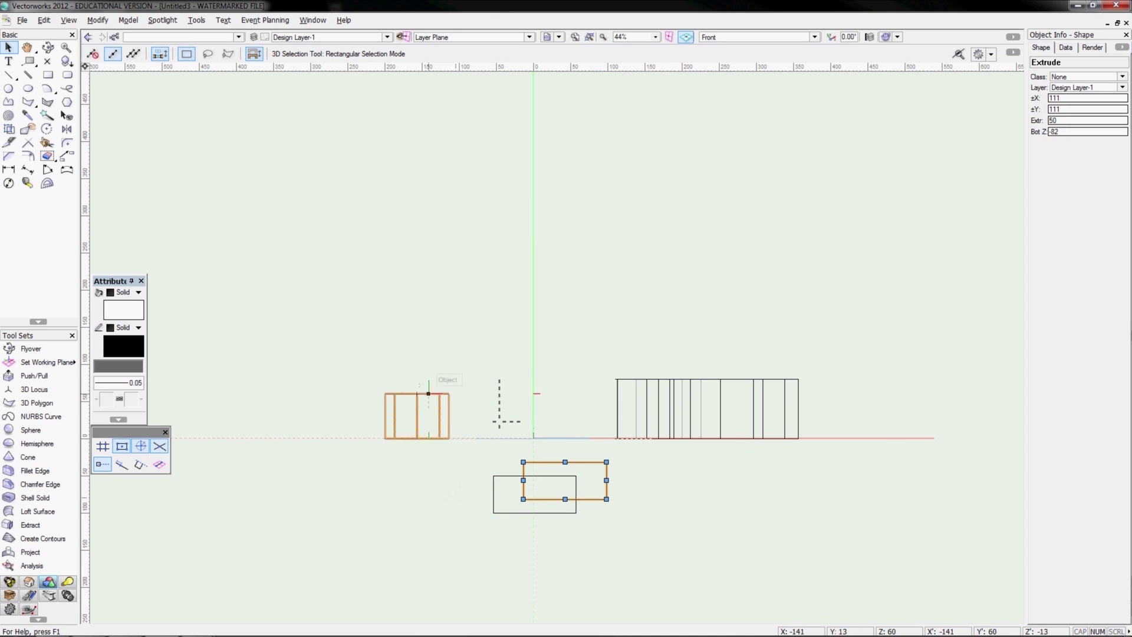
{"action": "key", "text": "3"}
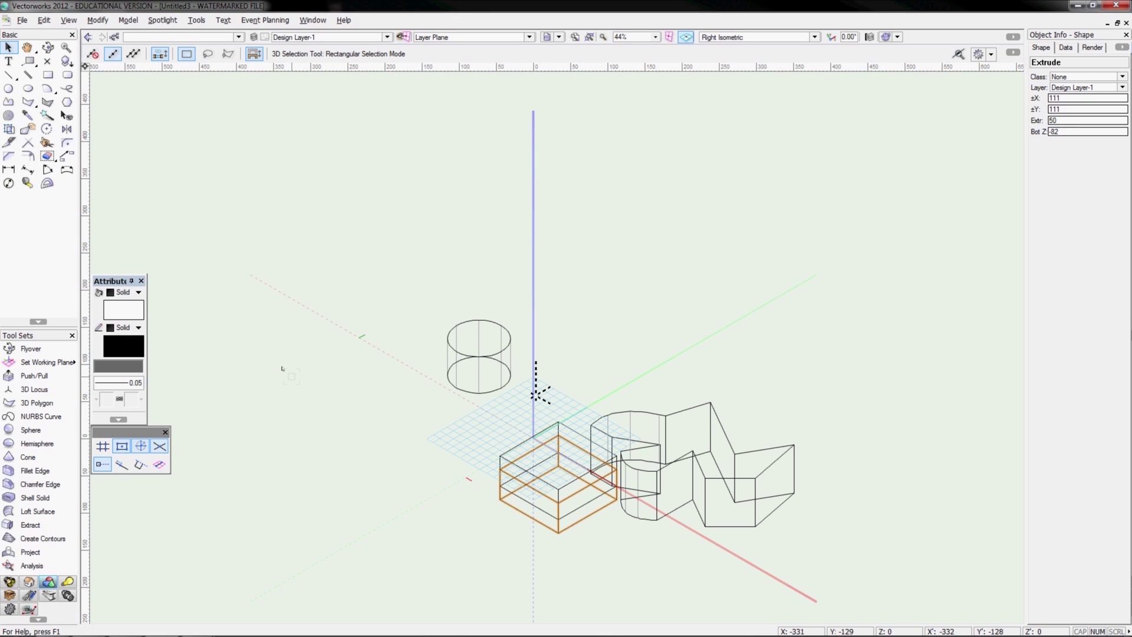
{"action": "left_click", "coordinate": [743, 40]}
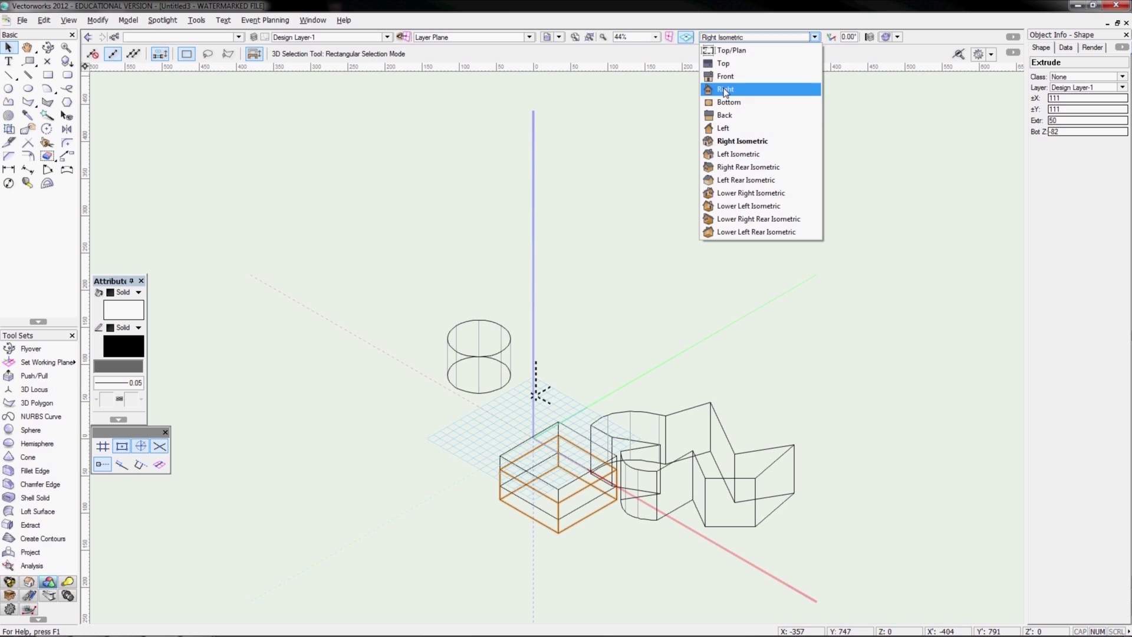
{"action": "left_click", "coordinate": [722, 78]}
{"action": "left_click", "coordinate": [743, 37]}
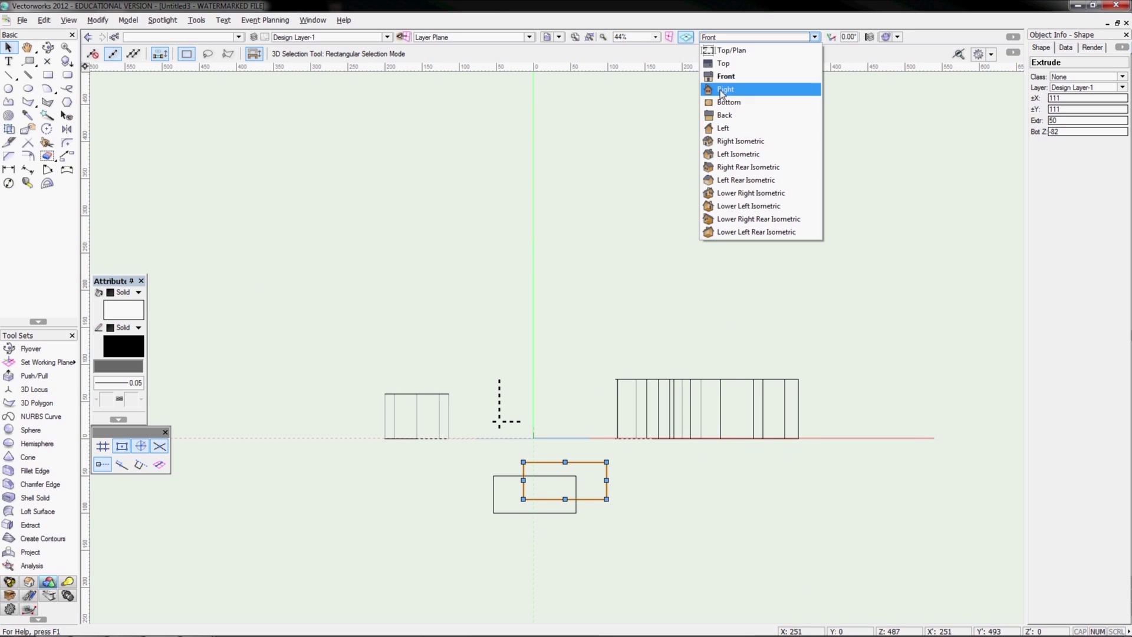
{"action": "left_click", "coordinate": [724, 89]}
{"action": "left_click", "coordinate": [718, 38]}
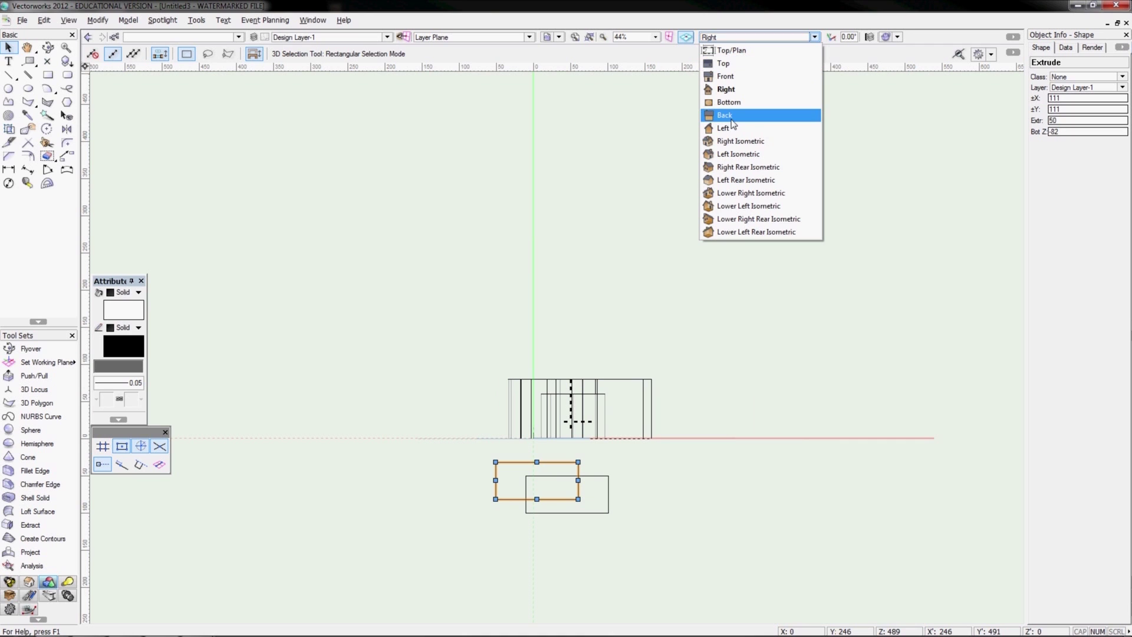
{"action": "left_click", "coordinate": [724, 142]}
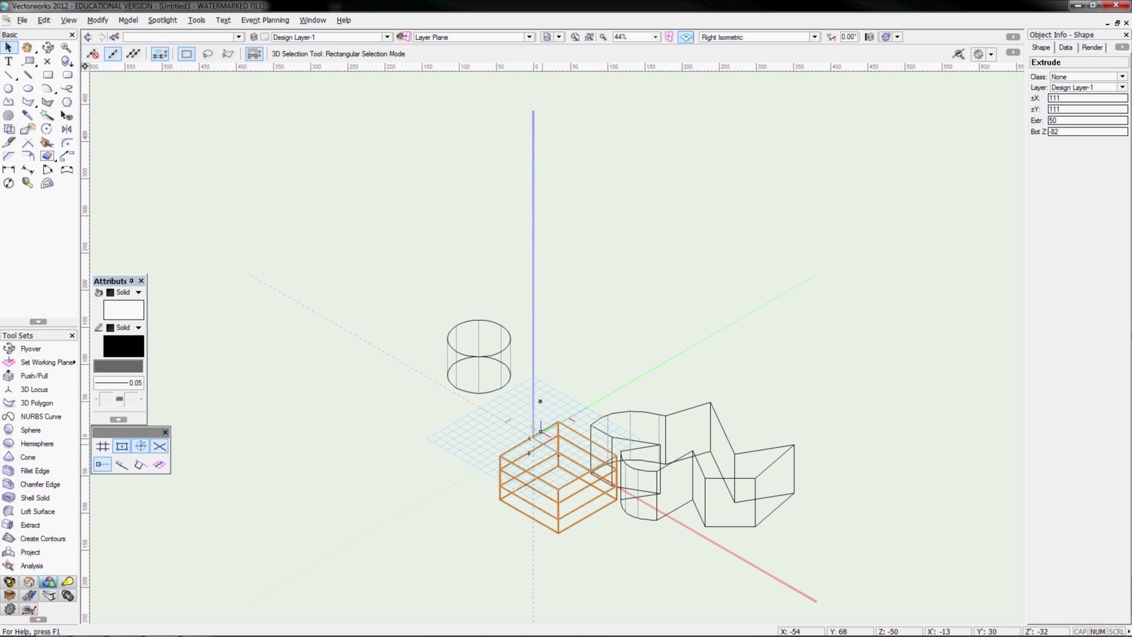
Delete both square extrudes, leaving the cylinder and the irregular extrude
{"action": "left_click", "coordinate": [468, 489]}
{"action": "left_click", "coordinate": [525, 467]}
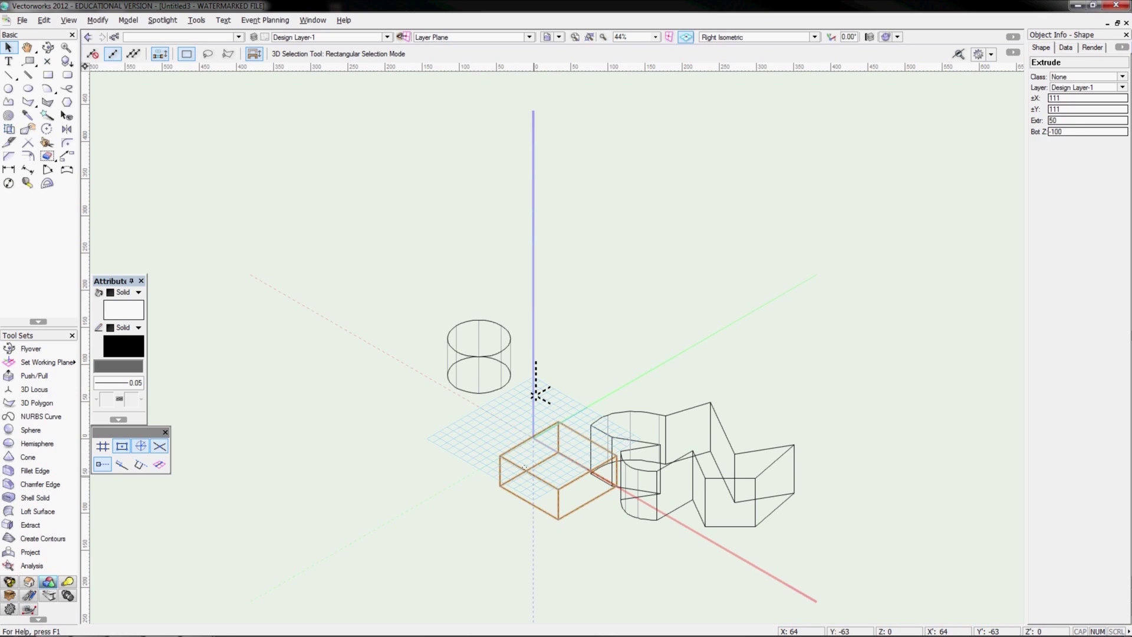
{"action": "key", "text": "Delete"}
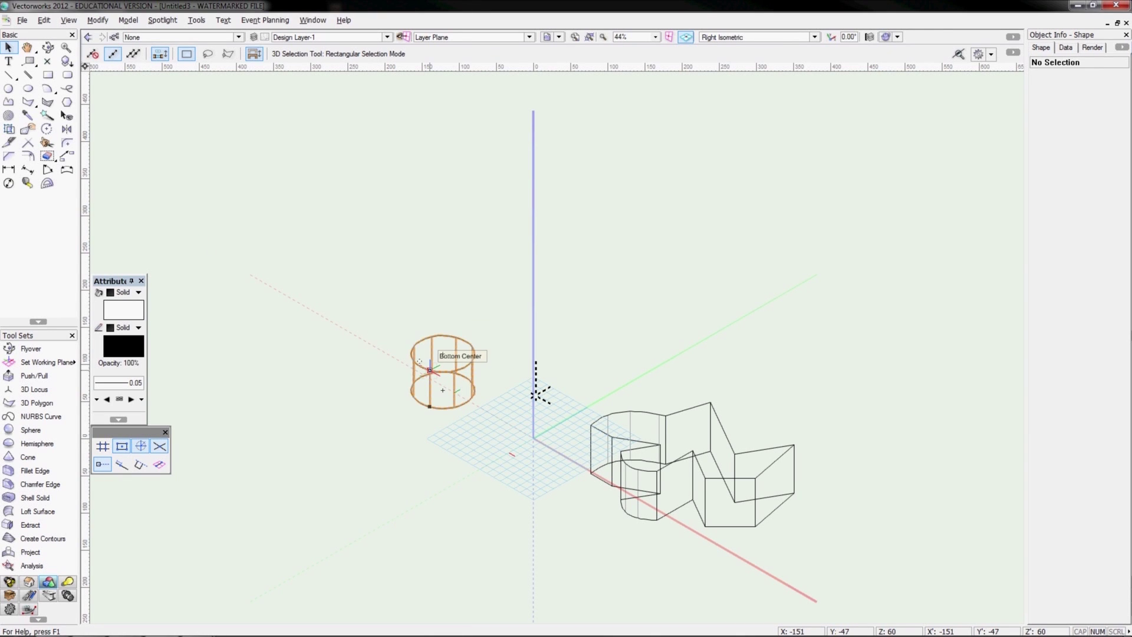
Rotate the cylinder on the ground plane about the origin with the Rotate tool
{"action": "left_click", "coordinate": [430, 371]}
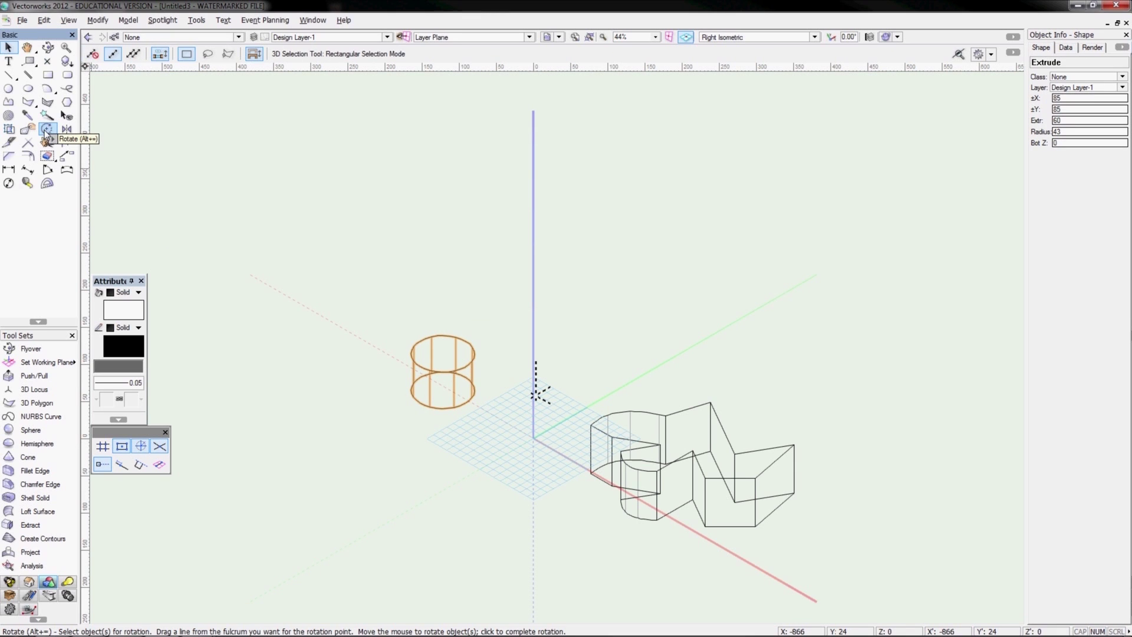
{"action": "left_click", "coordinate": [46, 129]}
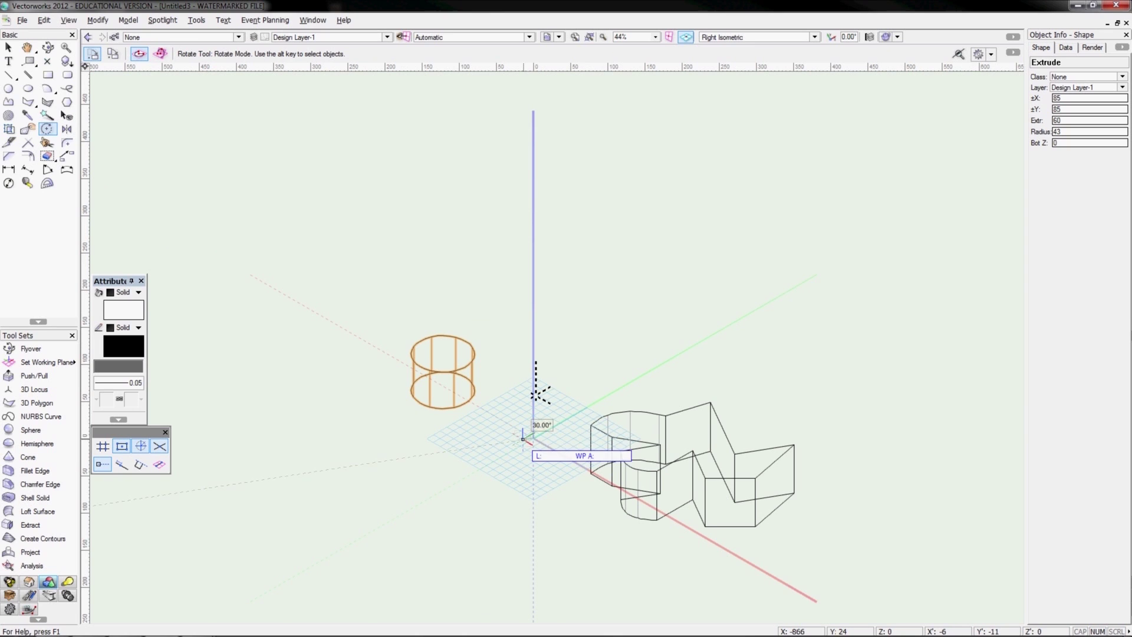
{"action": "left_click", "coordinate": [284, 294]}
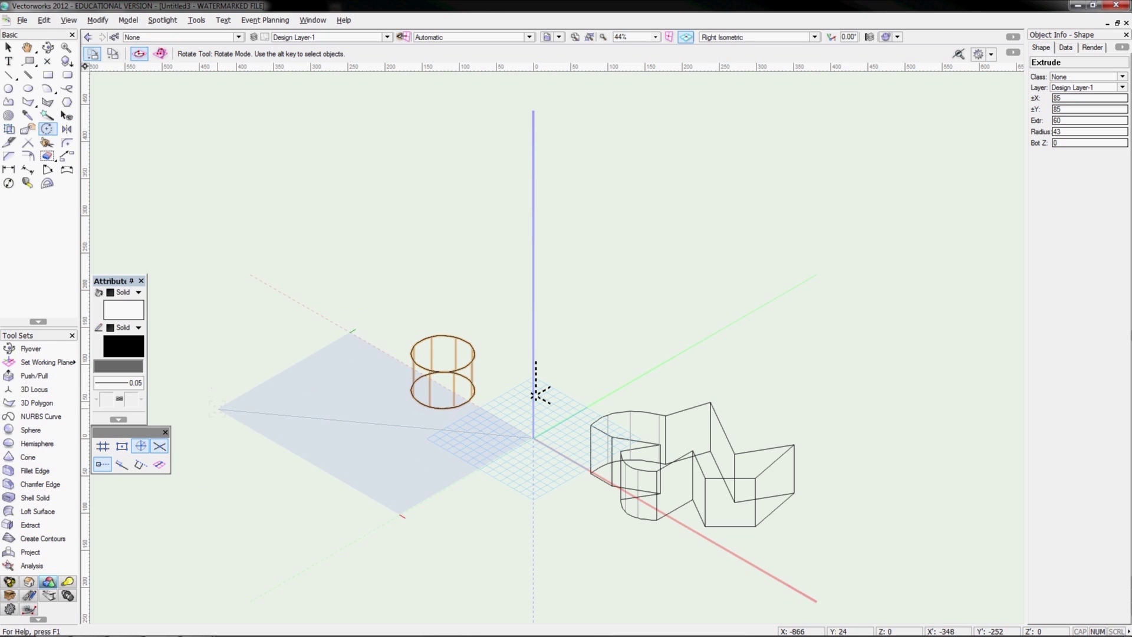
{"action": "left_click", "coordinate": [219, 409]}
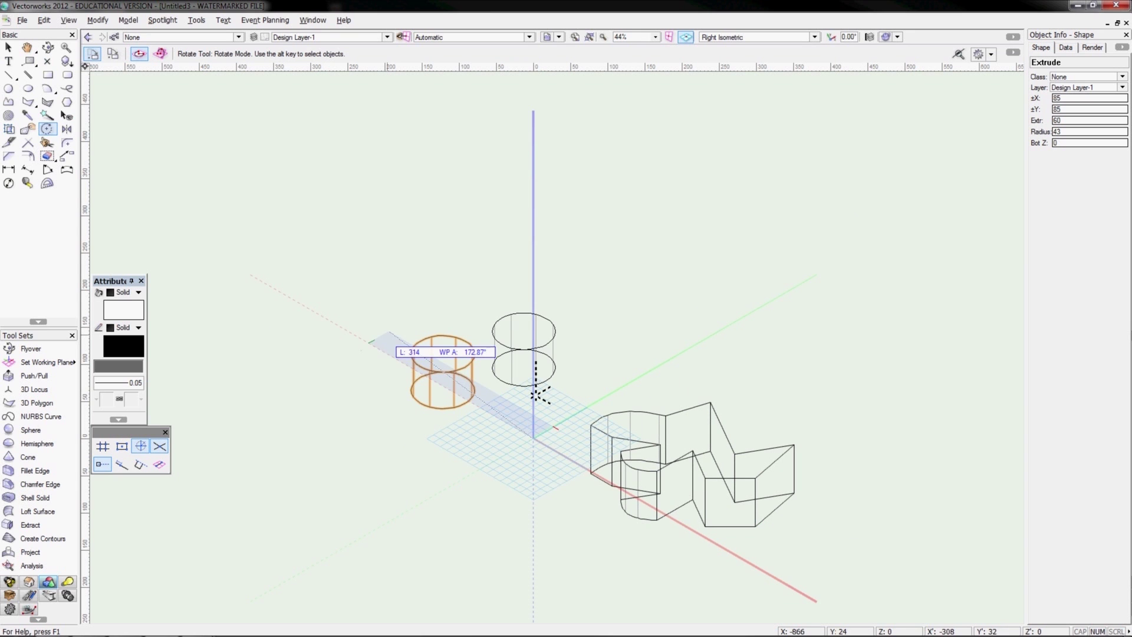
{"action": "left_click", "coordinate": [455, 540]}
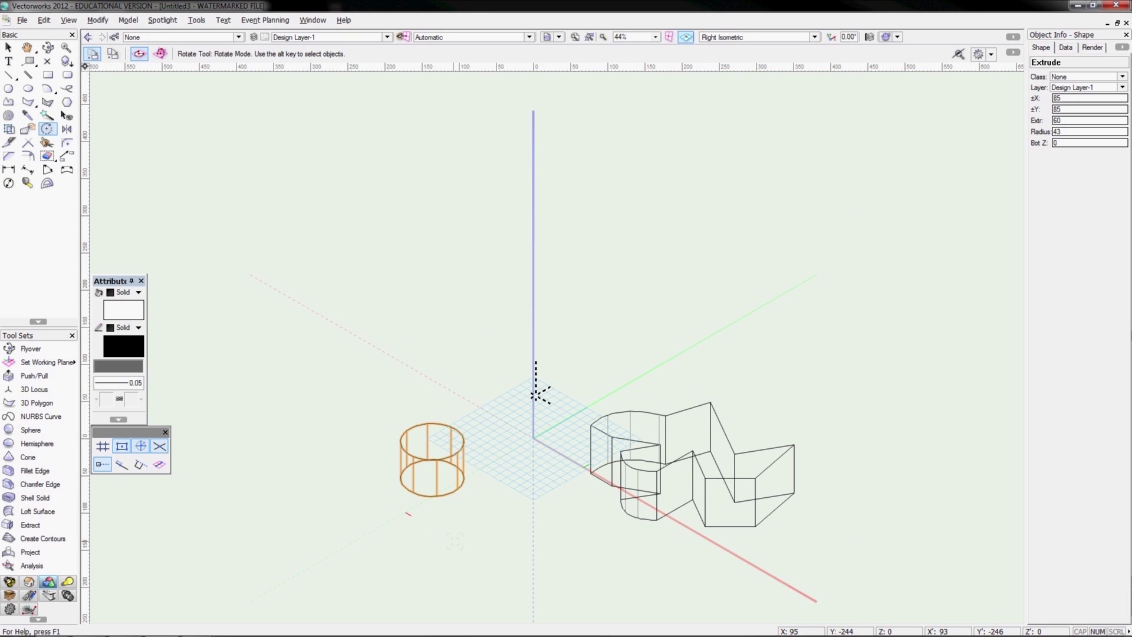
Rotate the cylinder in Top/Plan view about the point X -45, Y 50 with the Rotate tool
{"action": "key", "text": "ctrl+5"}
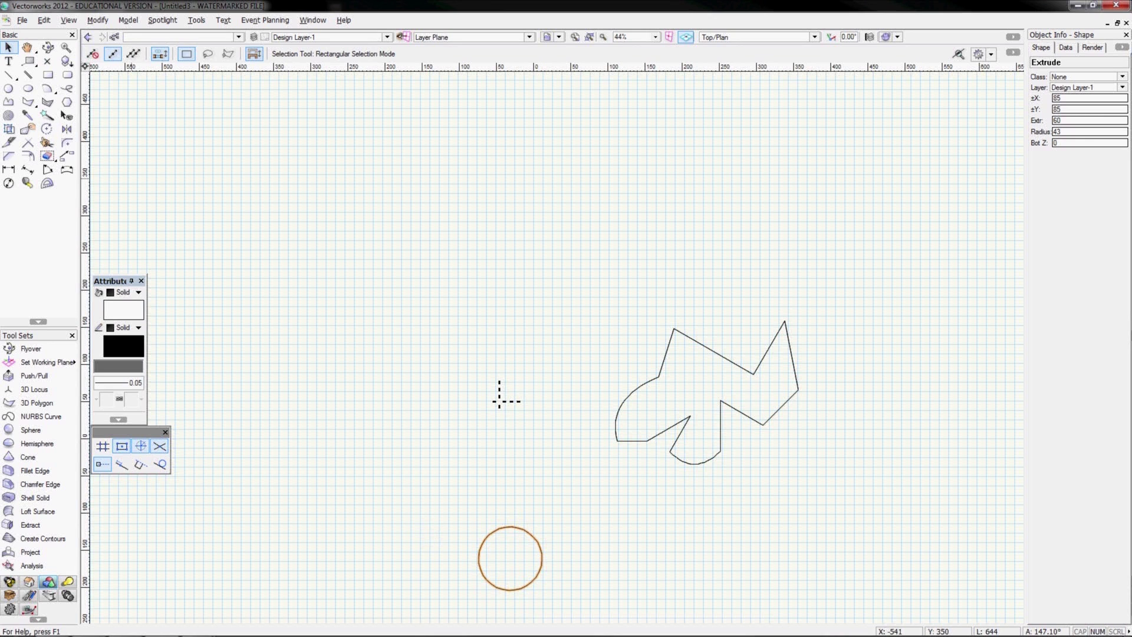
{"action": "left_click", "coordinate": [47, 129]}
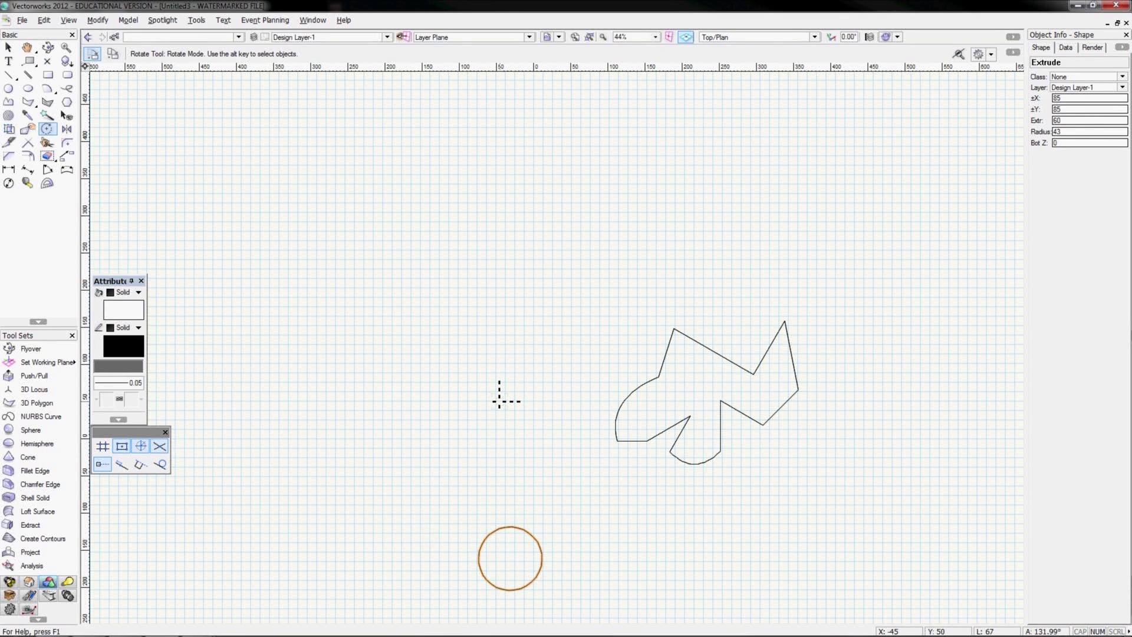
{"action": "left_click", "coordinate": [499, 401]}
{"action": "left_click", "coordinate": [603, 581]}
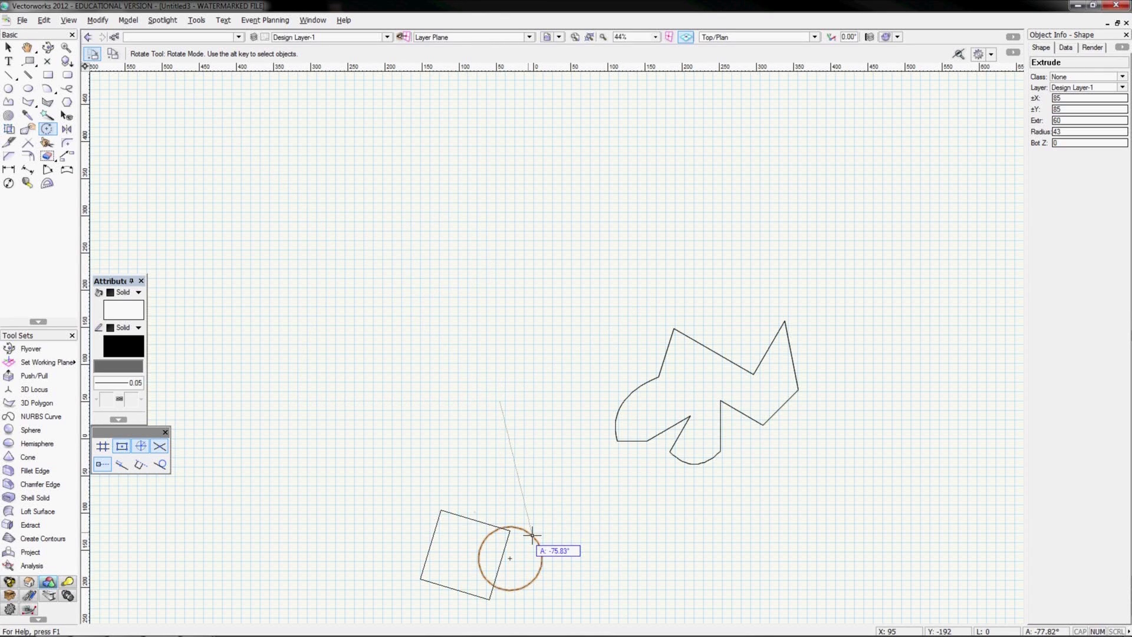
{"action": "left_click", "coordinate": [442, 420]}
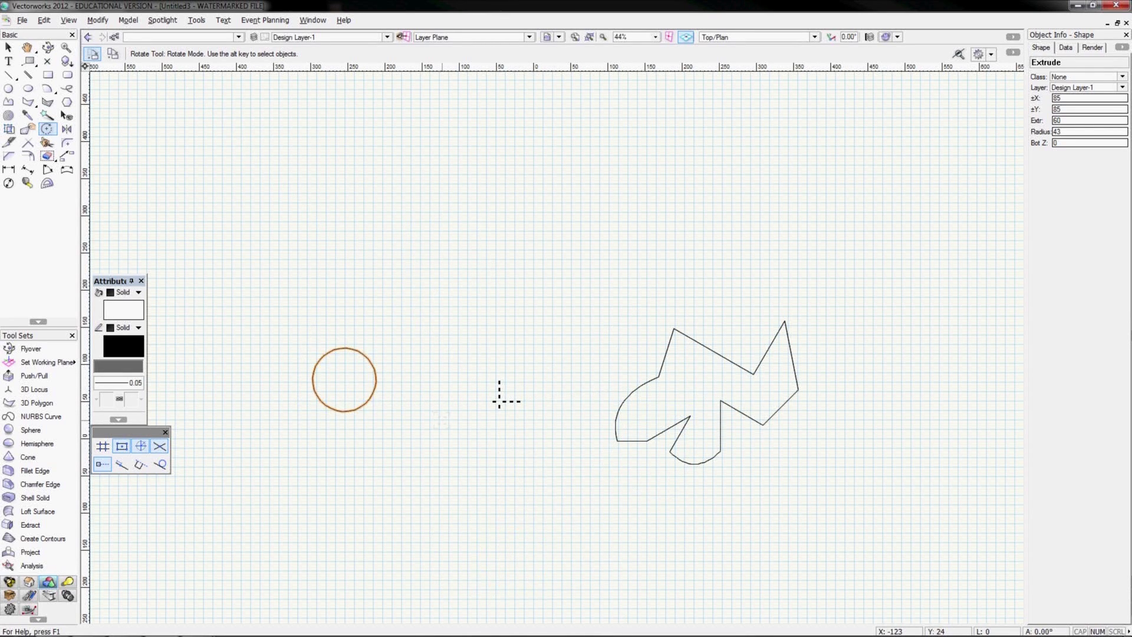
Rotate the cylinder on the ground plane about the origin in Right Isometric view, bringing it onto the negative X axis
{"action": "key", "text": "3"}
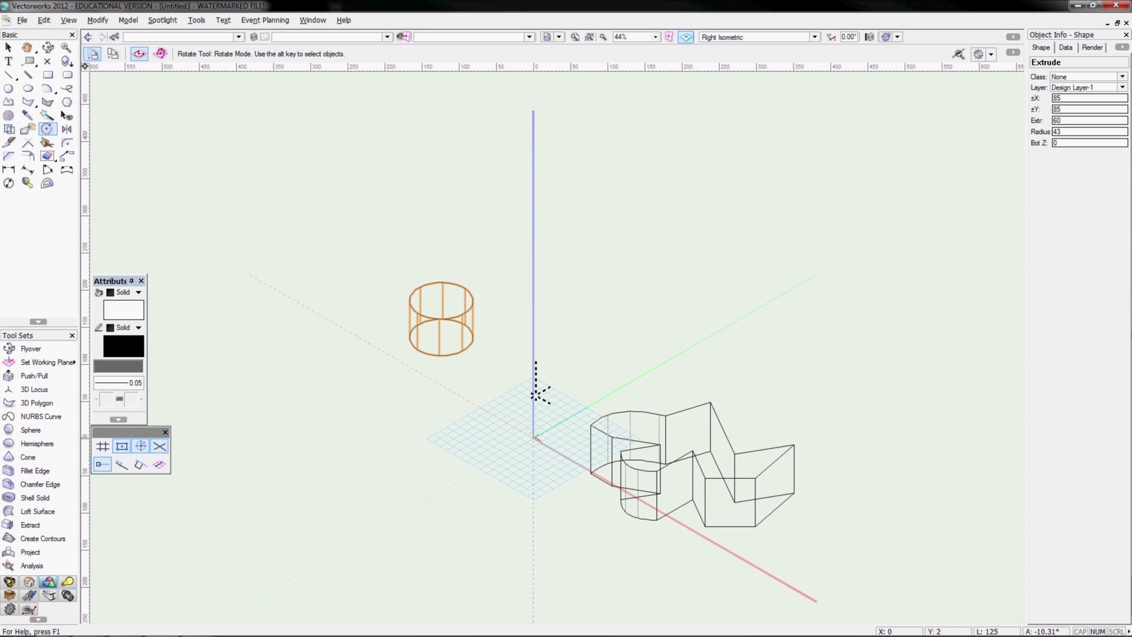
{"action": "left_click", "coordinate": [533, 439]}
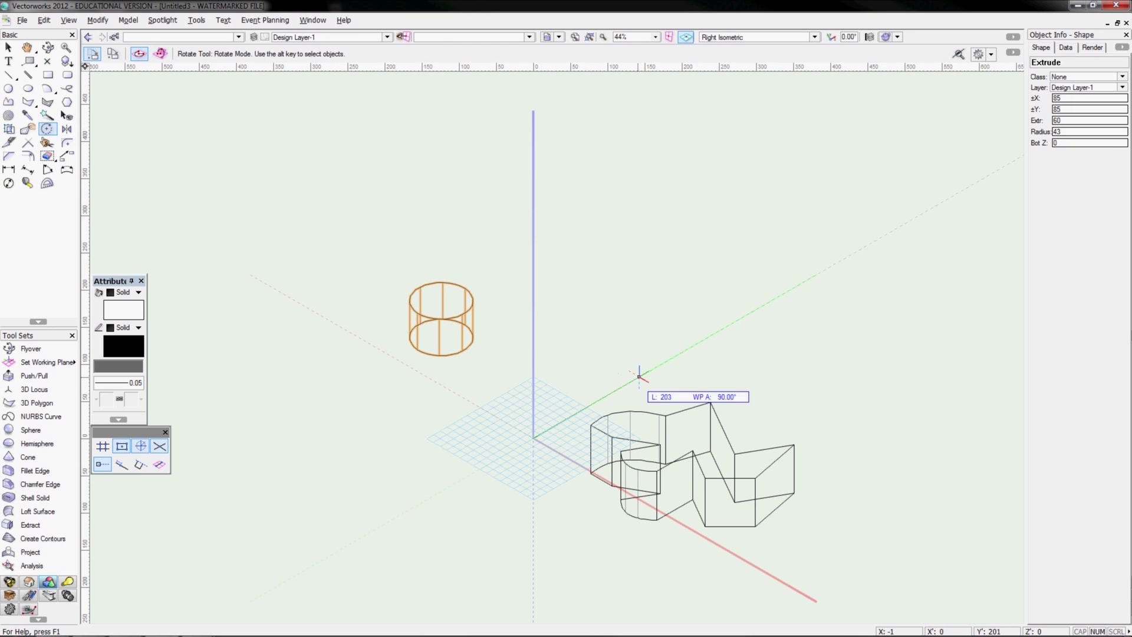
{"action": "left_click", "coordinate": [348, 231]}
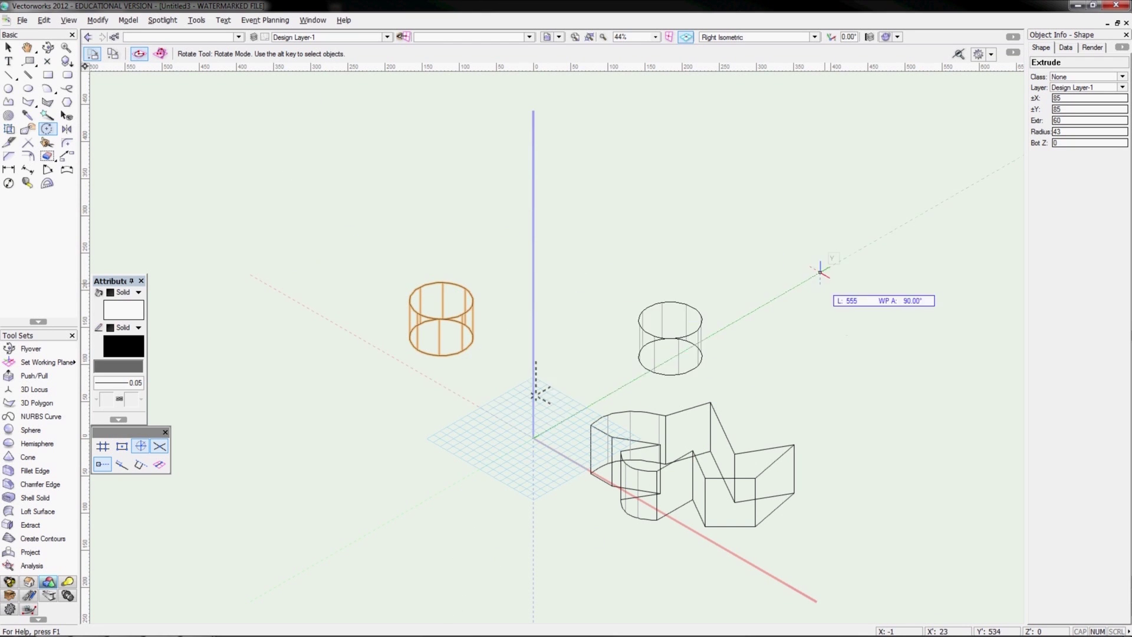
Rotate the cylinder 90° onto its side in Left view about a point on the ground line, and check it in Top/Plan view
{"action": "key", "text": "4"}
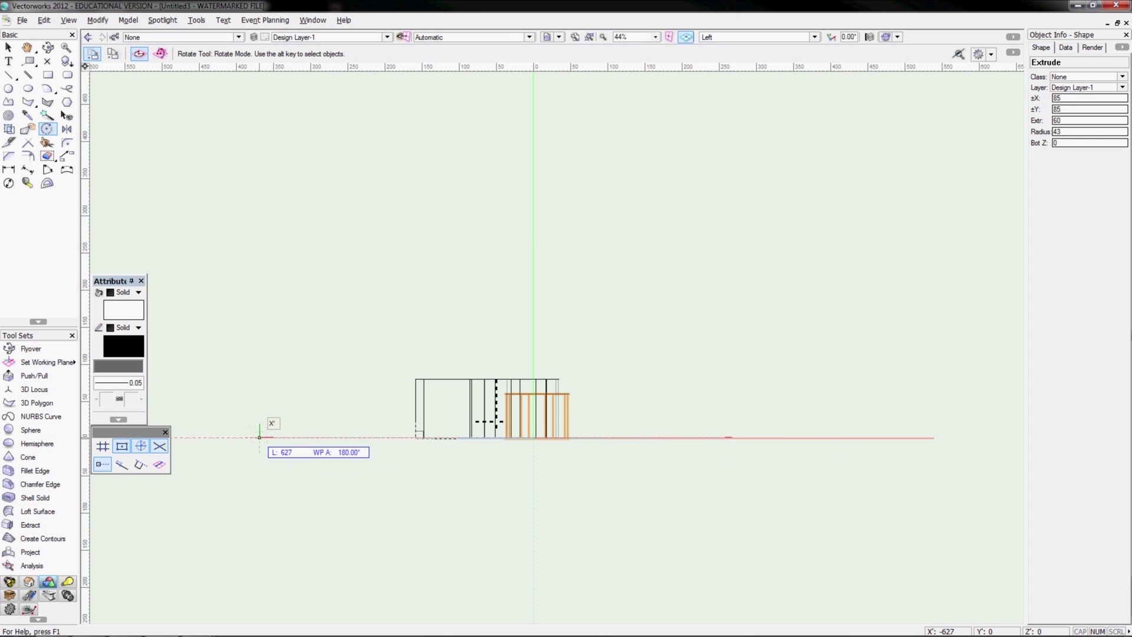
{"action": "key", "text": "q"}
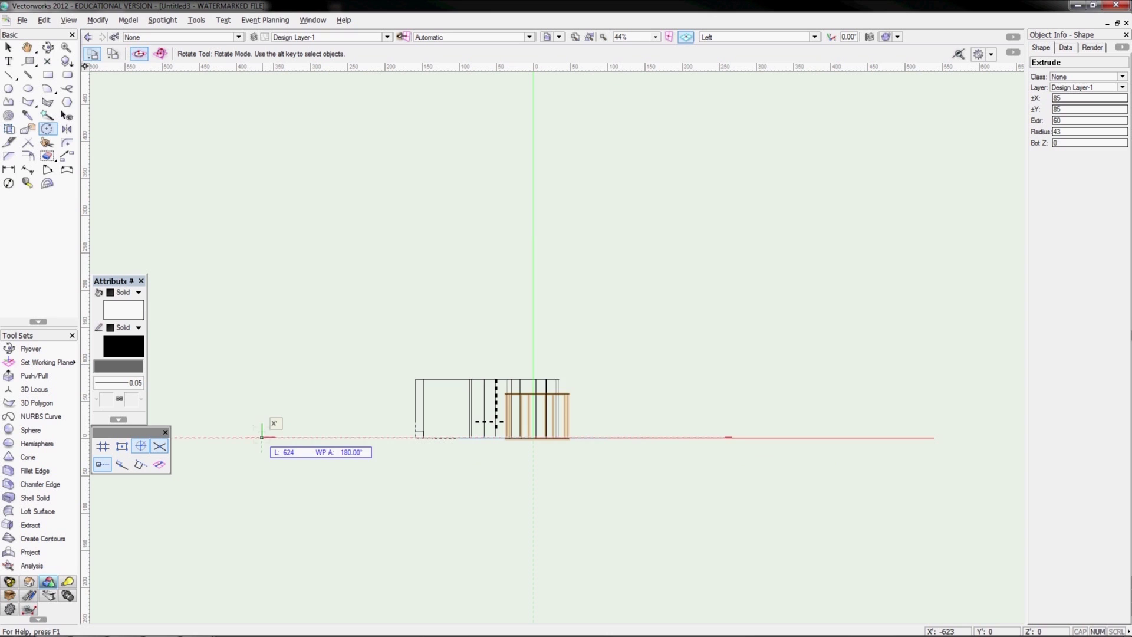
{"action": "left_click", "coordinate": [261, 437]}
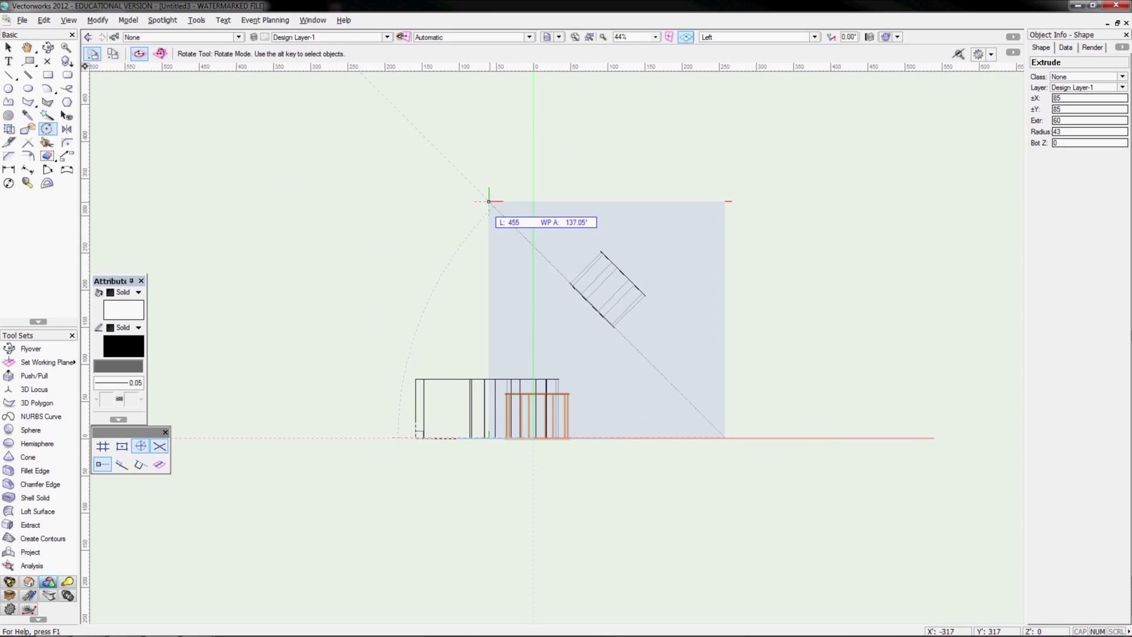
{"action": "left_click", "coordinate": [696, 199]}
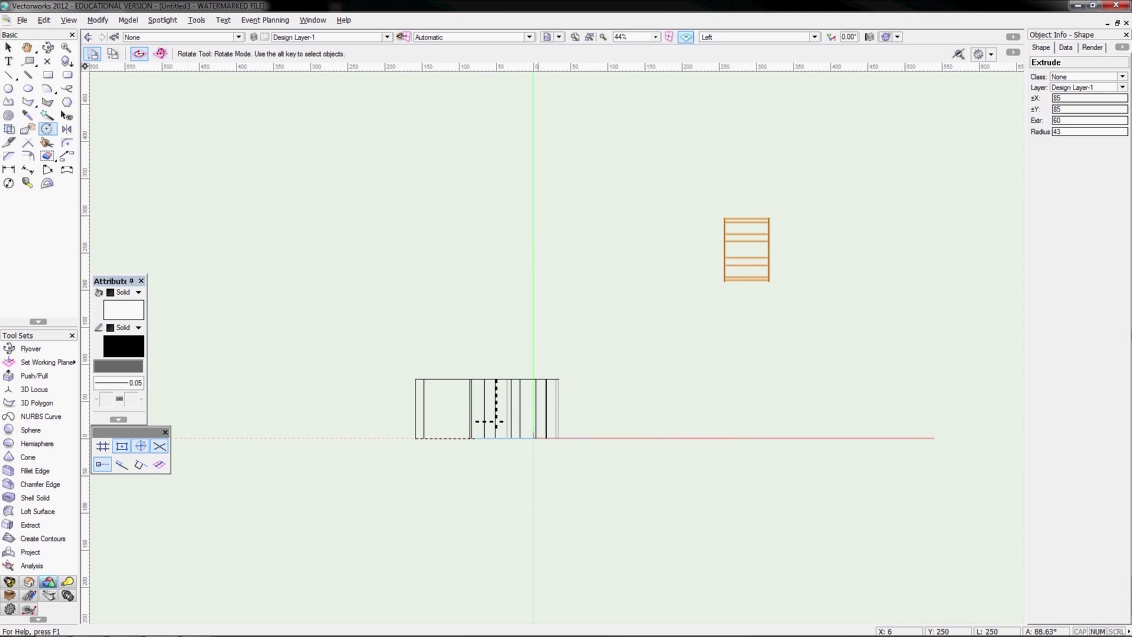
{"action": "key", "text": "x"}
{"action": "key", "text": "F5"}
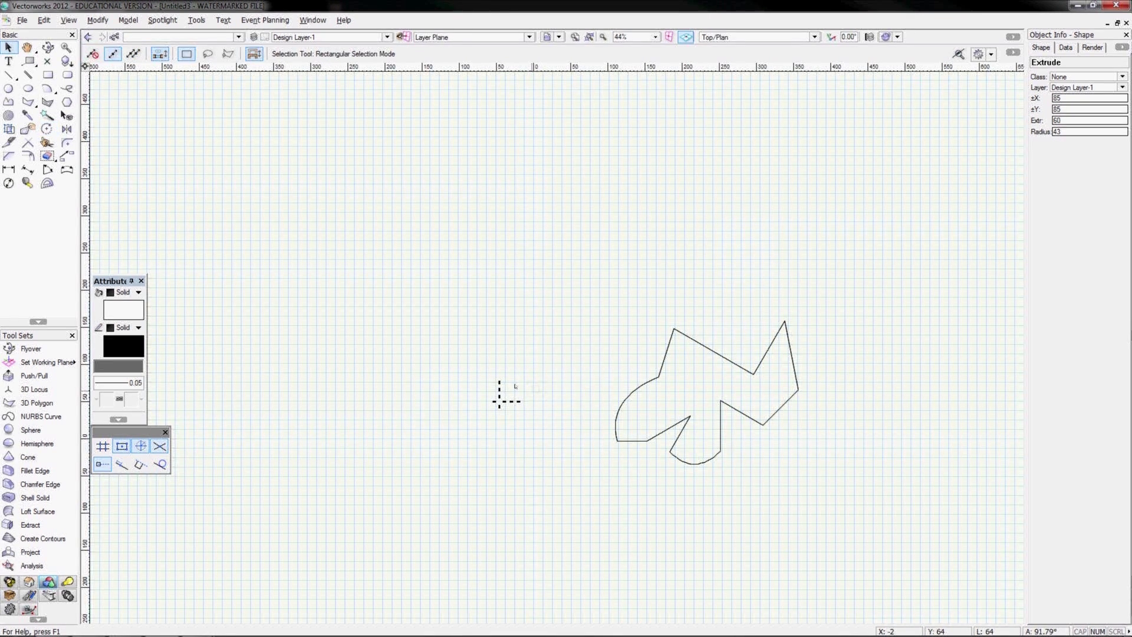
{"action": "scroll", "coordinate": [515, 387], "scroll_direction": "down", "scroll_amount": 3}
{"action": "scroll", "coordinate": [413, 523], "scroll_direction": "up", "scroll_amount": 3}
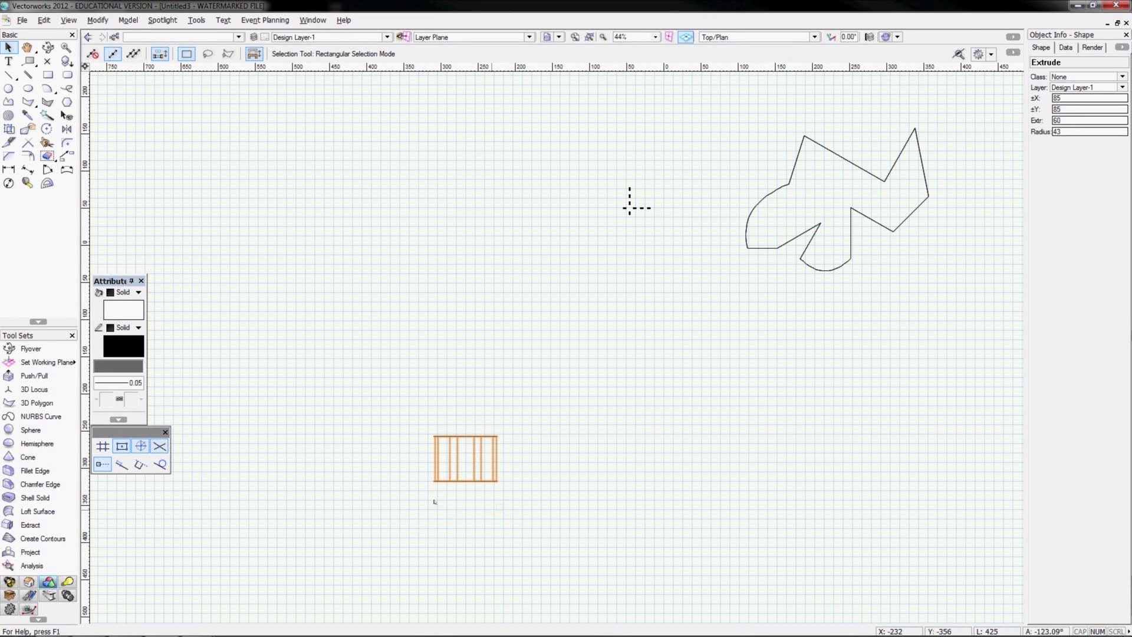
Rotate the irregular extrude 90° in Left view about its ground corner nearest the cylinder, and check it in Top/Plan and Front views
{"action": "left_click", "coordinate": [811, 240]}
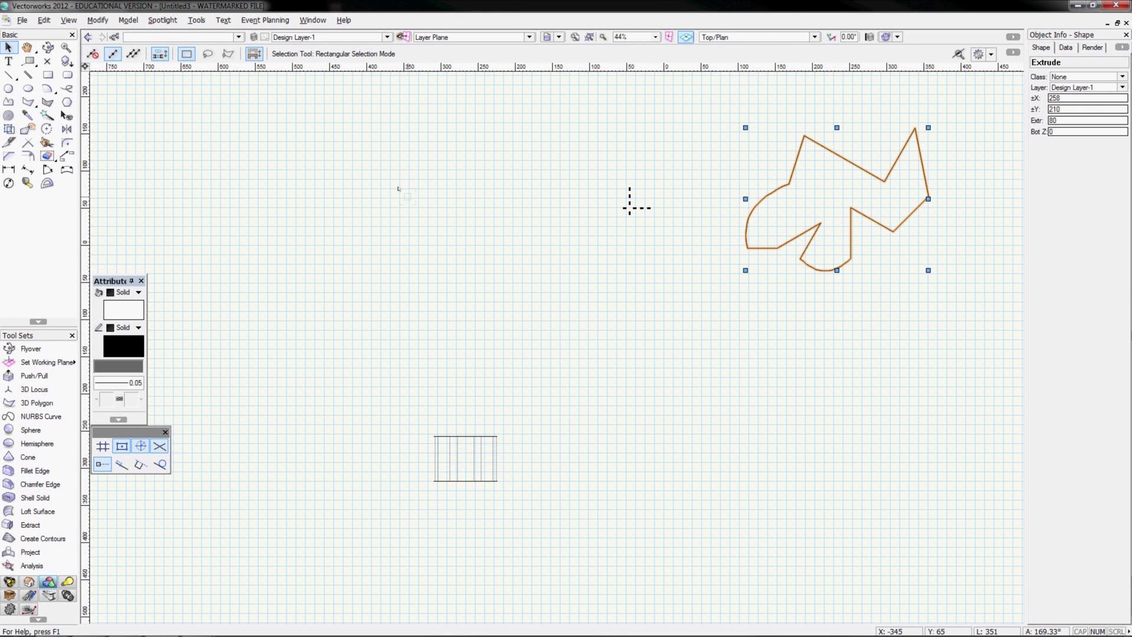
{"action": "key", "text": "KP_4"}
{"action": "left_click", "coordinate": [46, 129]}
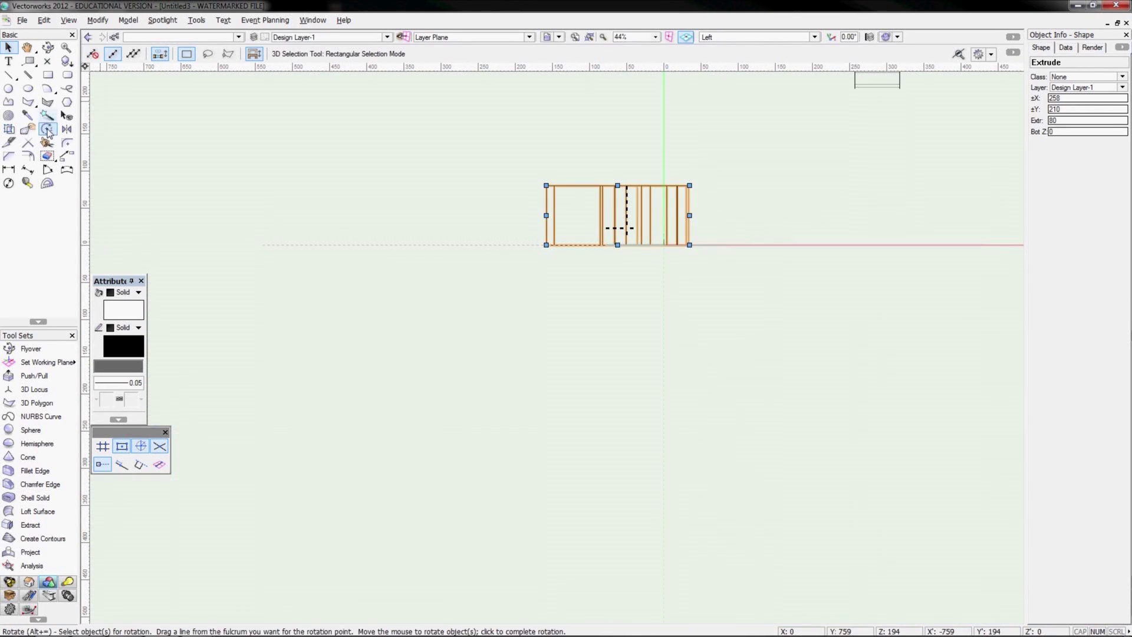
{"action": "left_click", "coordinate": [691, 246]}
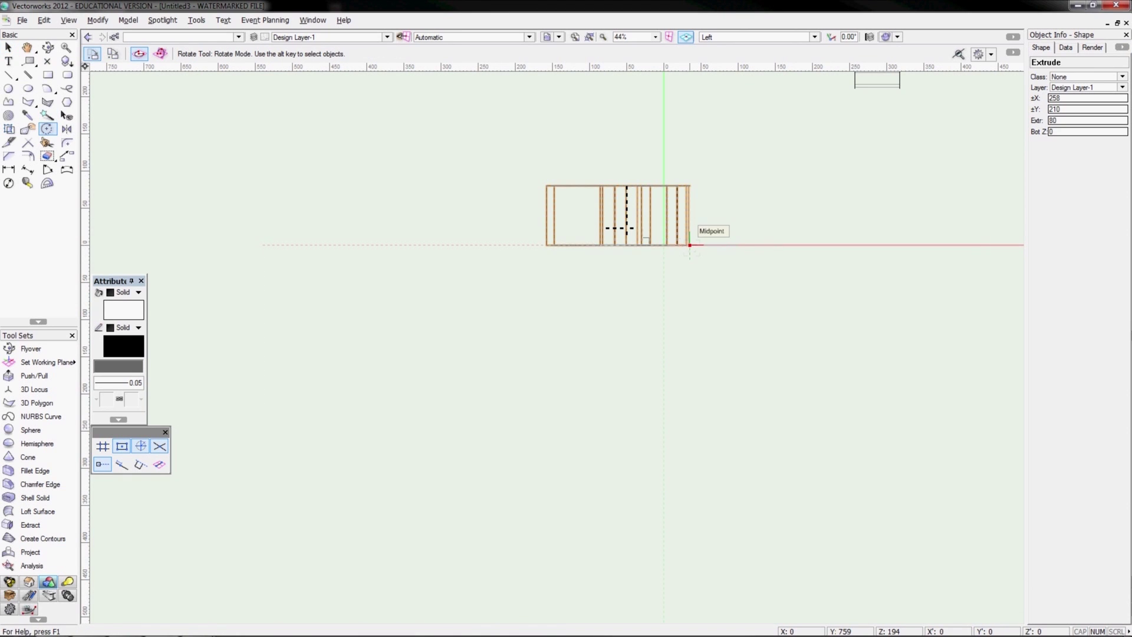
{"action": "left_click", "coordinate": [416, 244]}
{"action": "left_click", "coordinate": [627, 227]}
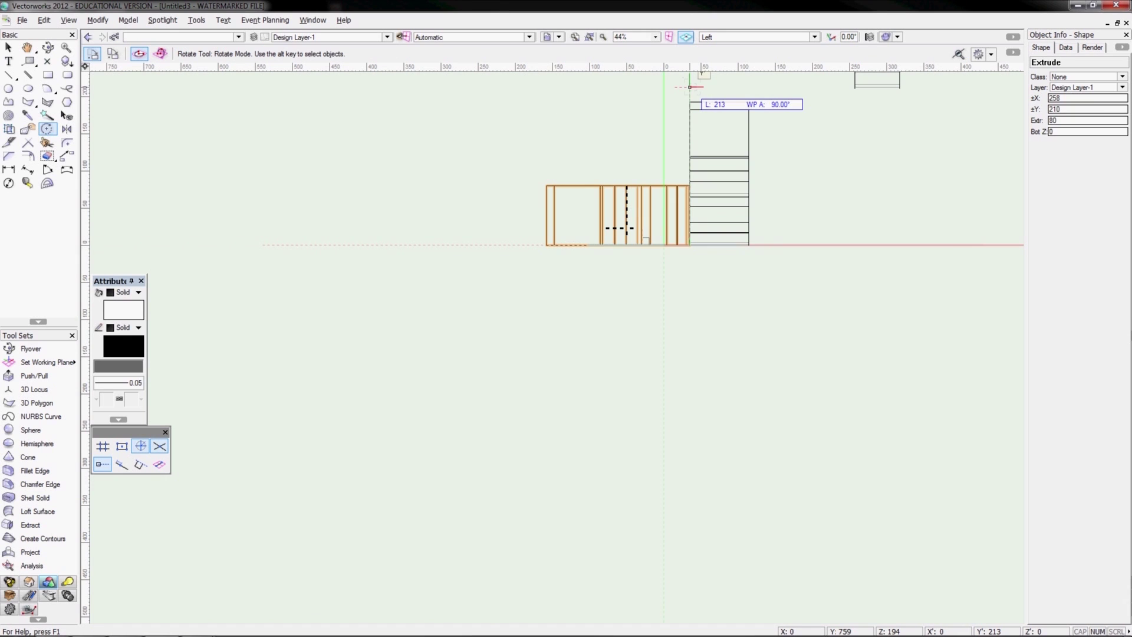
{"action": "key", "text": "KP_0"}
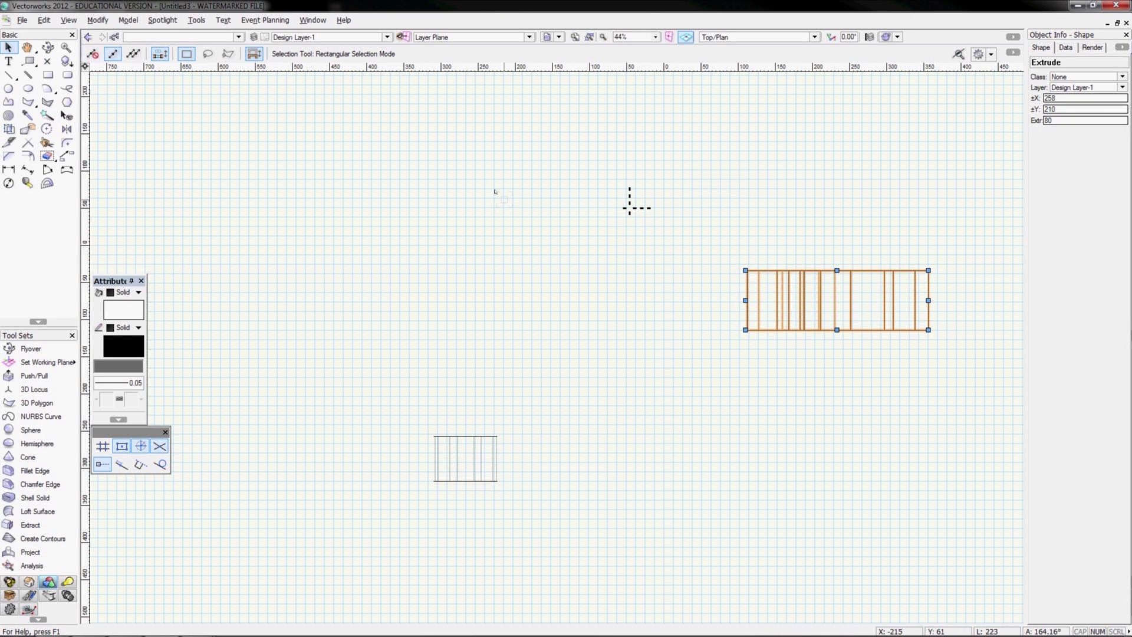
{"action": "left_click", "coordinate": [736, 37]}
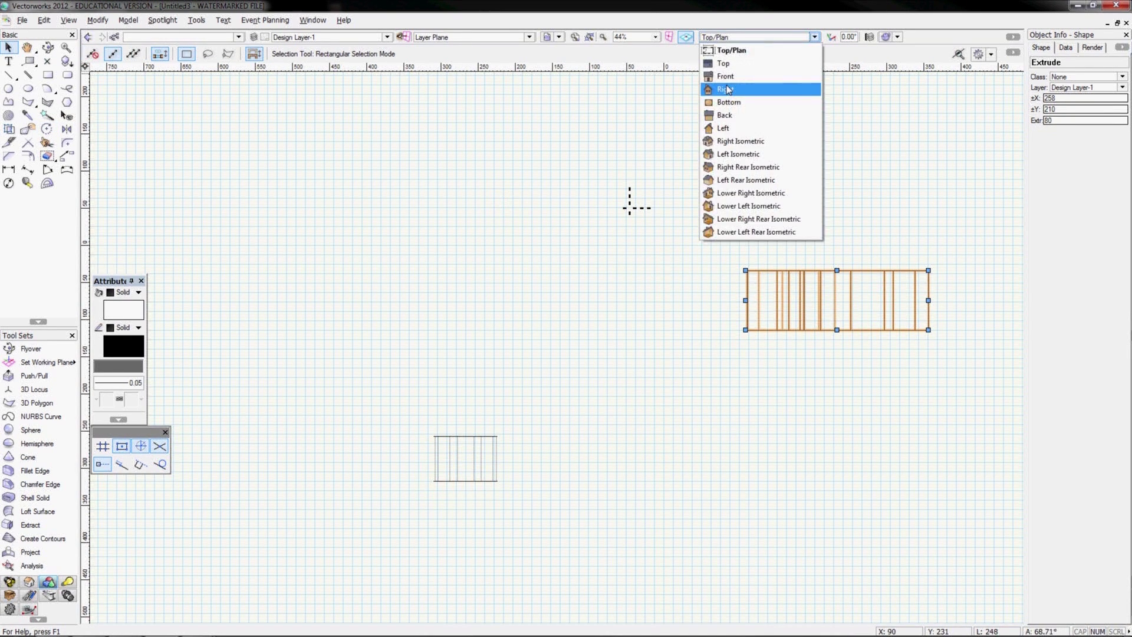
{"action": "left_click", "coordinate": [725, 77]}
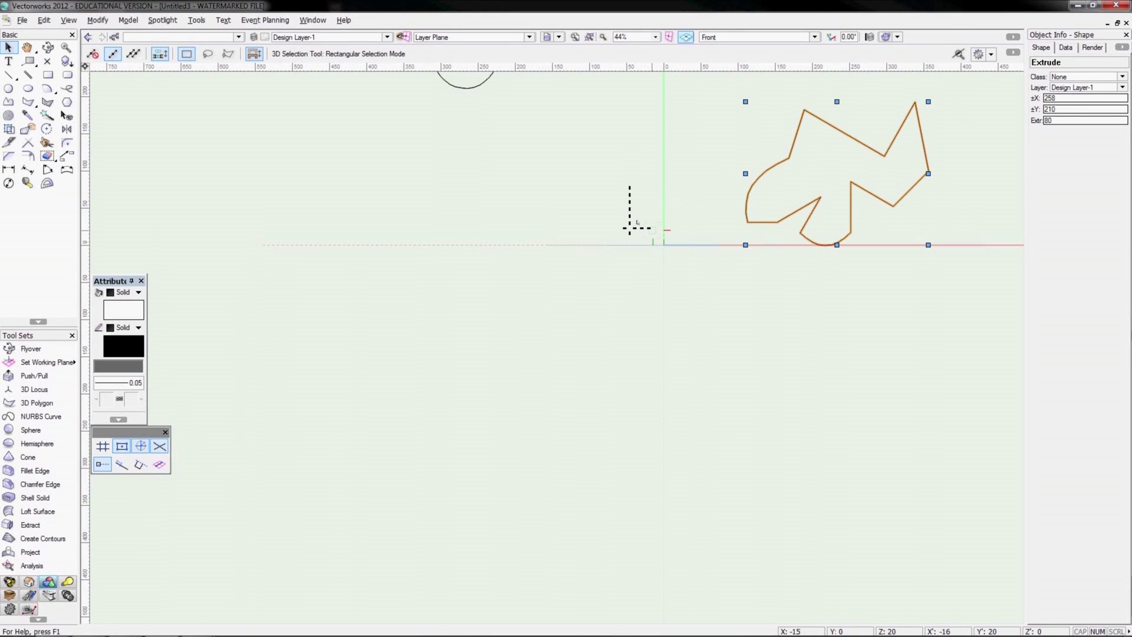
Mirror a duplicate of the irregular extrude in Top/Plan view across a vertical axis at about X 30
{"action": "key", "text": "F5"}
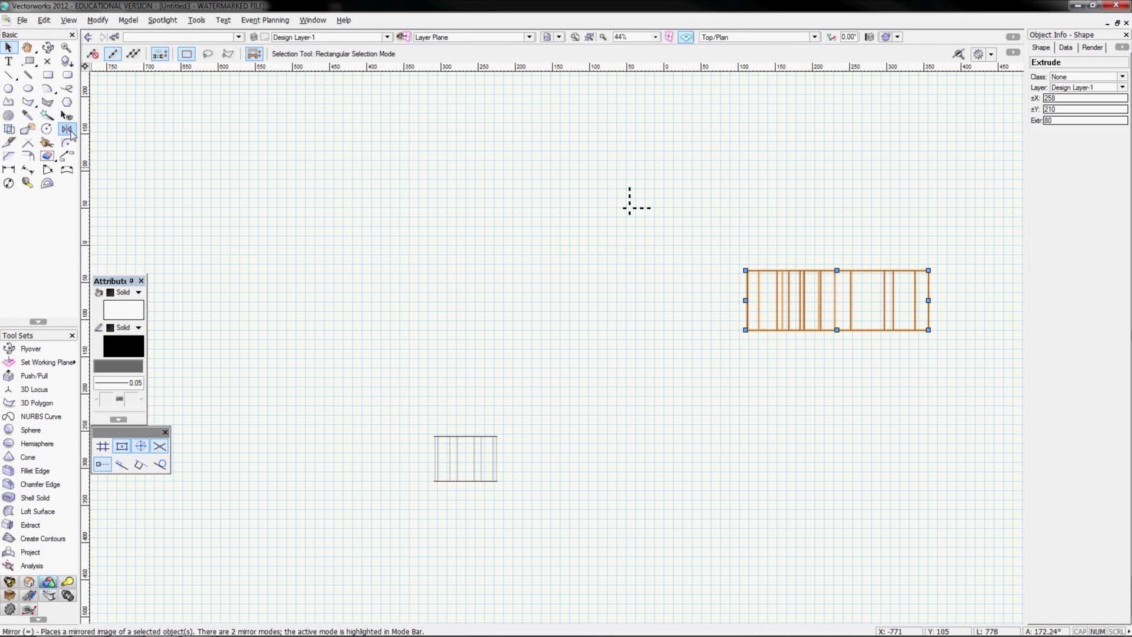
{"action": "left_click", "coordinate": [67, 129]}
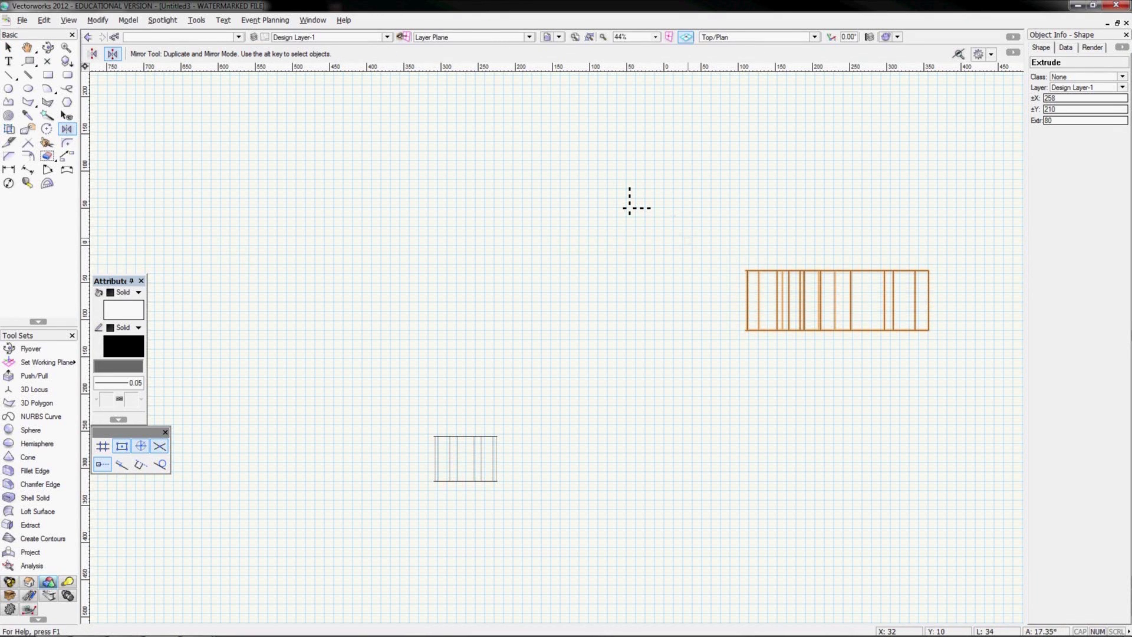
{"action": "left_click", "coordinate": [686, 212]}
{"action": "left_click", "coordinate": [686, 411]}
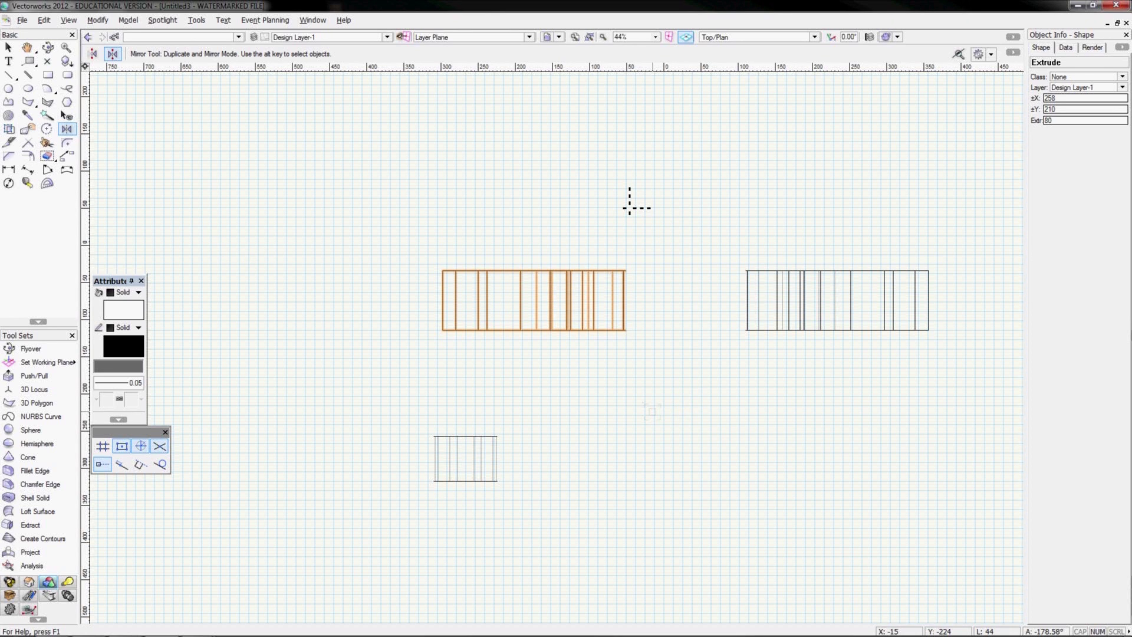
Mirror a duplicate of the selected extrude in Left view across a vertical axis at X' 180
{"action": "key", "text": "KP_4"}
{"action": "left_click", "coordinate": [798, 244]}
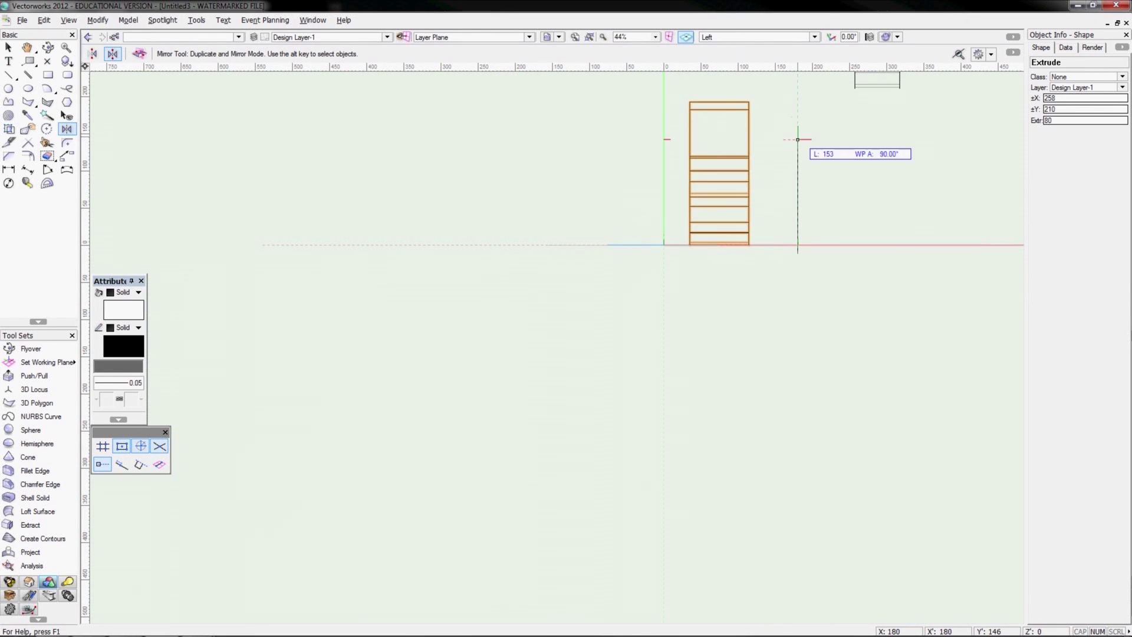
{"action": "left_click", "coordinate": [797, 127]}
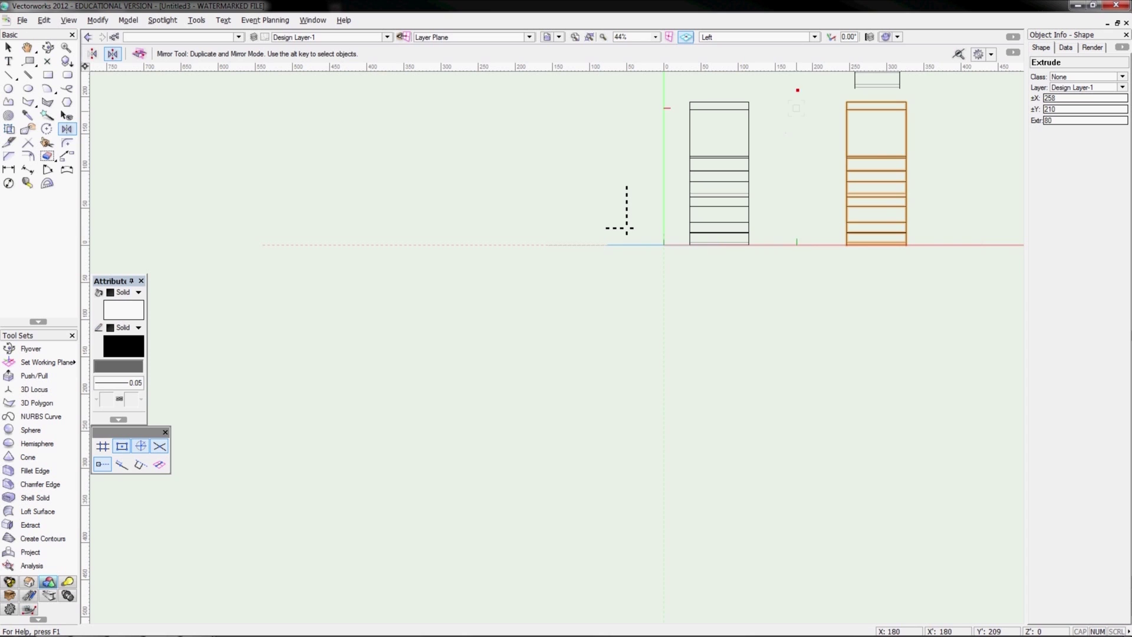
Mirror another duplicate of the extrude in Left view across a diagonal axis about 445 long at an angle of about -126.5°
{"action": "middle_click_drag", "start_coordinate": [809, 236], "coordinate": [581, 310]}
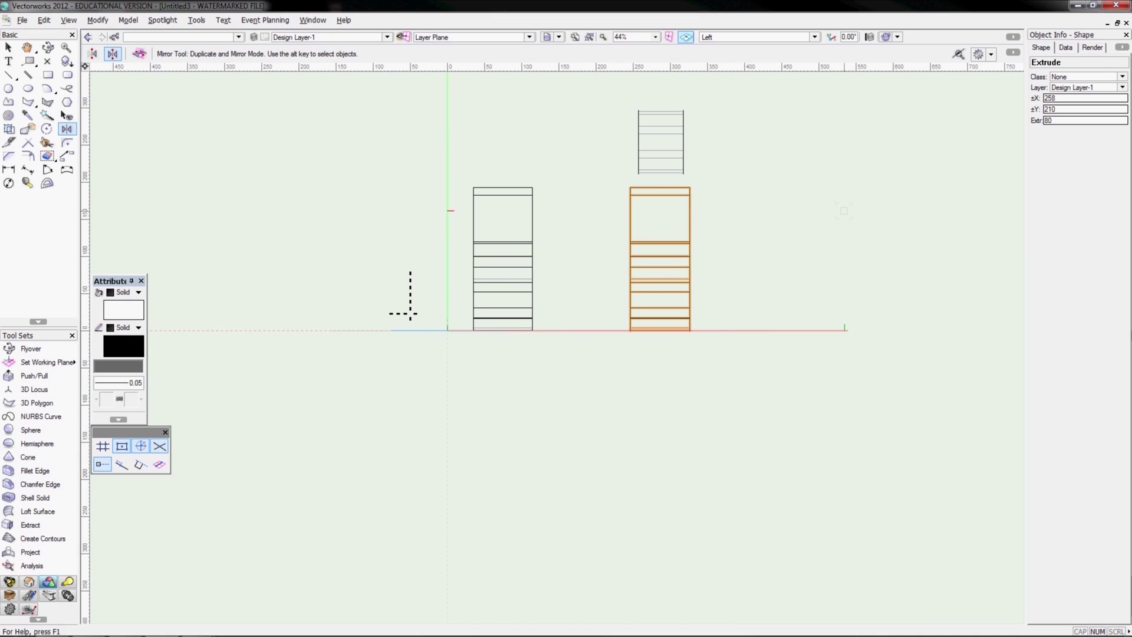
{"action": "left_click", "coordinate": [844, 214]}
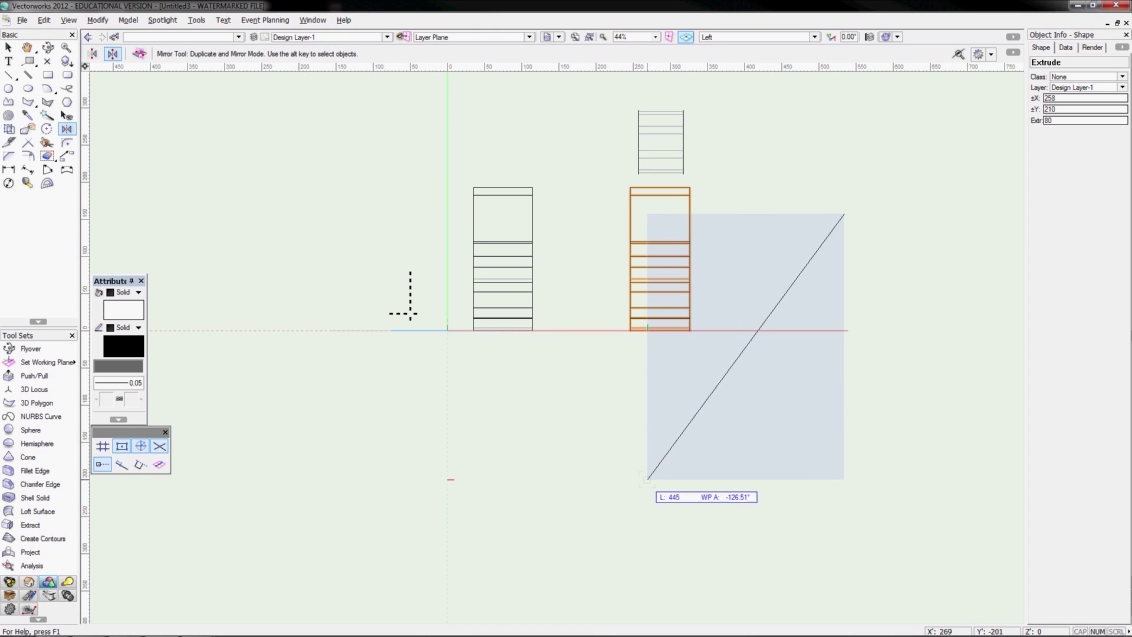
{"action": "left_click", "coordinate": [647, 478]}
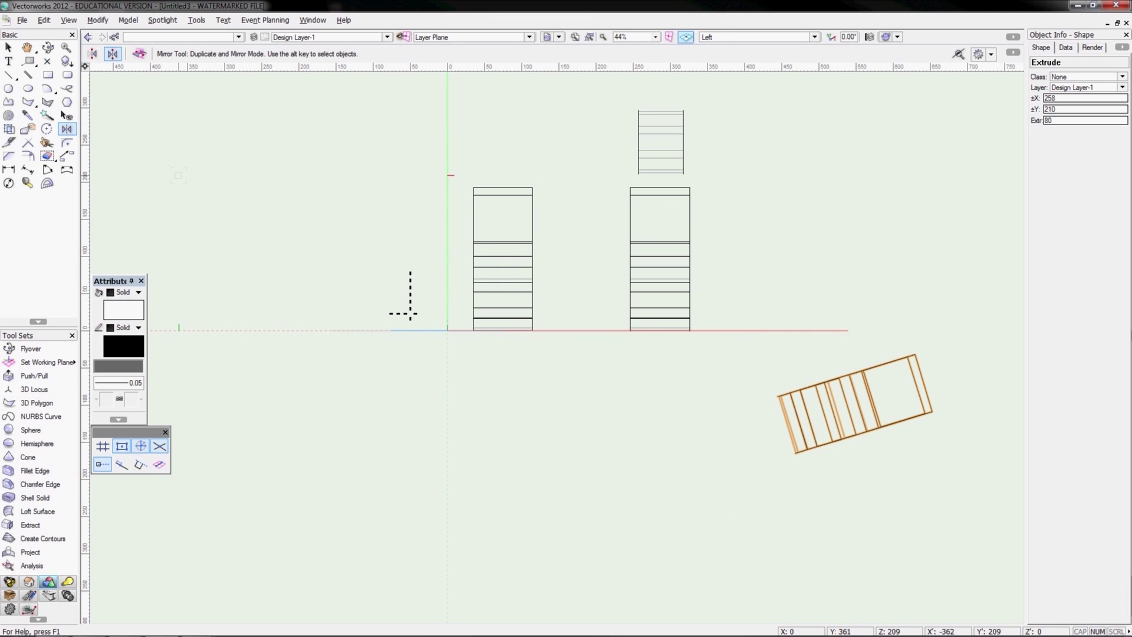
Return to Top/Plan view and delete all objects from the drawing
{"action": "key", "text": "x"}
{"action": "key", "text": "ctrl+5"}
{"action": "scroll", "coordinate": [394, 290], "scroll_direction": "down", "scroll_amount": 2}
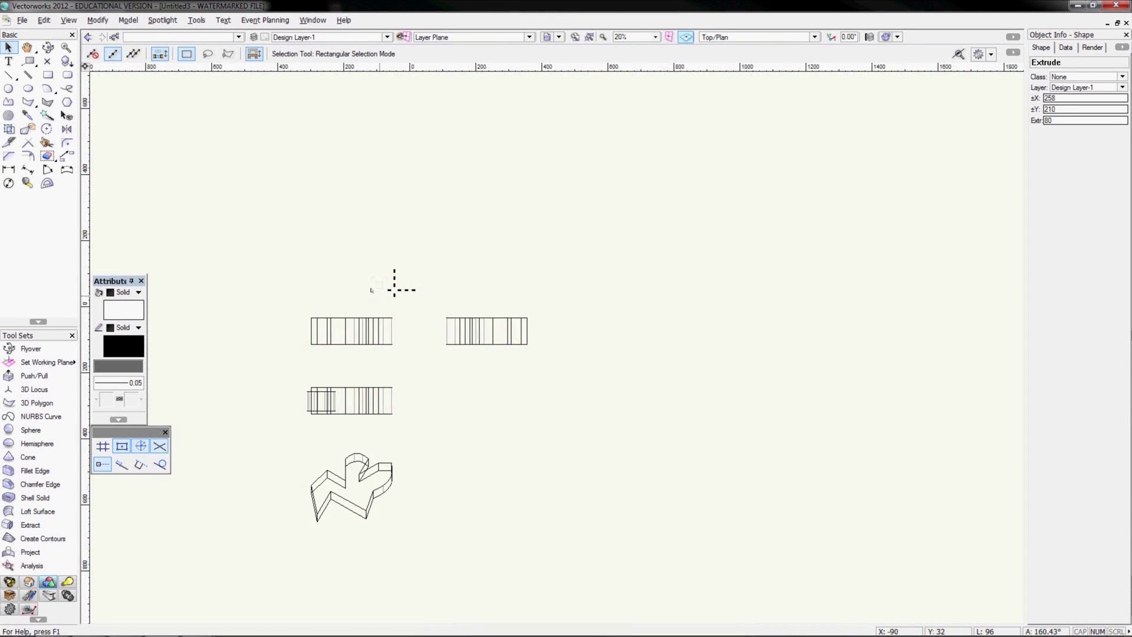
{"action": "middle_click_drag", "start_coordinate": [371, 289], "coordinate": [440, 249]}
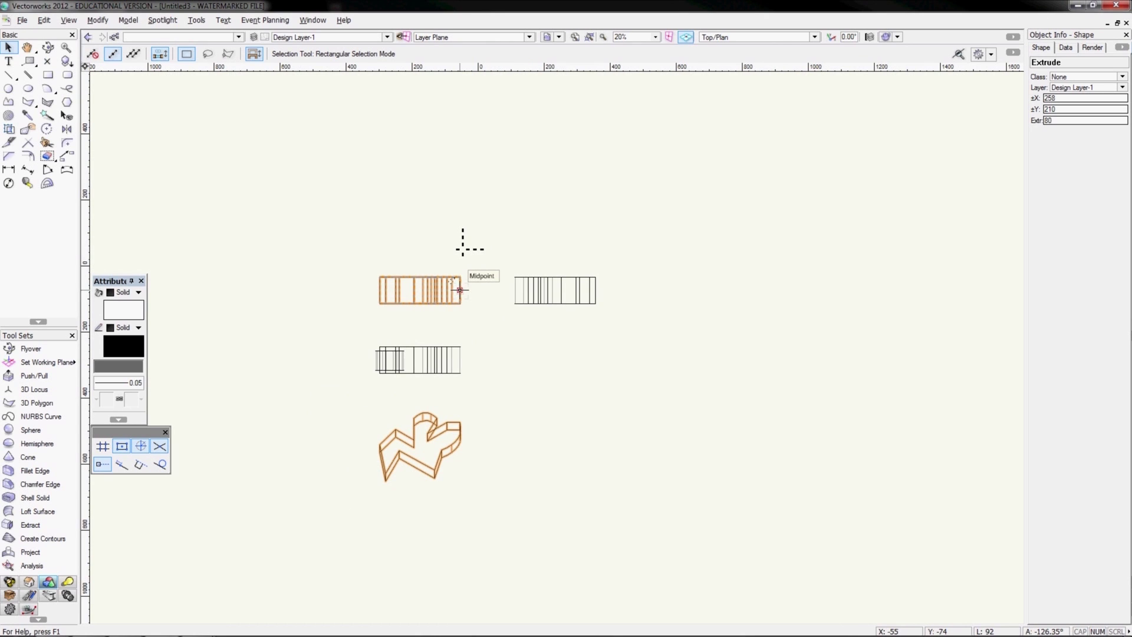
{"action": "key", "text": "ctrl+a"}
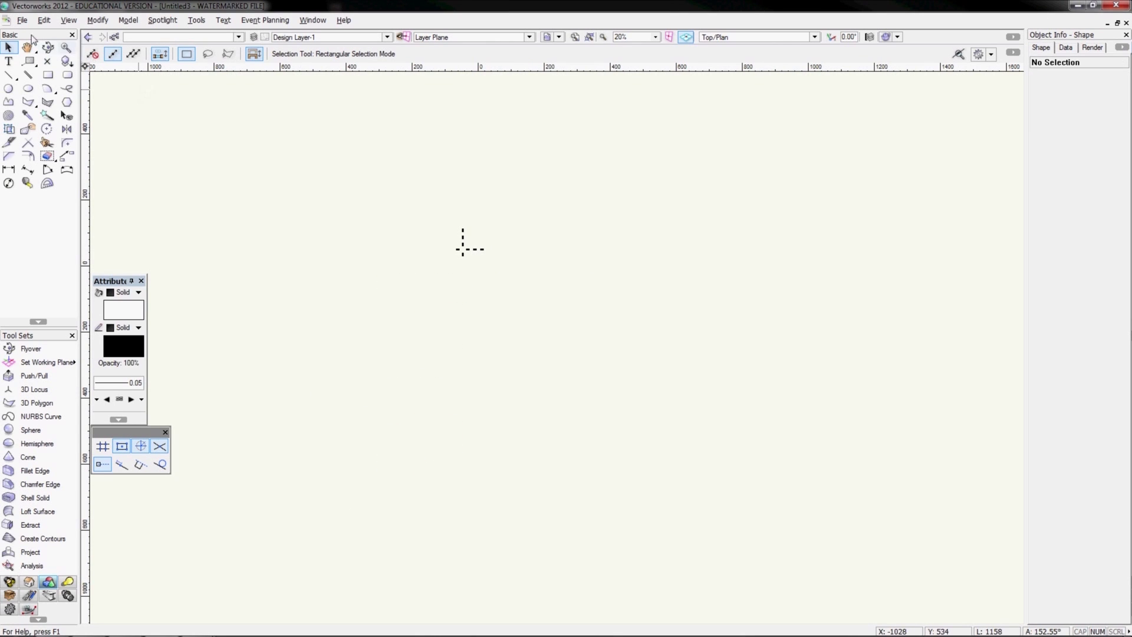
{"action": "left_click", "coordinate": [97, 20]}
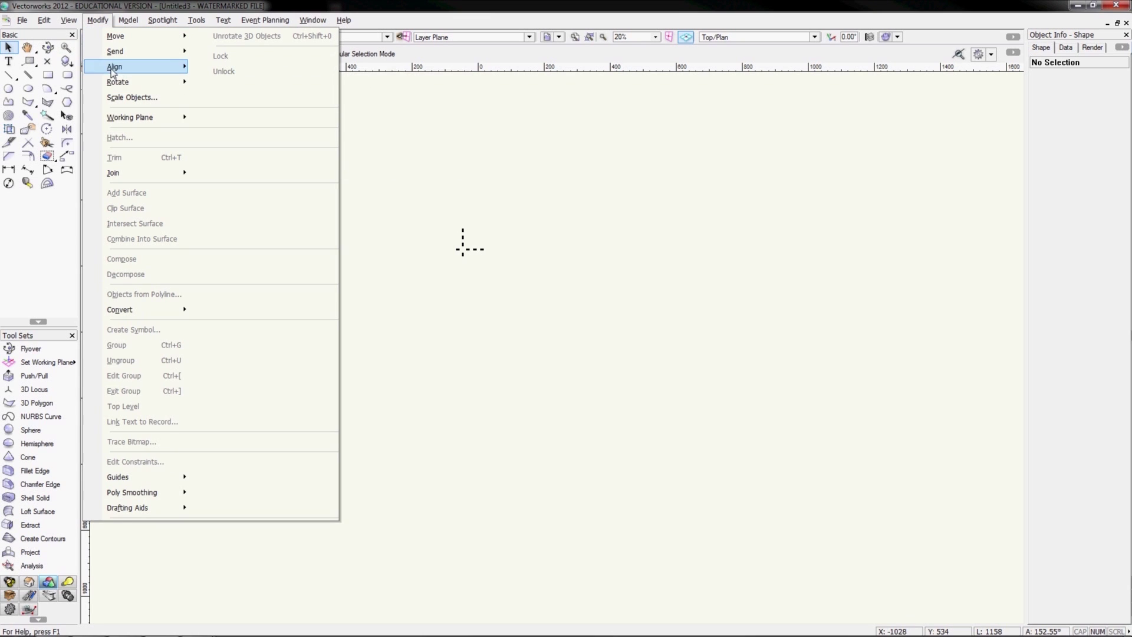
{"action": "mouse_move", "coordinate": [112, 84]}
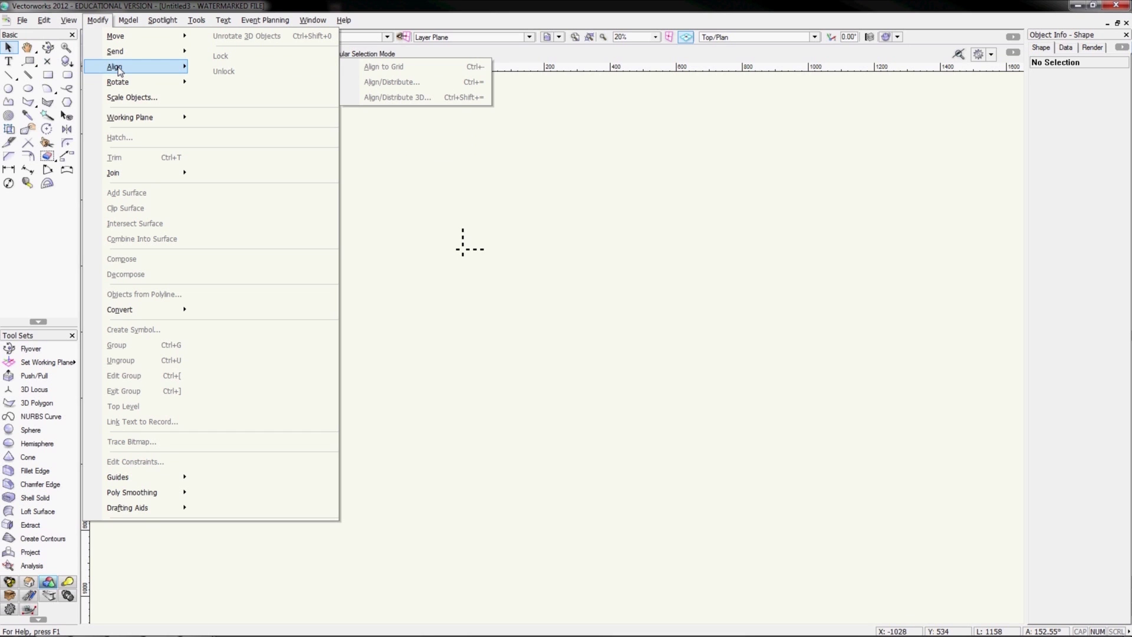
{"action": "left_click", "coordinate": [287, 215]}
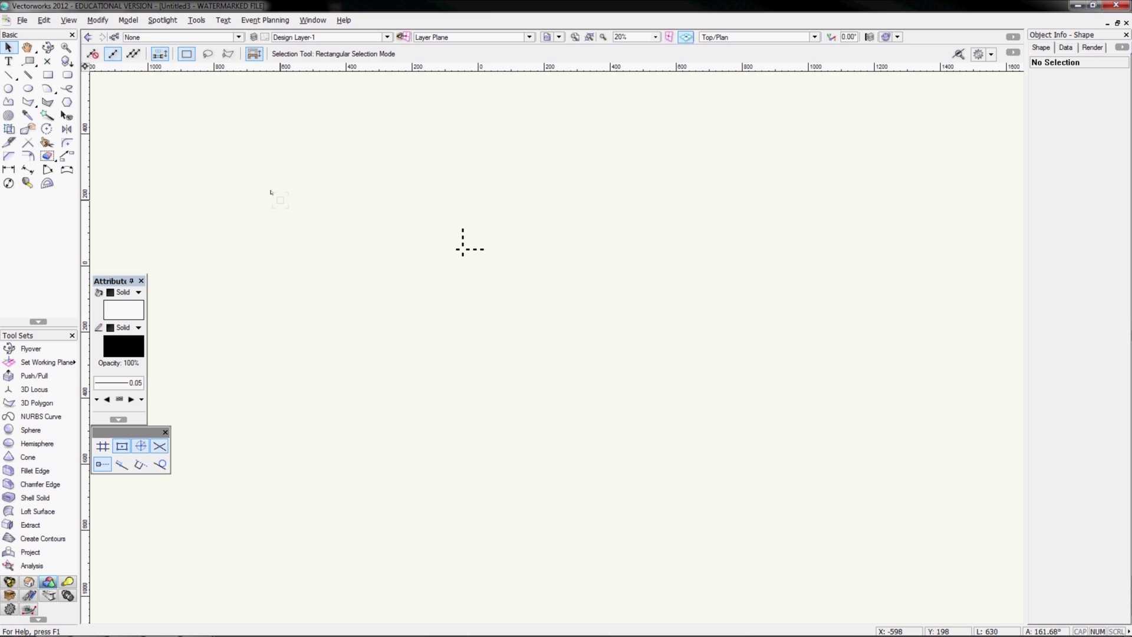
{"action": "left_click", "coordinate": [98, 20]}
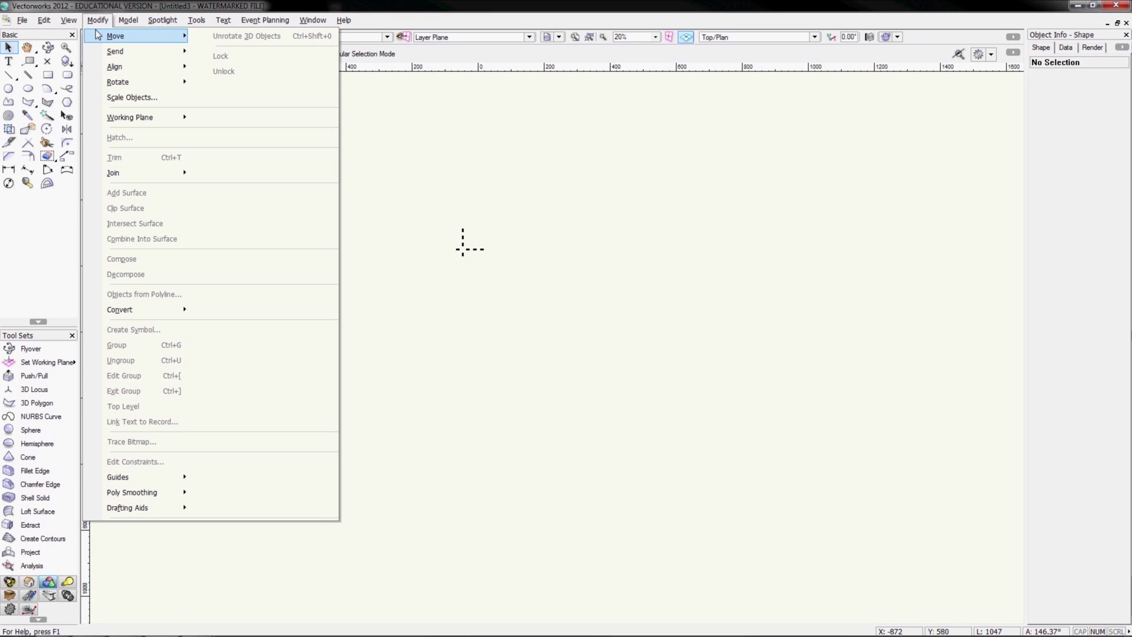
{"action": "left_click", "coordinate": [96, 25]}
{"action": "scroll", "coordinate": [440, 214], "scroll_direction": "up", "scroll_amount": 5}
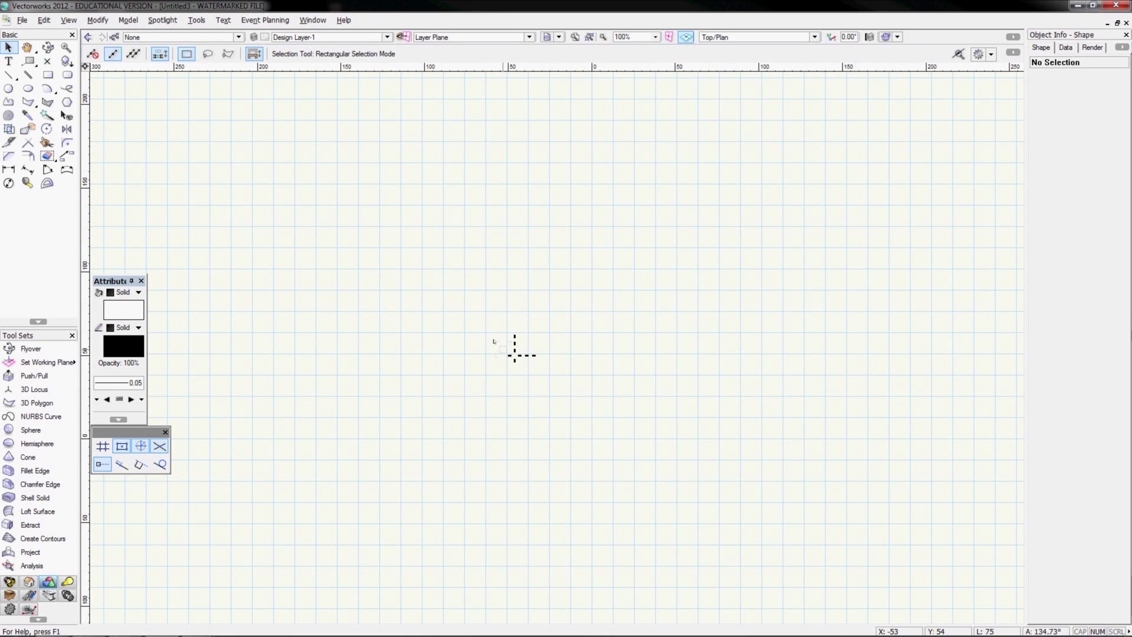